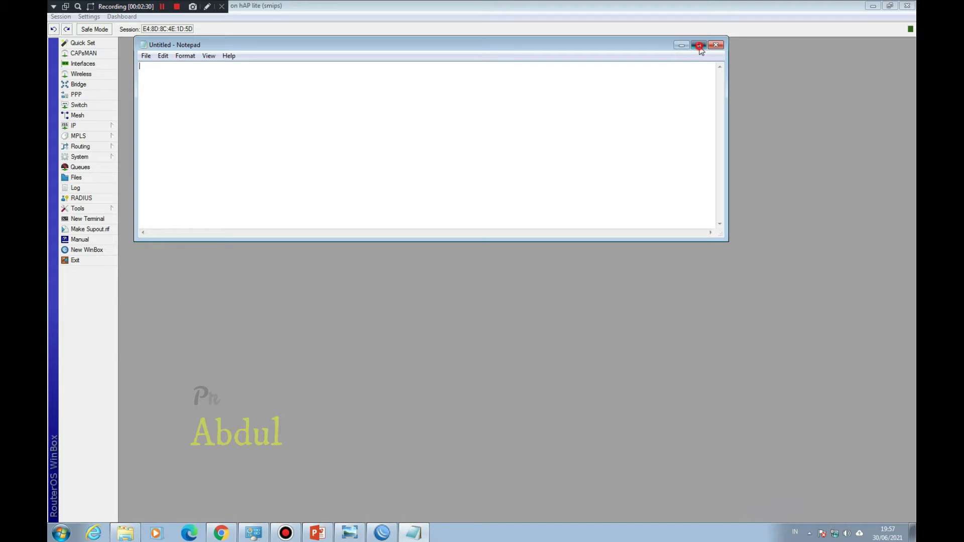
Step: Close the router session and relaunch winbox64 at its login screen, keeping Notepad in front
left_click(890, 5)
left_click(907, 5)
double_click(110, 160)
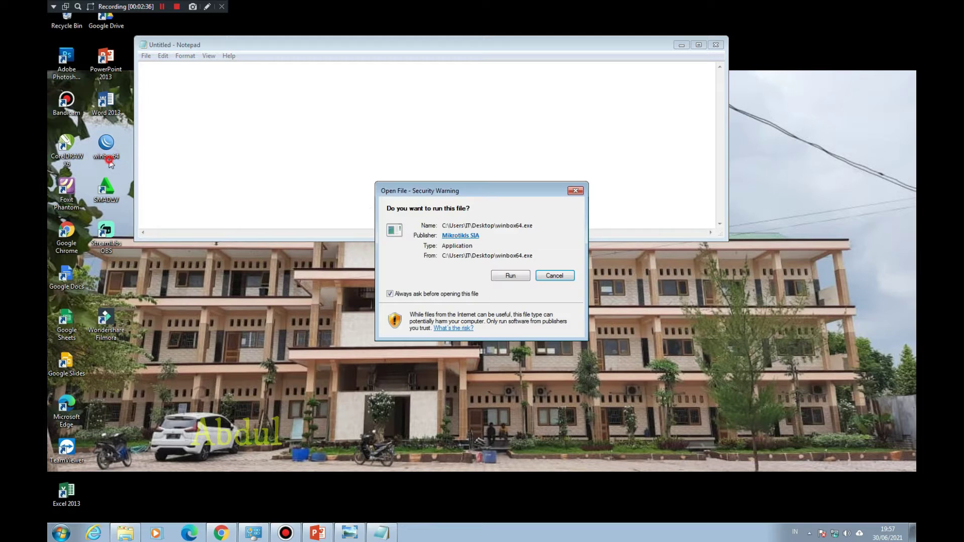
left_click(505, 274)
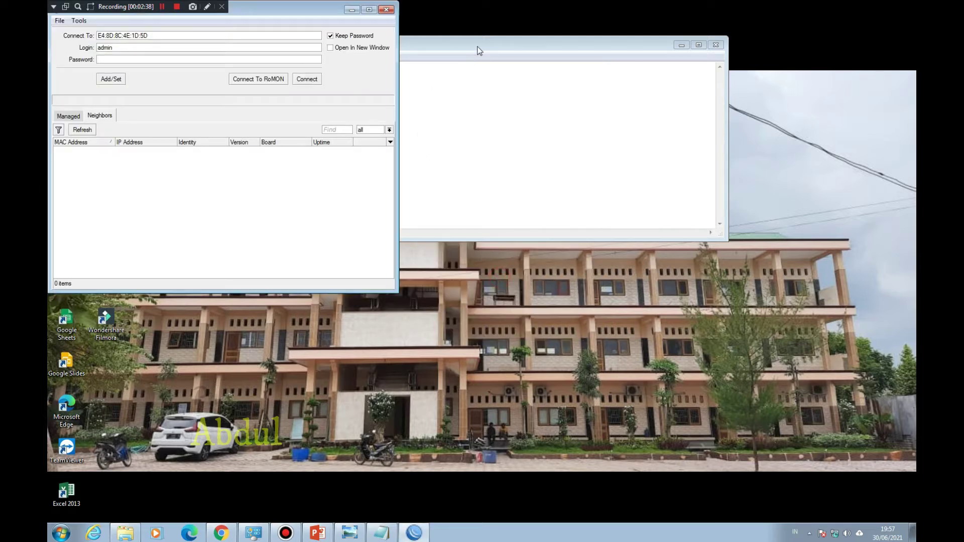
left_click(423, 159)
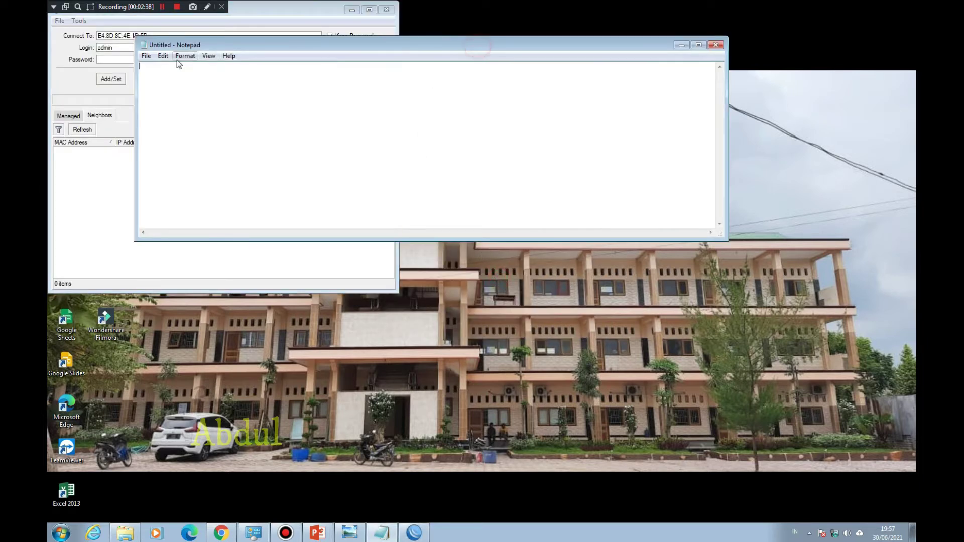
Step: Change Notepad's font to Lucida Console, Bold, size 28
left_click(146, 55)
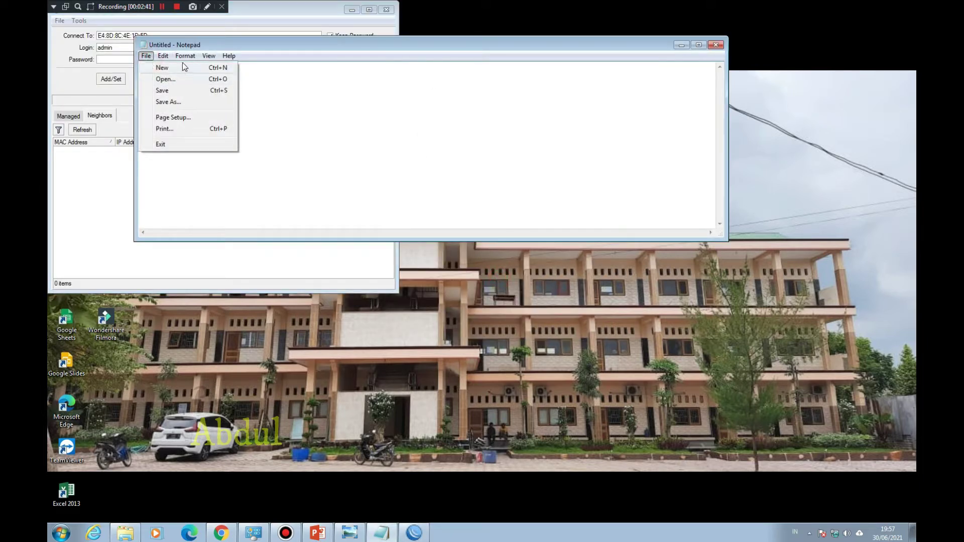
mouse_move(181, 56)
left_click(191, 79)
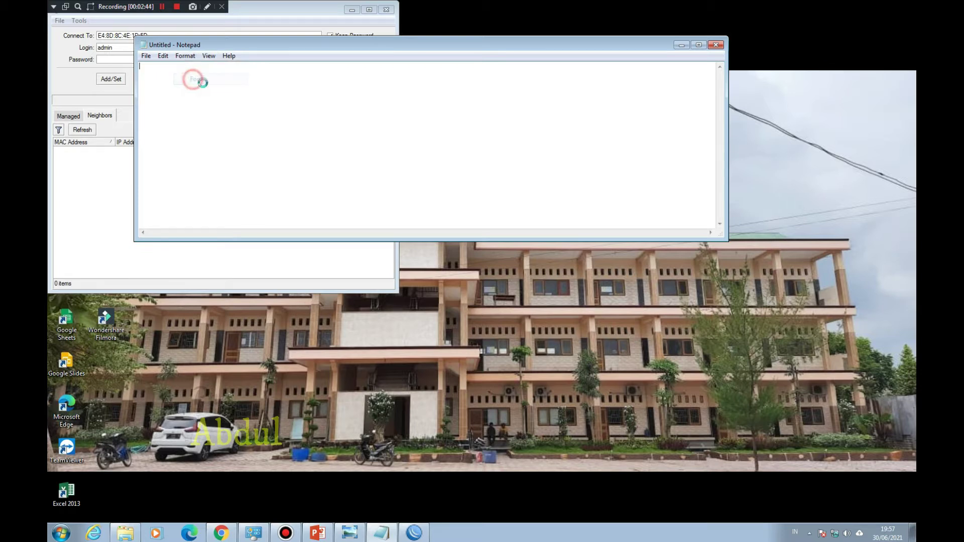
left_click(270, 181)
left_click(338, 192)
scroll(339, 193, "down", 2)
left_click(340, 194)
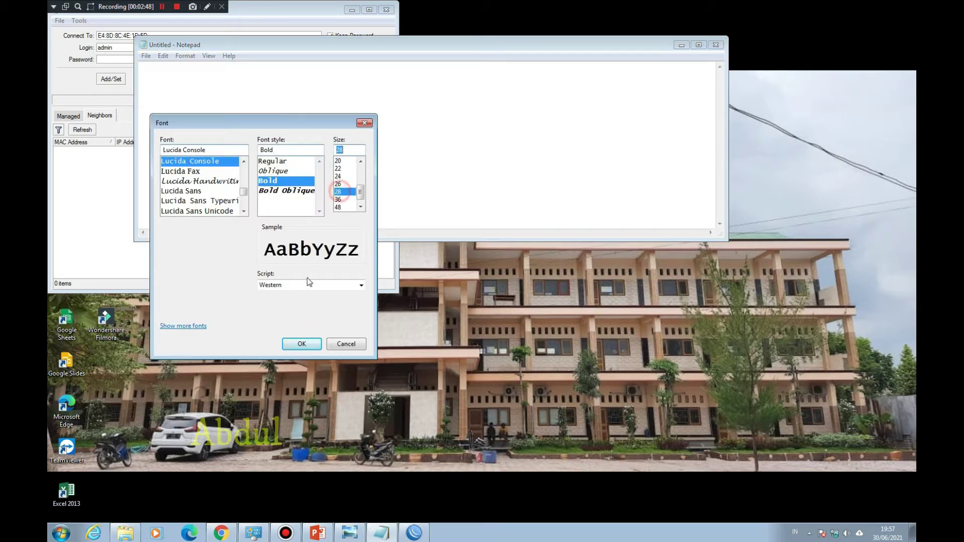
left_click(308, 344)
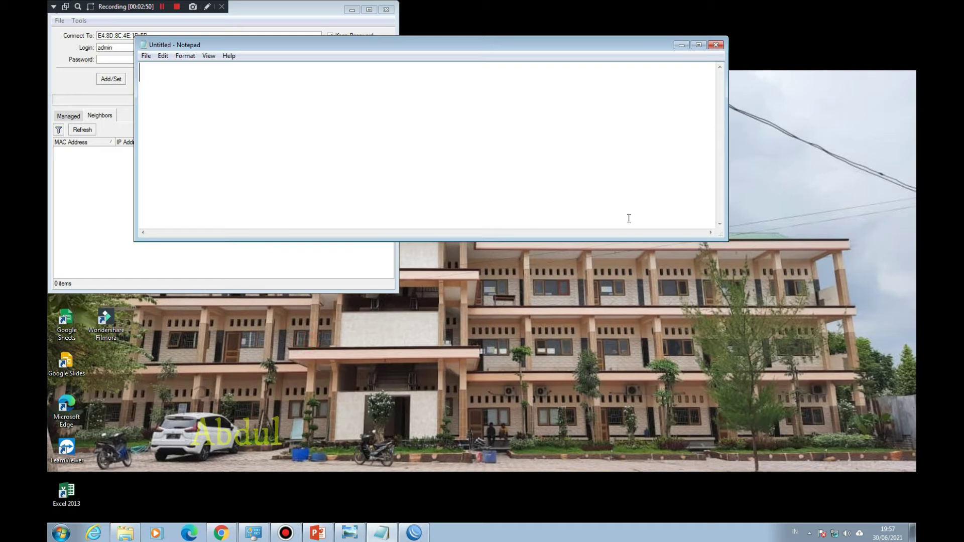
Step: Enlarge Notepad and type the heading 'LANGKAH2 KONFIGURASI HOTSPOT UNTUK VOUCHER-AN :'
left_click_drag(725, 163, 901, 163)
left_click_drag(557, 241, 530, 458)
left_click_drag(134, 129, 82, 131)
type("LANGKAH2  KONFI")
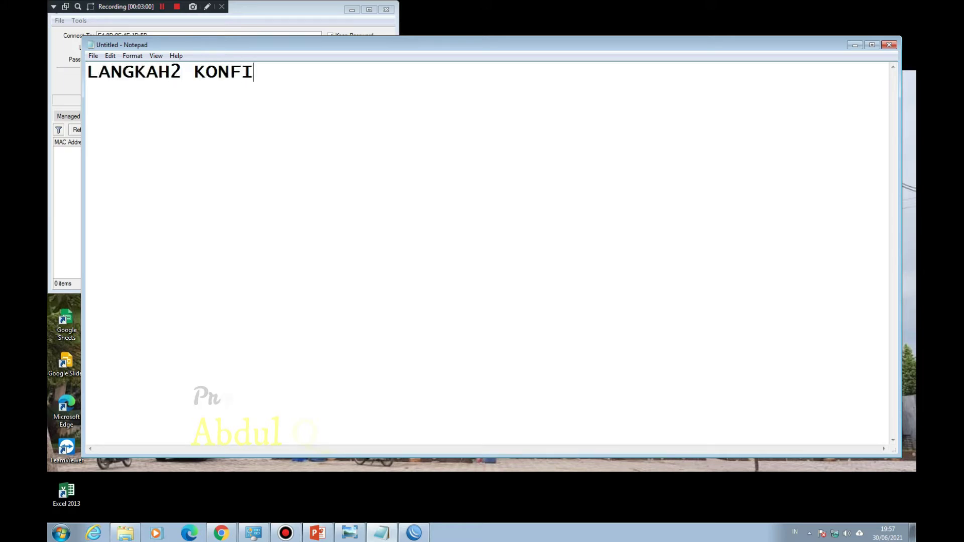
type("GURASI ")
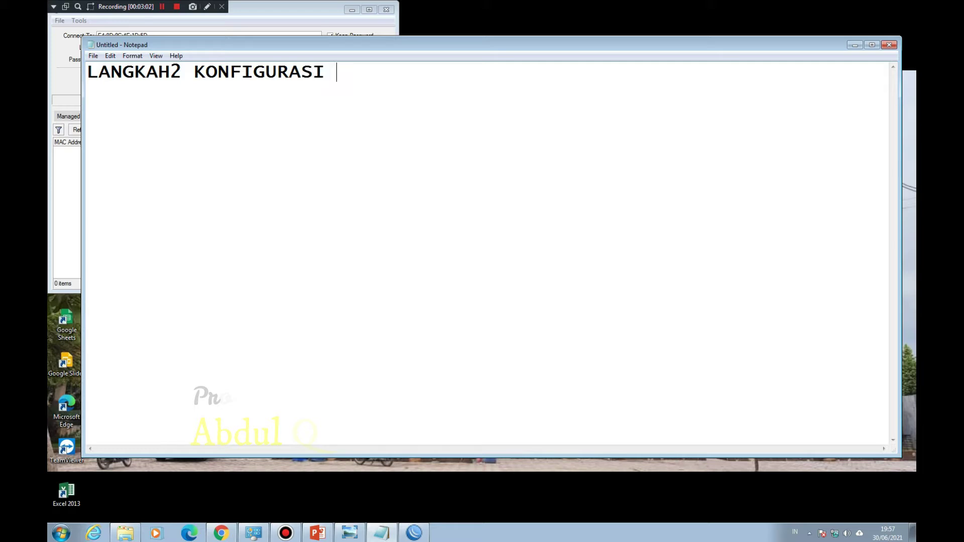
type("HOTSPOT")
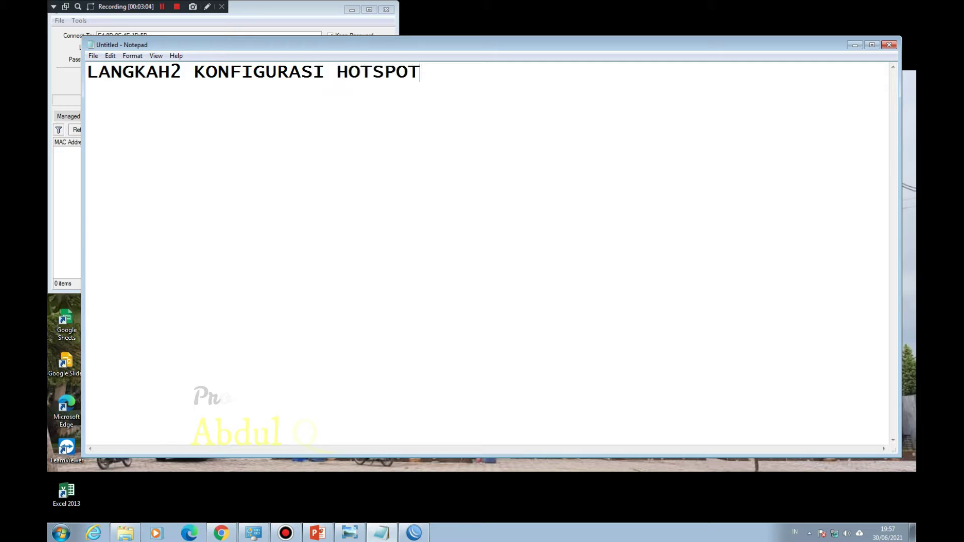
type(" VOUCHER")
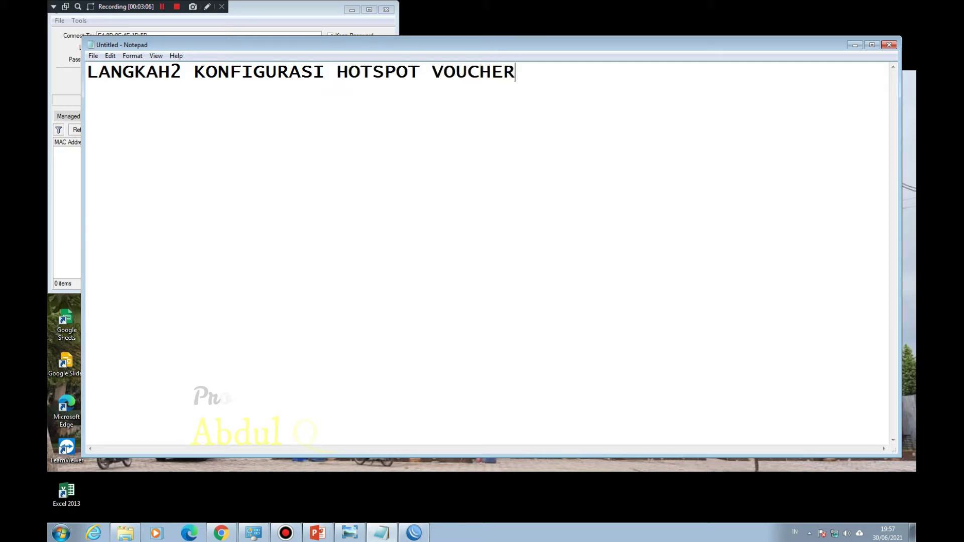
type("UNTUK")
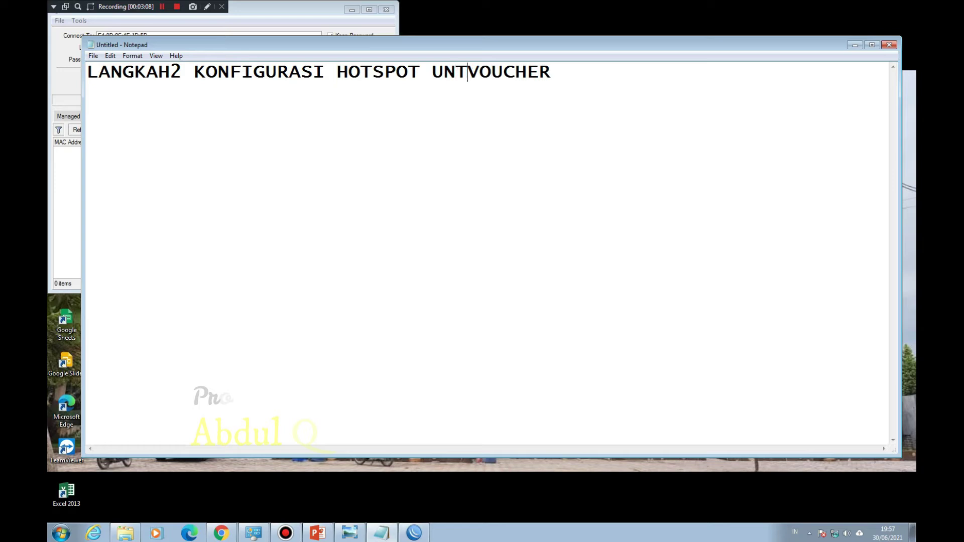
key("End")
type("-AN :")
Step: List steps 1–4: RESET KONFIGURASI MIKROTIK, KASIH NAMA PADA MASING2 ETHER, SETTING BRIDGE, IP ADDRESS
key("Return")
type("1. R")
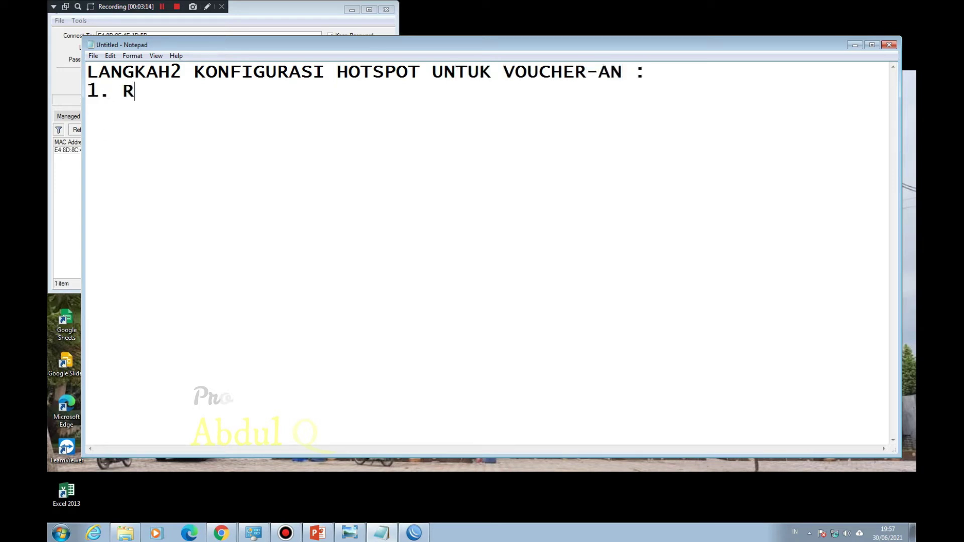
type("ESET KONF")
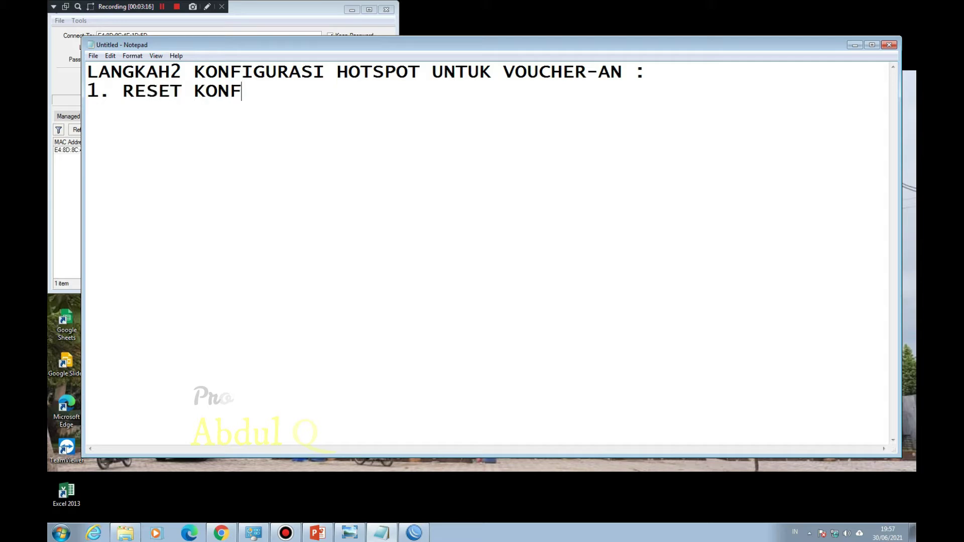
type("IGURASI MIKROTIK")
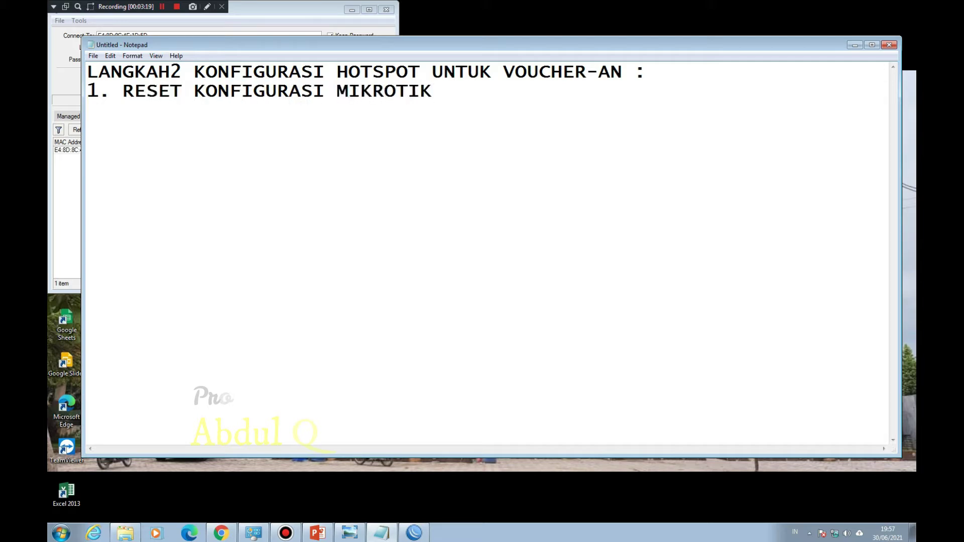
key("Return")
type("2. KASIH NAMA")
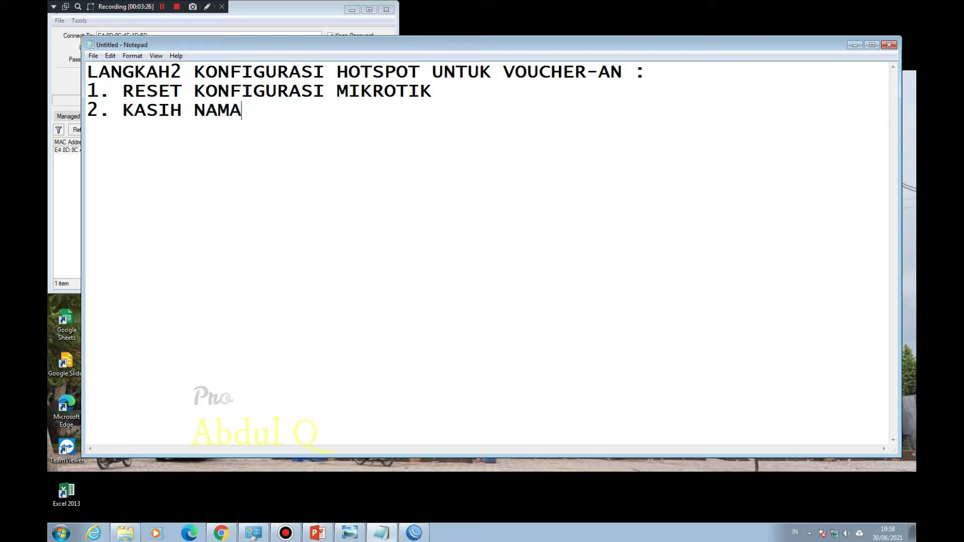
type(" PADA MASI")
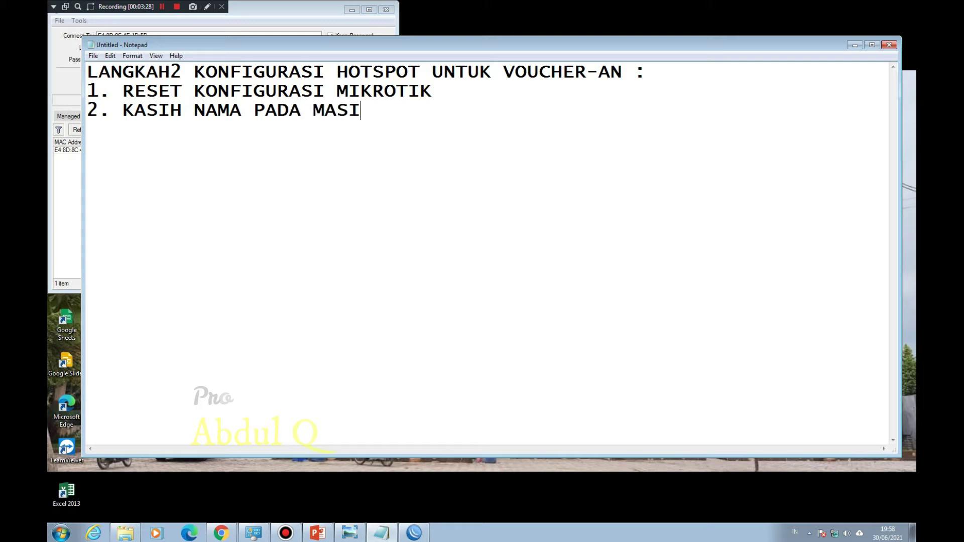
type("NG2 ETHER")
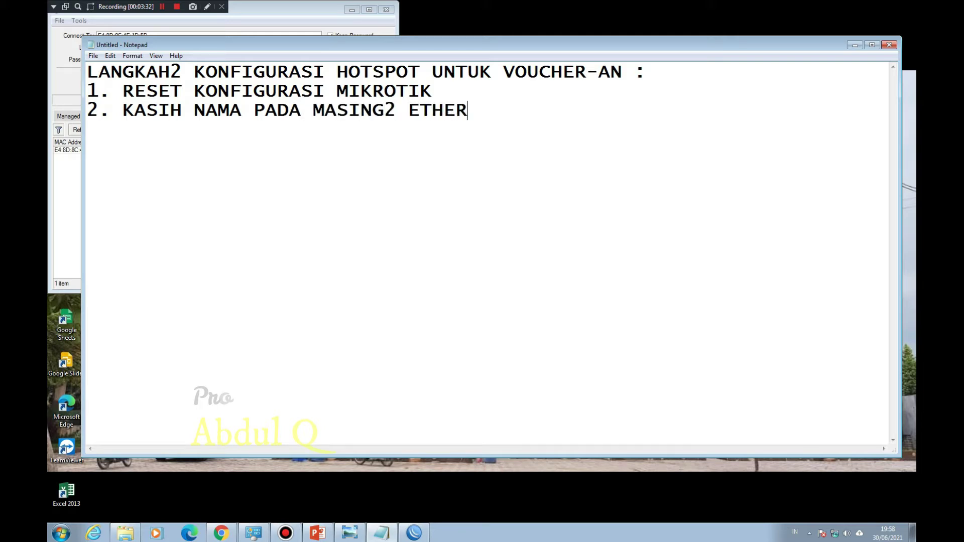
key("Return")
type("3. SETTING")
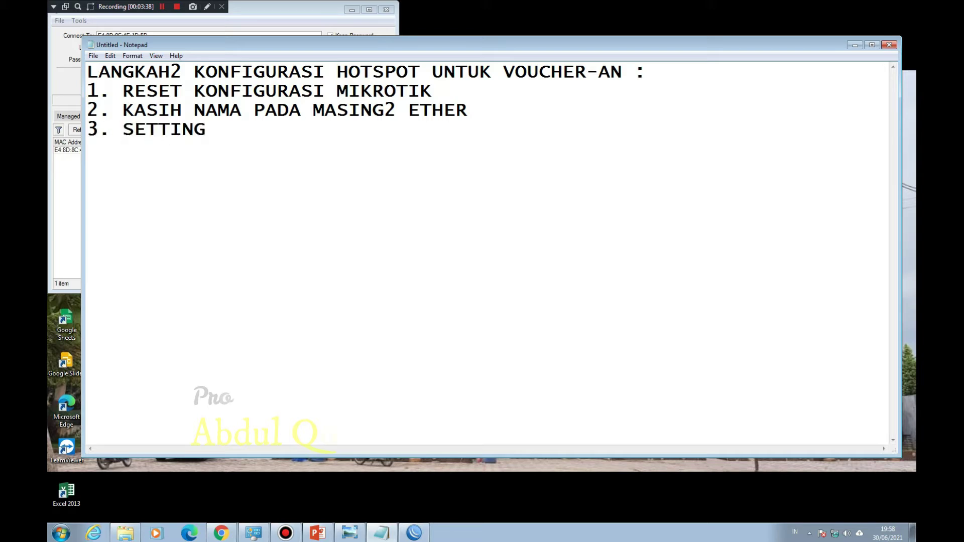
type(" BRIDGE")
key("Return")
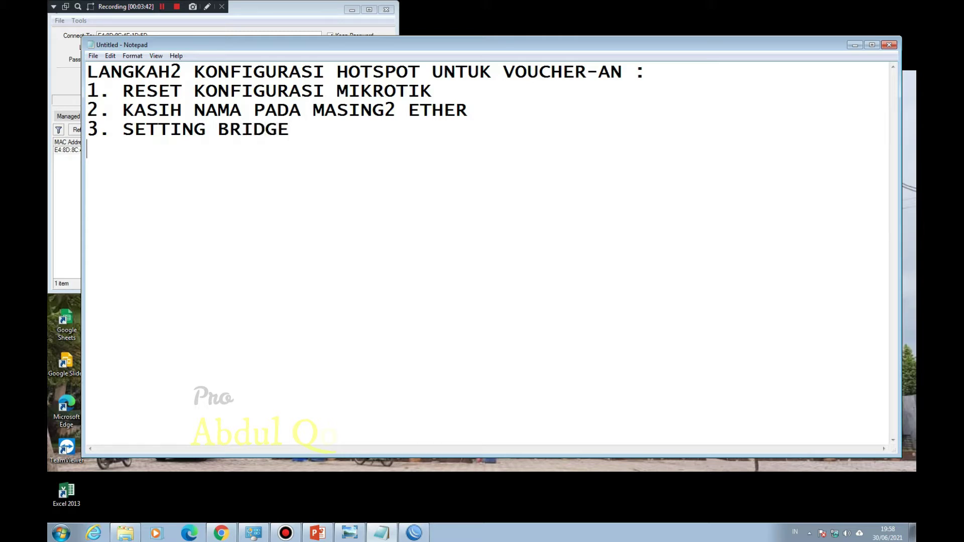
type("4. IP ADDRESS")
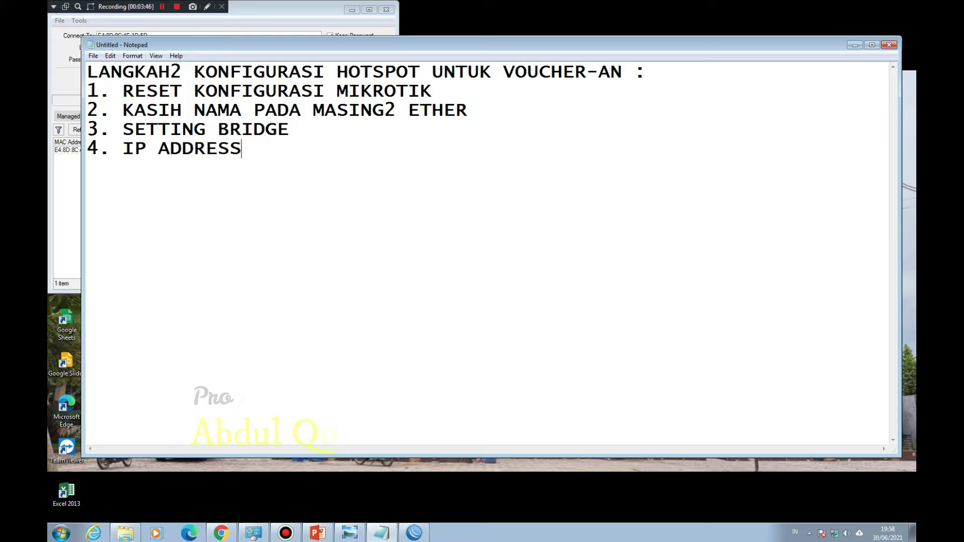
Step: Connect WinBox to neighbour router E4:8D:8C:4E:1D:5D
left_click(58, 193)
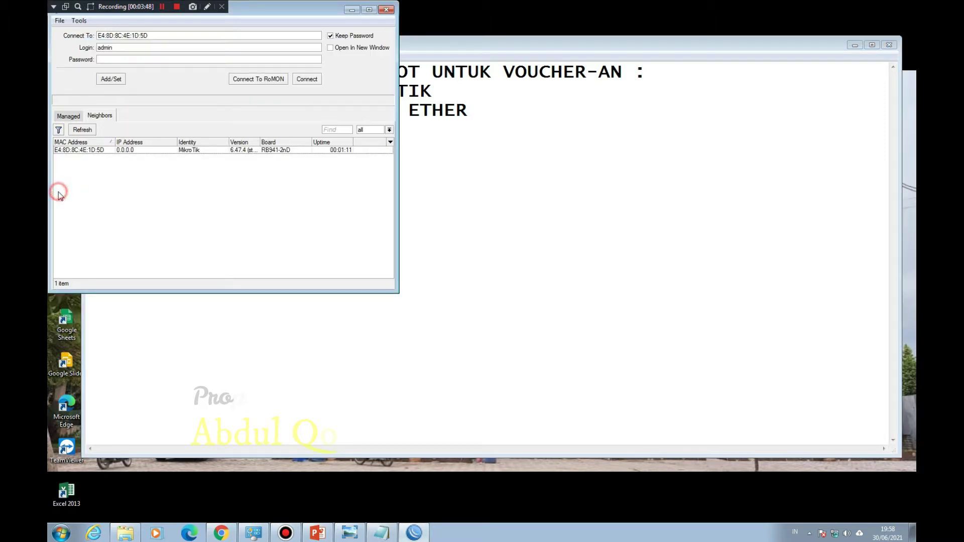
left_click(117, 152)
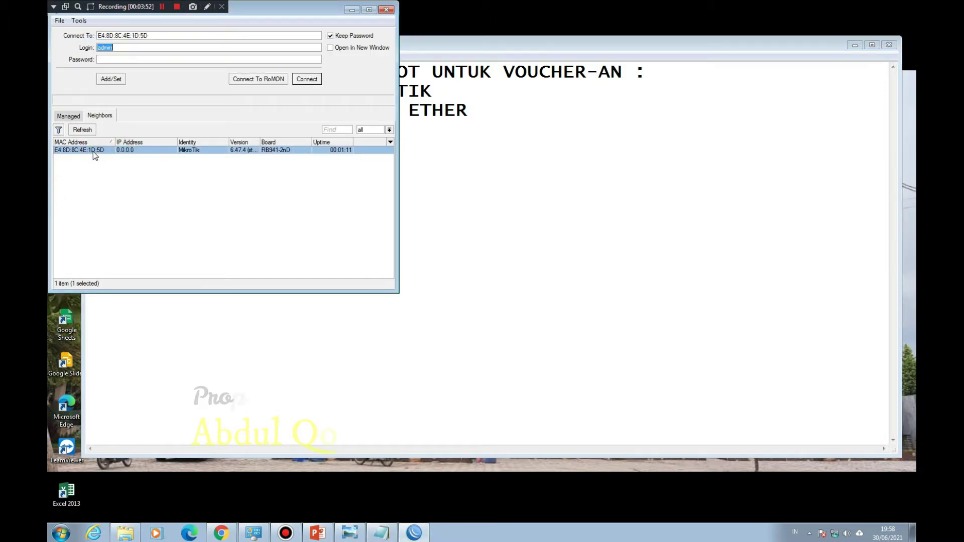
left_click(309, 80)
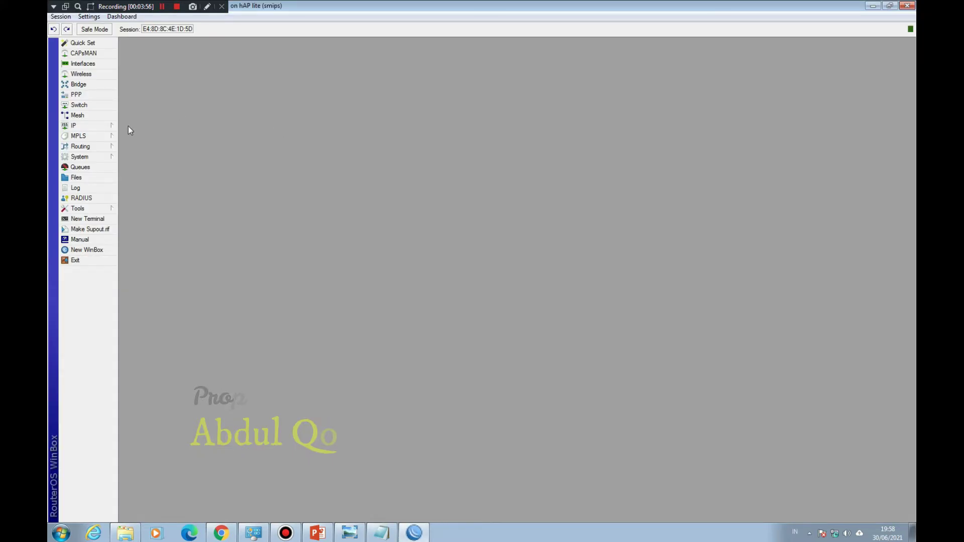
Step: In the Interface List, give ether1 the comment INTERNET
left_click(98, 63)
left_click(162, 237)
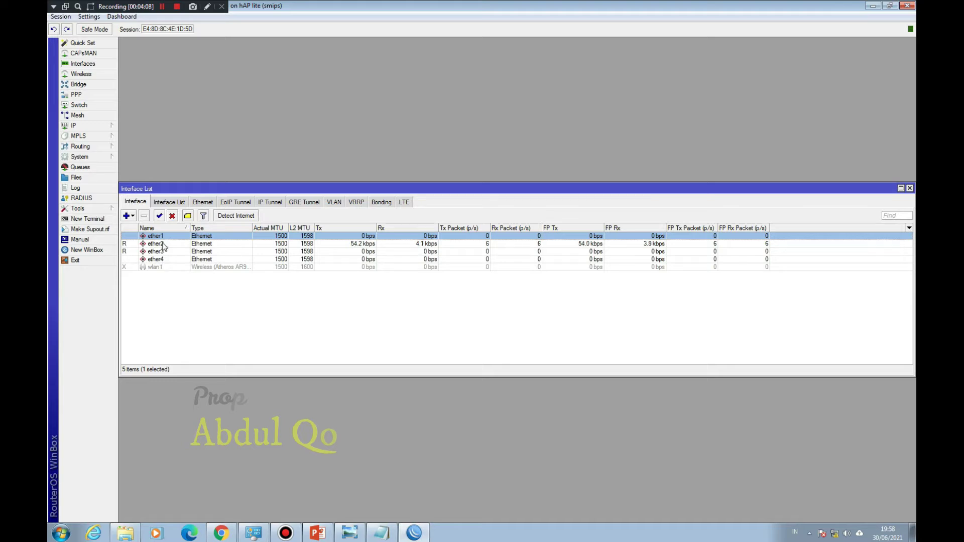
left_click(159, 268)
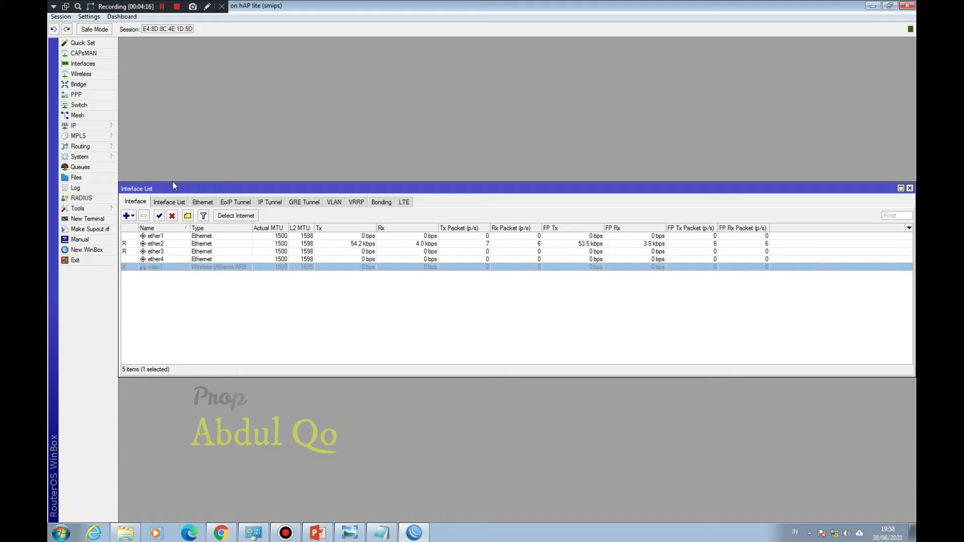
left_click(161, 12)
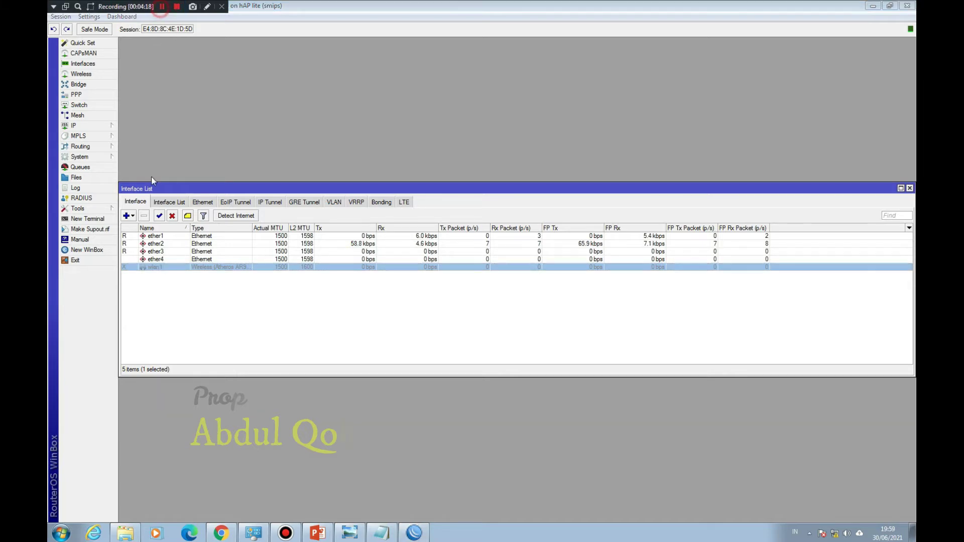
left_click(151, 236)
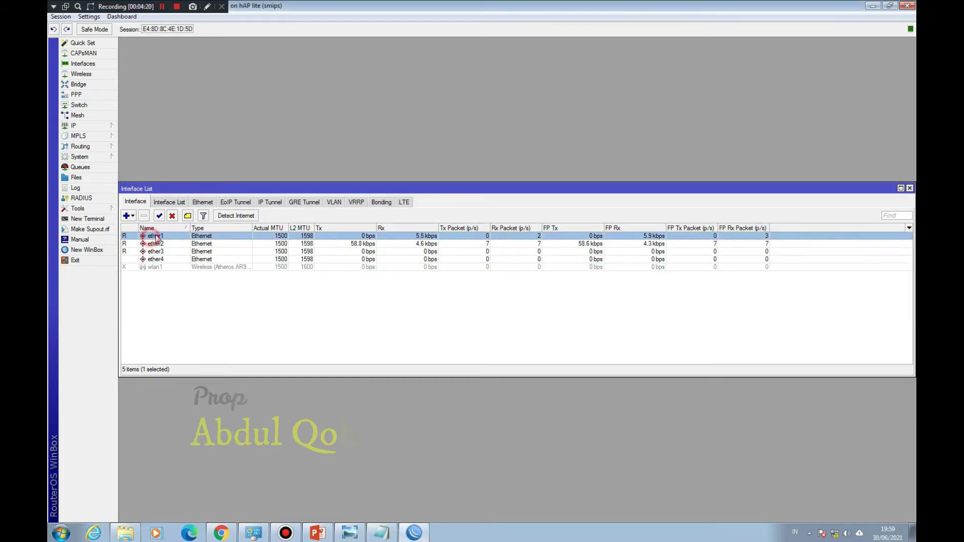
left_click(187, 216)
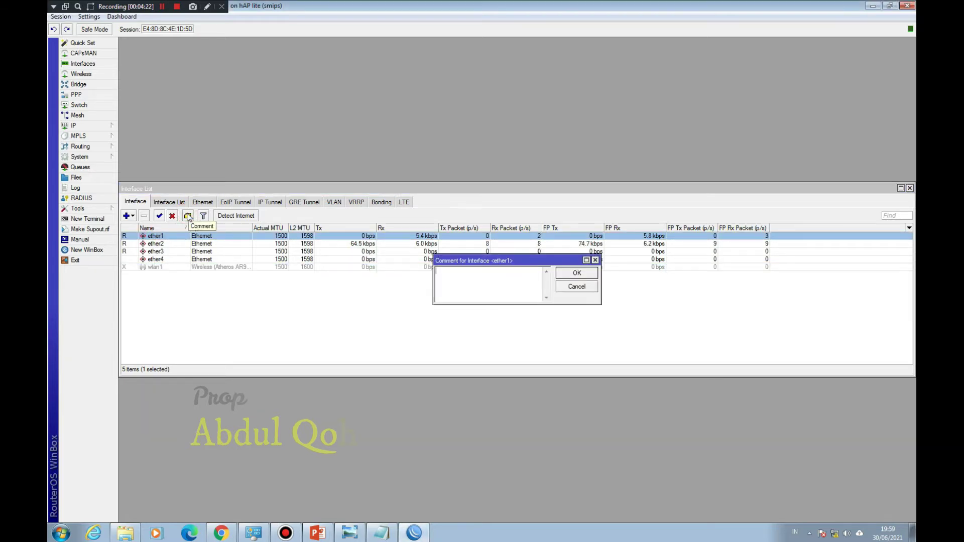
type("INTERNE")
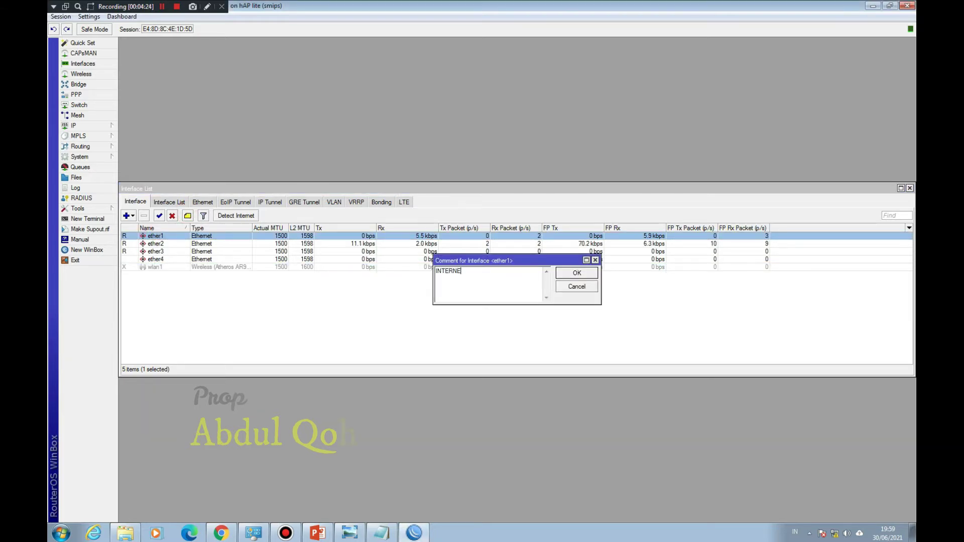
type("T")
key("Return")
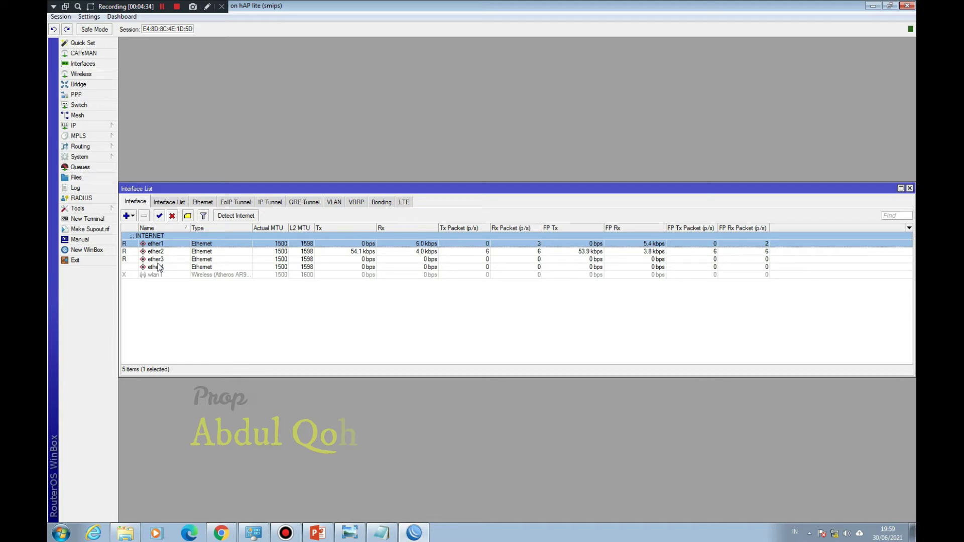
Step: Review ether2, ether3, wlan1 and ether4 in the Interface List
left_click(162, 253)
left_click(161, 259)
left_click(161, 271)
left_click(162, 268)
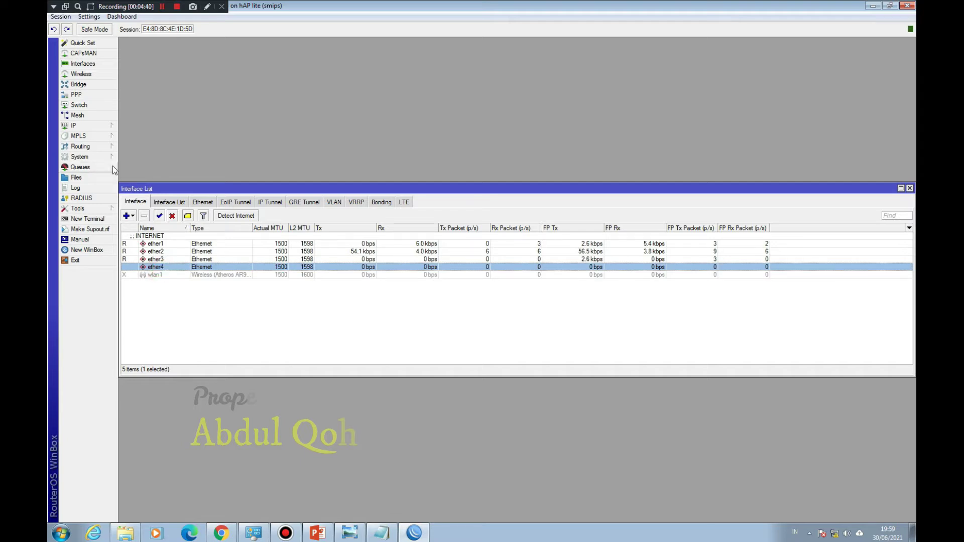
Step: Add a new bridge, renaming the default bridge1 to BRIDGE HOTSPOT
left_click(91, 85)
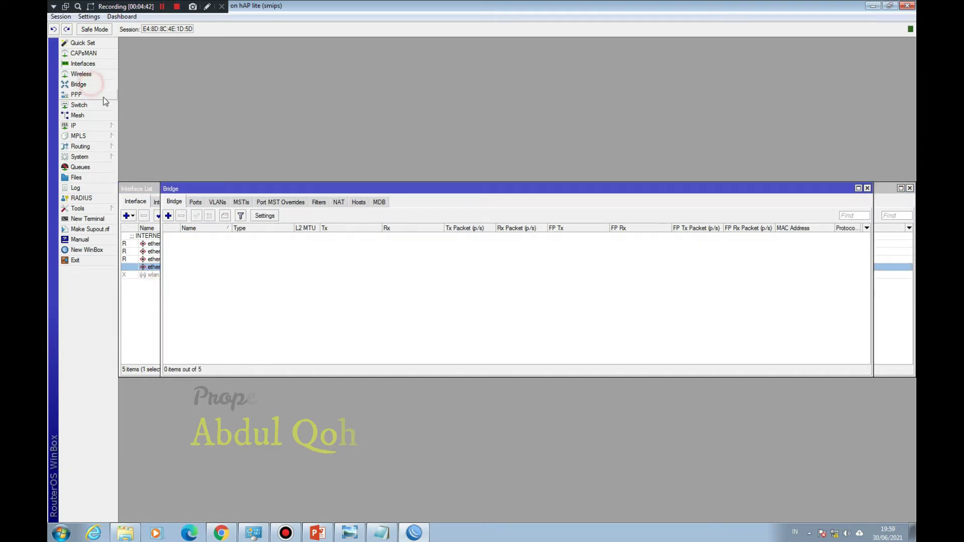
left_click(168, 216)
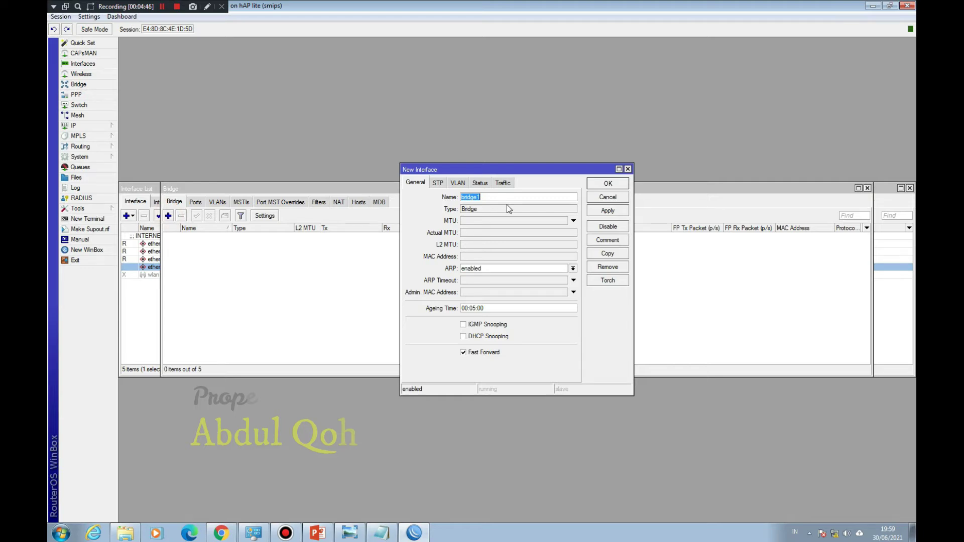
key("Right")
key("BackSpace")
key("BackSpace")
key("BackSpace")
key("BackSpace")
key("BackSpace")
type("BRID")
left_click(597, 184)
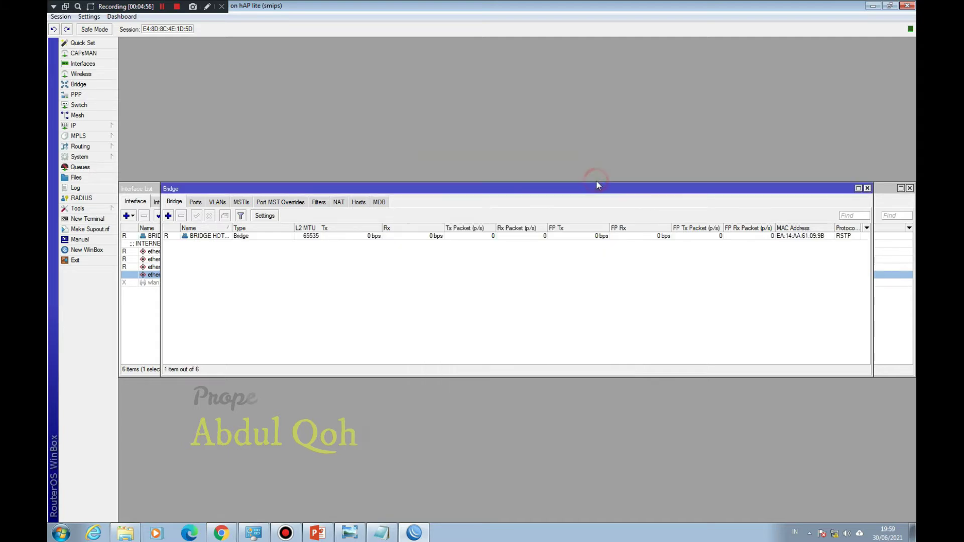
left_click_drag(360, 191, 468, 155)
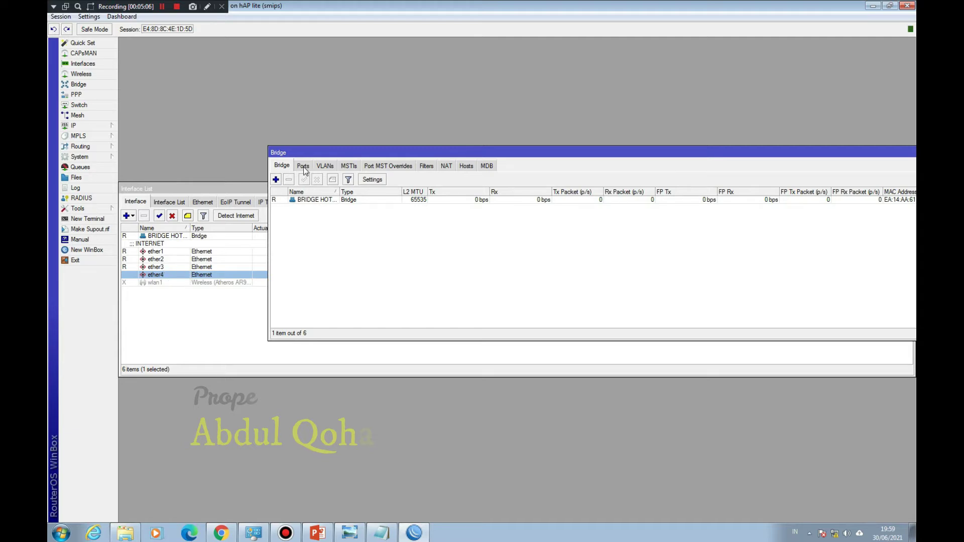
Step: Add ether2 as a port of BRIDGE HOTSPOT
left_click(303, 167)
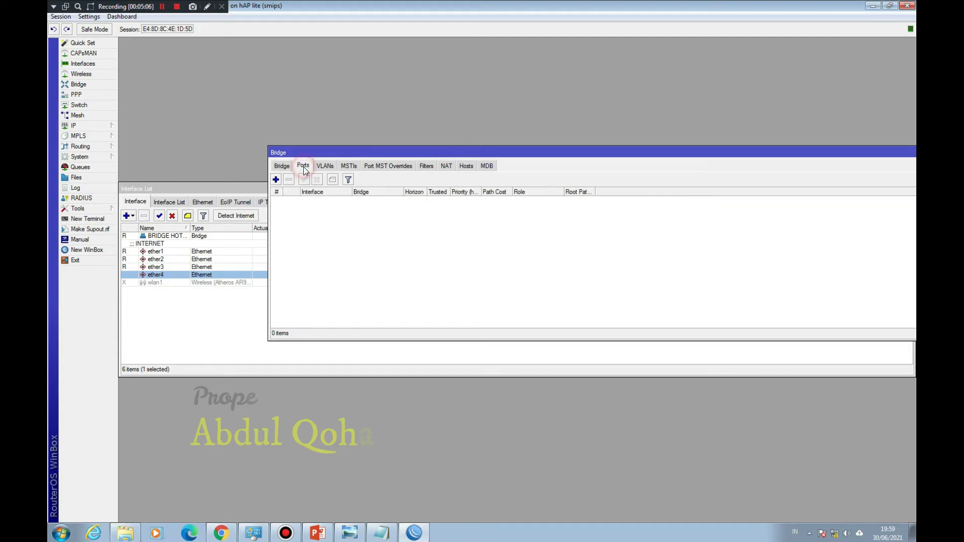
left_click(280, 179)
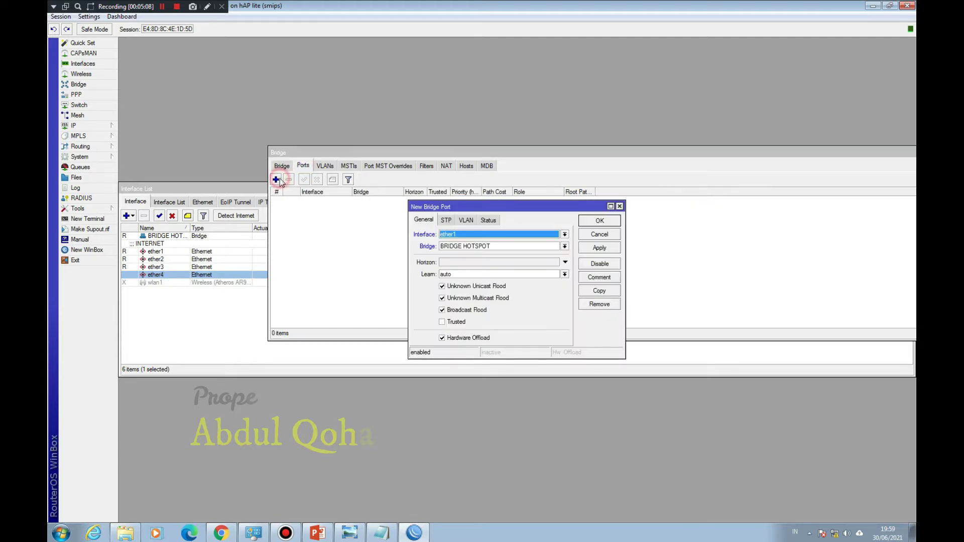
left_click(486, 237)
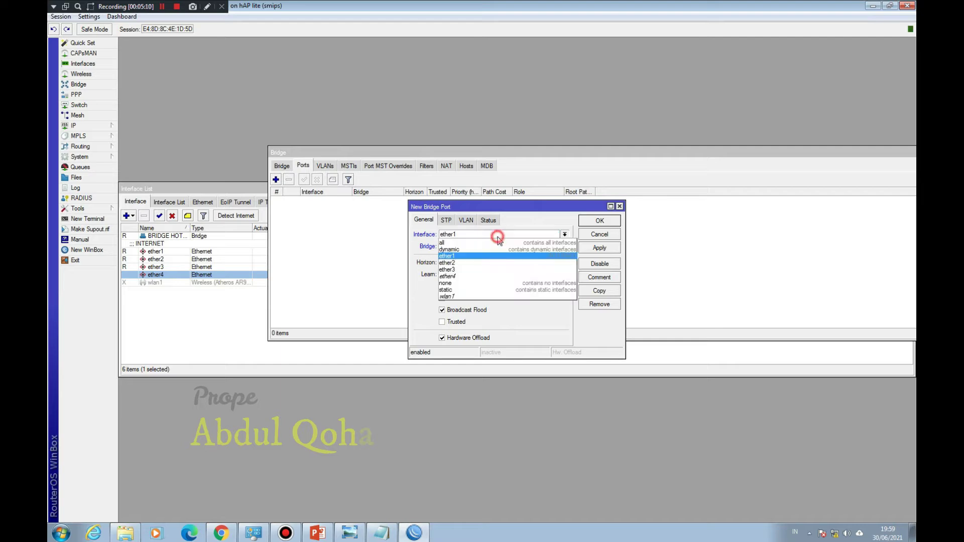
left_click(496, 263)
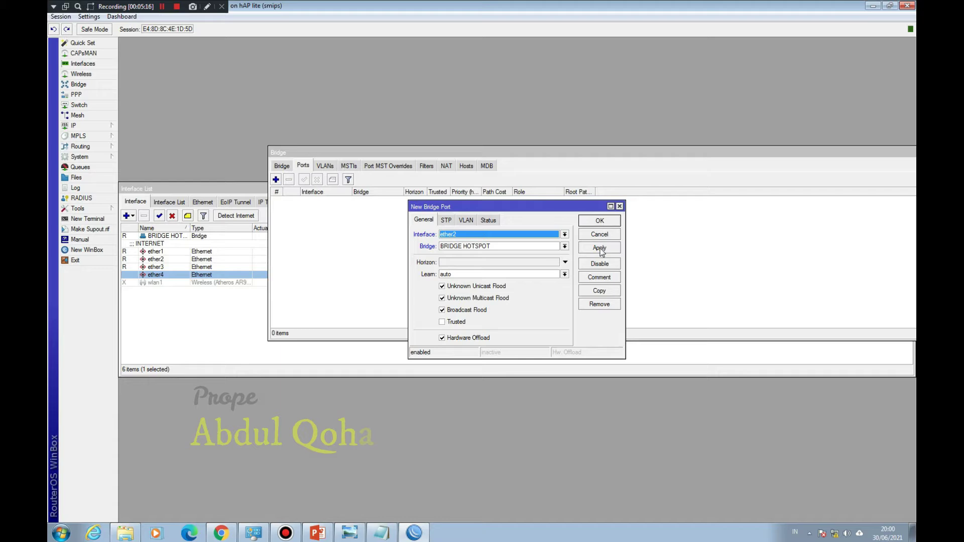
left_click(600, 221)
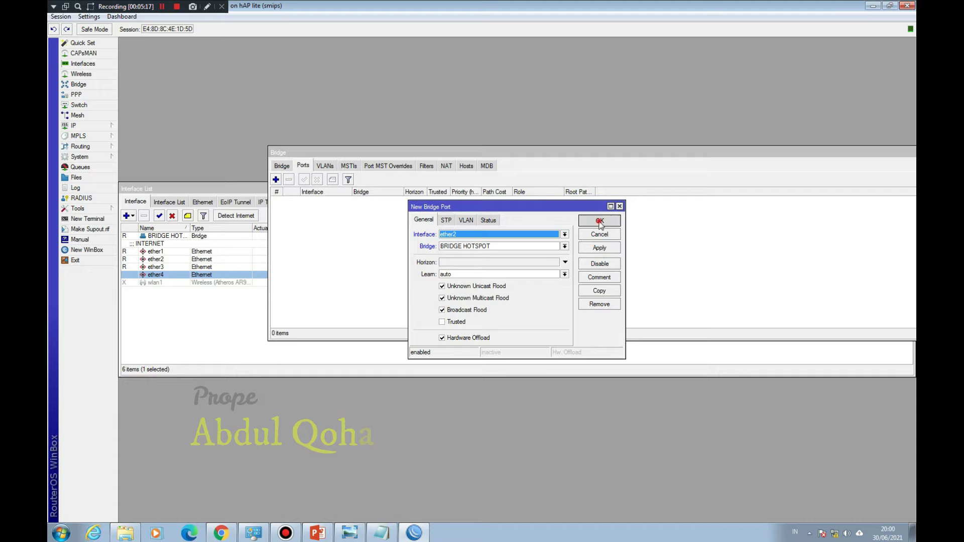
Step: Reconnect after the session drops and add ether3 as a BRIDGE HOTSPOT port
left_click(275, 179)
left_click(565, 235)
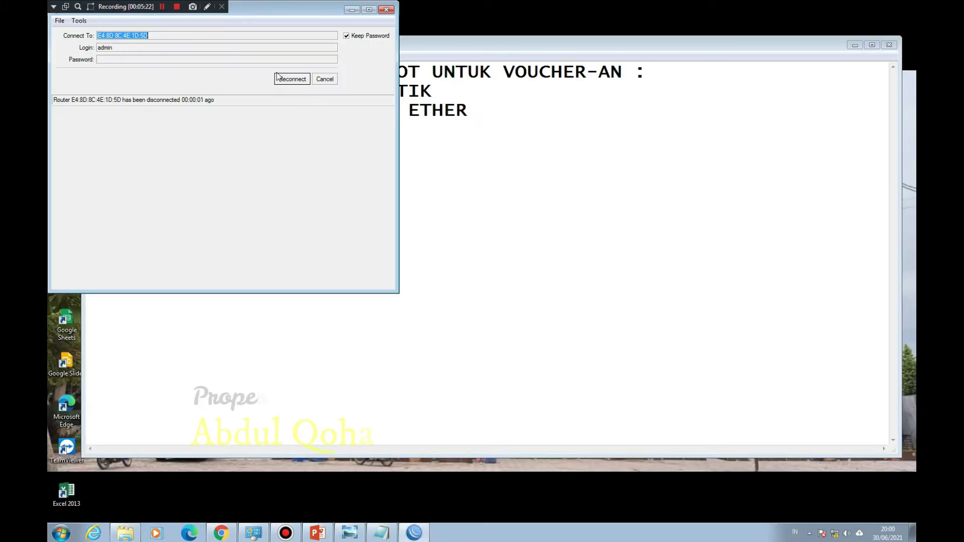
left_click(284, 80)
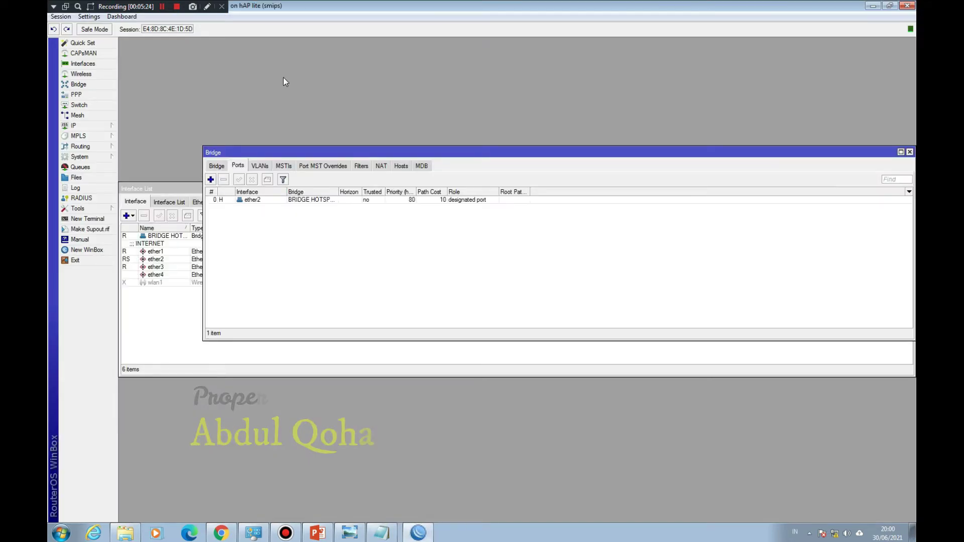
left_click(210, 179)
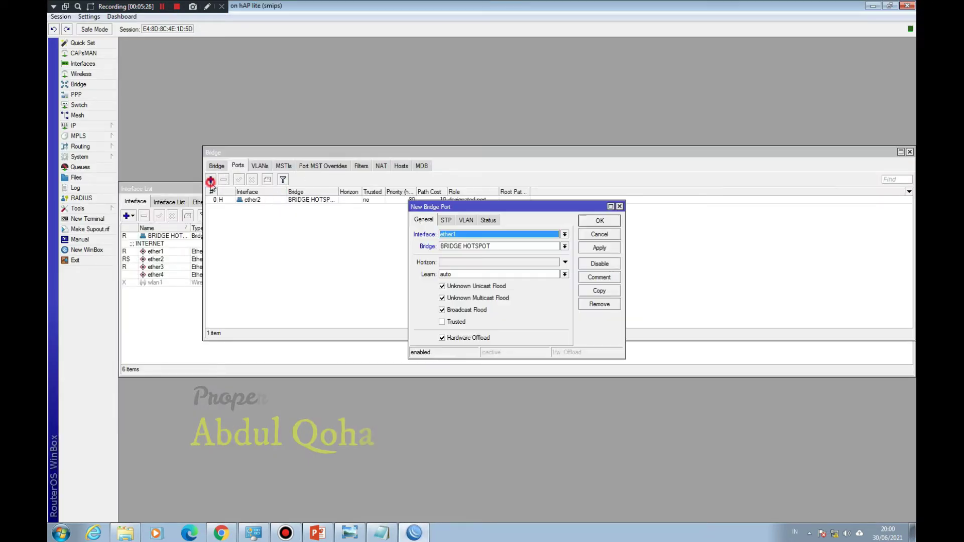
left_click(472, 233)
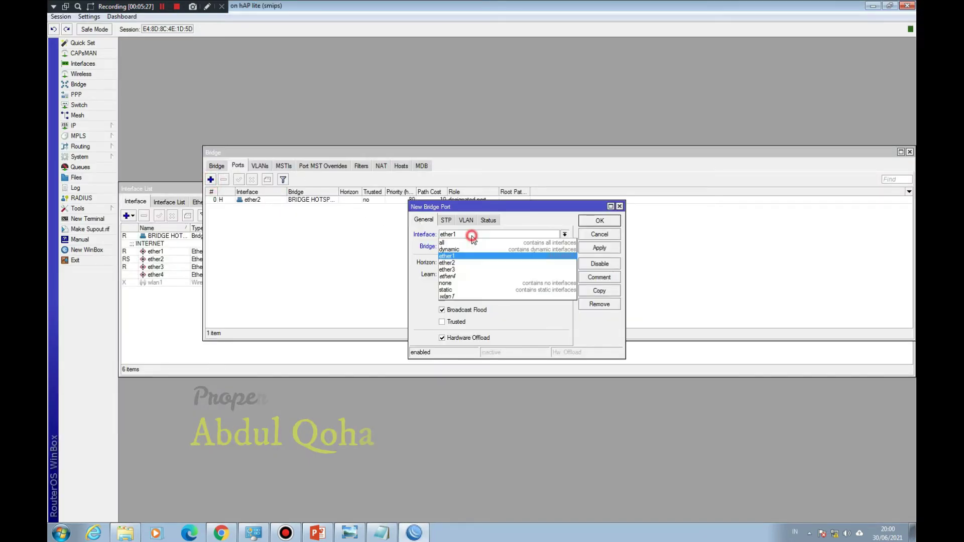
left_click(469, 267)
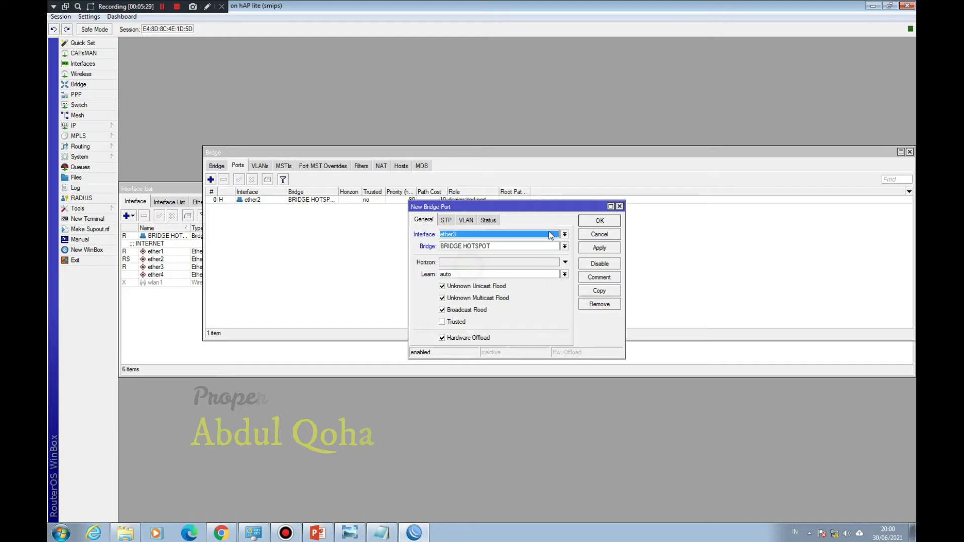
left_click(600, 221)
Step: Add ether4 as the third BRIDGE HOTSPOT port and close the Bridge window
left_click(211, 180)
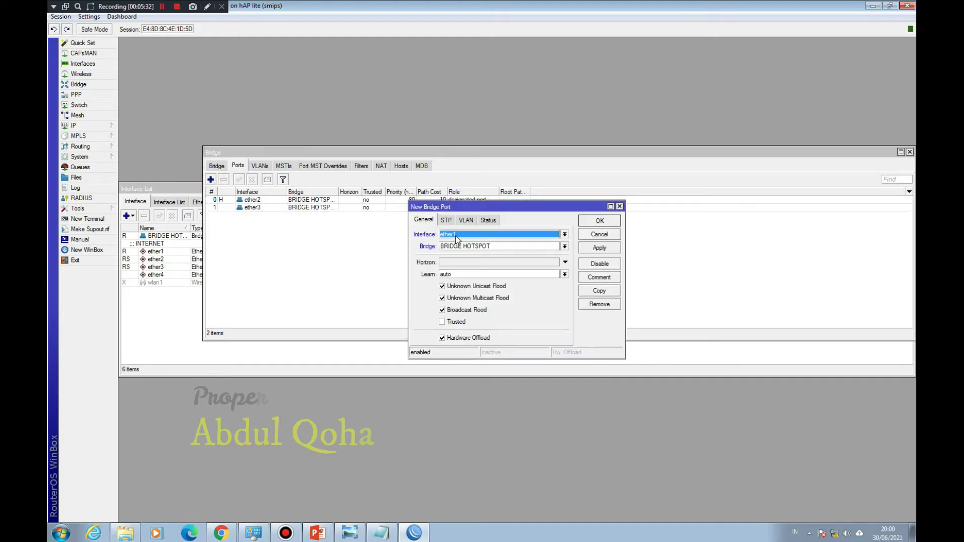
left_click(456, 235)
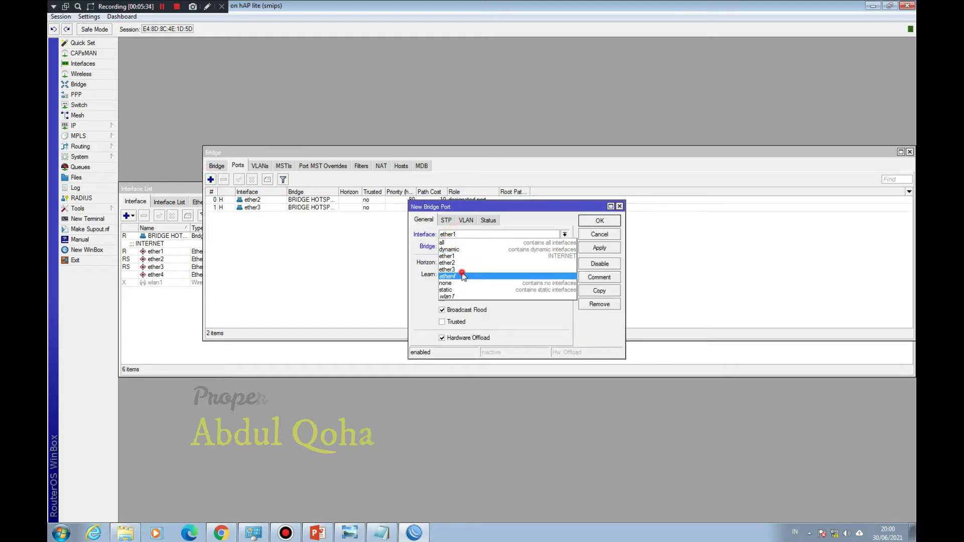
left_click(461, 276)
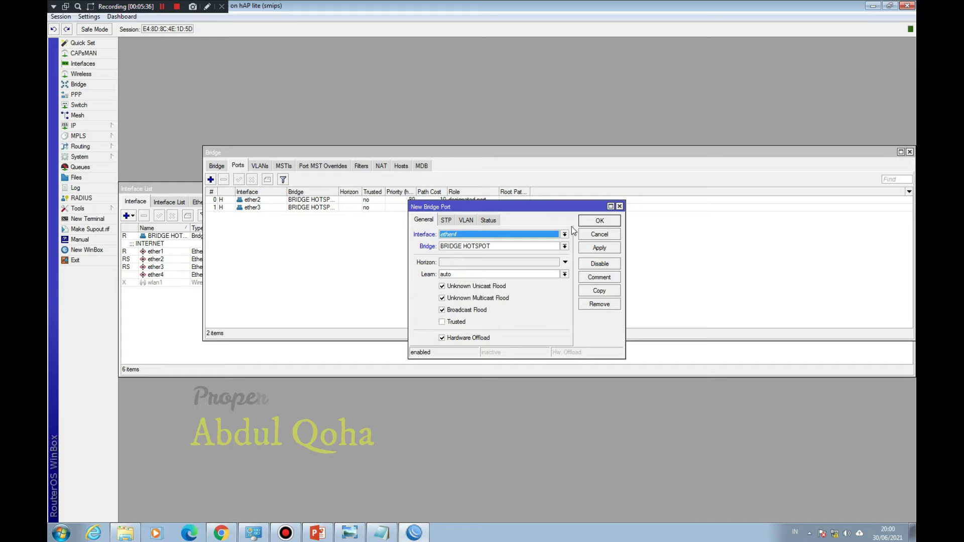
left_click(601, 221)
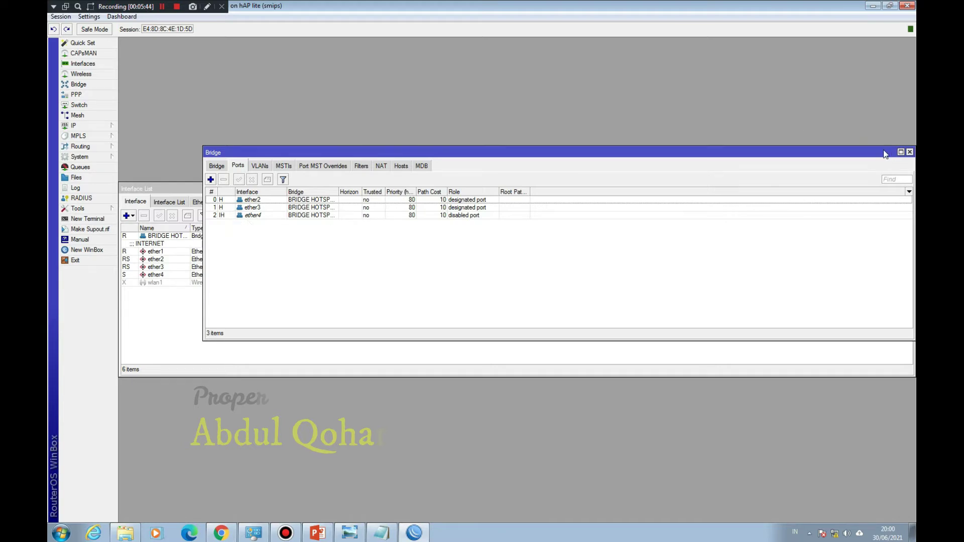
left_click_drag(885, 152, 859, 154)
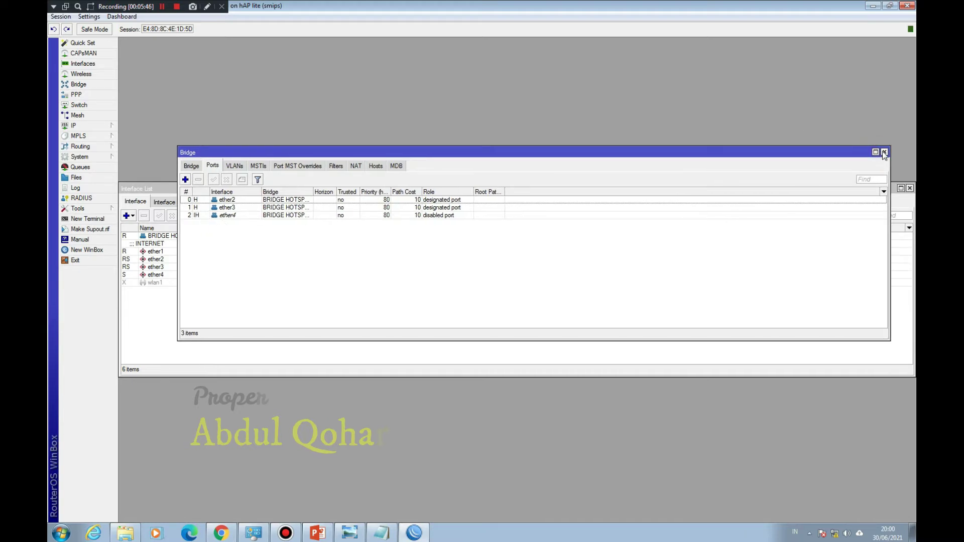
left_click(885, 153)
Step: Check the hotspot setup steps in Notepad, then return to WinBox's IP Address List
left_click(173, 236)
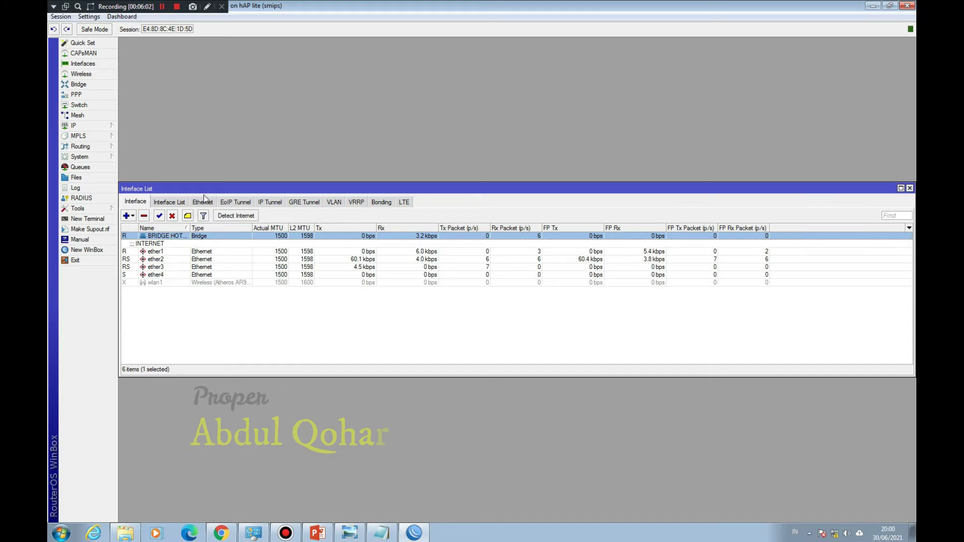
left_click_drag(204, 197, 216, 176)
left_click(382, 531)
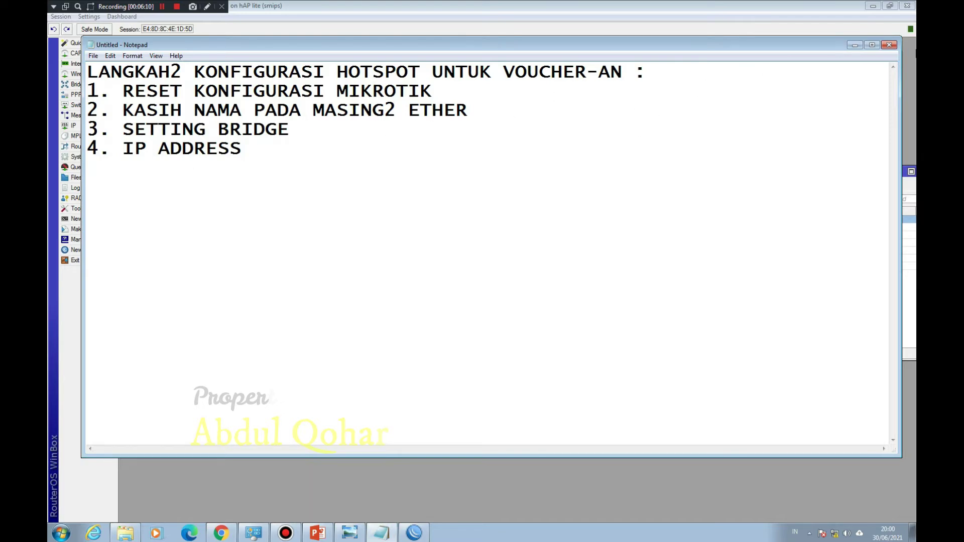
left_click(855, 46)
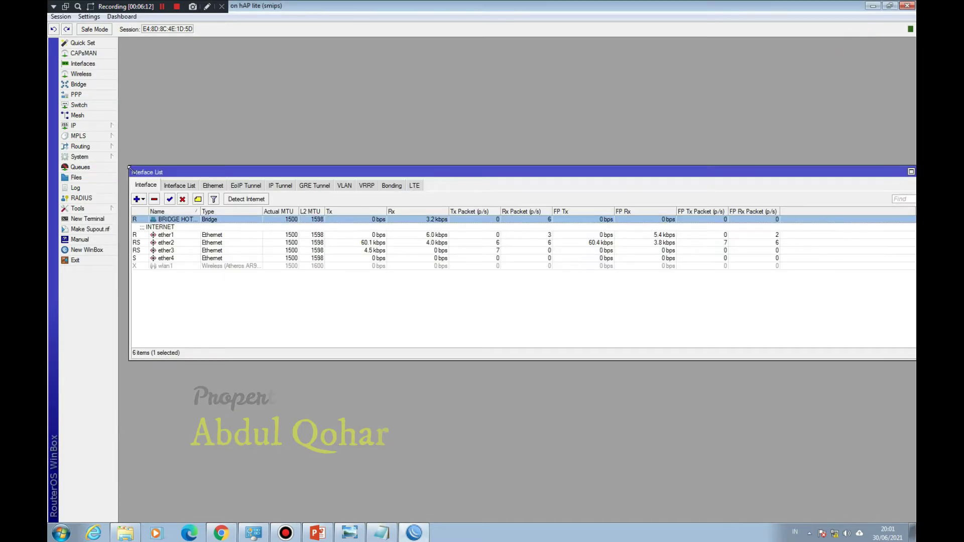
left_click(82, 126)
left_click(140, 149)
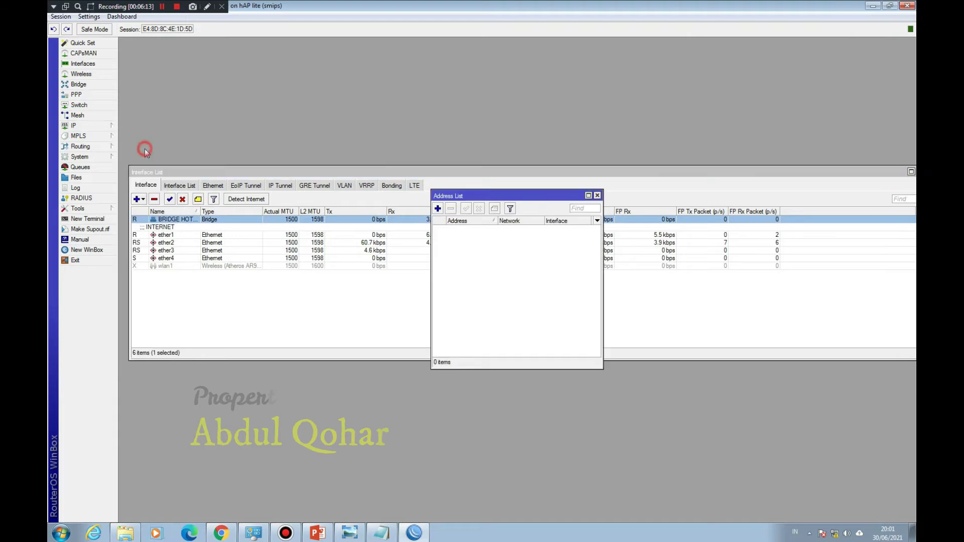
left_click(438, 208)
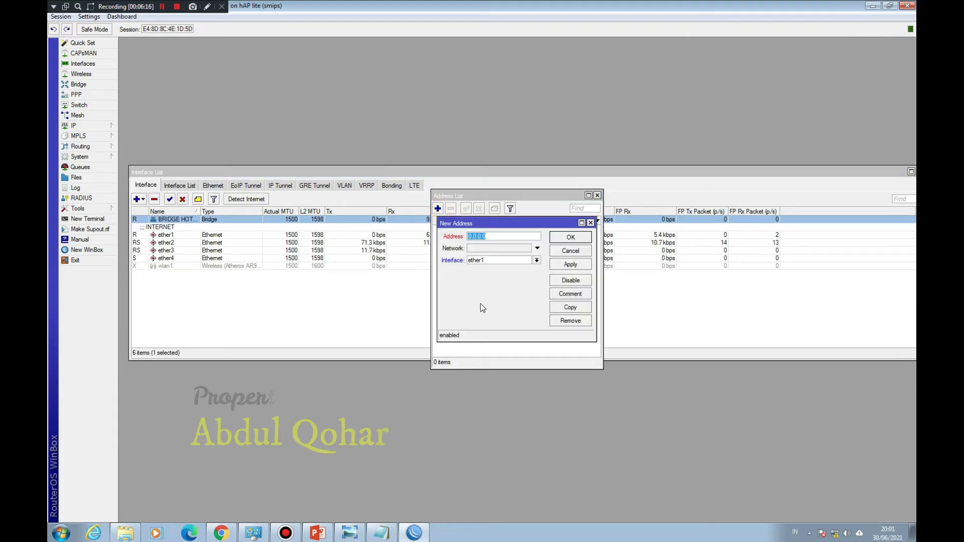
left_click(563, 255)
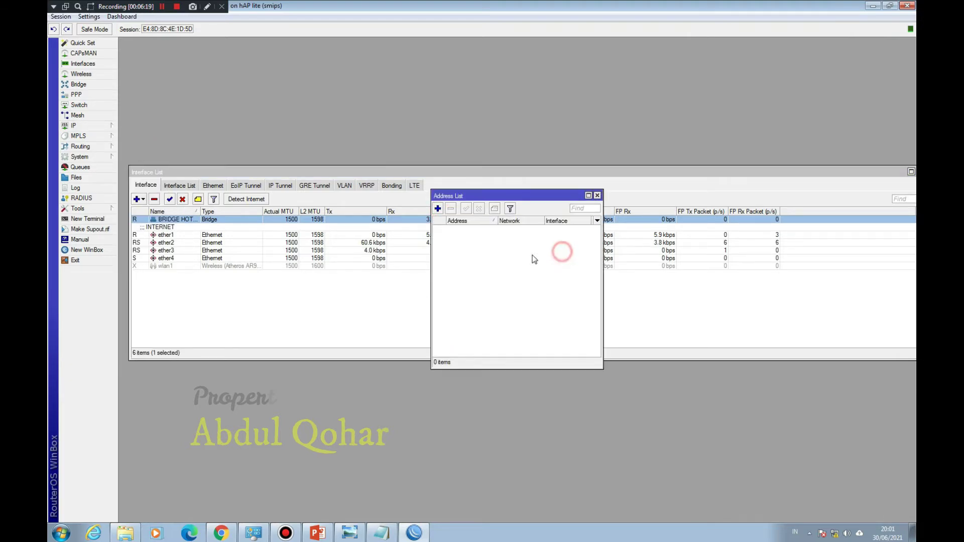
left_click(597, 195)
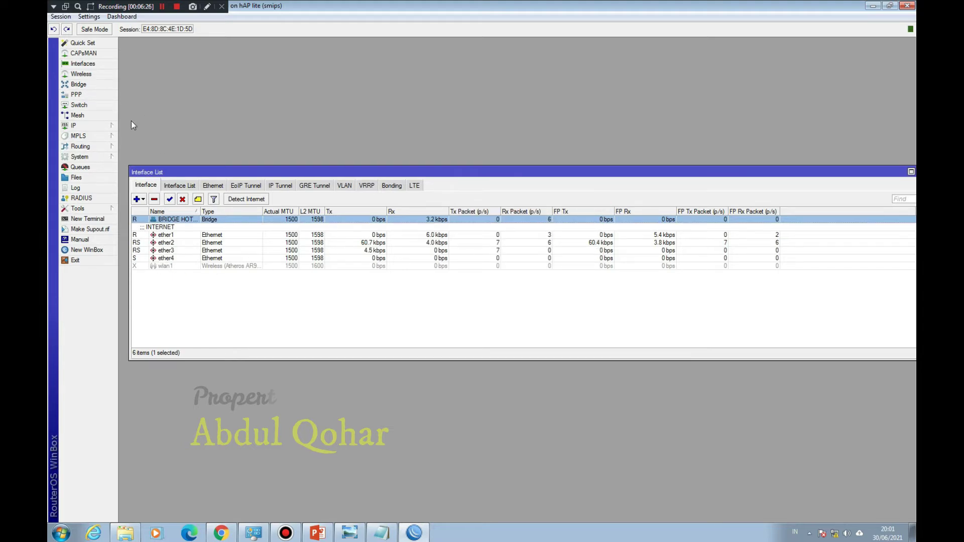
left_click(102, 130)
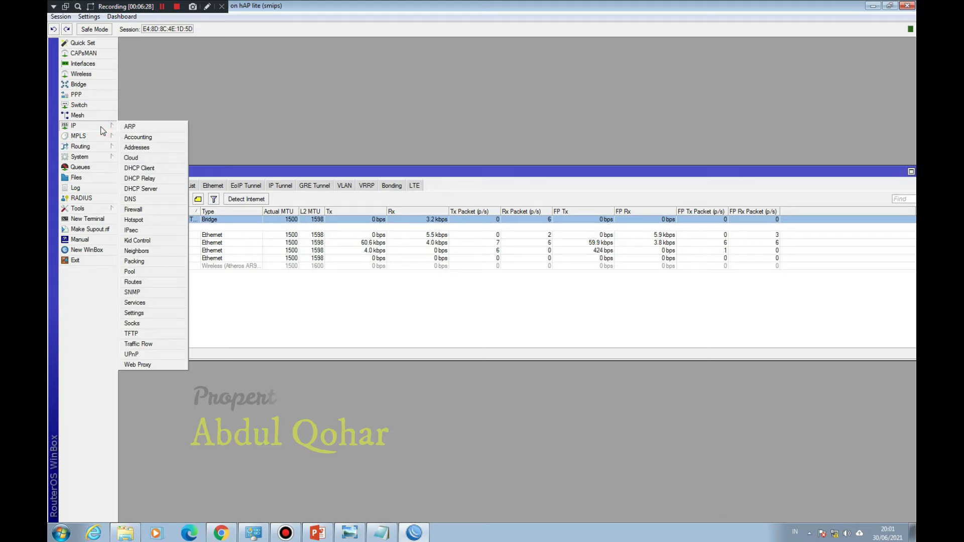
Step: Add a DHCP client on ether1 with default settings
left_click(152, 169)
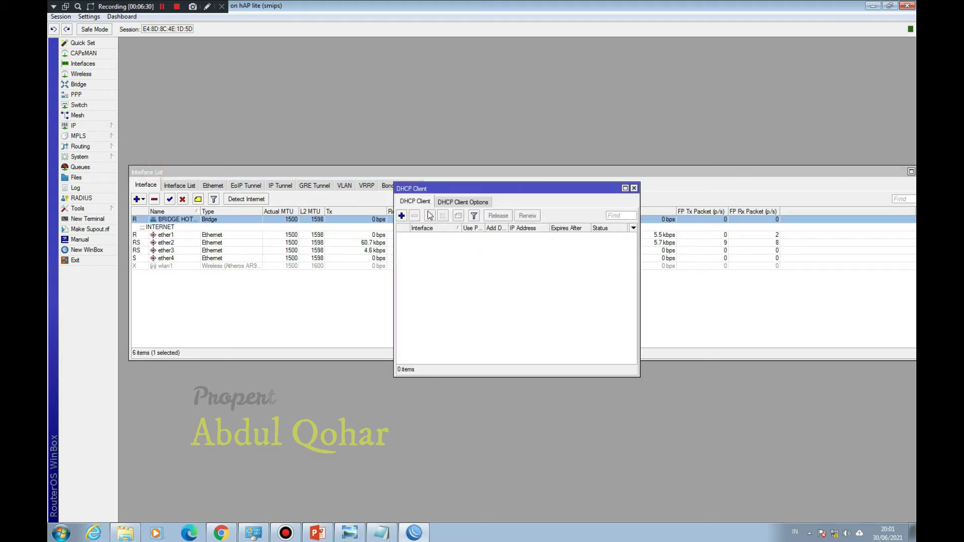
left_click(401, 216)
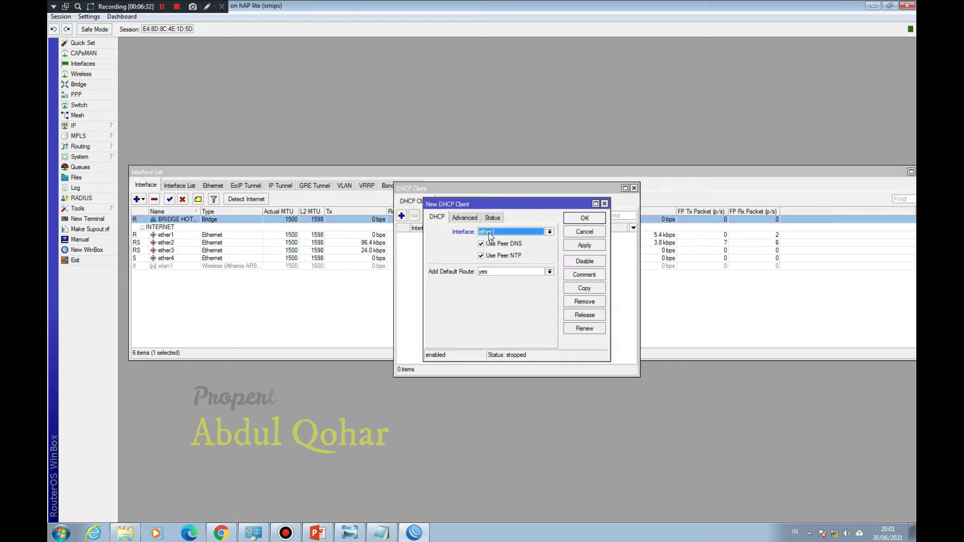
left_click(585, 220)
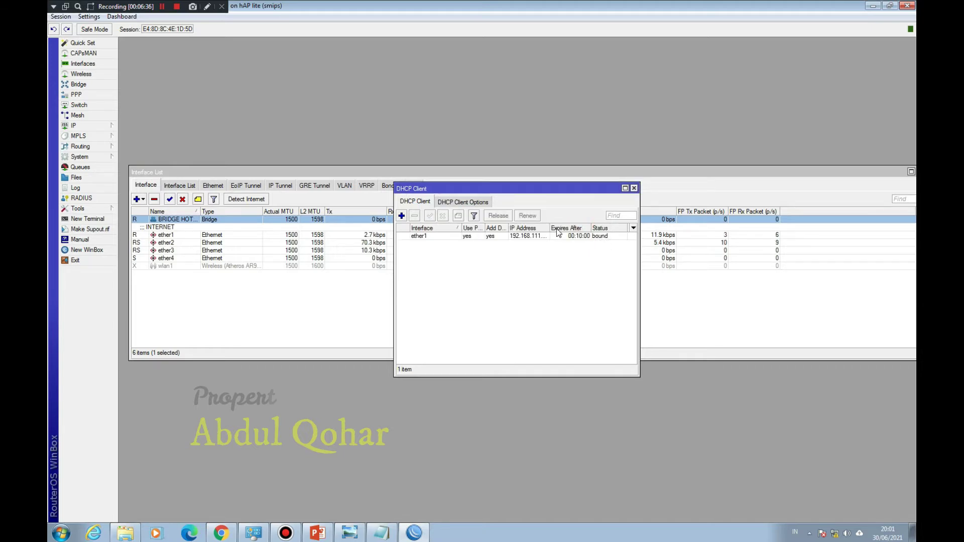
left_click_drag(550, 228, 576, 228)
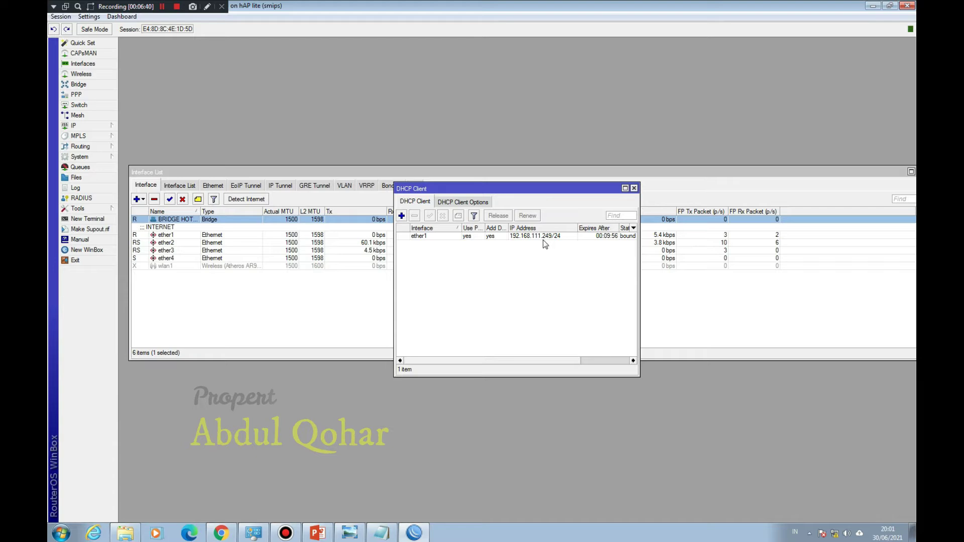
left_click(634, 189)
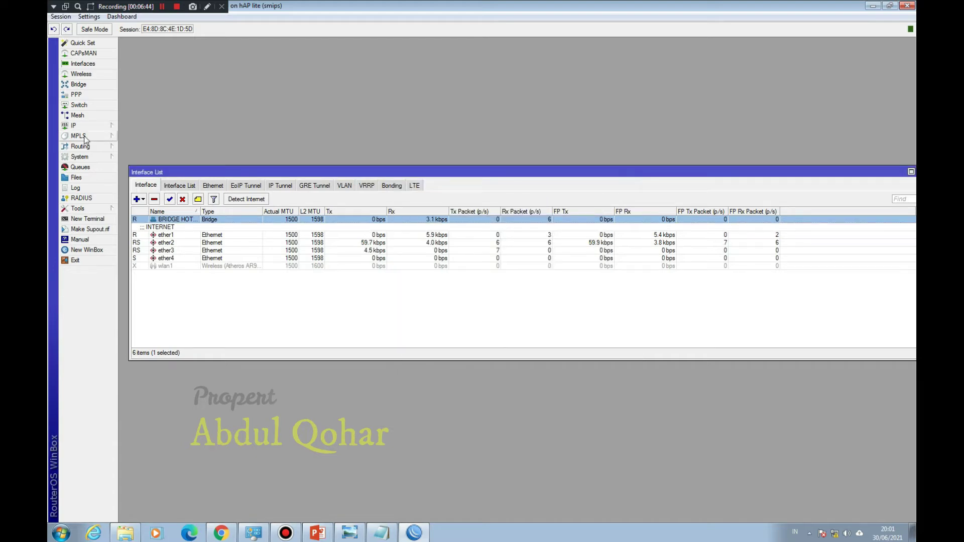
Step: Confirm ether1 received 192.168.111.249/24 in the Address List and recheck the DHCP client
left_click(75, 126)
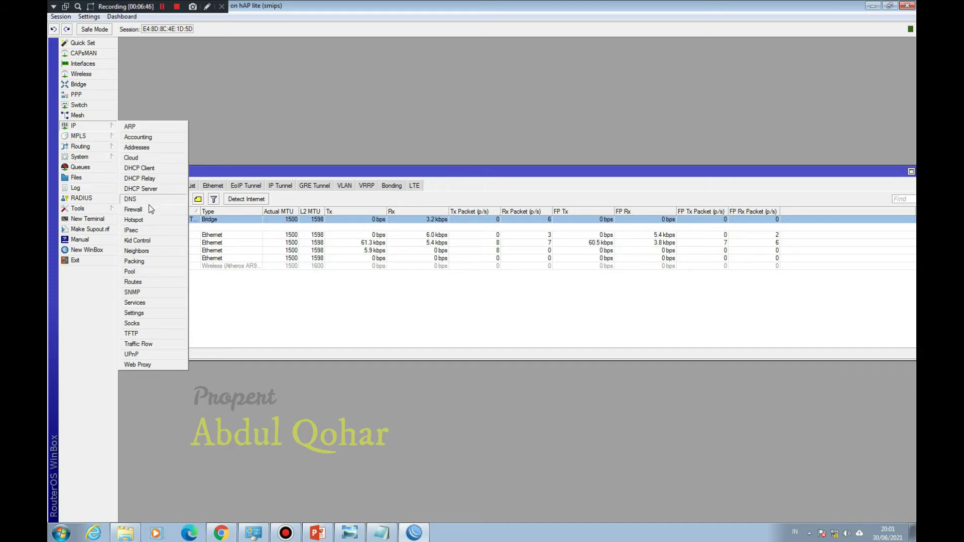
left_click(145, 149)
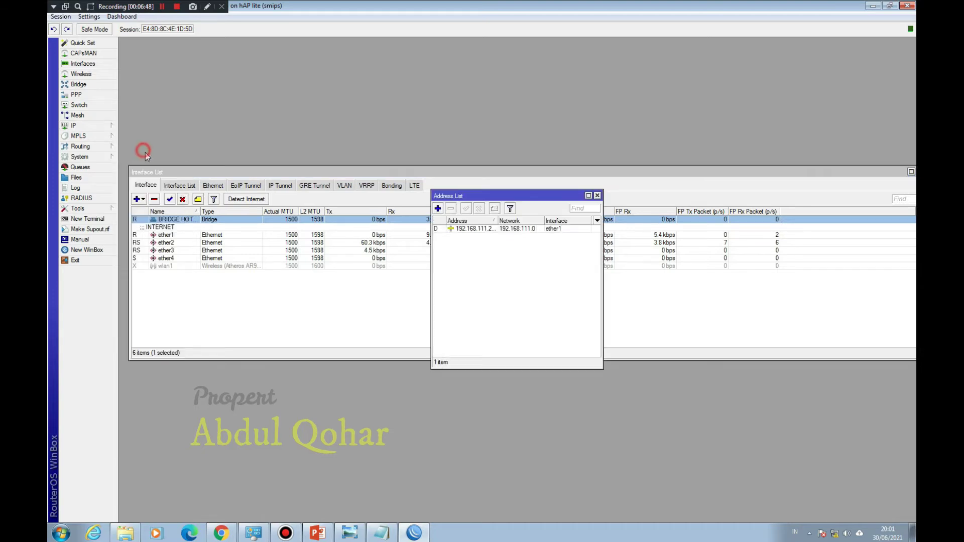
double_click(501, 221)
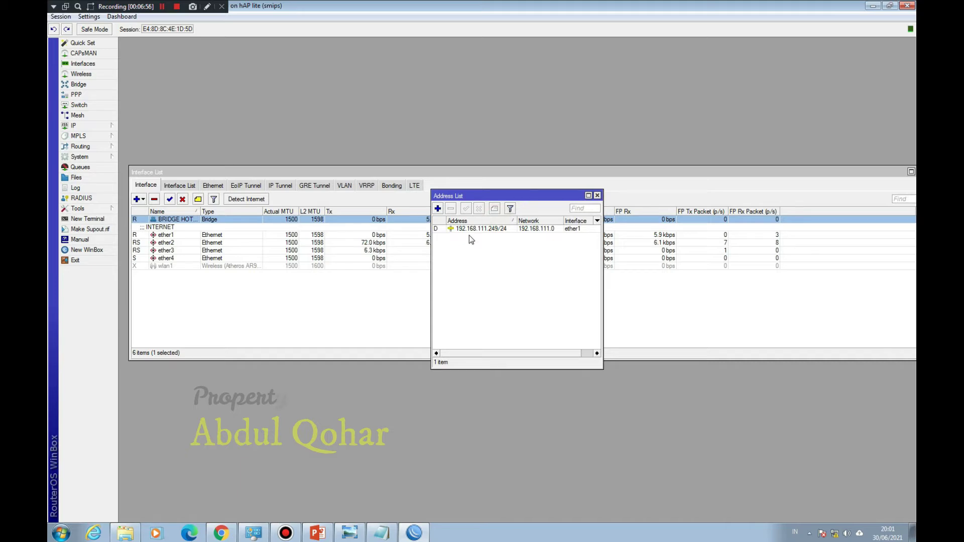
mouse_move(477, 232)
left_click(73, 126)
left_click(148, 166)
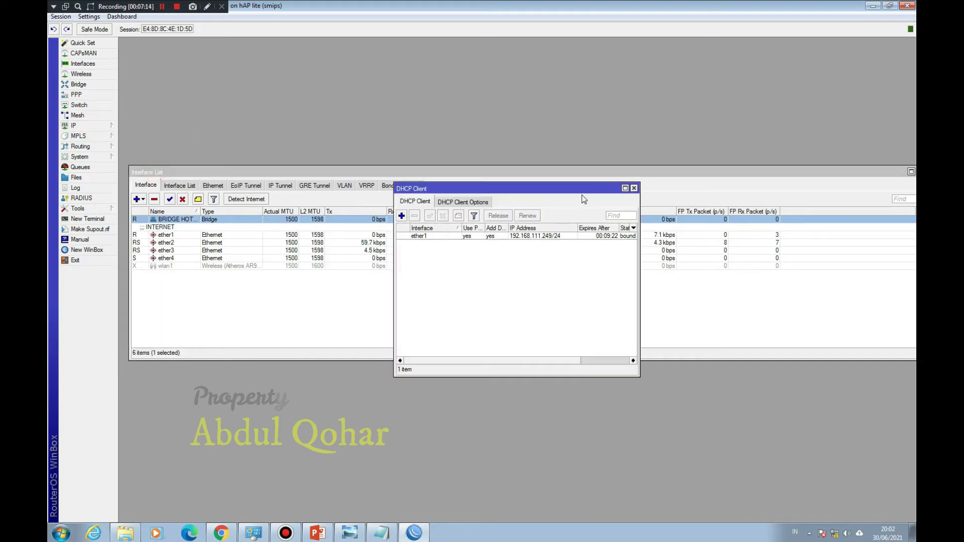
left_click(634, 188)
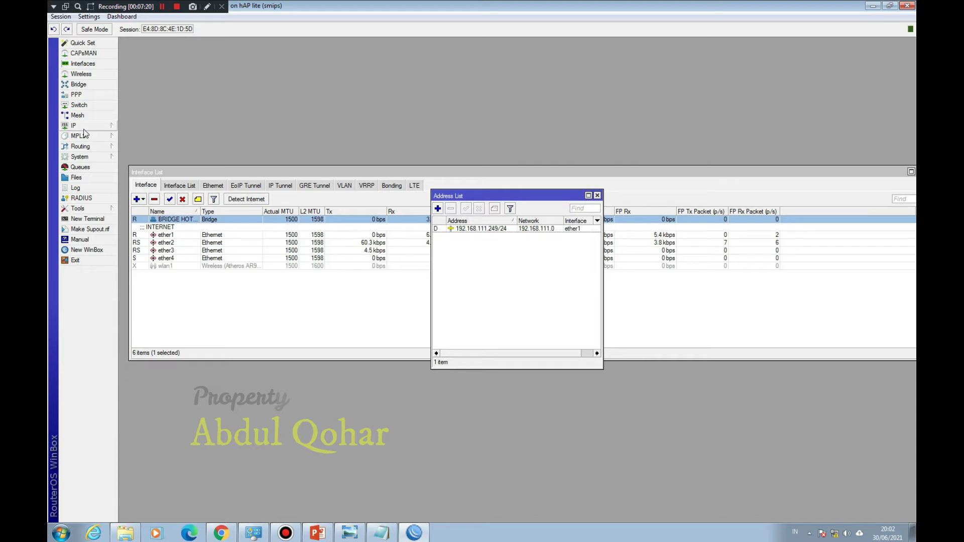
Step: Check the default route 0.0.0.0/0 via 192.168.111.1 in the Route List
left_click(107, 126)
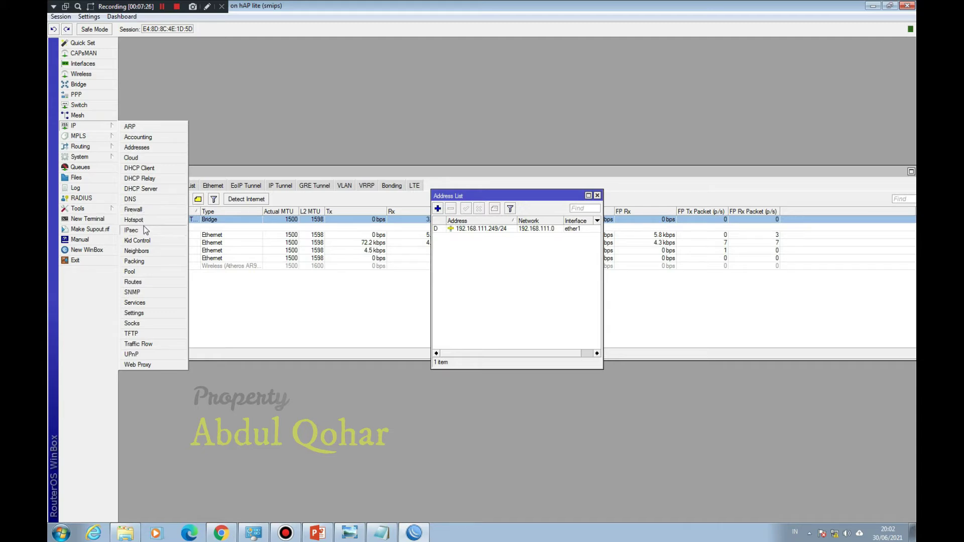
left_click(146, 280)
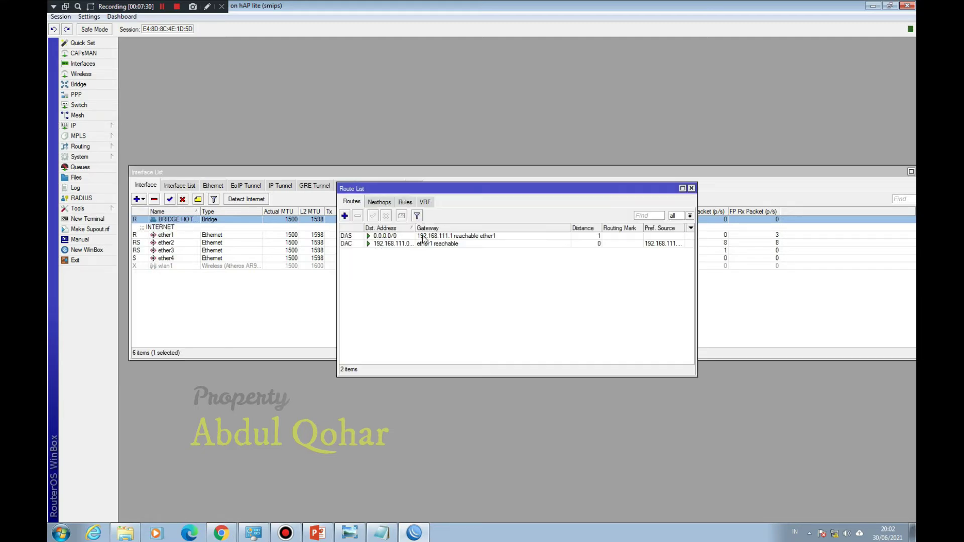
left_click(425, 236)
Step: Enable Allow Remote Requests in the DNS settings and close the Route List
left_click(75, 125)
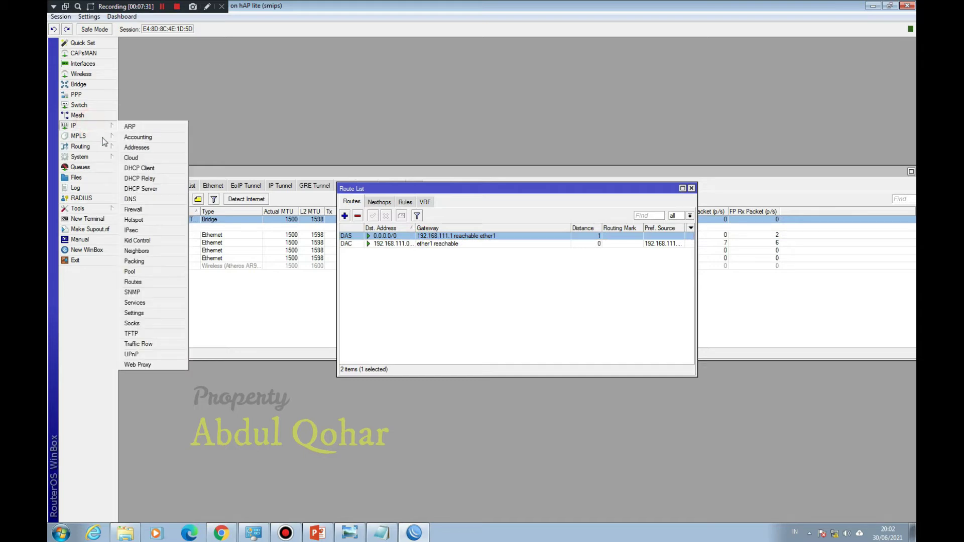
left_click(145, 197)
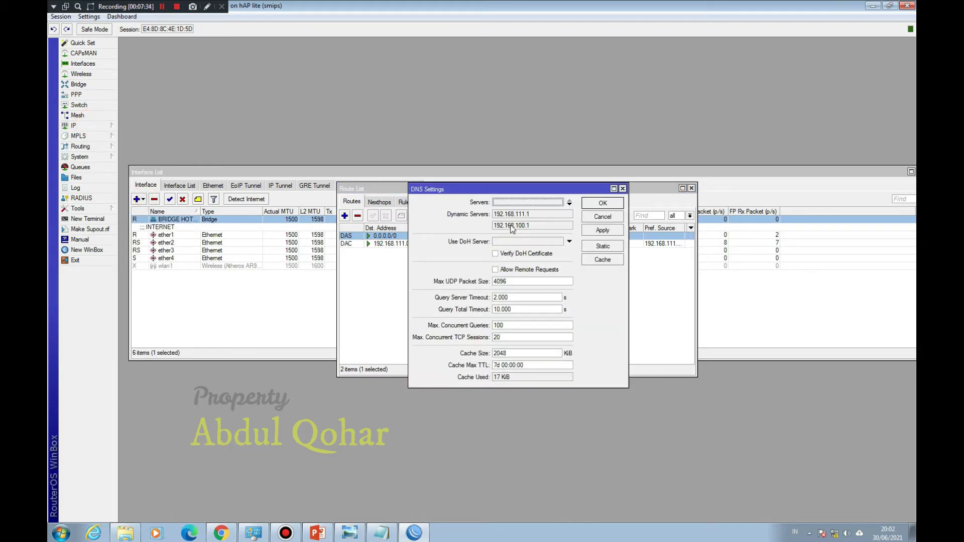
left_click(495, 270)
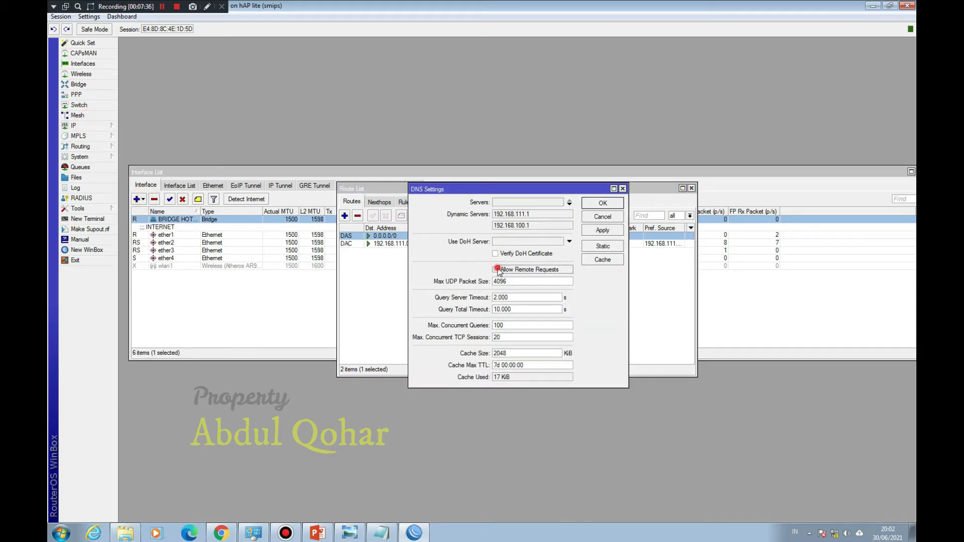
left_click(602, 203)
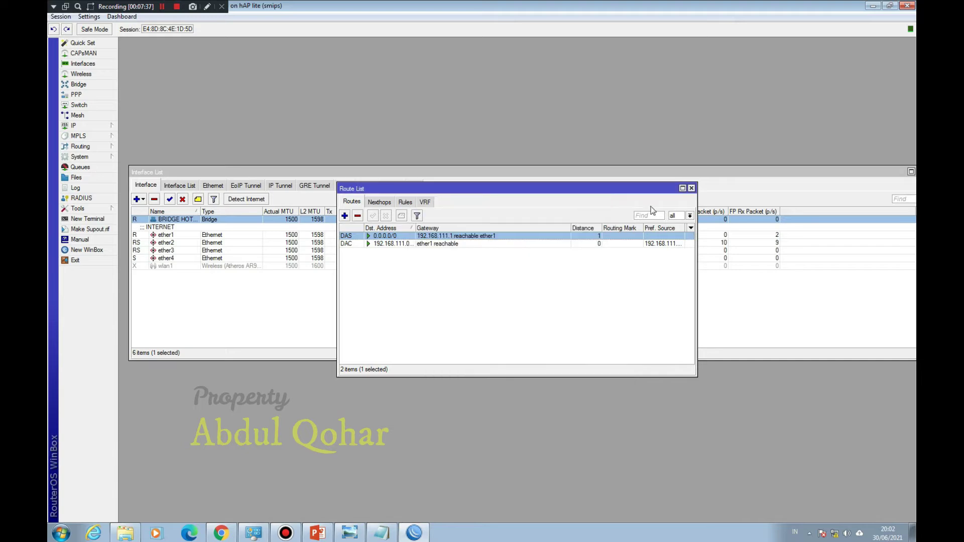
left_click(692, 188)
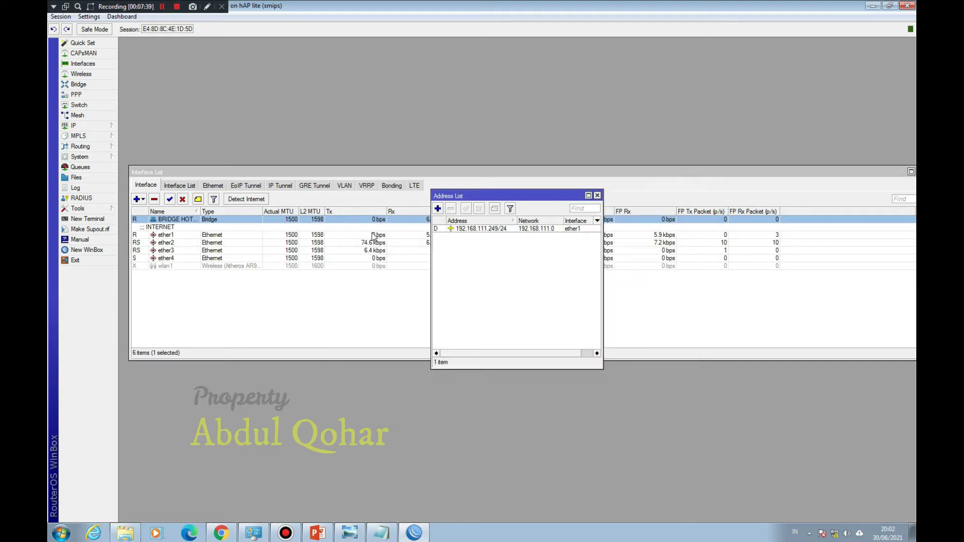
Step: Close the Address List and ping google.com from a new terminal, getting replies from 216.239.38.120
left_click(597, 195)
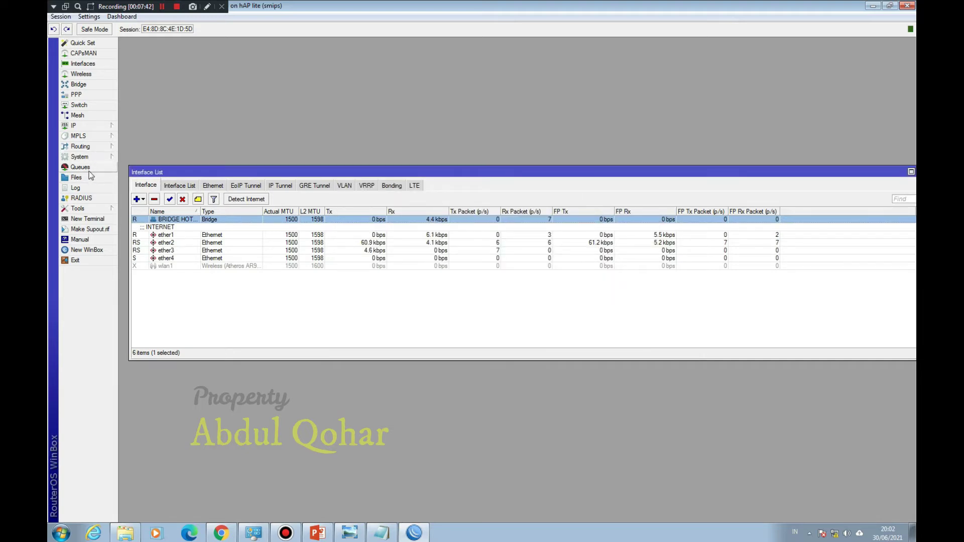
left_click(87, 220)
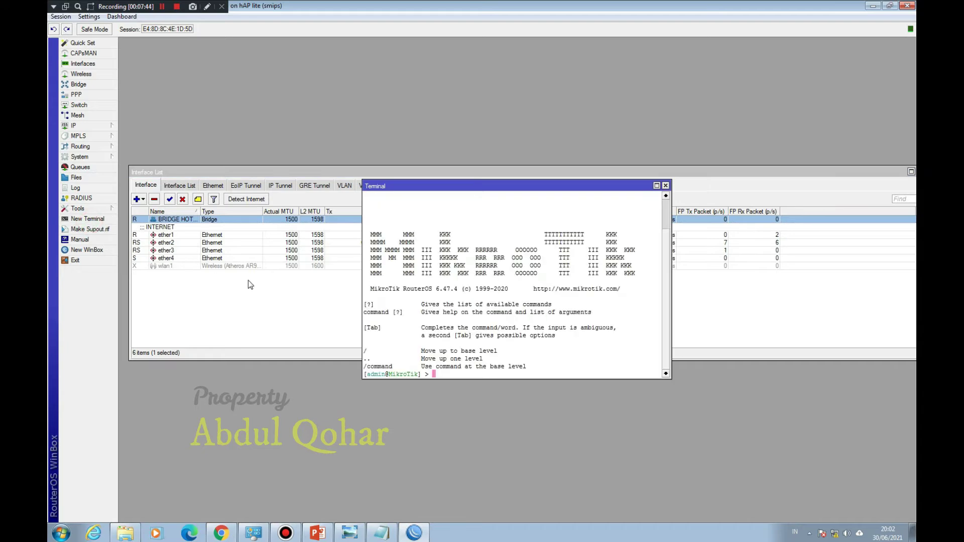
type("ping google.com")
key("Return")
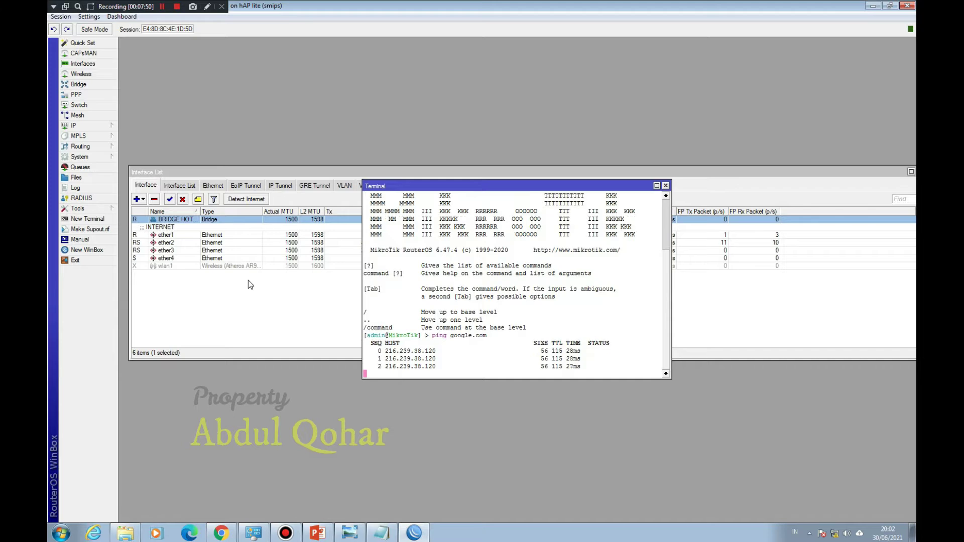
Step: Close the Terminal and Interface List windows
left_click(666, 186)
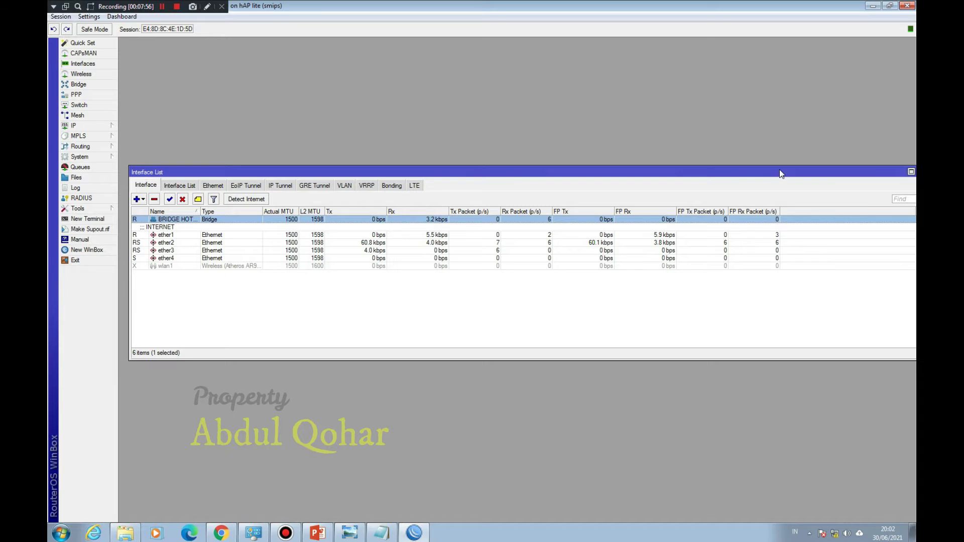
left_click_drag(779, 170, 745, 170)
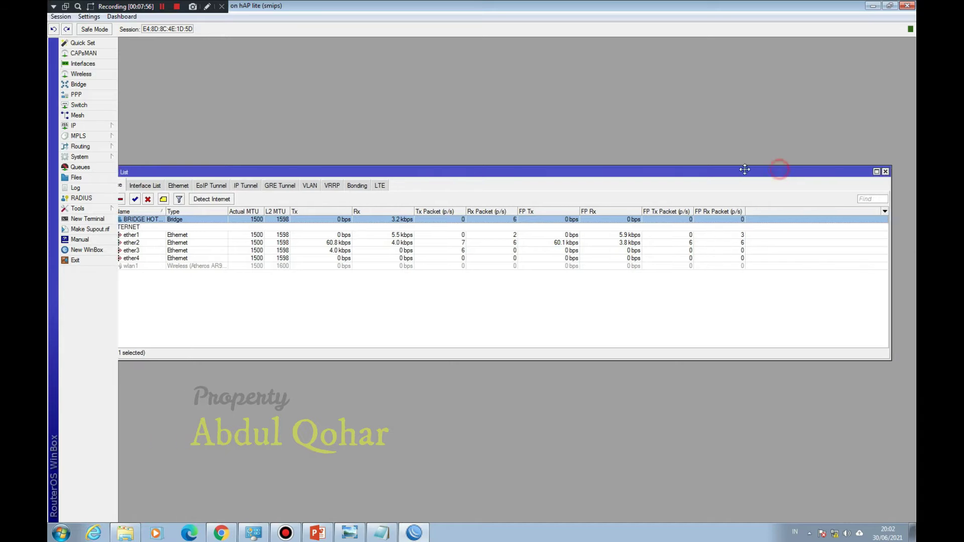
left_click(886, 171)
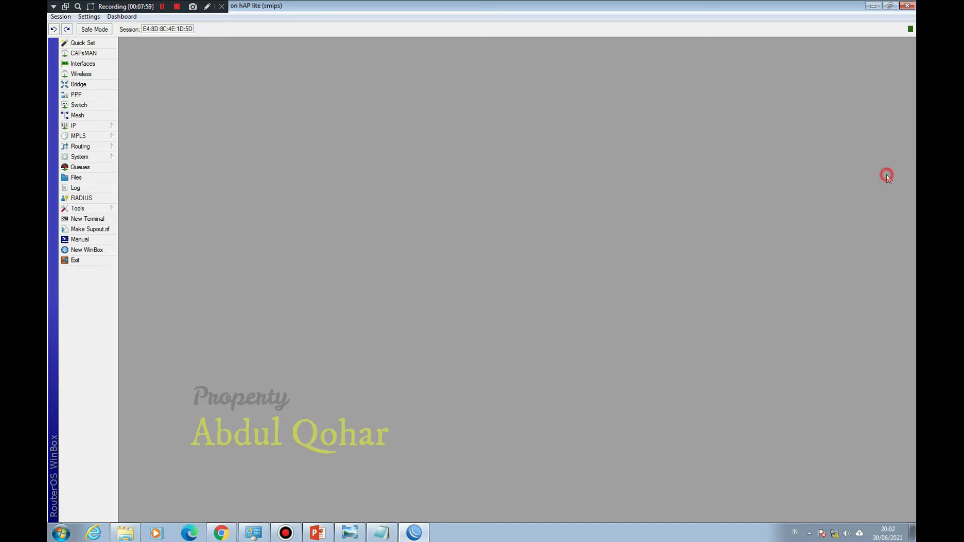
left_click(108, 128)
Step: Add the IP address 192.168.20.1/24 on interface BRIDGE HOTSPOT
left_click(131, 147)
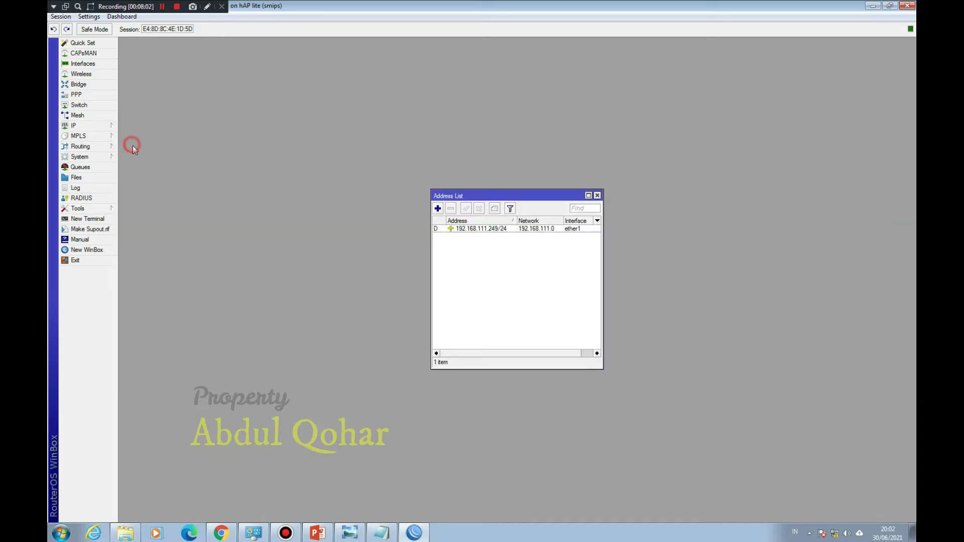
left_click(438, 209)
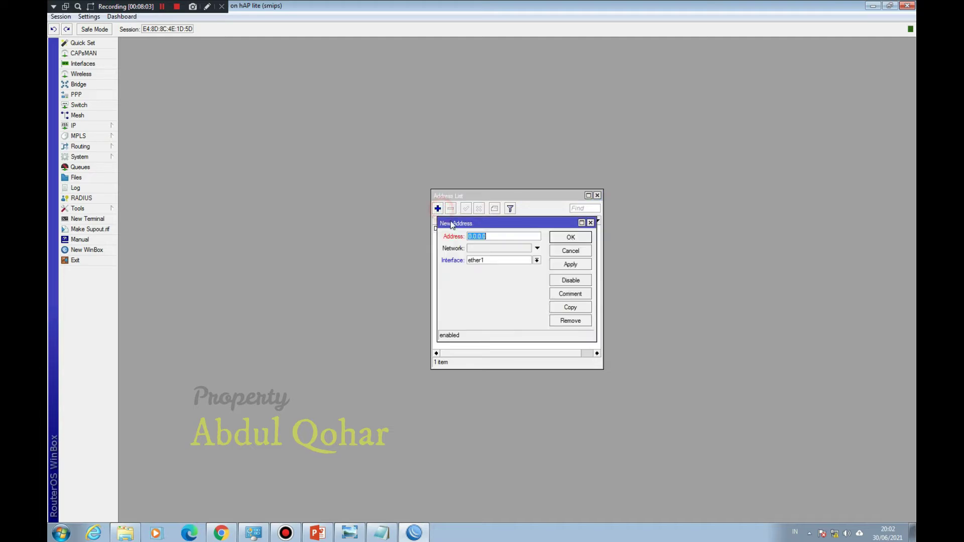
type("192.168.20.1/2")
left_click(503, 259)
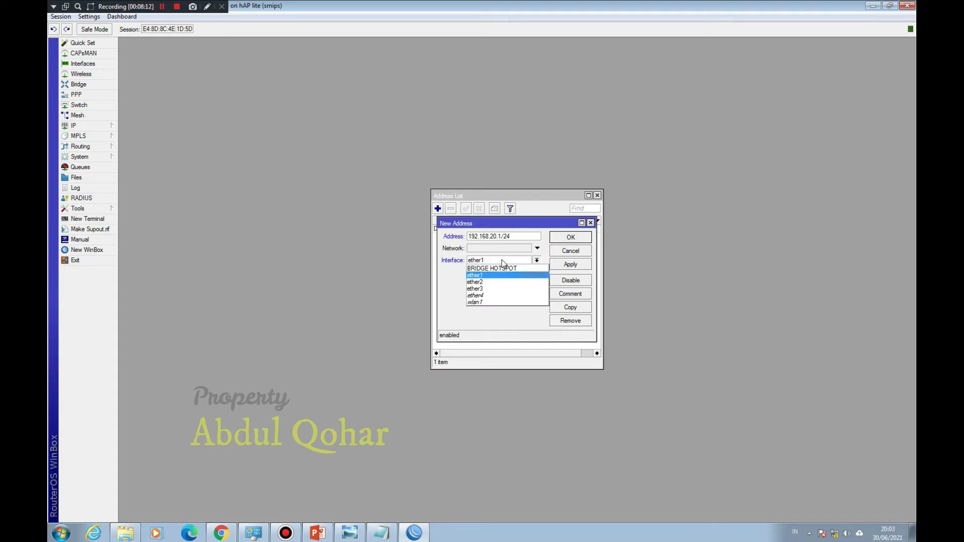
left_click(503, 268)
left_click(572, 238)
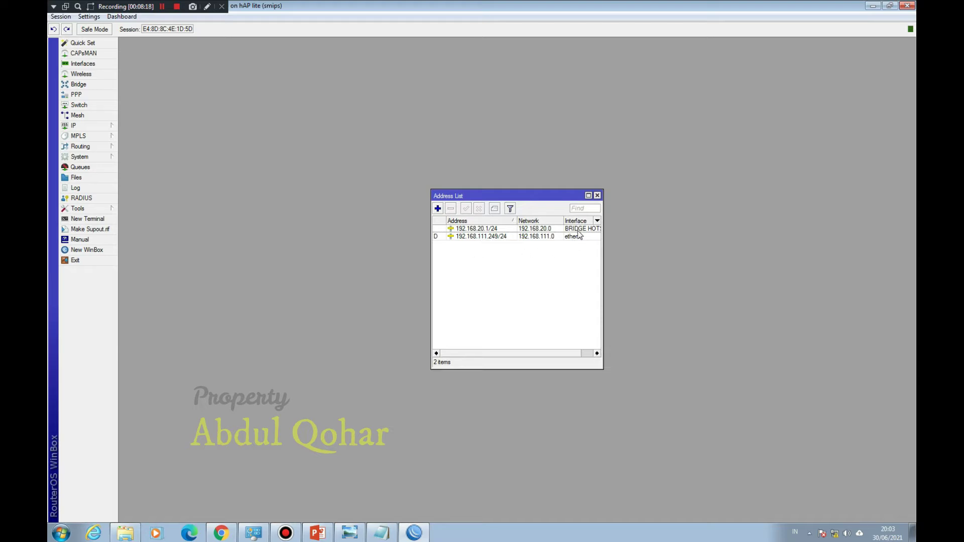
Step: Maximize the Address List and inspect ports ether2, ether3 and ether4 in the Interface List
left_click(589, 195)
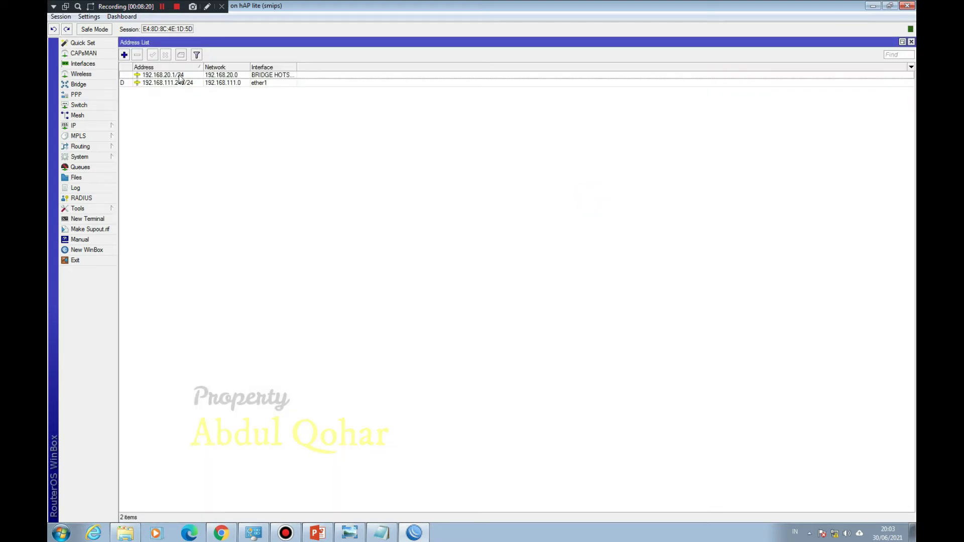
left_click(81, 67)
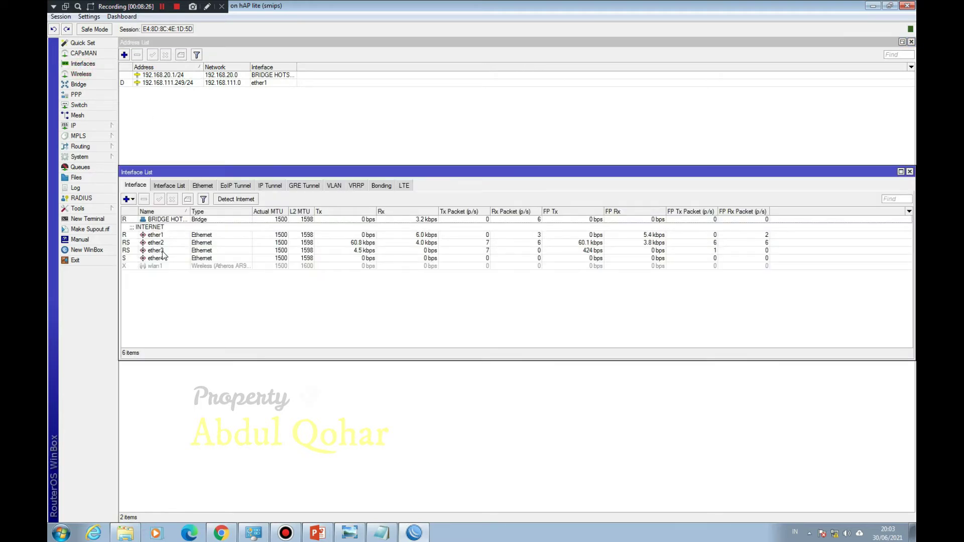
left_click(159, 244)
left_click(161, 251)
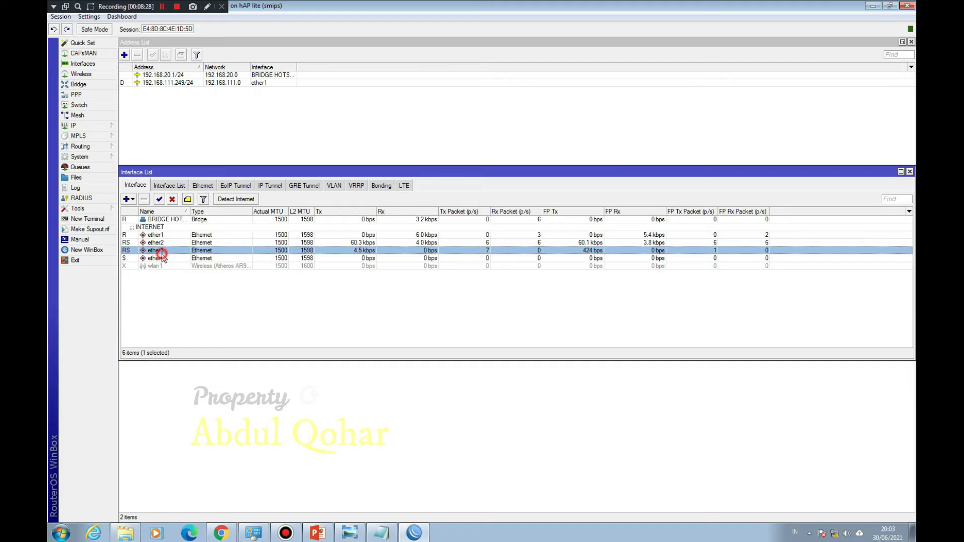
left_click(159, 258)
Step: Close the Interface List and Address List windows
left_click_drag(203, 173, 248, 178)
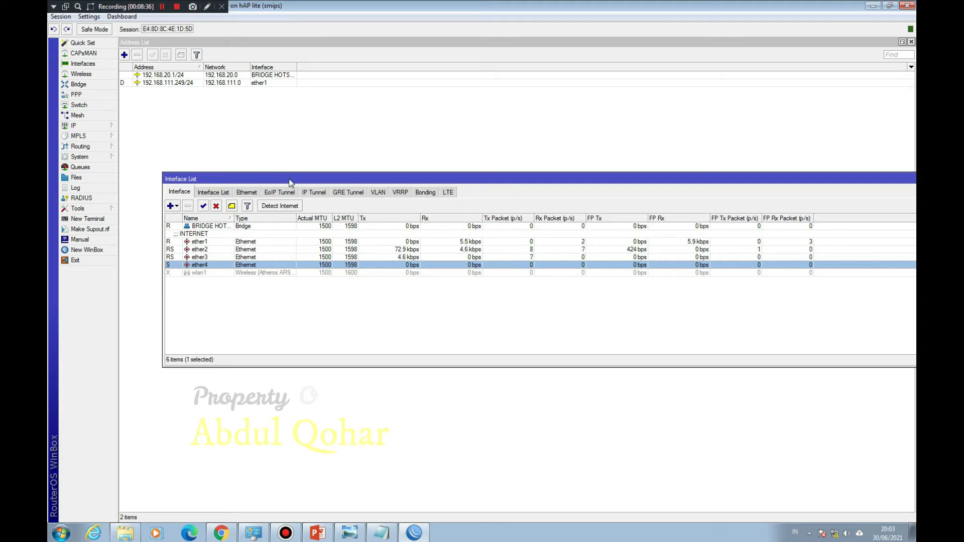
left_click_drag(303, 181, 218, 181)
left_click(870, 179)
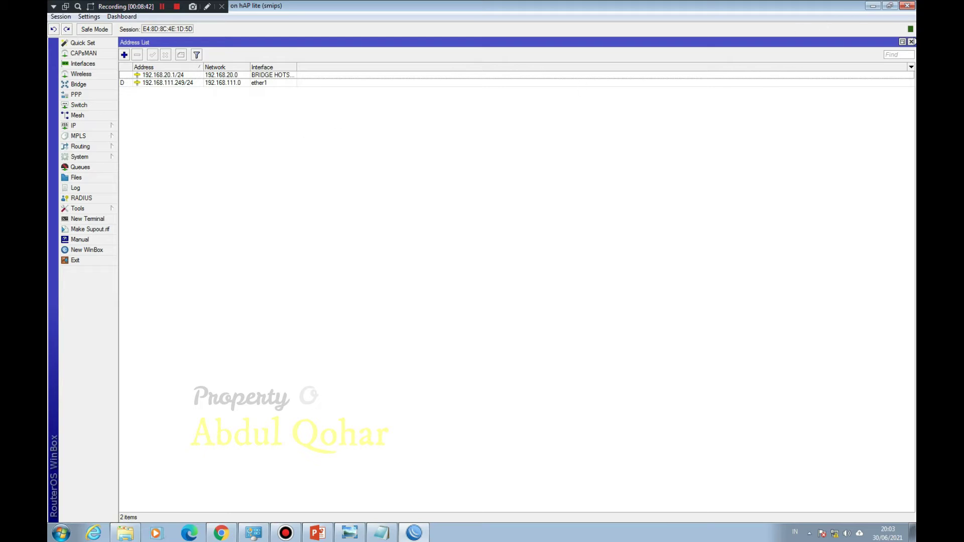
left_click(912, 41)
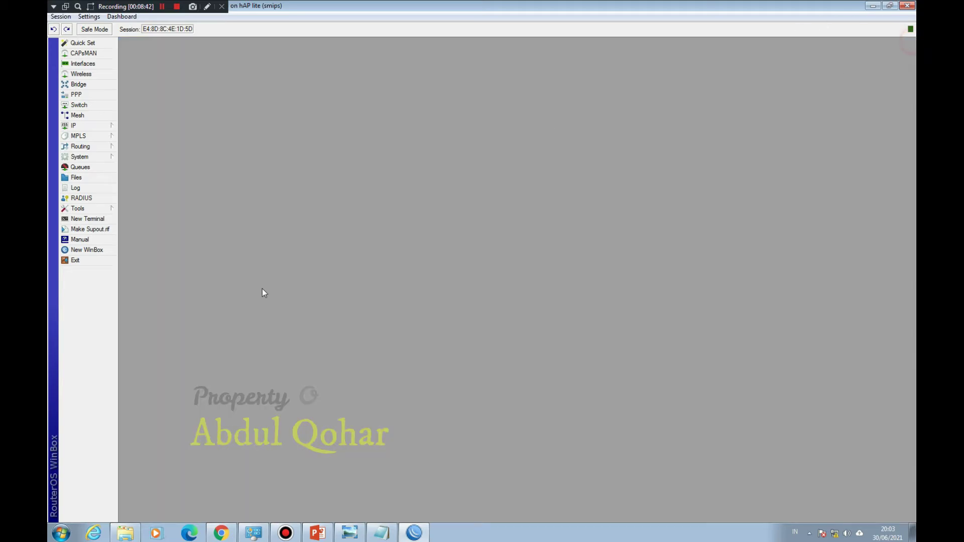
Step: Add step '5. IP FIREWALL NAT =MASQUERADE' to the Notepad hotspot steps list
left_click(382, 533)
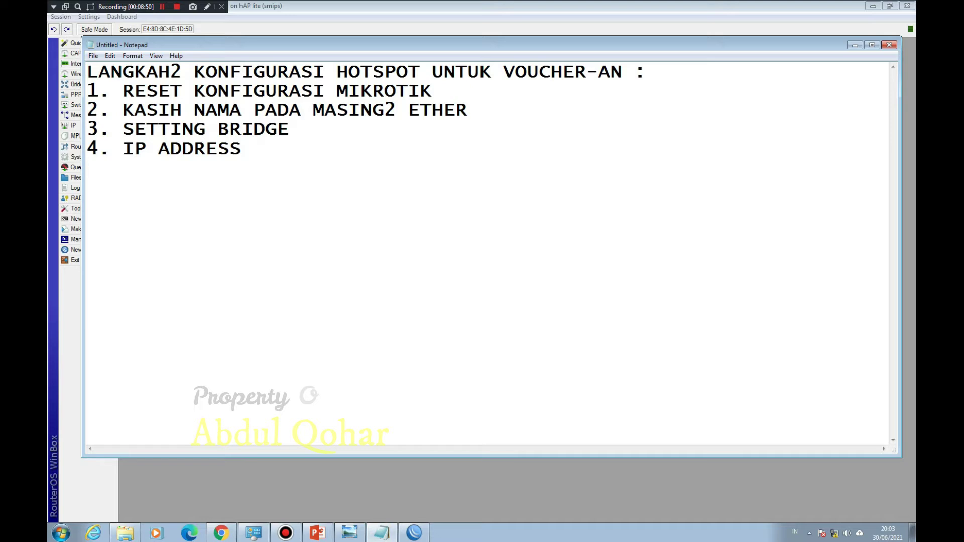
left_click(303, 155)
type("5ip")
key("BackSpace")
key("BackSpace")
key("BackSpace")
type("IP FIREWALL NAT")
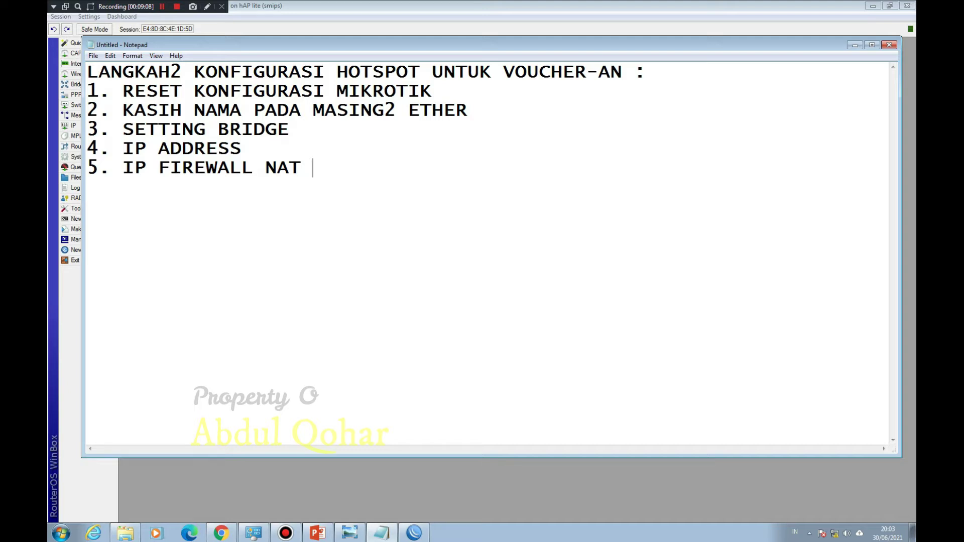
type("=MASQUERADE")
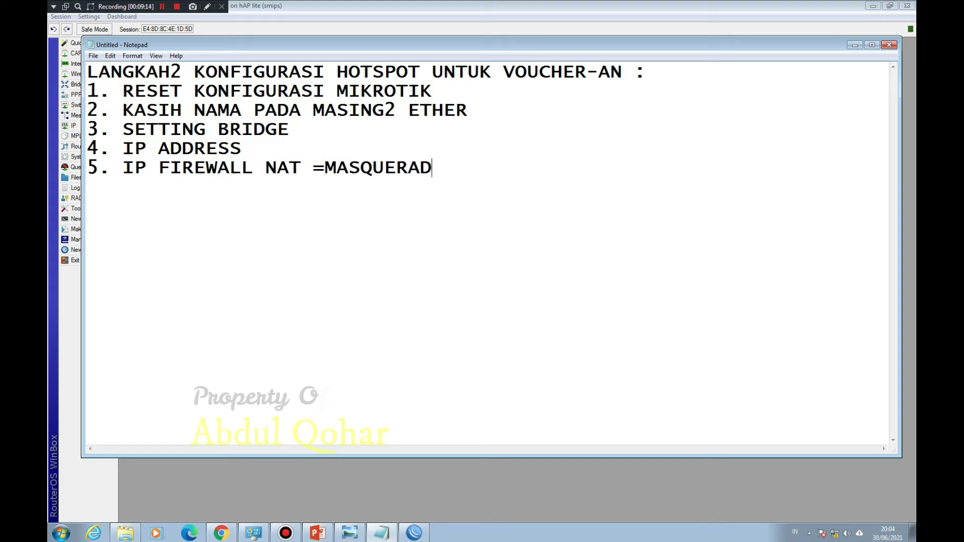
left_click(448, 33)
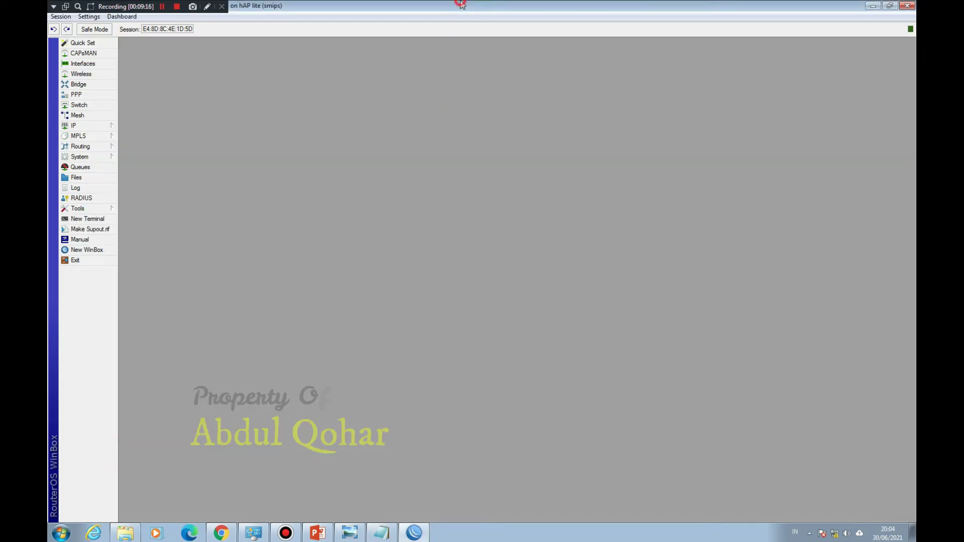
Step: Create a Firewall NAT rule: chain srcnat, Out. Interface ether1, action masquerade
left_click(80, 125)
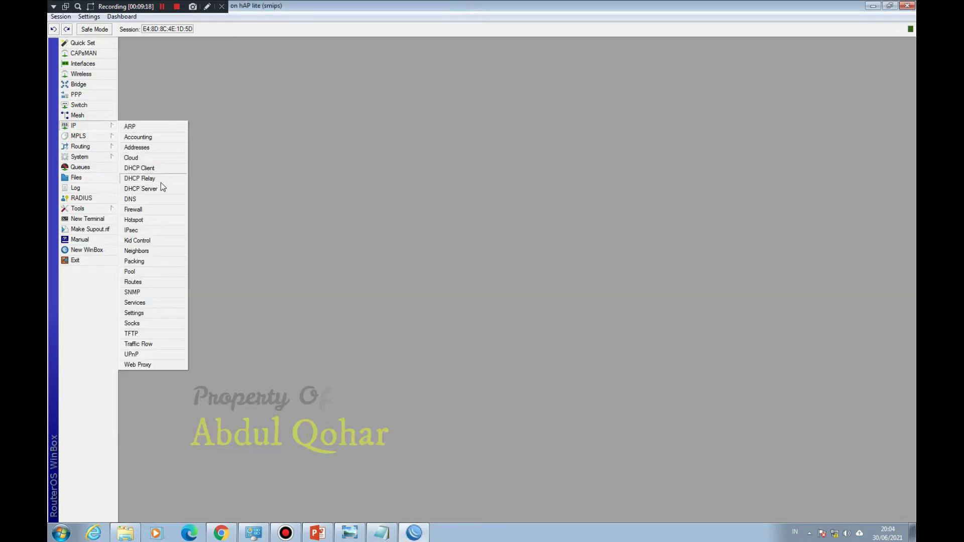
left_click(145, 211)
left_click(326, 202)
left_click(288, 217)
type("srcnat")
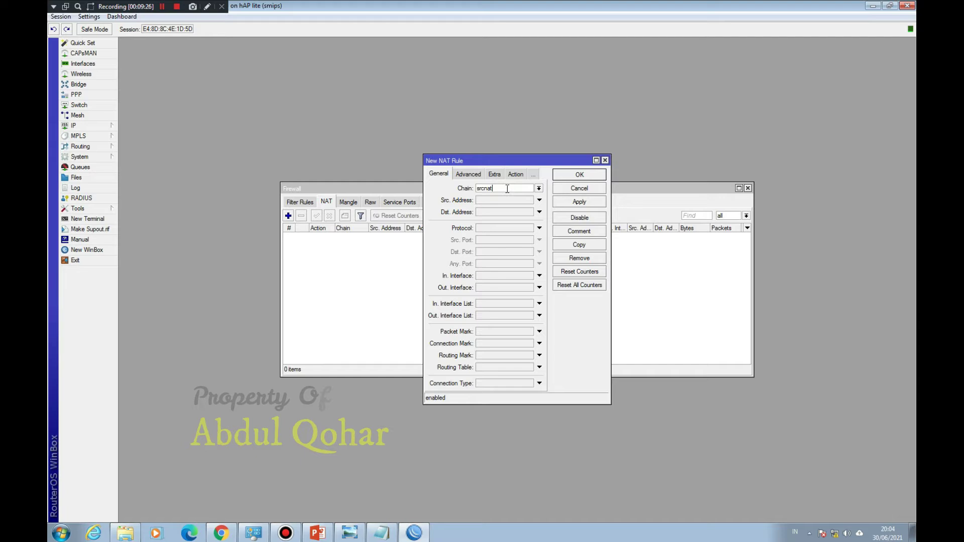
left_click(504, 285)
left_click(516, 173)
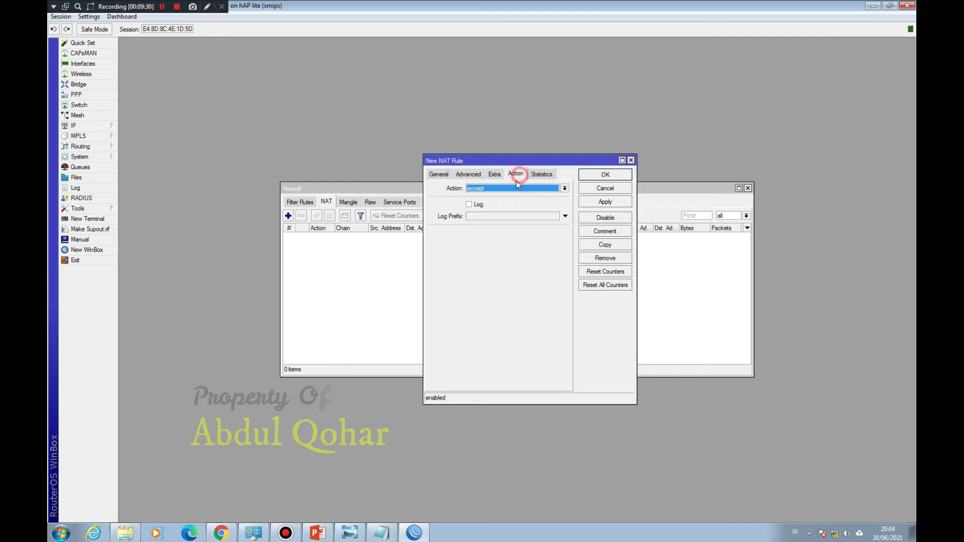
left_click(512, 189)
left_click(507, 234)
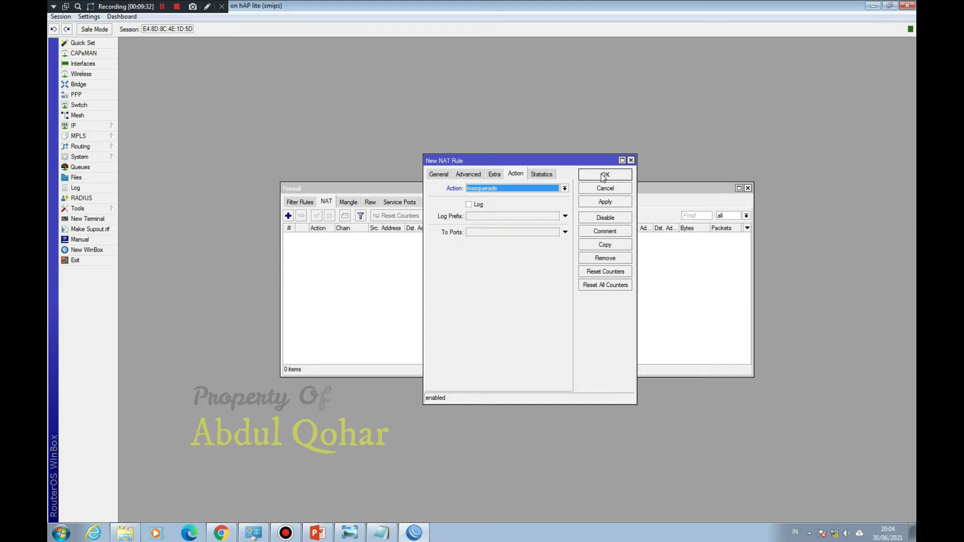
left_click(605, 175)
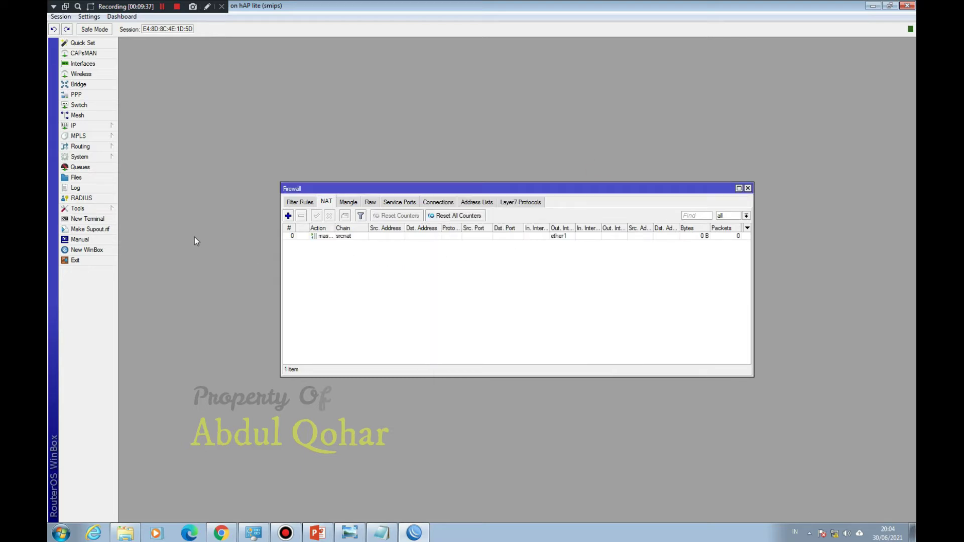
left_click(96, 129)
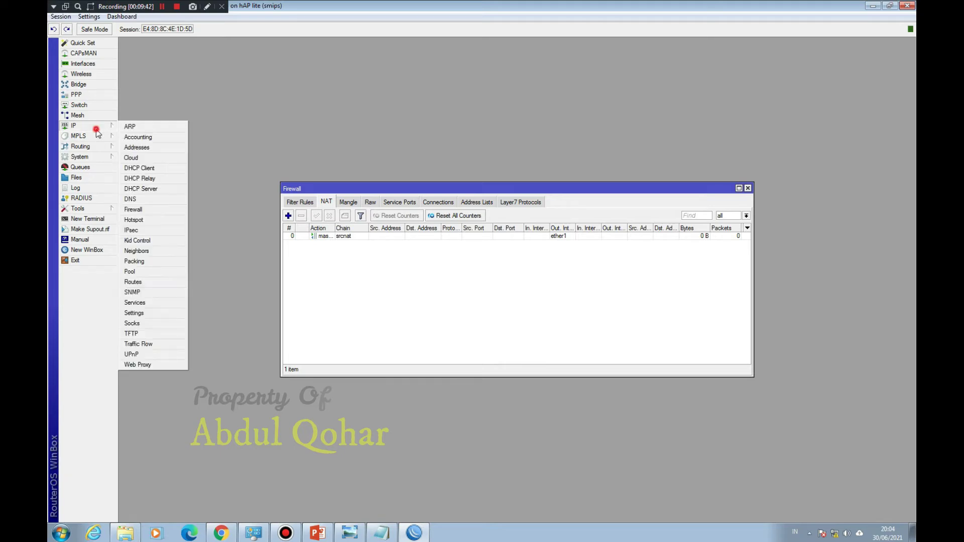
Step: Start Hotspot Setup and choose BRIDGE HOTSPOT as the hotspot interface
left_click(140, 221)
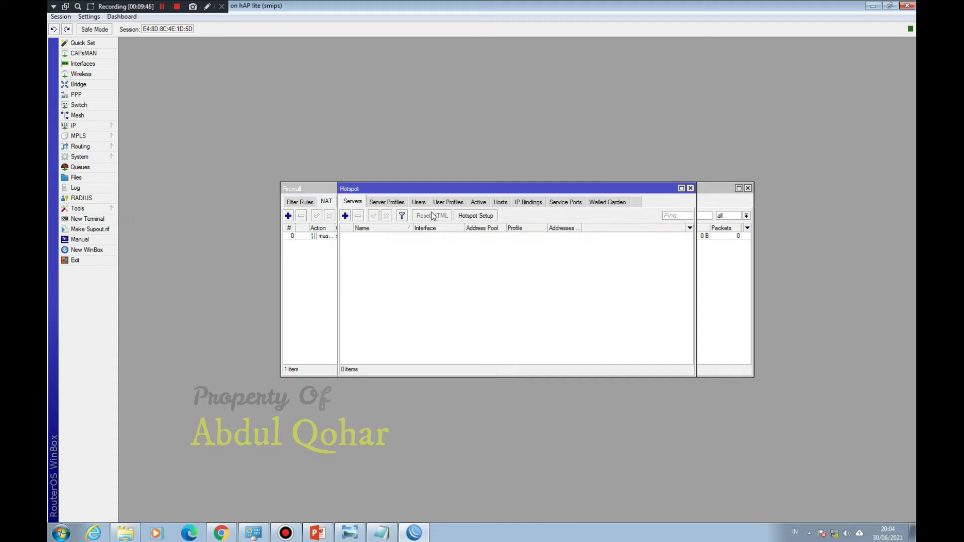
left_click(466, 217)
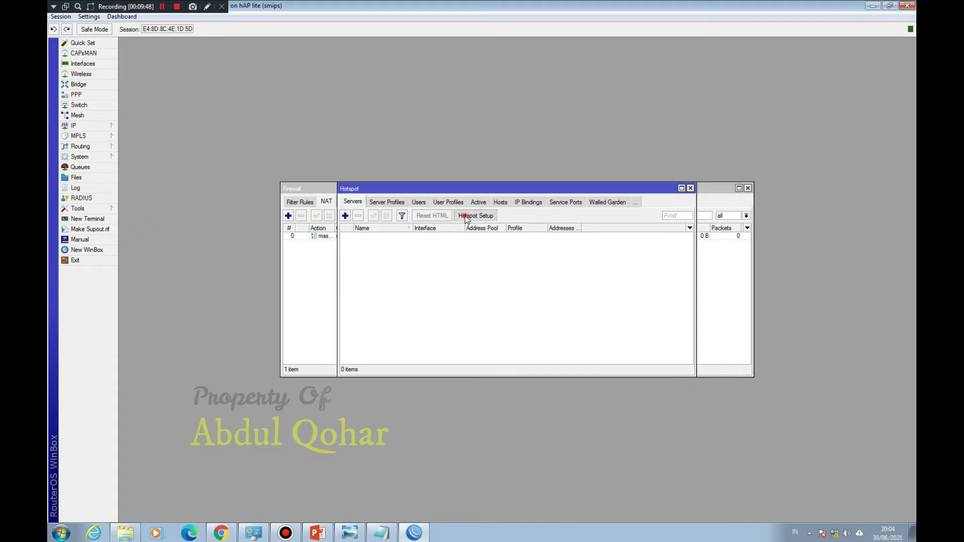
left_click(541, 272)
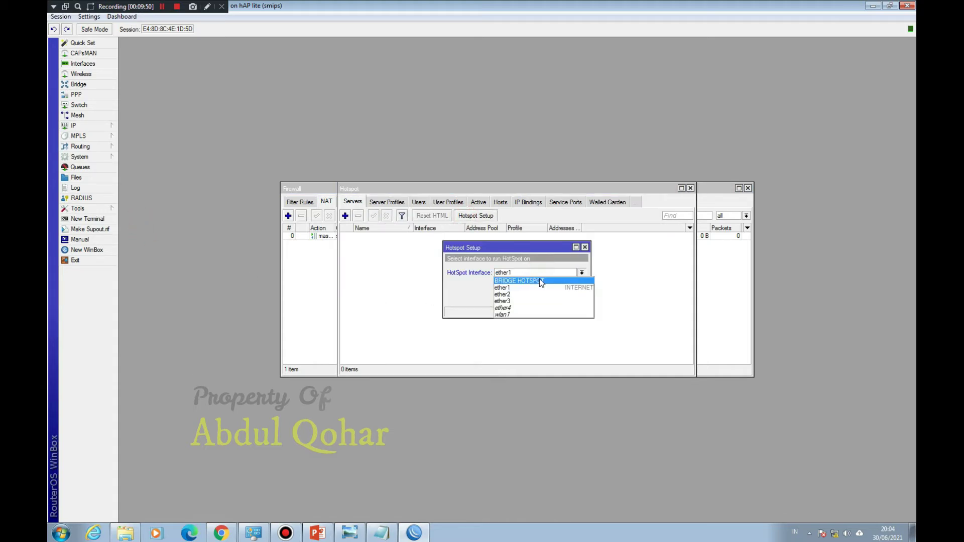
left_click(539, 281)
left_click(547, 298)
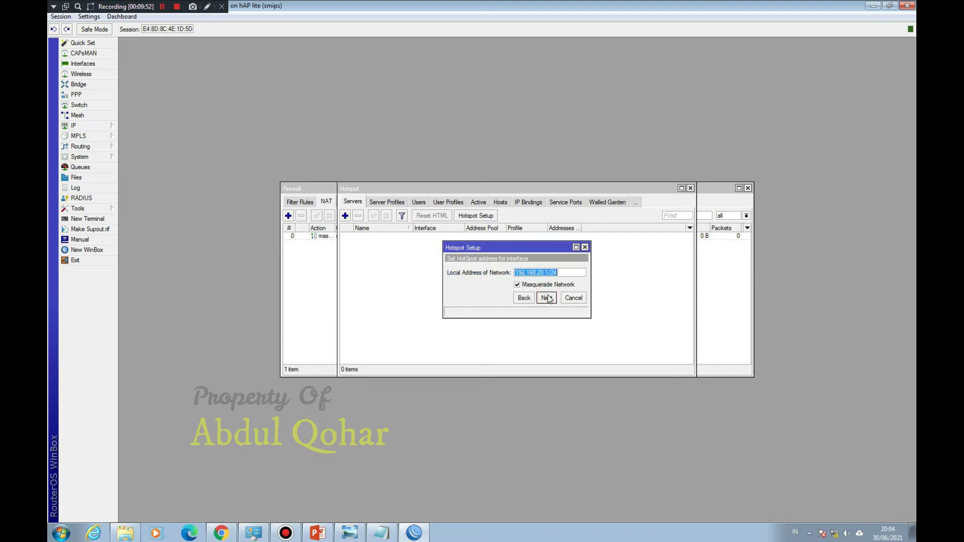
Step: Accept the 192.168.20.1/24 address and default pool, skipping SSL and SMTP to the DNS step
left_click(547, 298)
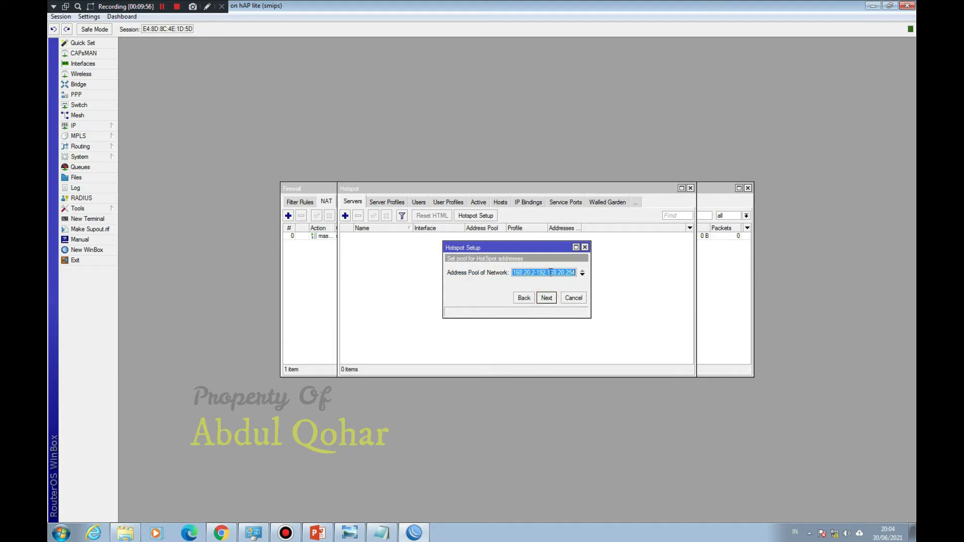
left_click(547, 299)
left_click(548, 299)
left_click(547, 298)
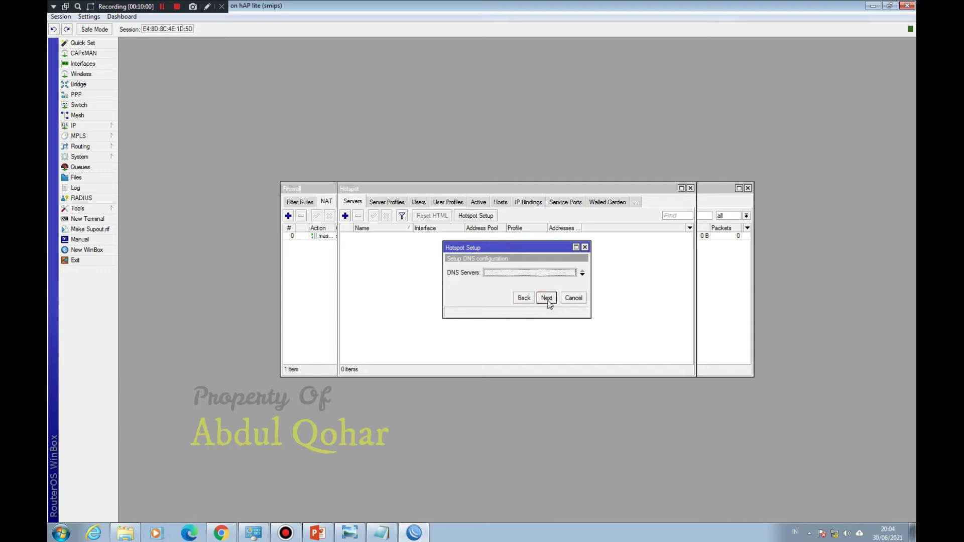
left_click(539, 276)
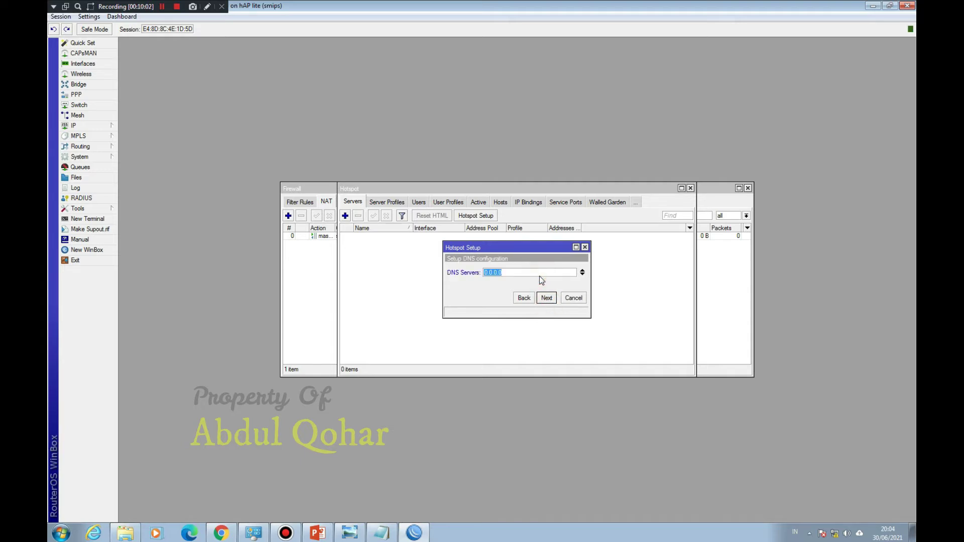
left_click(108, 126)
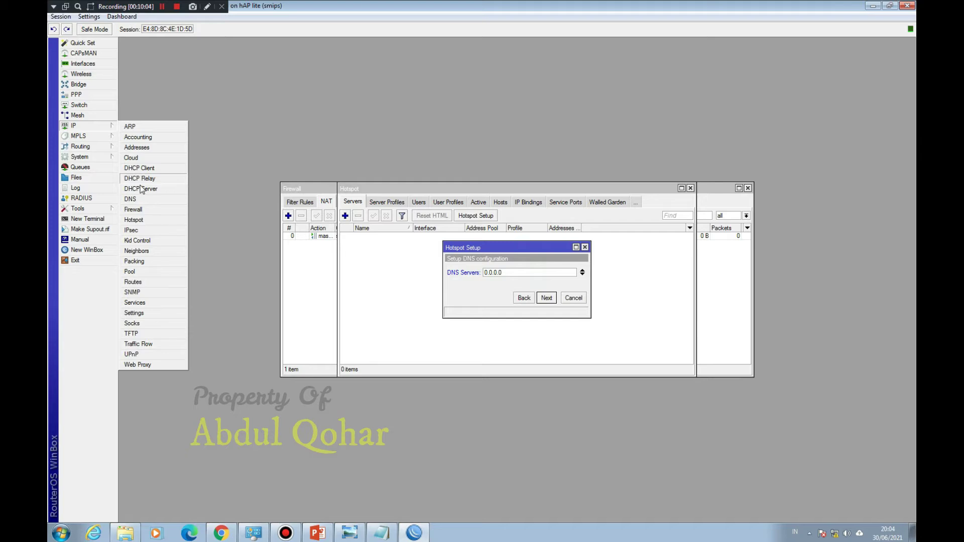
Step: Copy the router's dynamic DNS server 192.168.111.1 into the wizard's DNS Servers field
left_click(142, 200)
left_click_drag(493, 191, 250, 217)
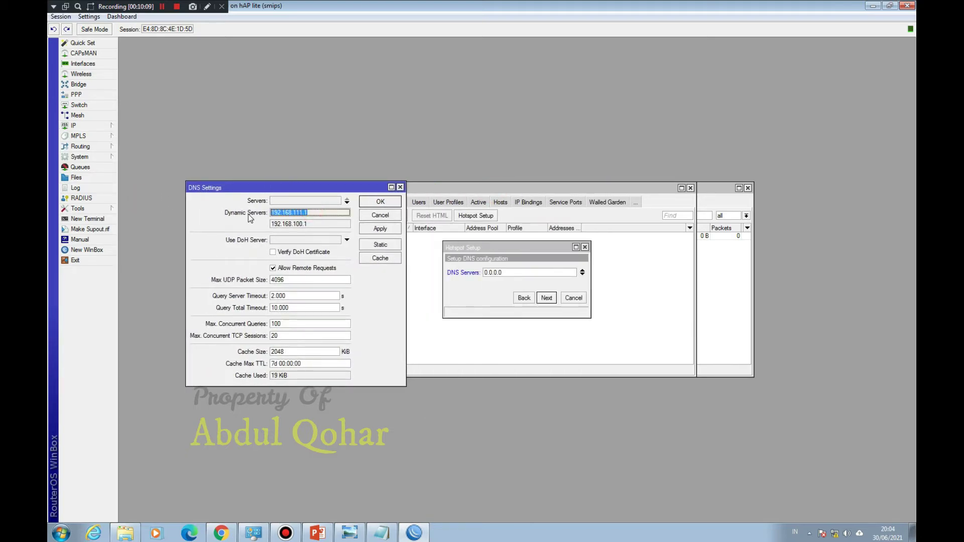
right_click(275, 210)
left_click(308, 220)
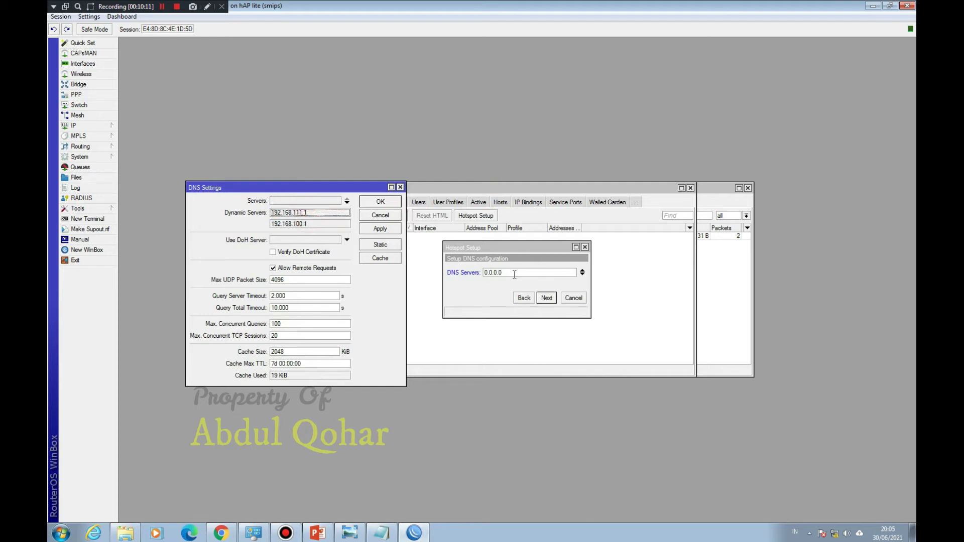
left_click_drag(513, 272, 484, 274)
right_click(491, 275)
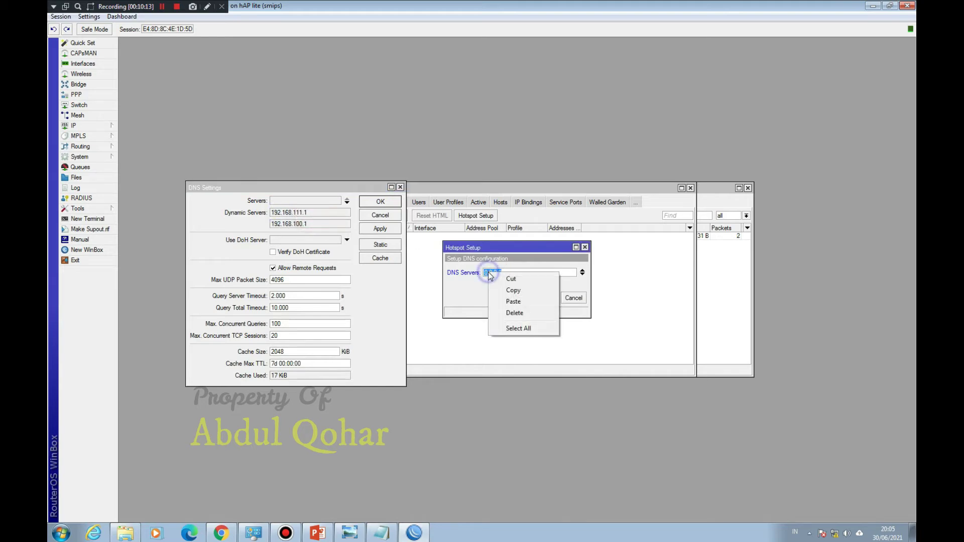
left_click(513, 302)
Step: Set the hotspot DNS name to abdul.net and finish the setup with the local user
left_click(547, 299)
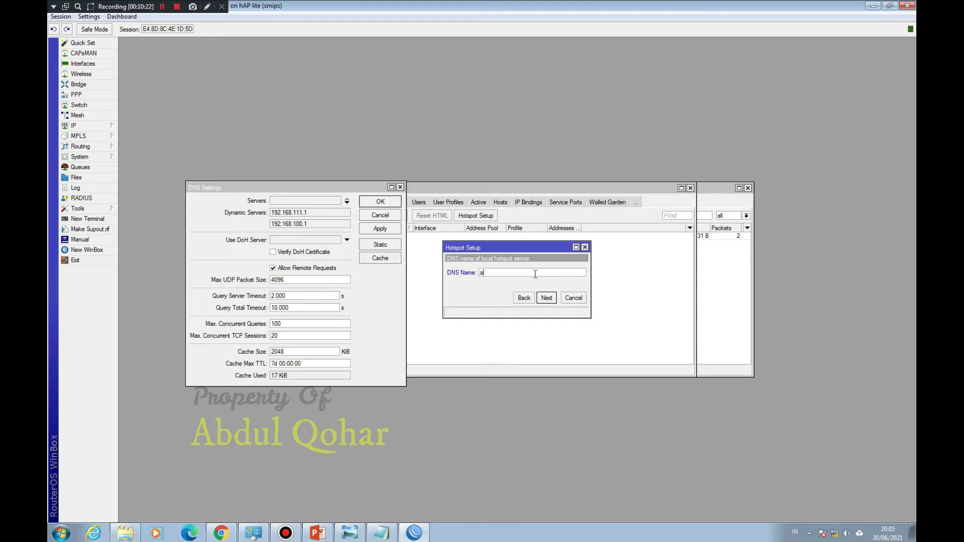
type("abdul.net")
left_click(546, 298)
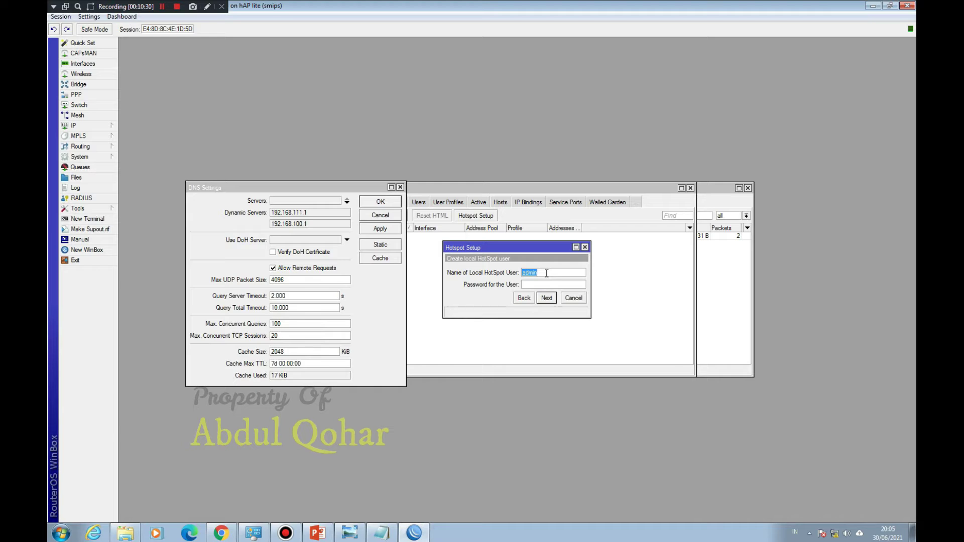
key("Tab")
left_click(546, 297)
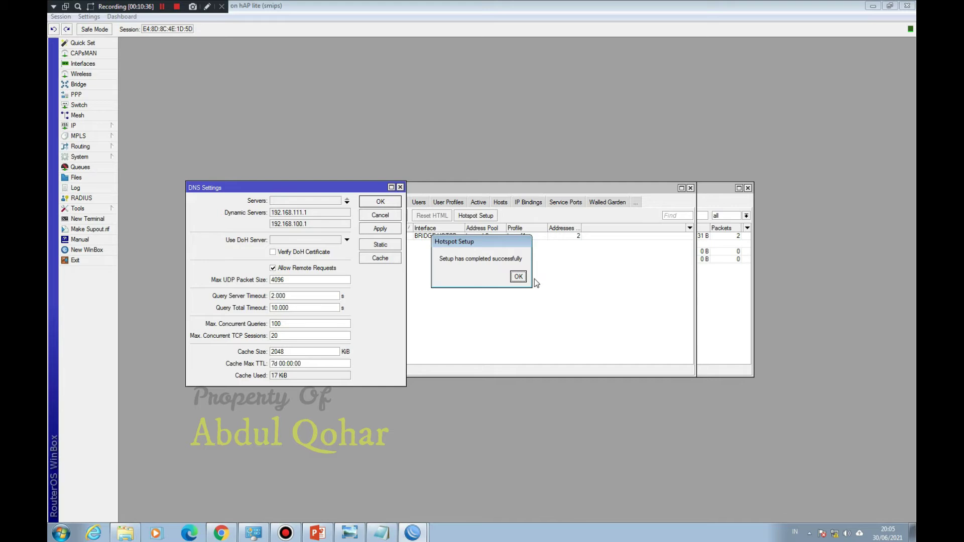
left_click(519, 276)
Step: Save the router's DNS settings and close the Hotspot and Firewall windows
left_click(393, 187)
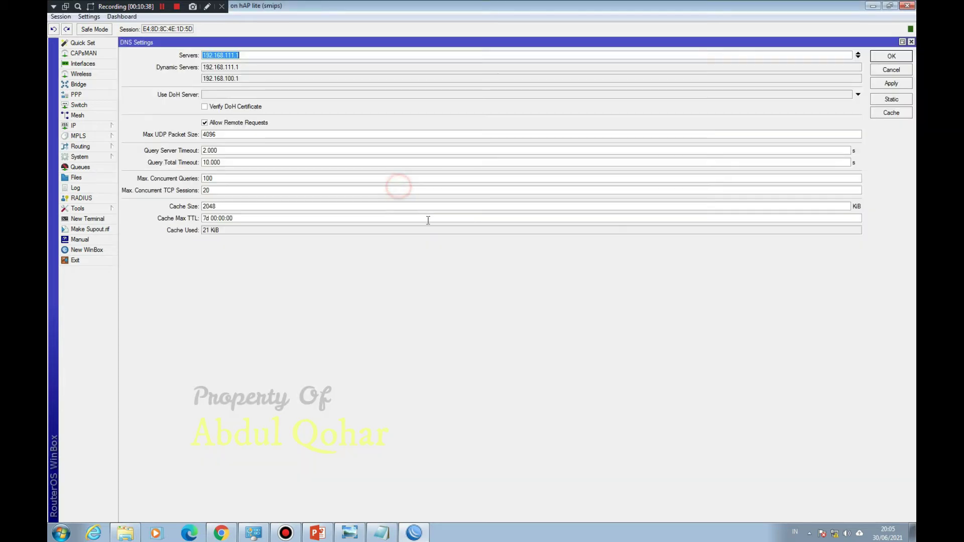
left_click(904, 56)
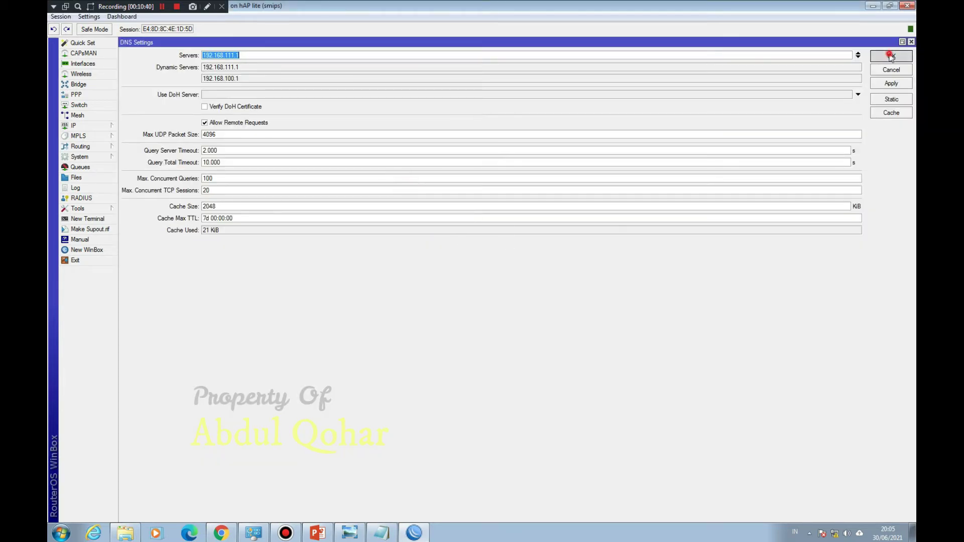
left_click(691, 188)
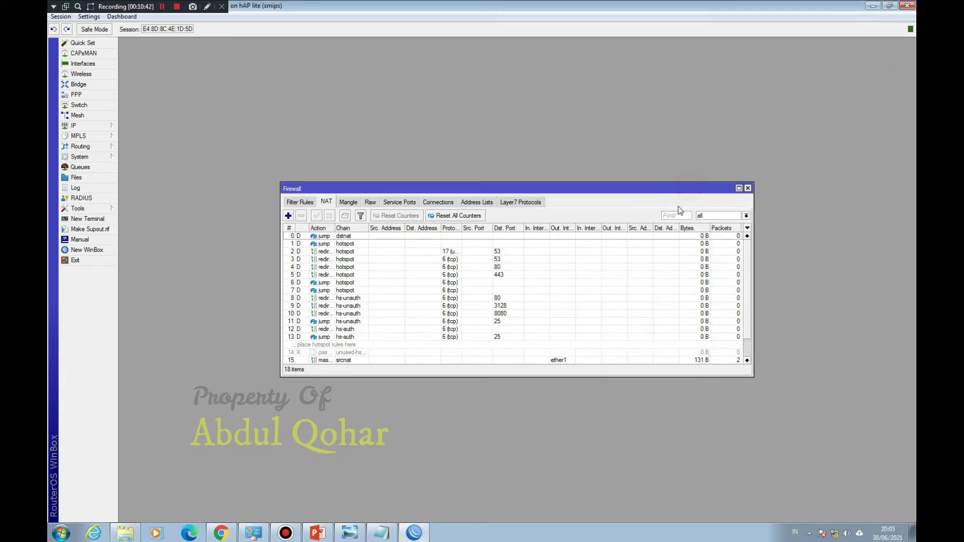
left_click(748, 189)
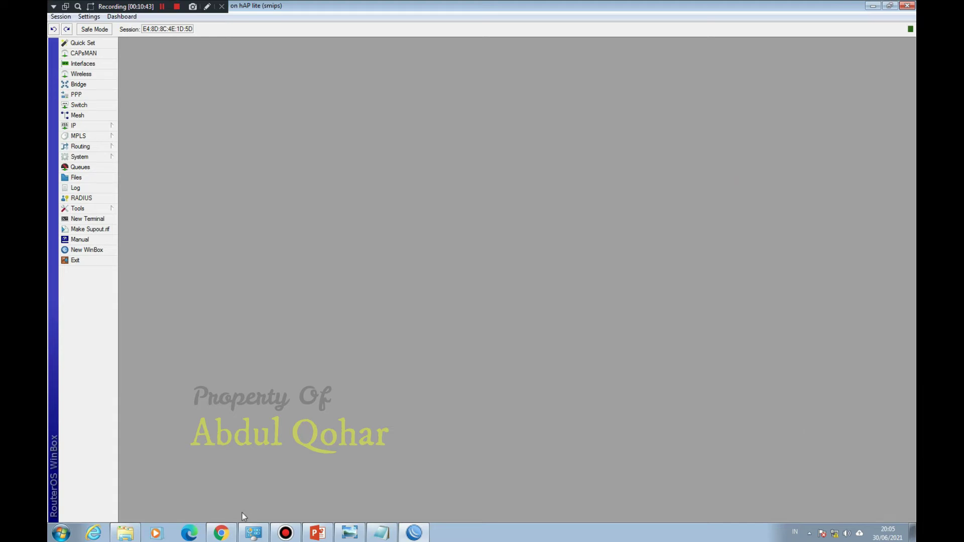
Step: Disable and re-enable the Local Area Connection
left_click(260, 535)
right_click(390, 198)
left_click(411, 199)
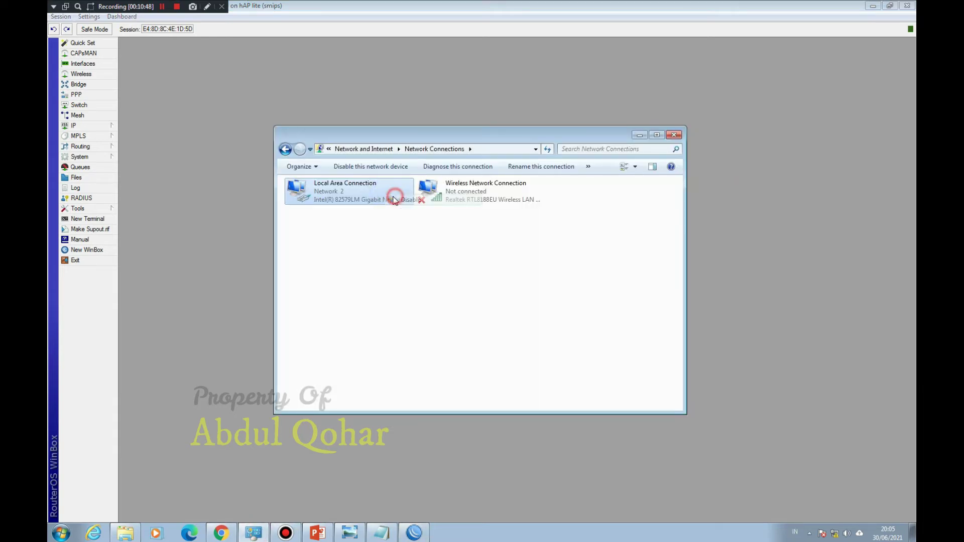
double_click(359, 196)
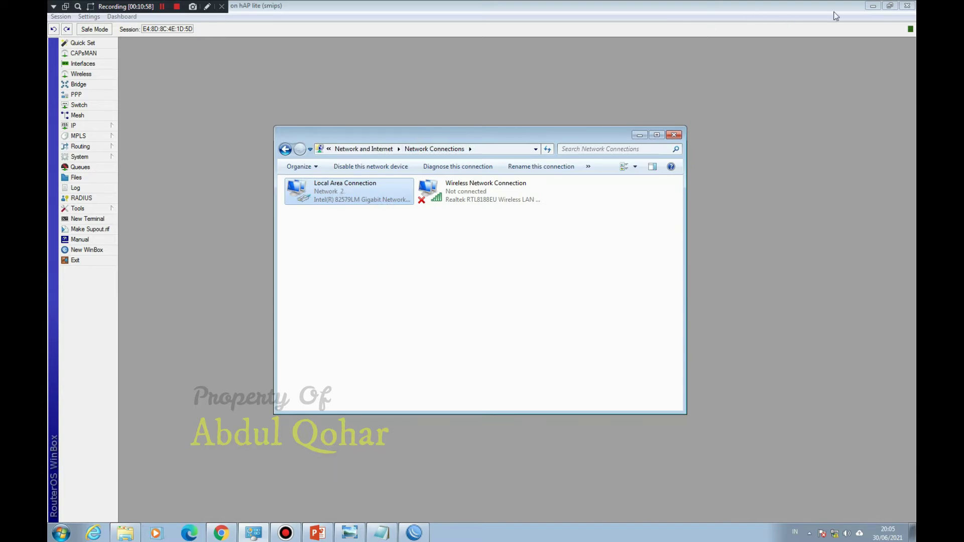
Step: Check the connection details show IP 192.168.0.100 with gateway 192.168.0.1
left_click(870, 7)
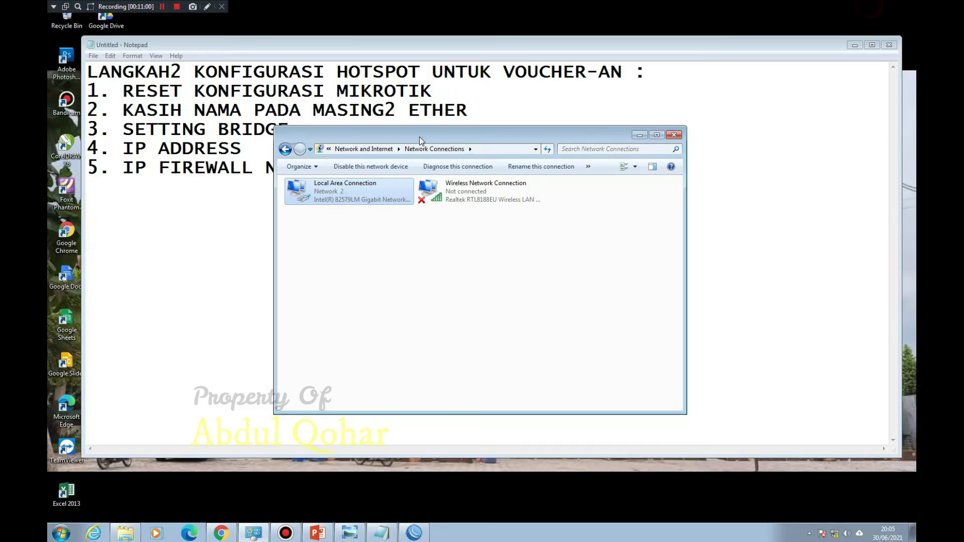
double_click(350, 199)
left_click(425, 260)
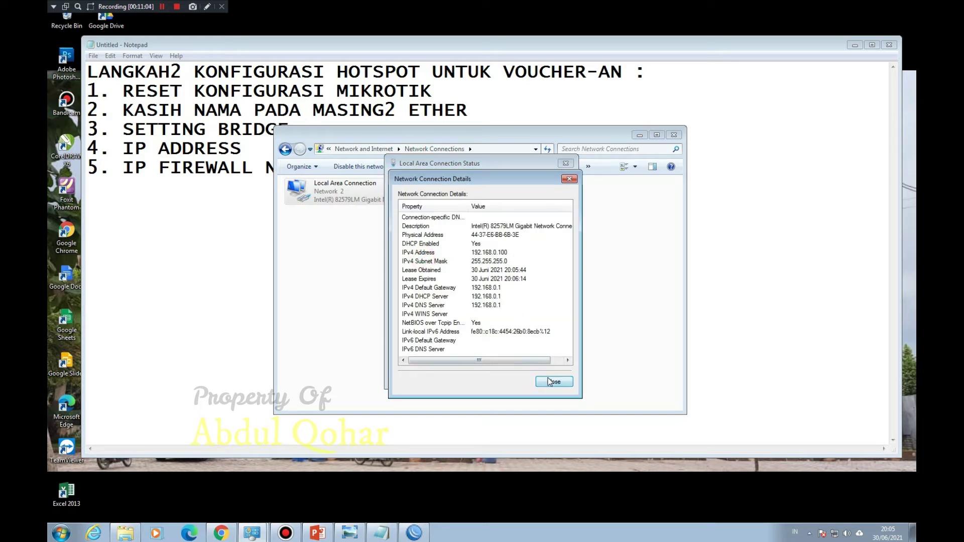
left_click(554, 382)
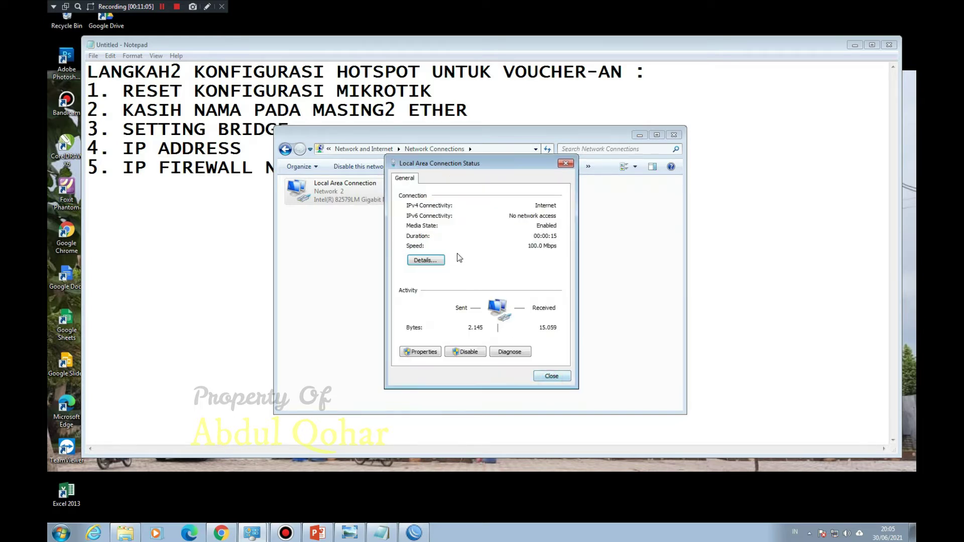
left_click(550, 374)
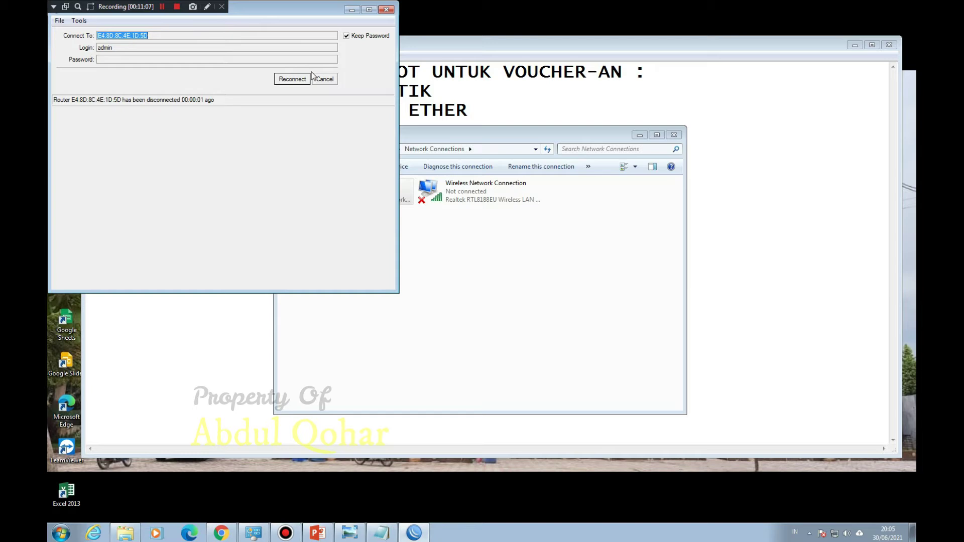
Step: Cancel the reconnect, refresh neighbors and reconnect WinBox to the router
left_click(329, 81)
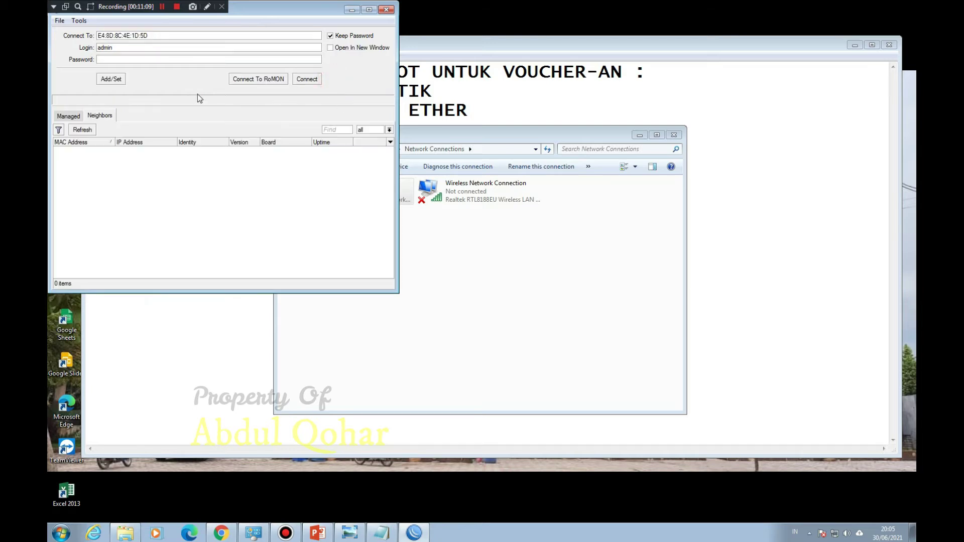
left_click(82, 129)
left_click(163, 6)
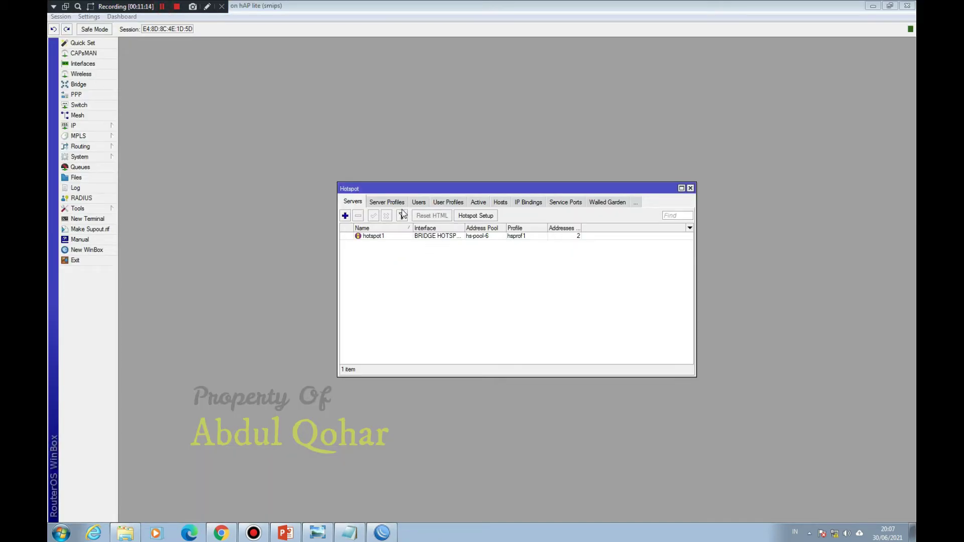
Step: Review the hotspot Server Profiles, Users, User Profiles, Active and Hosts tabs, returning to Servers
left_click(390, 203)
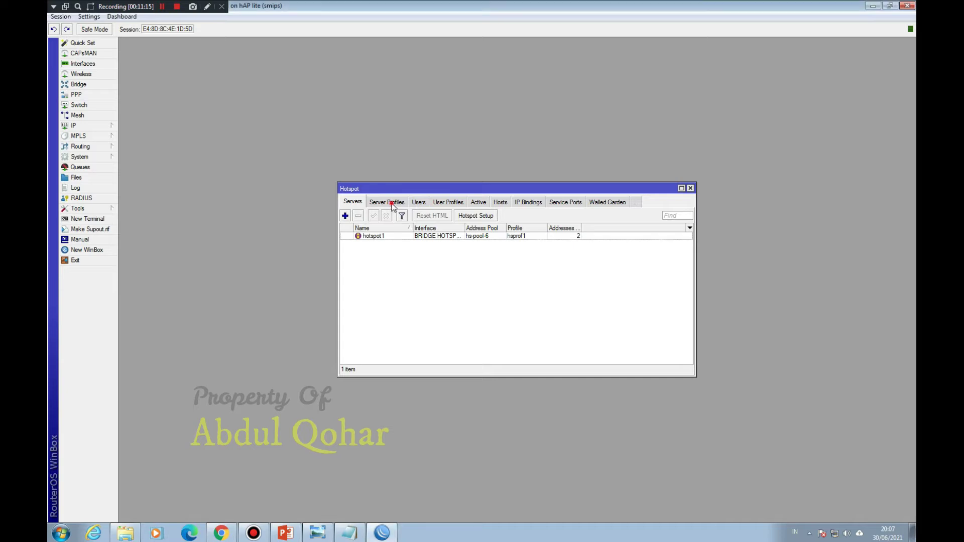
left_click(419, 203)
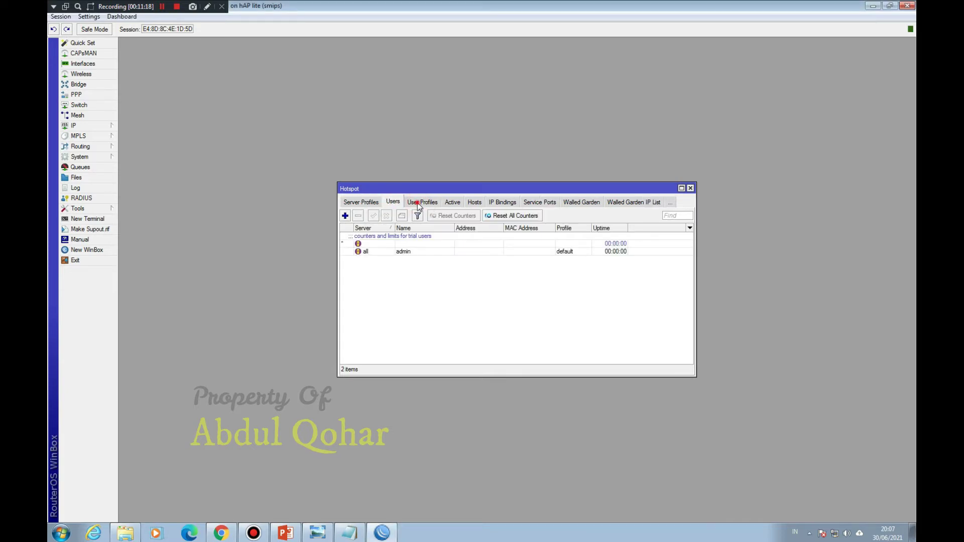
left_click(417, 203)
left_click(414, 203)
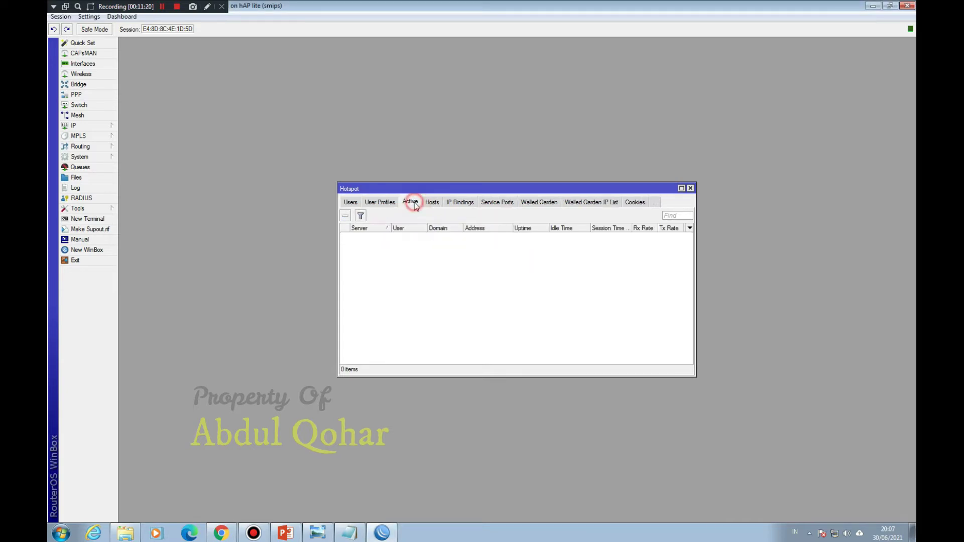
left_click(437, 203)
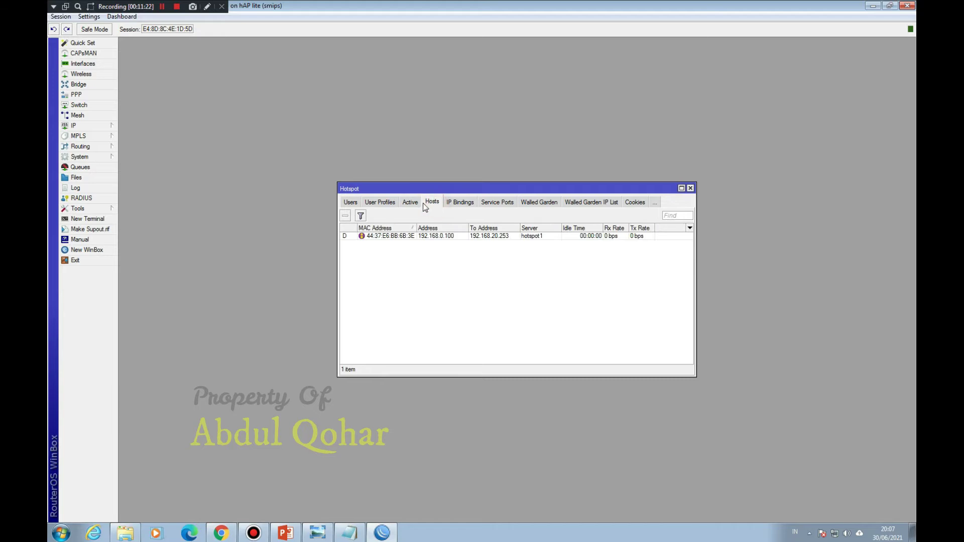
left_click(353, 202)
left_click(353, 201)
left_click(353, 202)
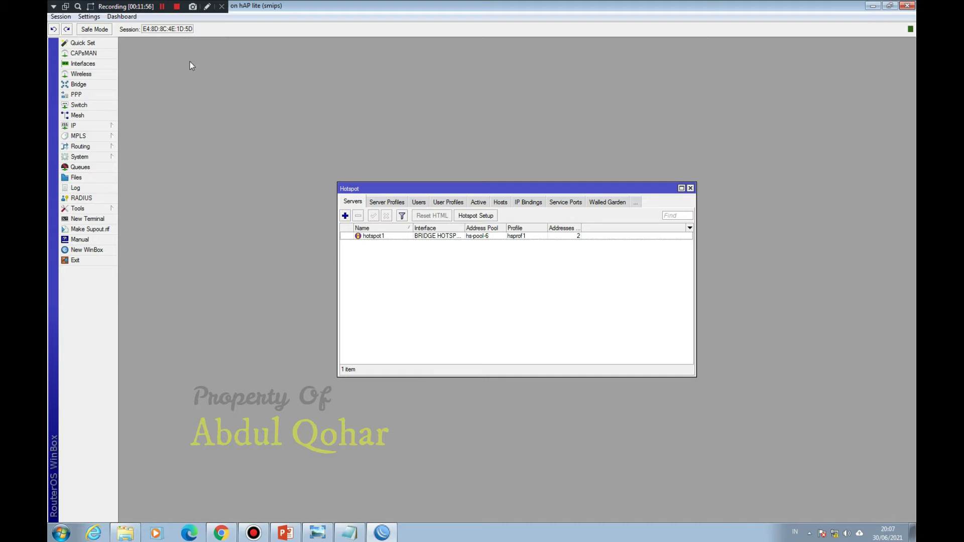
left_click(162, 7)
Step: Verify Network 4 has Internet access, then close the Network and Sharing Center
left_click(162, 6)
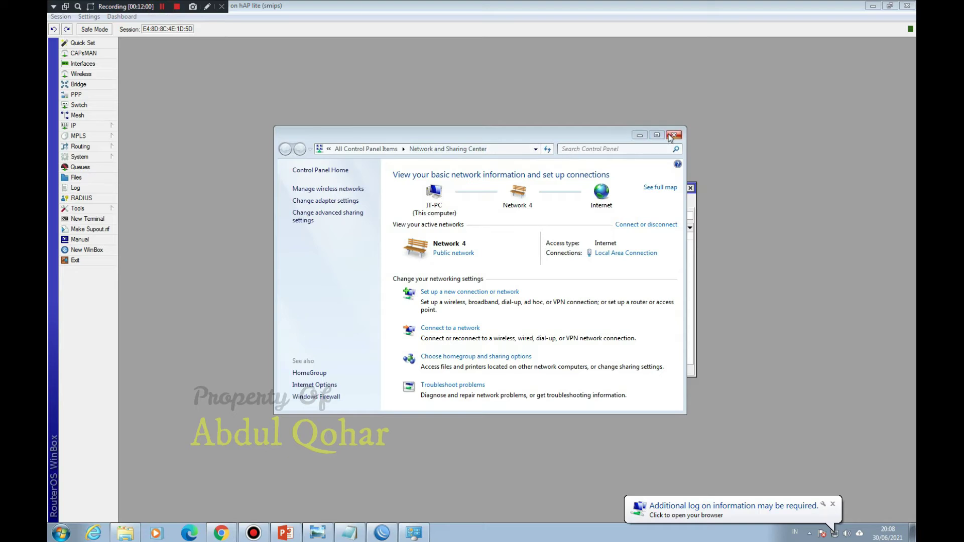
left_click(673, 135)
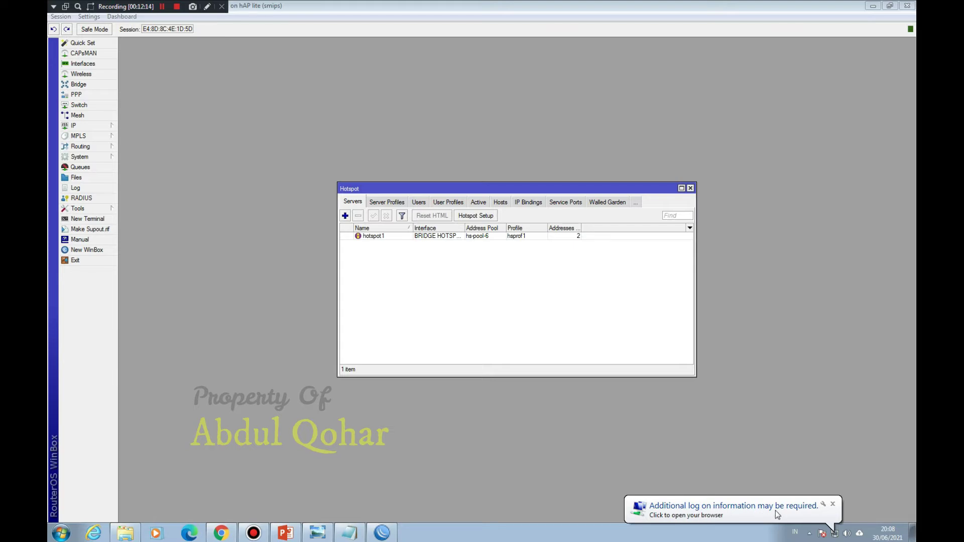
Step: Bring Chrome forward, shrink its window, and load abdul.net in a new tab
left_click(221, 533)
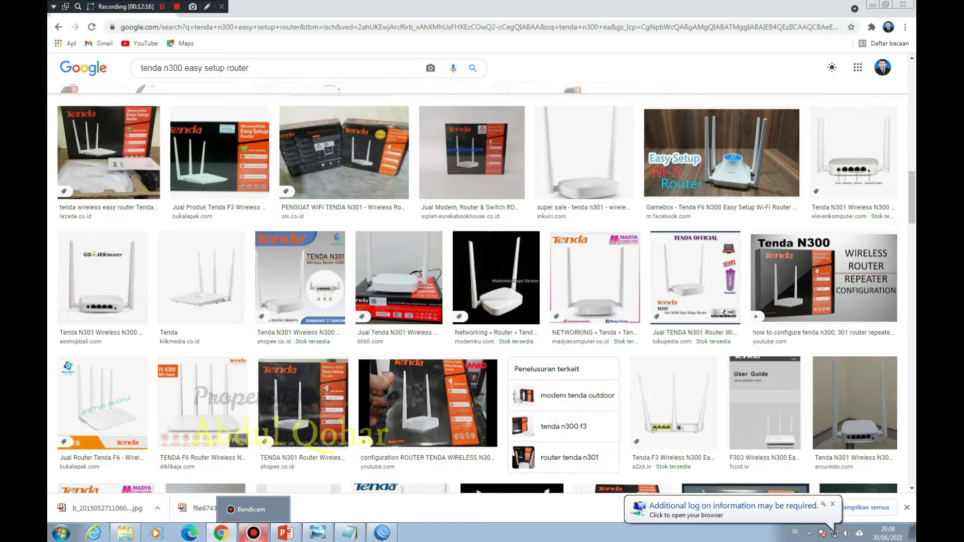
left_click_drag(286, 7, 267, 41)
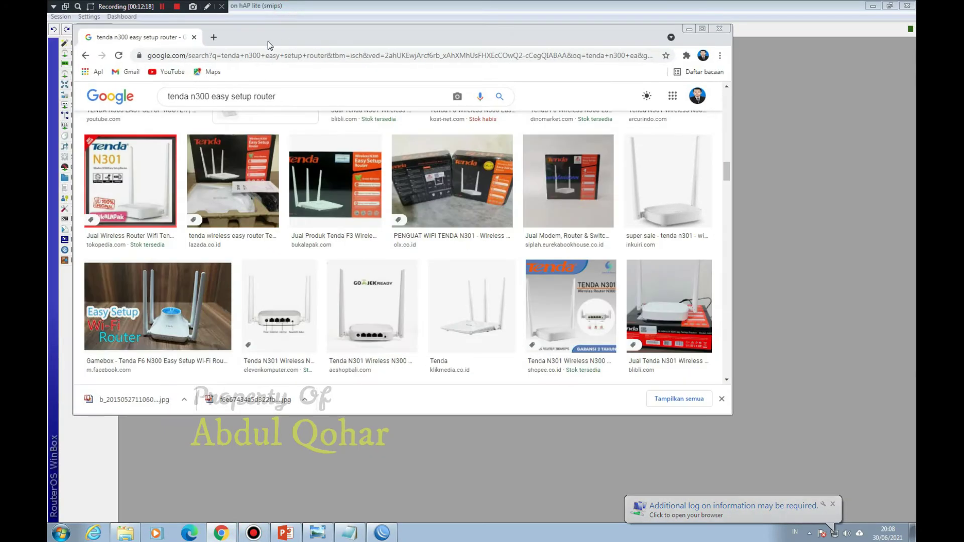
left_click(213, 37)
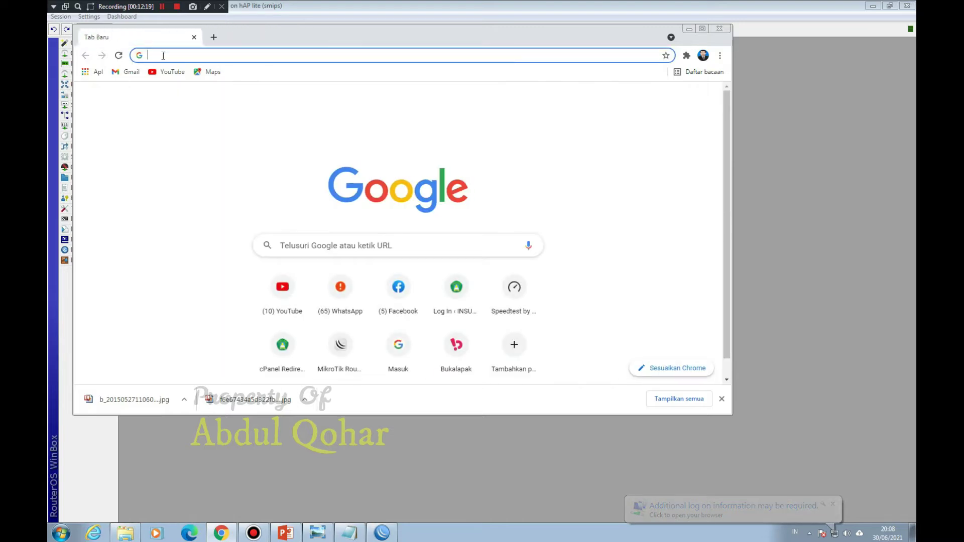
type("abdul")
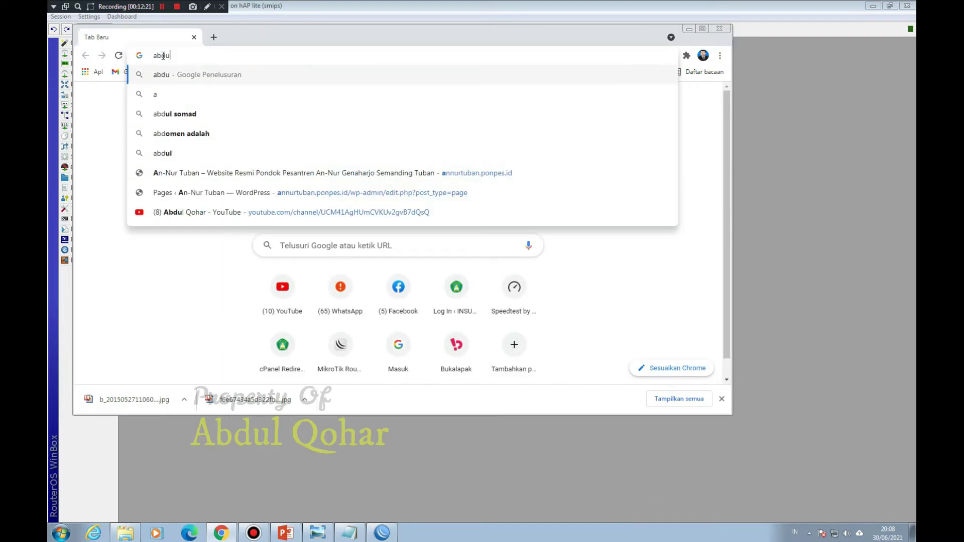
type(".net")
key("Return")
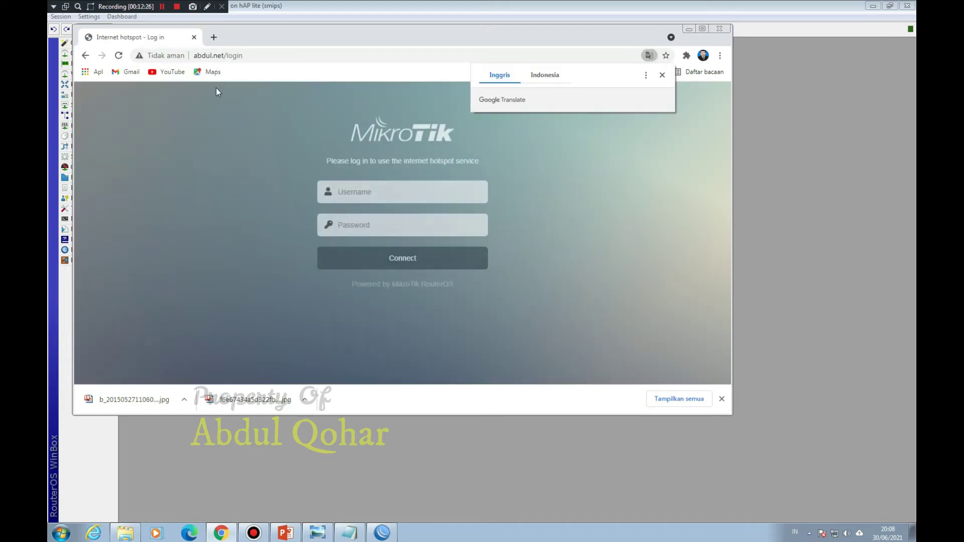
left_click(663, 76)
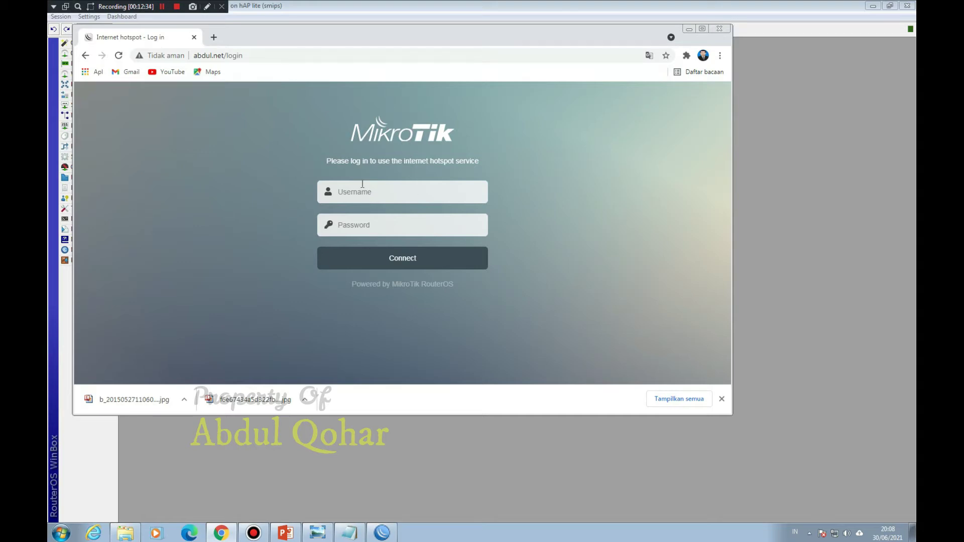
Step: Sign in to the hotspot login page as admin with the account password
left_click(406, 192)
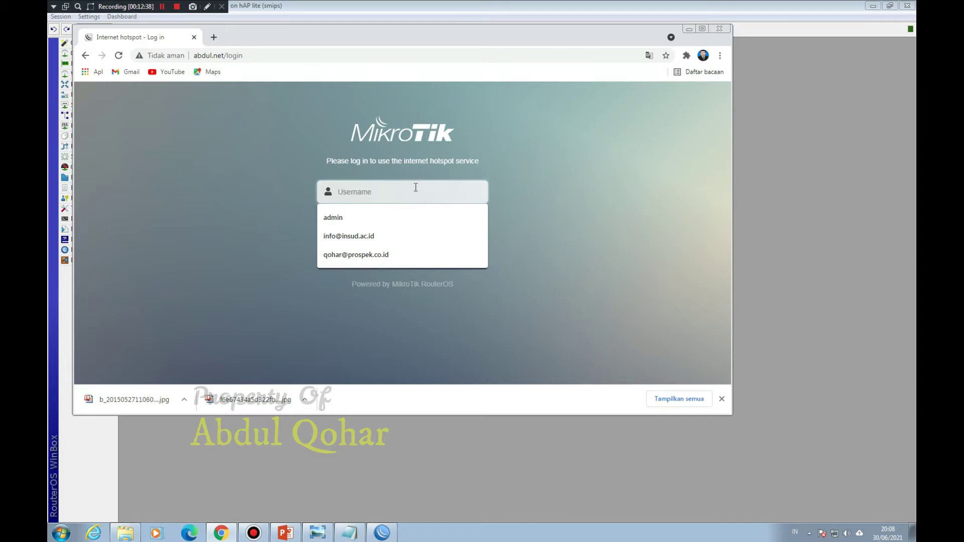
left_click(521, 137)
left_click(371, 189)
type("admin")
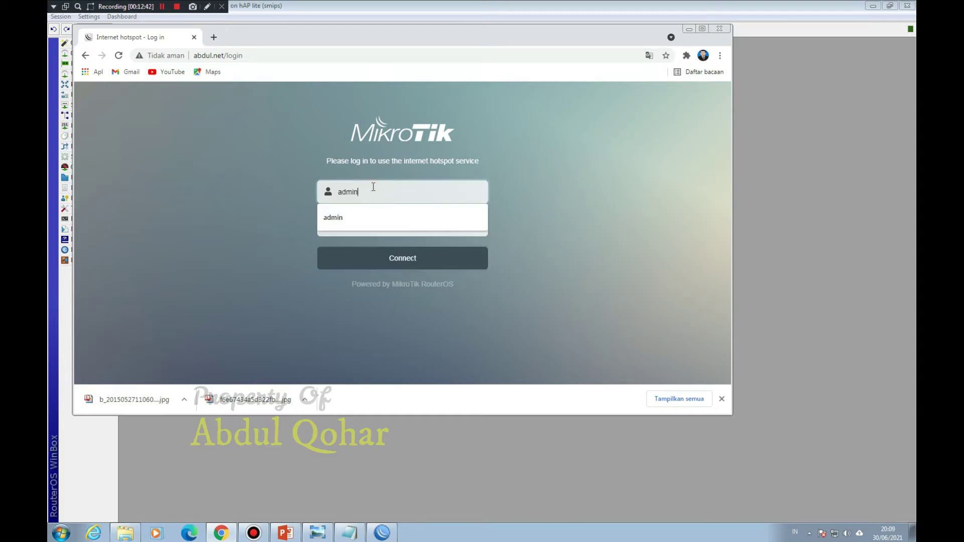
key("Tab")
type("a")
key("Return")
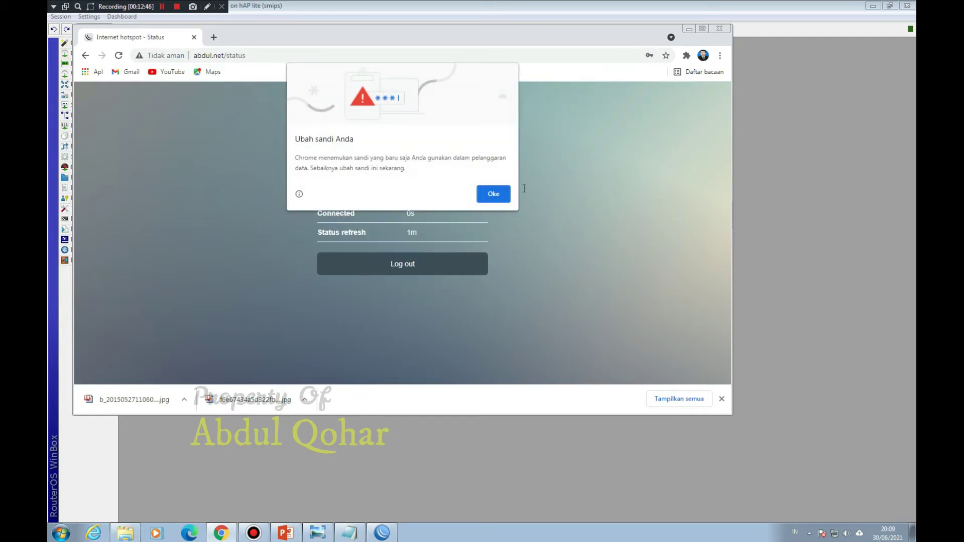
Step: Dismiss the password warning and load YouTube in a new tab to test internet access
left_click(495, 195)
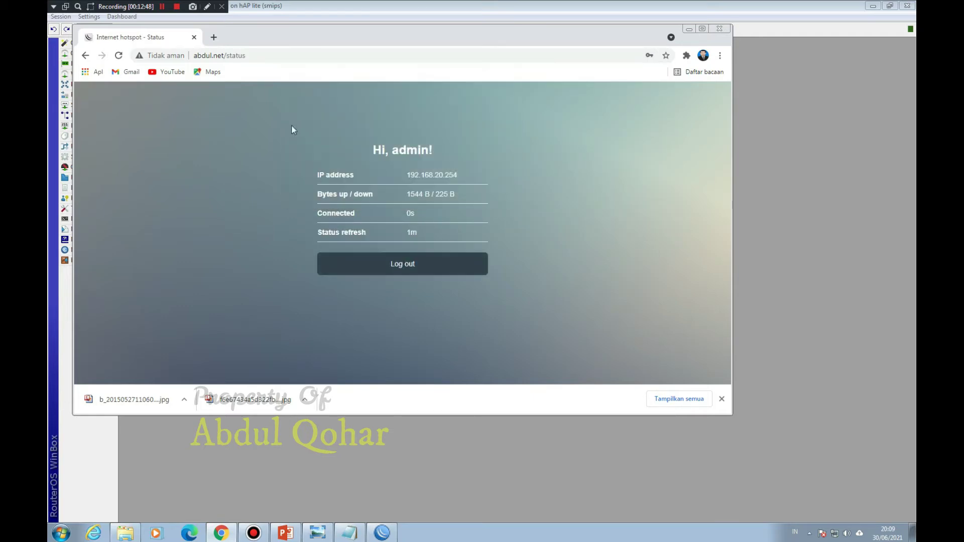
left_click(214, 38)
left_click(169, 72)
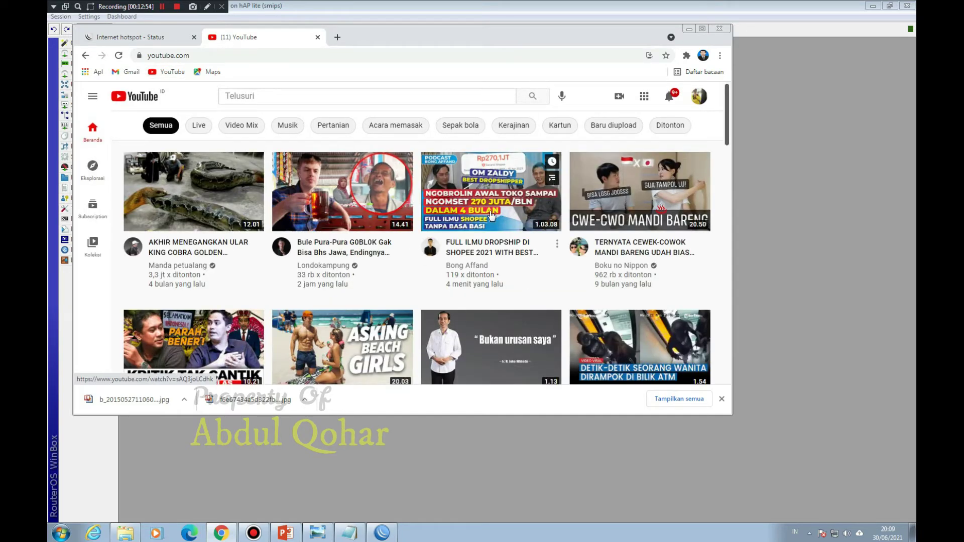
left_click(737, 7)
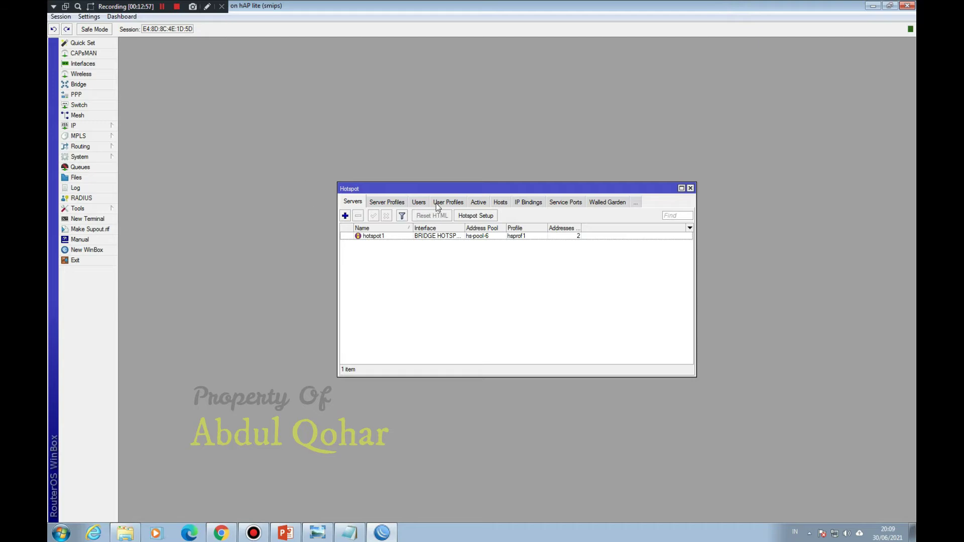
Step: Check the hotspot1 active session for 192.168.20.254, then close the Hotspot window
left_click(481, 203)
left_click(415, 236)
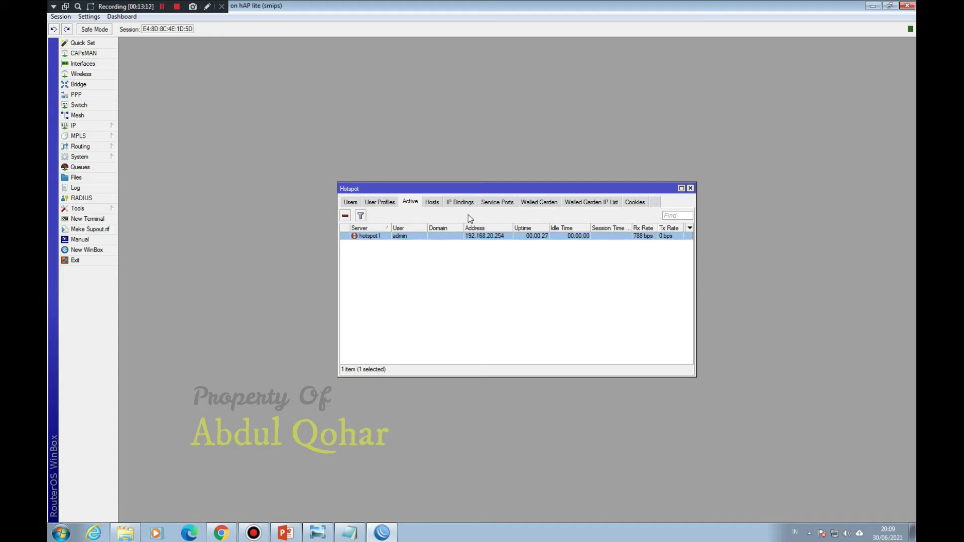
left_click(691, 189)
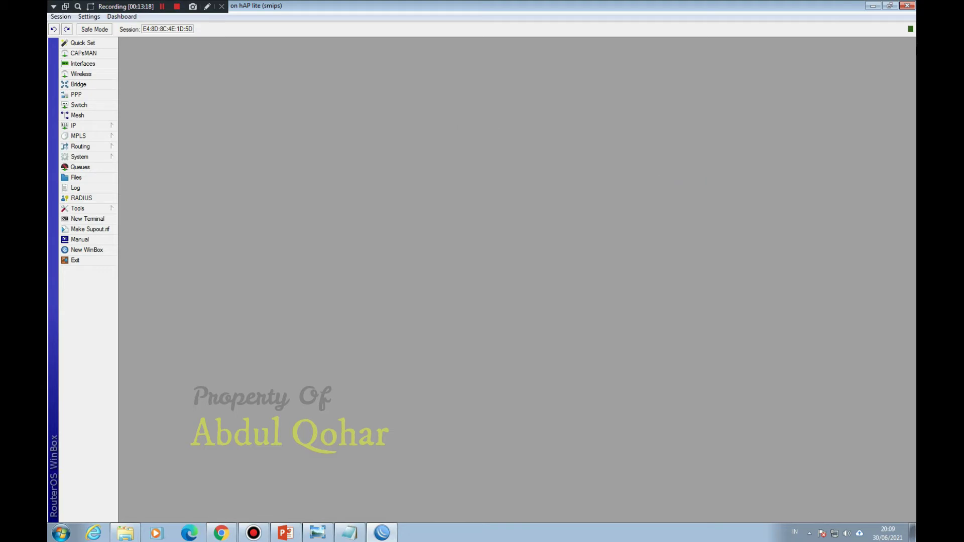
Step: Quit WinBox, hide Chrome, and select Tenda_B90FE8 in the wireless list without connecting
left_click(907, 6)
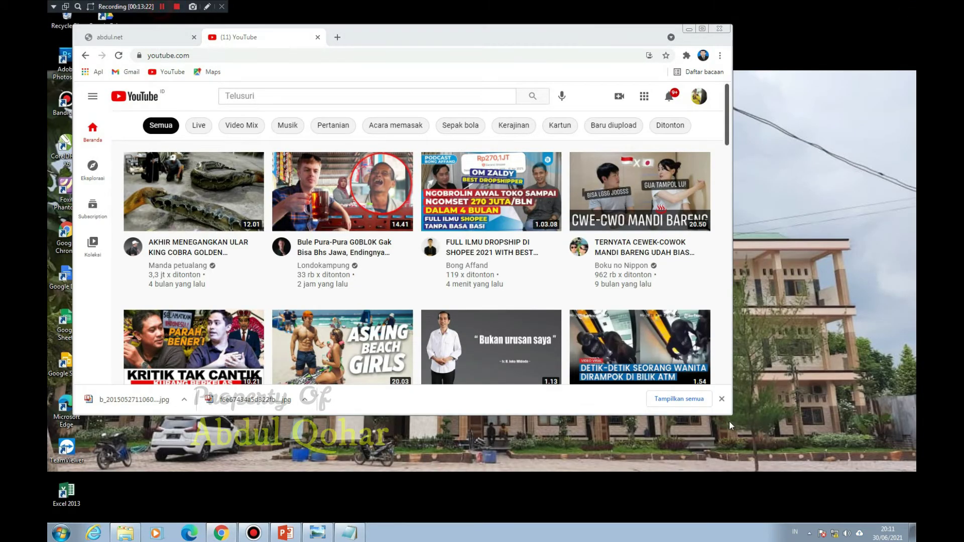
left_click(690, 29)
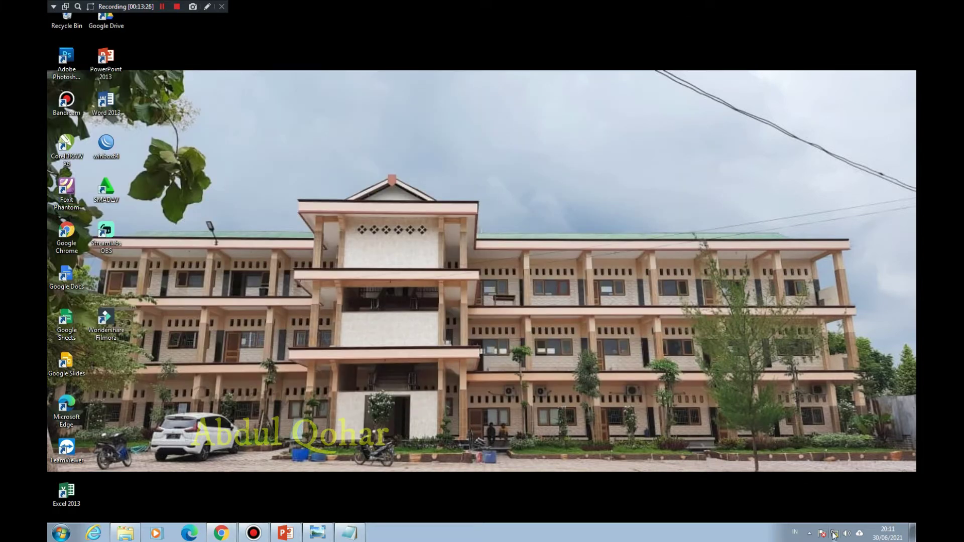
left_click(834, 535)
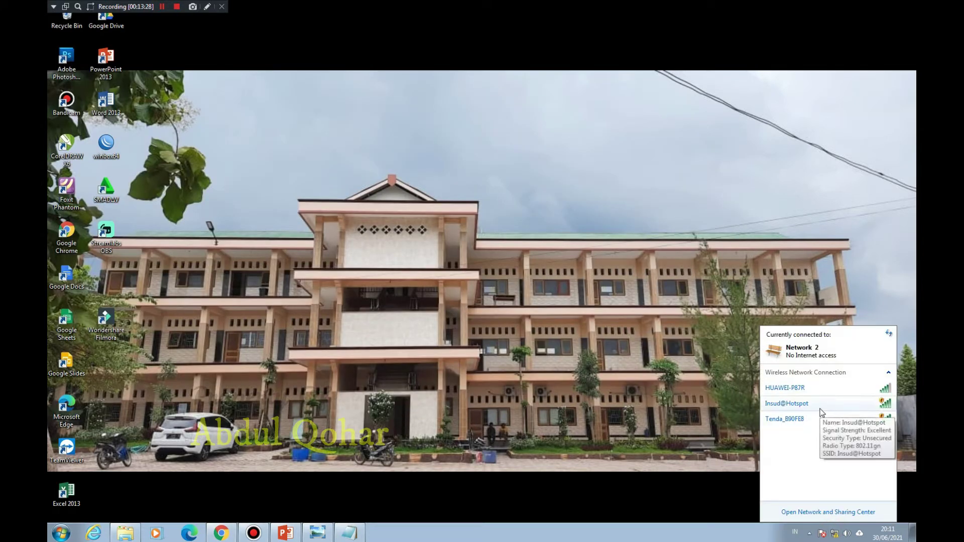
left_click(783, 420)
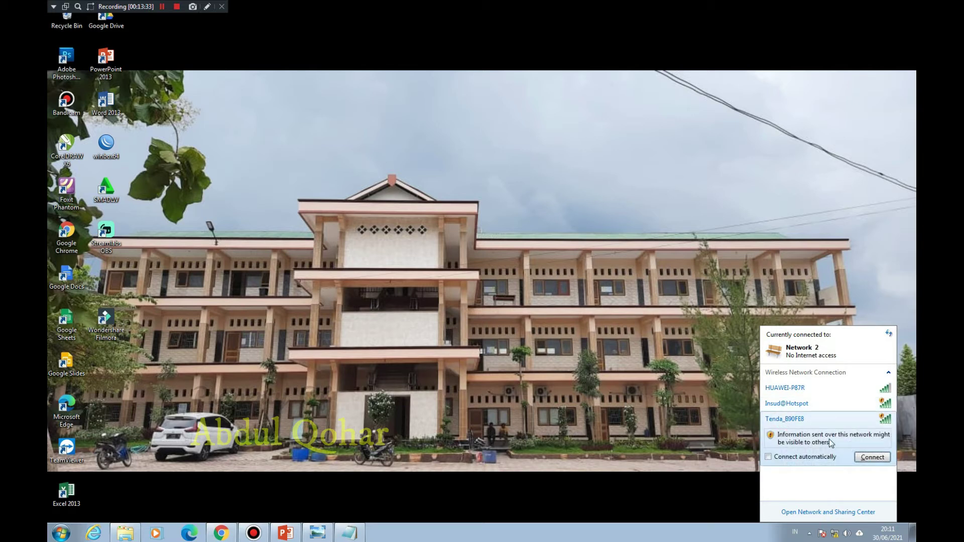
left_click(818, 424)
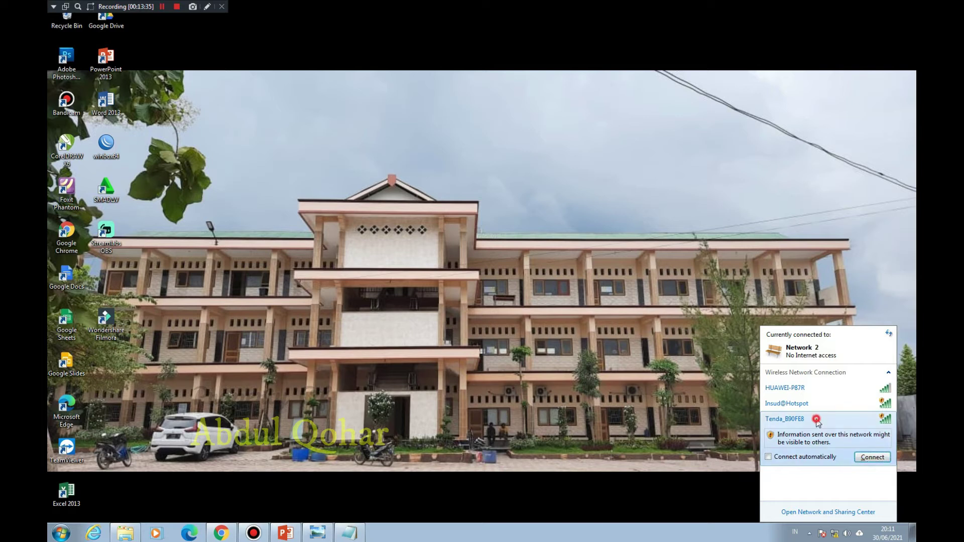
left_click(818, 421)
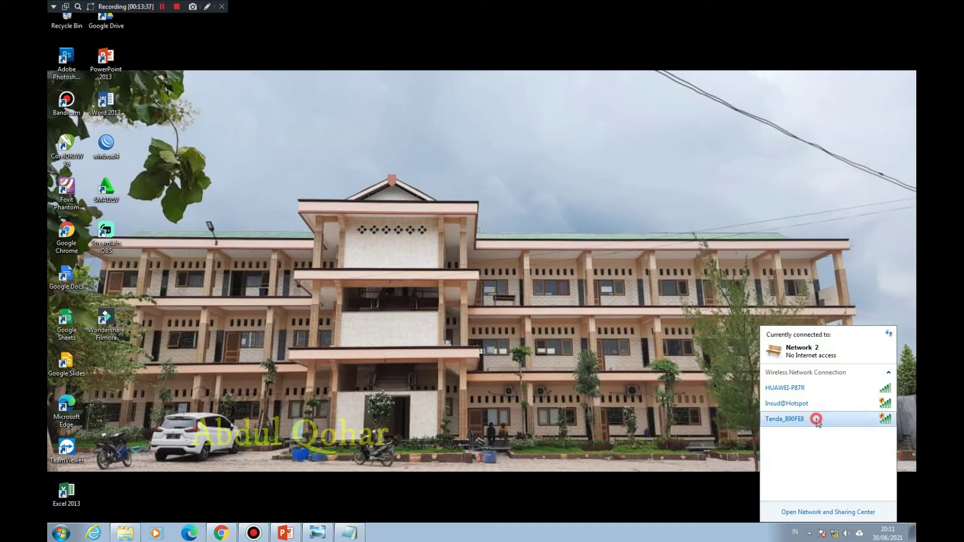
Step: Reopen the tray network list and go to the Network and Sharing Center
left_click(706, 420)
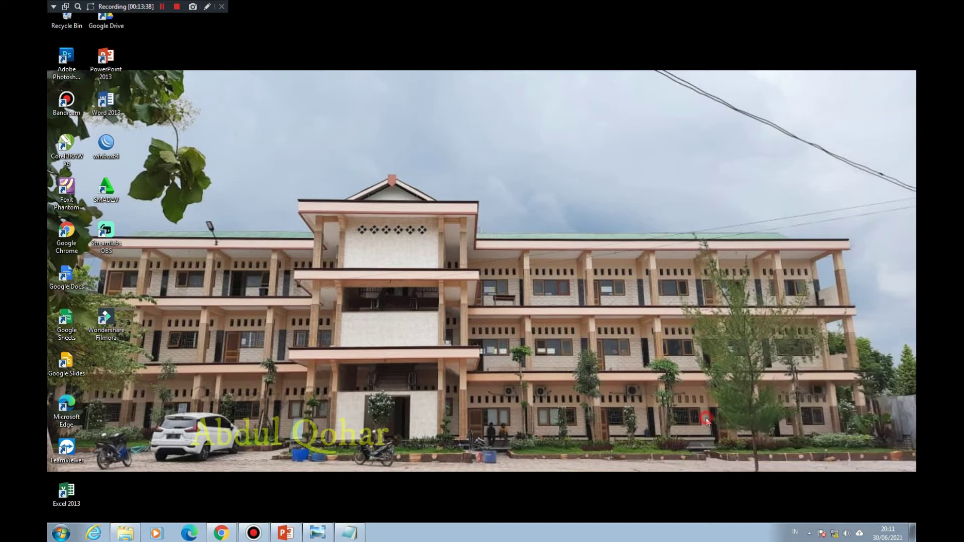
left_click(834, 533)
left_click(829, 512)
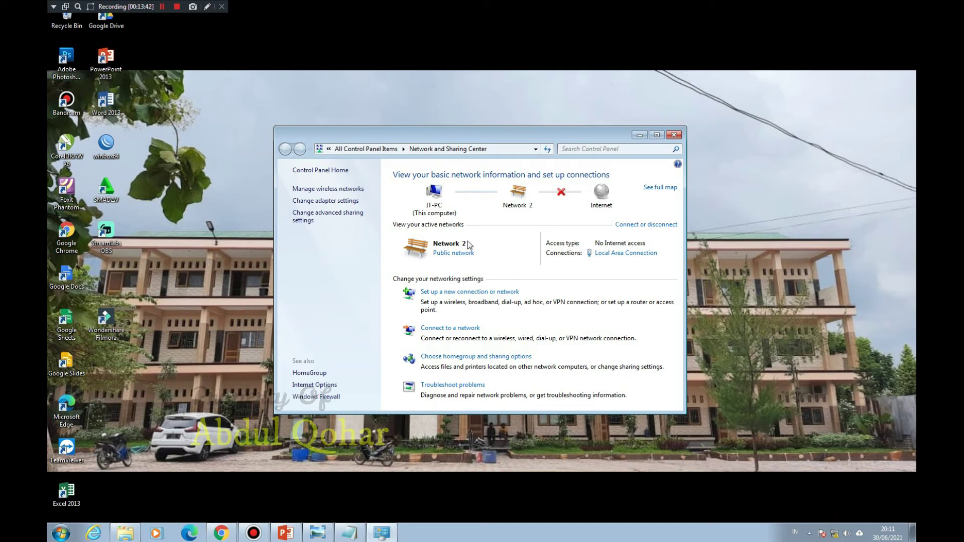
Step: Check the Local Area Connection details and keep its IPv4 settings on Obtain automatically
left_click(609, 254)
left_click(430, 260)
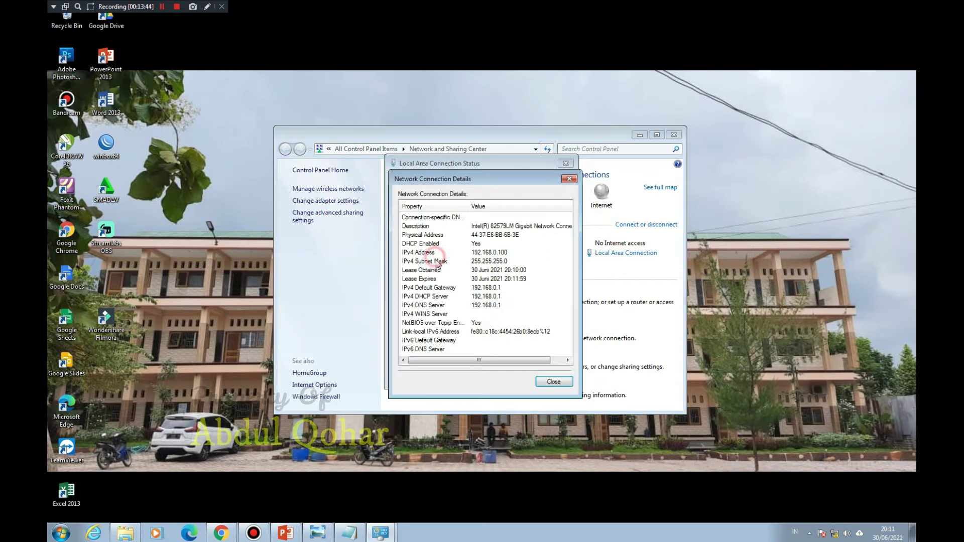
left_click(554, 380)
left_click(421, 352)
double_click(480, 291)
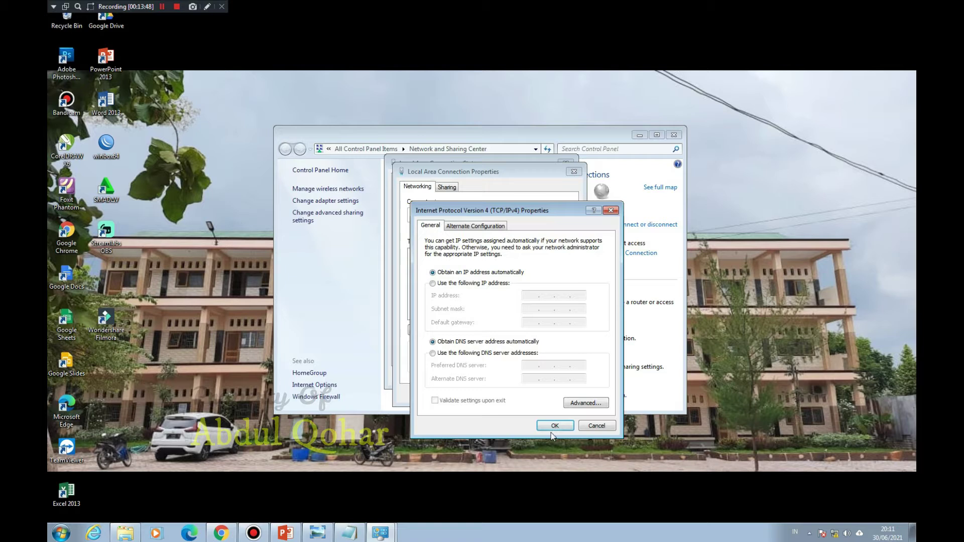
left_click(553, 427)
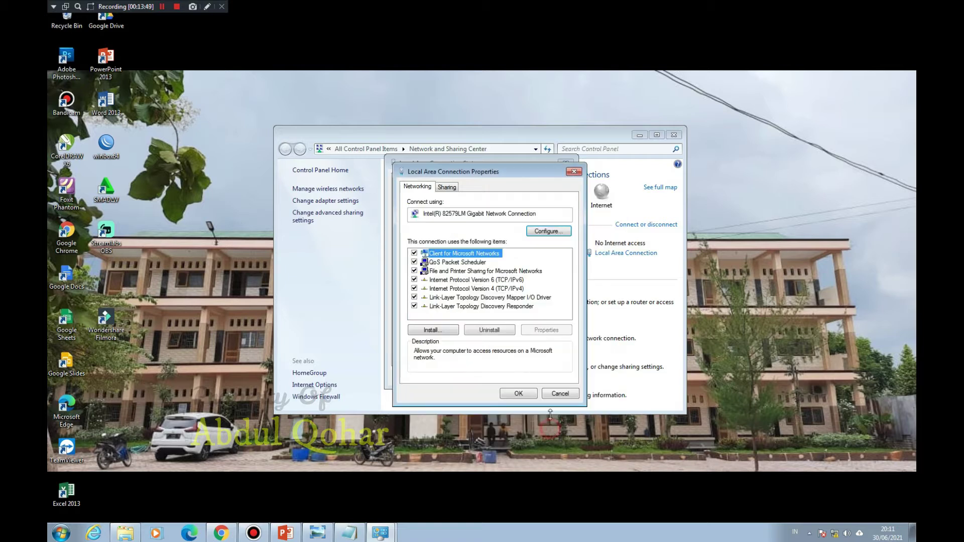
left_click(529, 397)
Step: Reopen the connection details showing address 192.168.0.100 and gateway 192.168.0.1
left_click(433, 264)
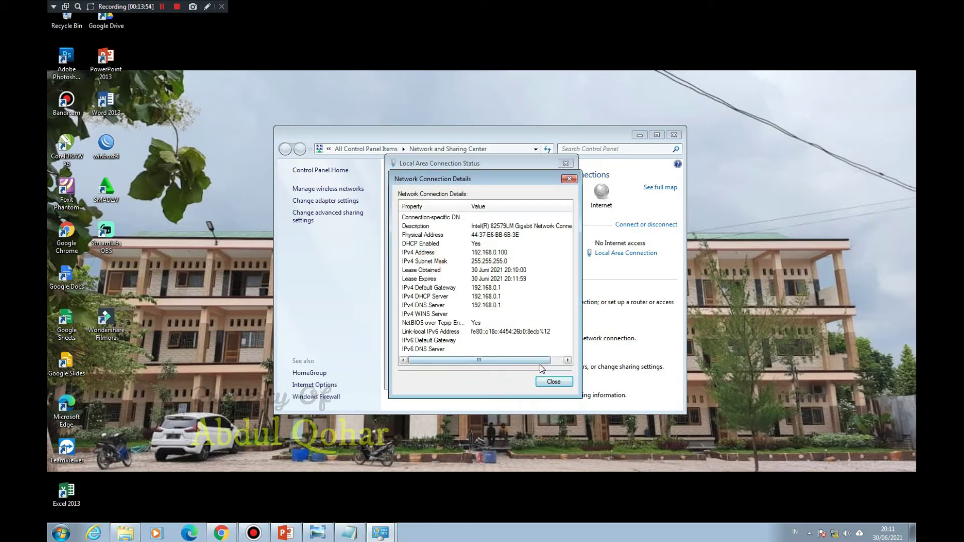
left_click(553, 381)
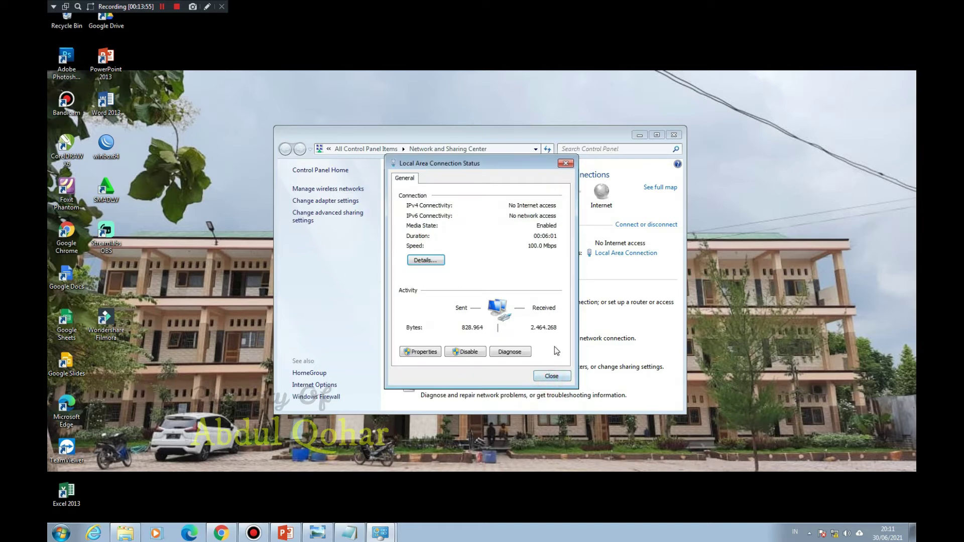
left_click(424, 260)
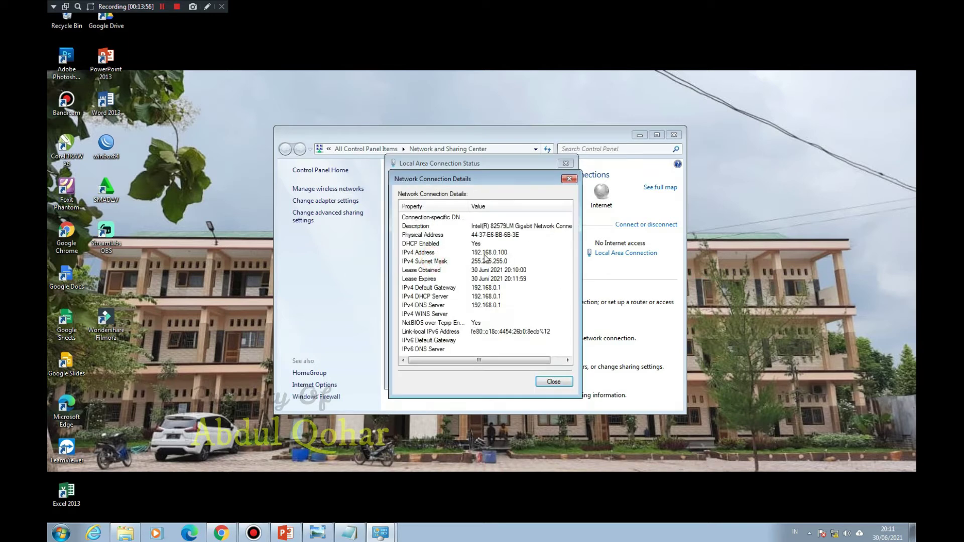
left_click(495, 288)
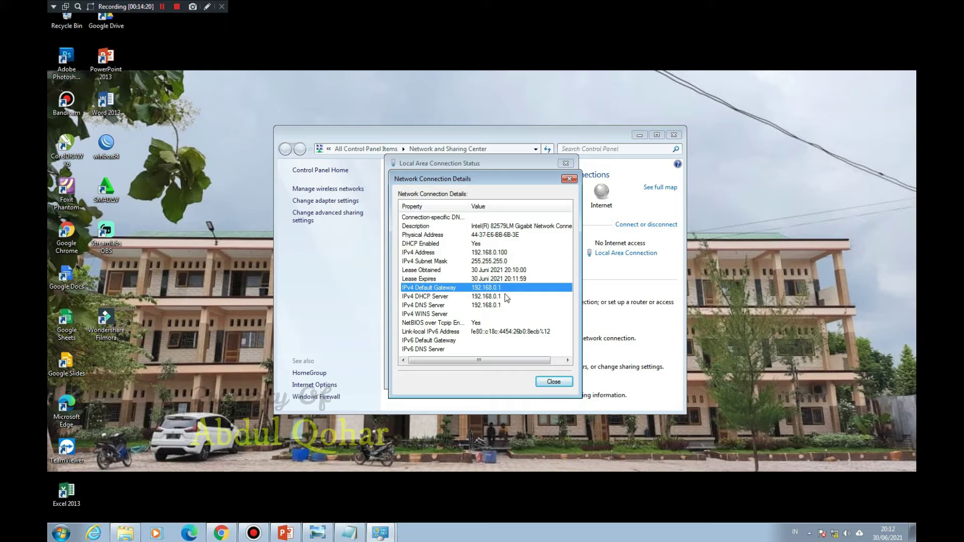
Step: Close the YouTube and abdul.net tabs and load 192.168.0.1 in a new tab
left_click(221, 532)
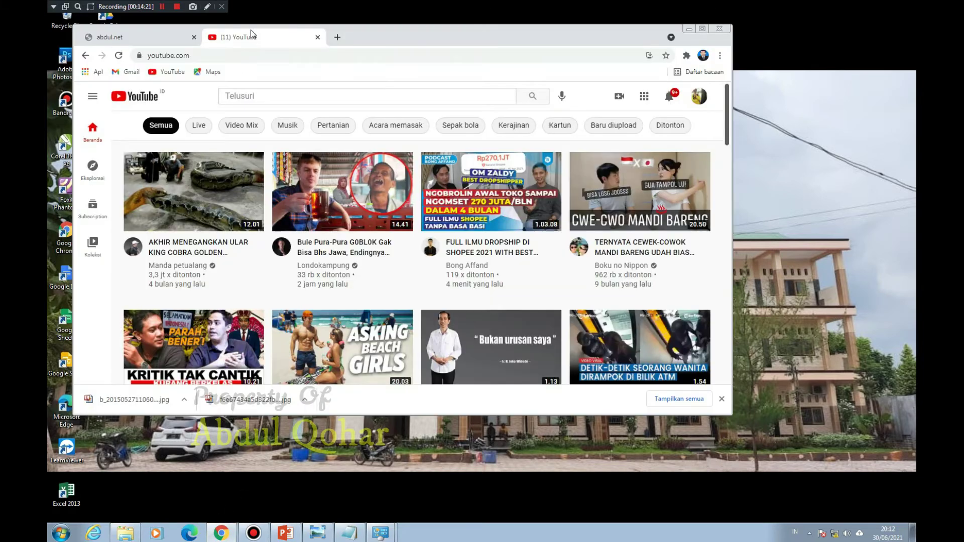
left_click(337, 37)
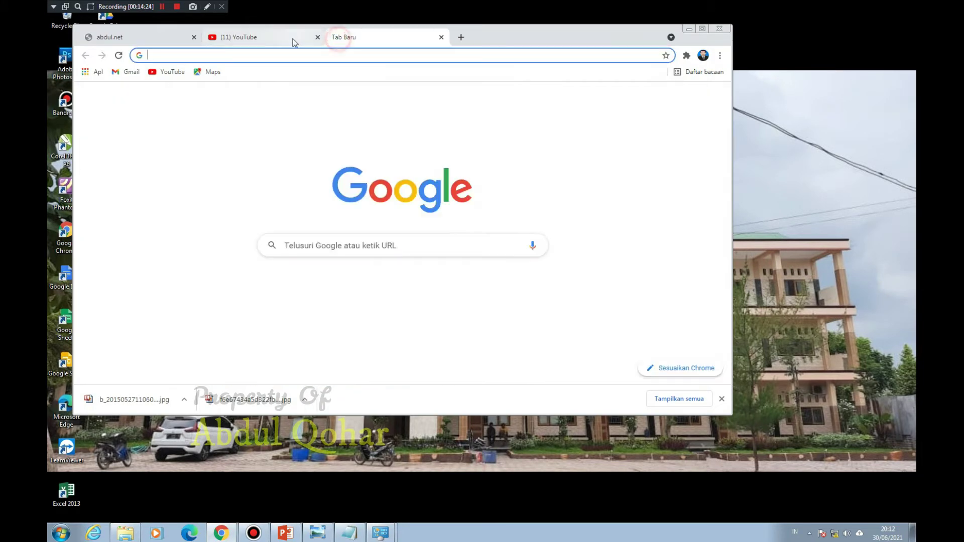
middle_click(279, 35)
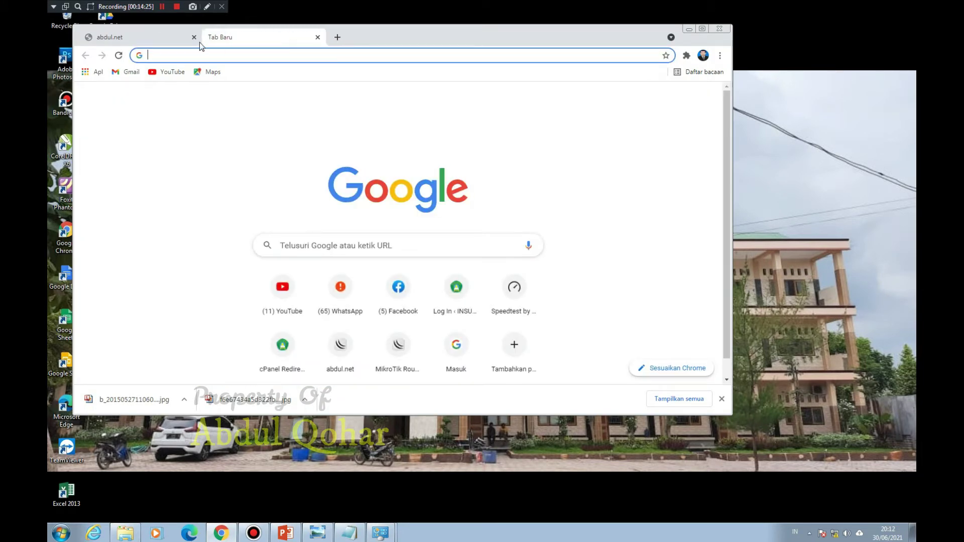
middle_click(171, 42)
left_click(176, 55)
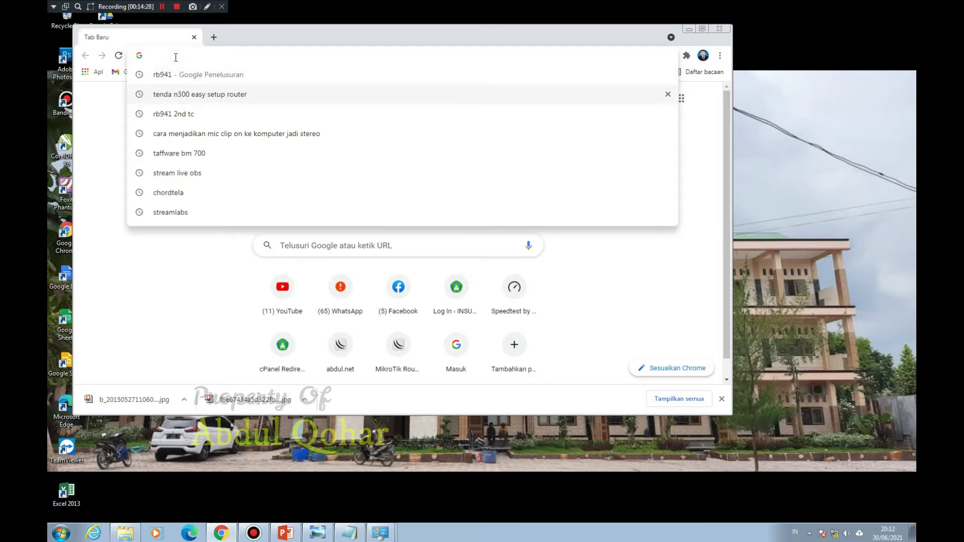
type("192.168.0.1")
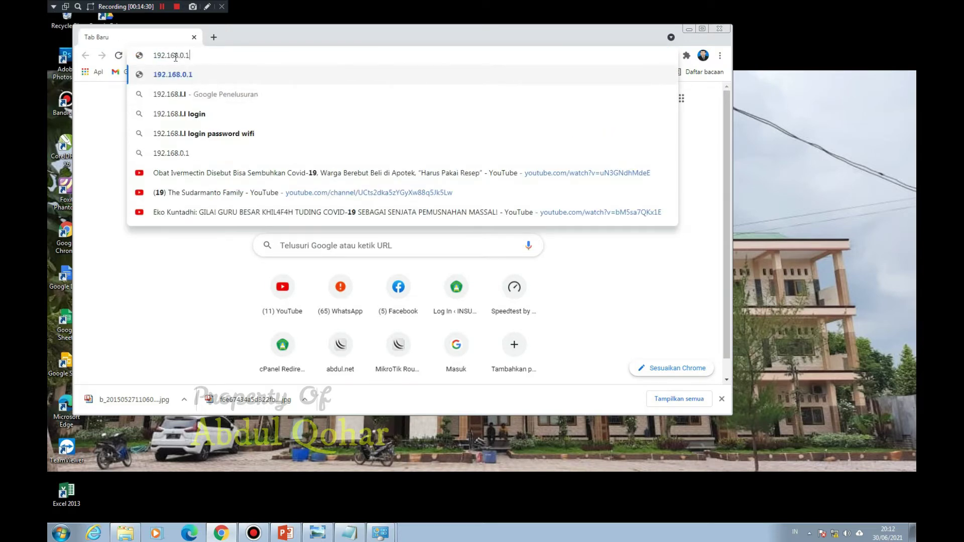
key("Return")
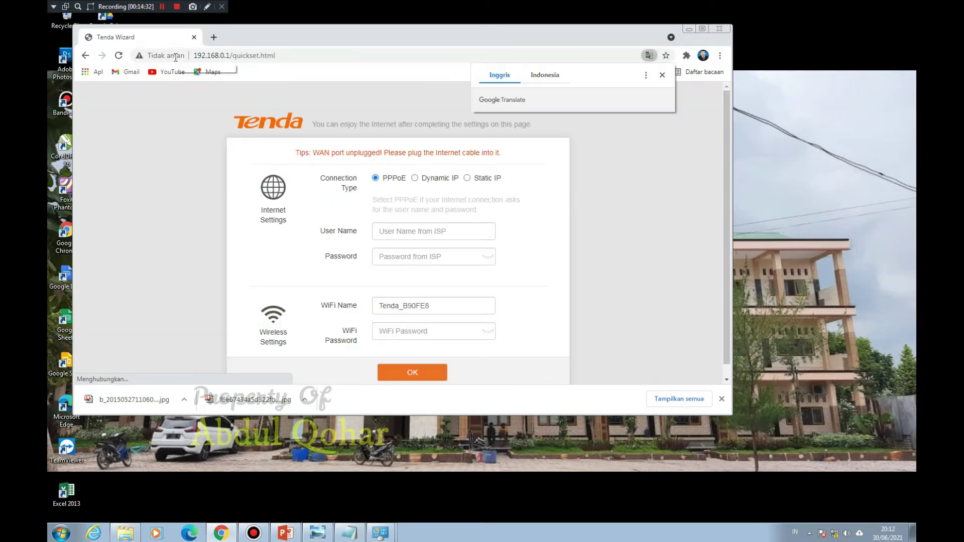
Step: Dismiss the translate and downloads bars, widen the window, and save quick setup as Dynamic IP
left_click(662, 75)
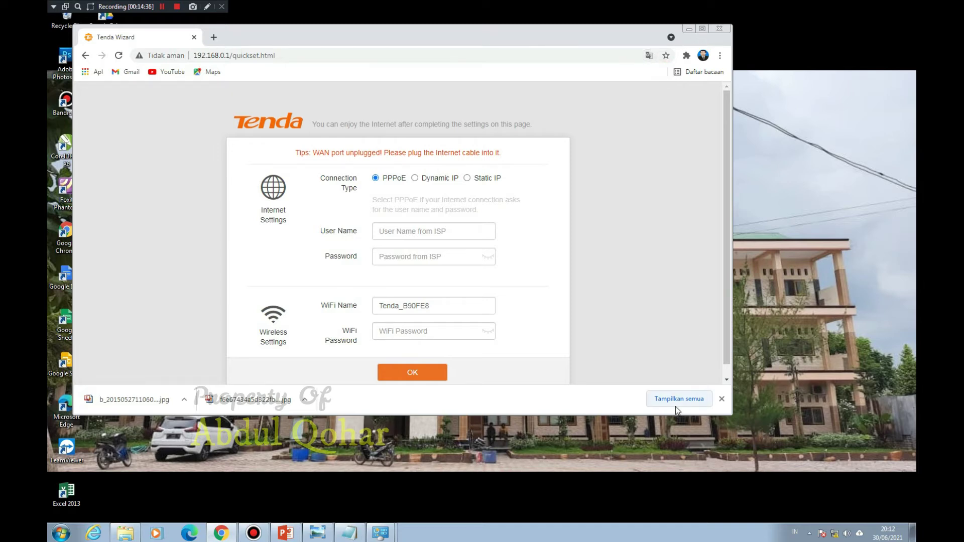
left_click(722, 399)
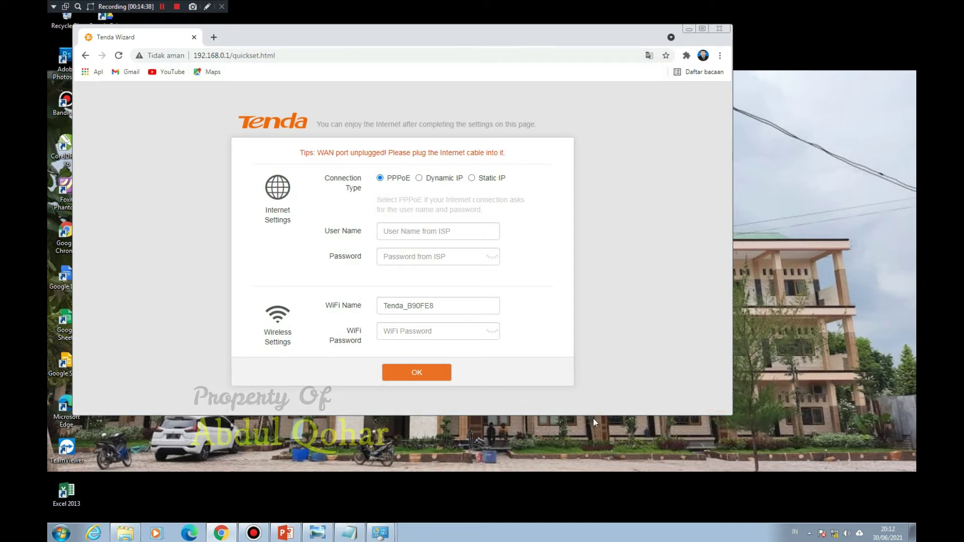
left_click(593, 417)
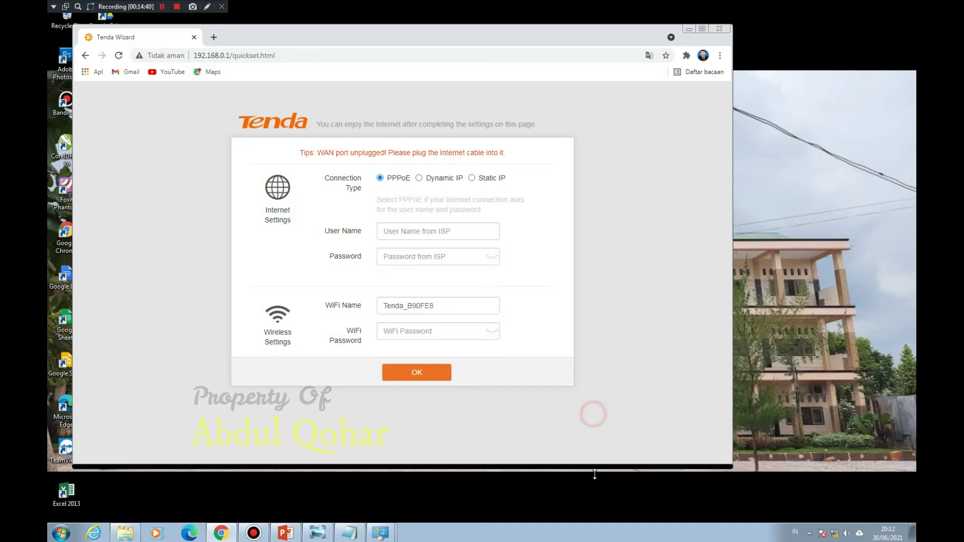
left_click_drag(731, 321, 916, 321)
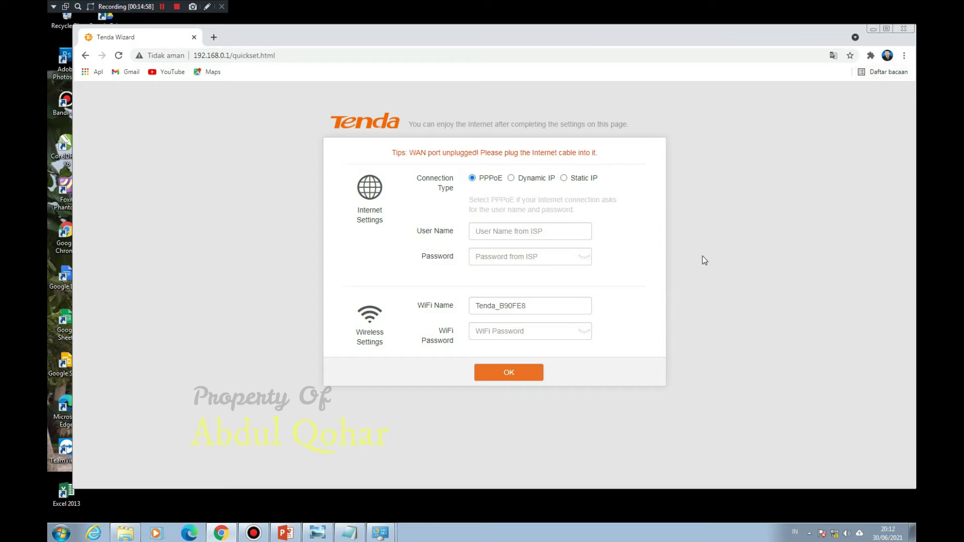
left_click(511, 178)
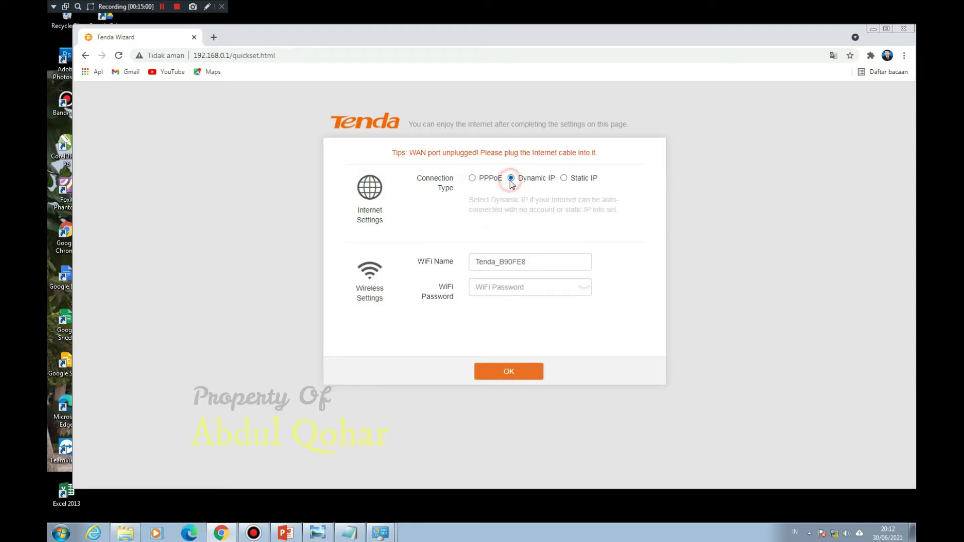
left_click(513, 375)
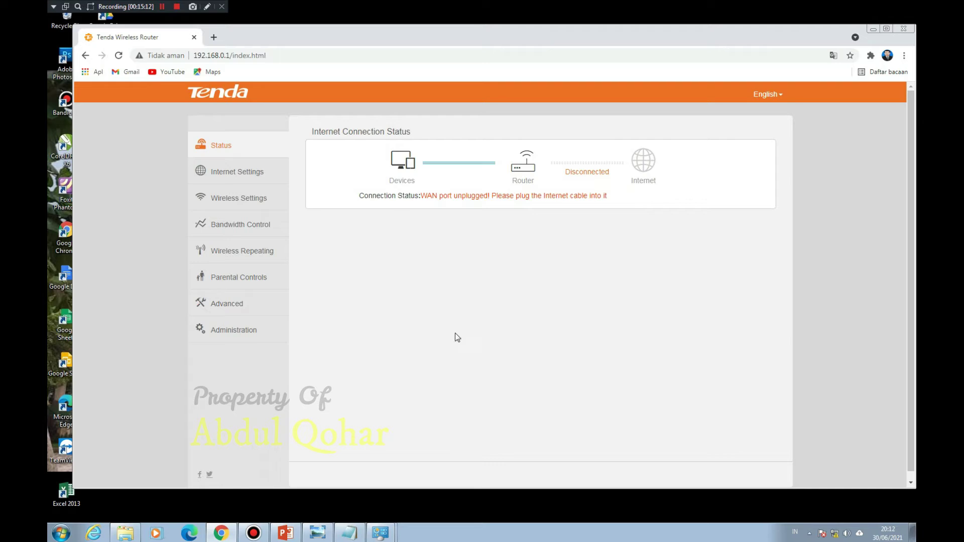
Step: Rename the WiFi from Tenda_B90FE8 to ABDUL.NET, keeping Security Mode None
left_click(221, 172)
left_click(235, 199)
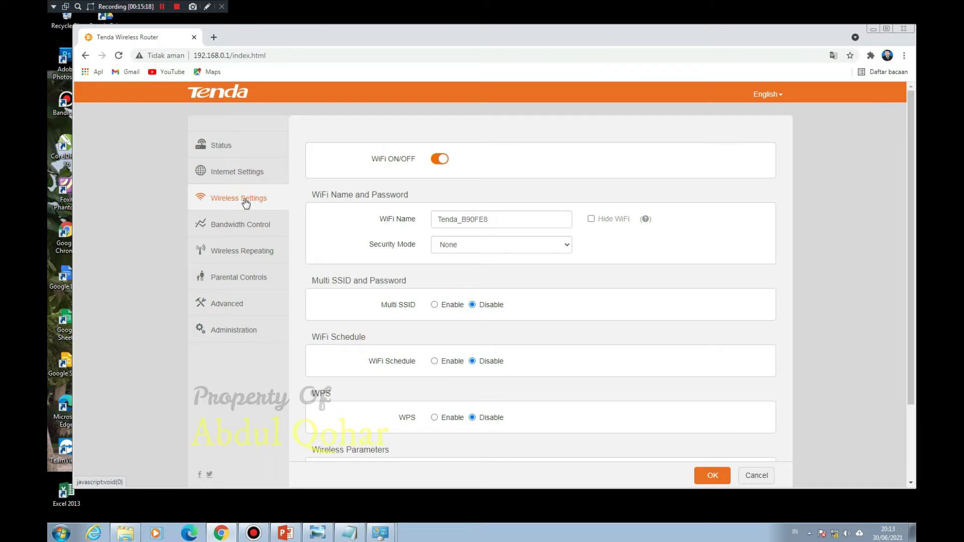
left_click(514, 216)
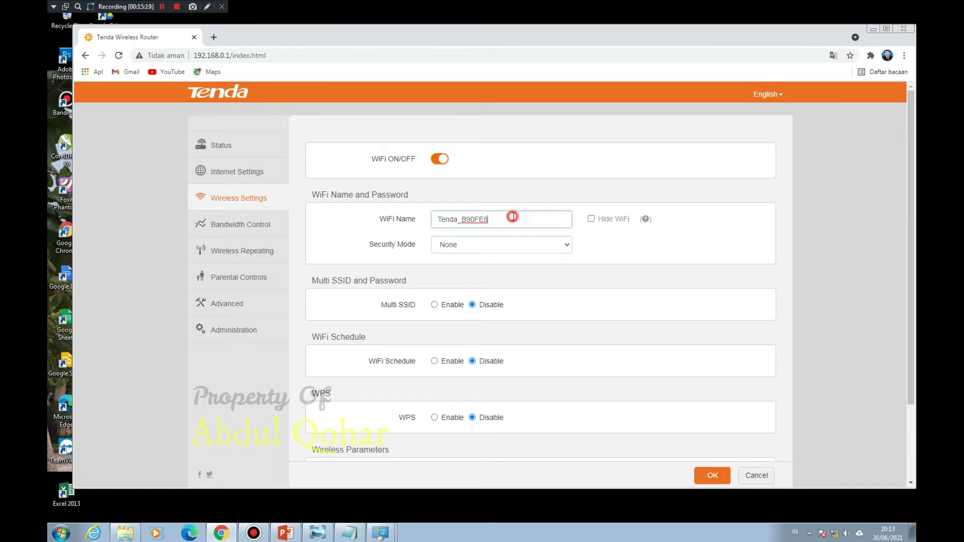
left_click_drag(486, 216, 435, 218)
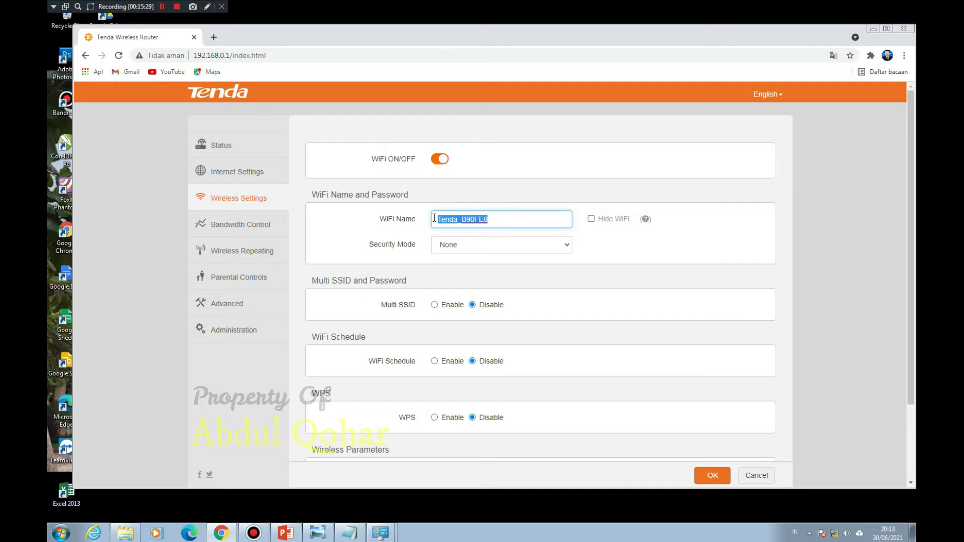
type("ABDUL NET")
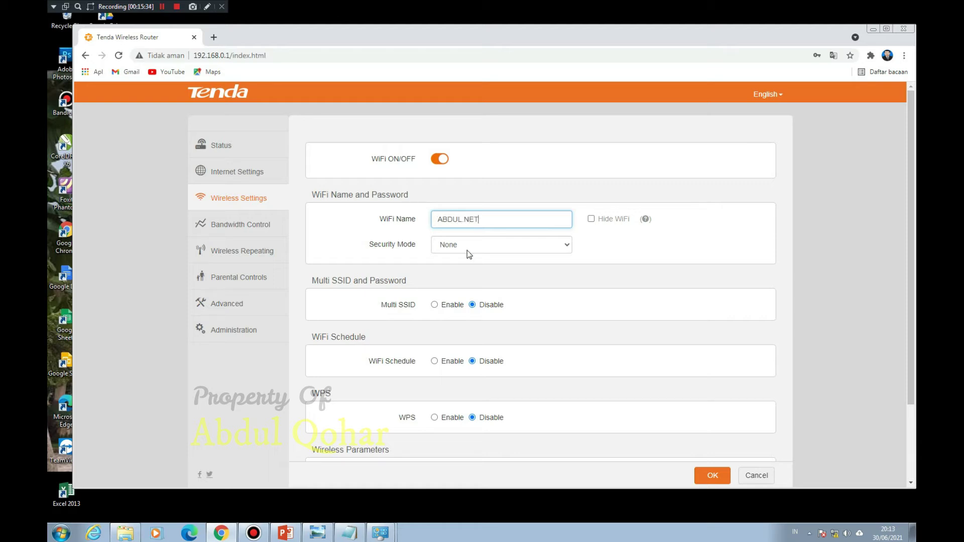
left_click(467, 246)
left_click(468, 256)
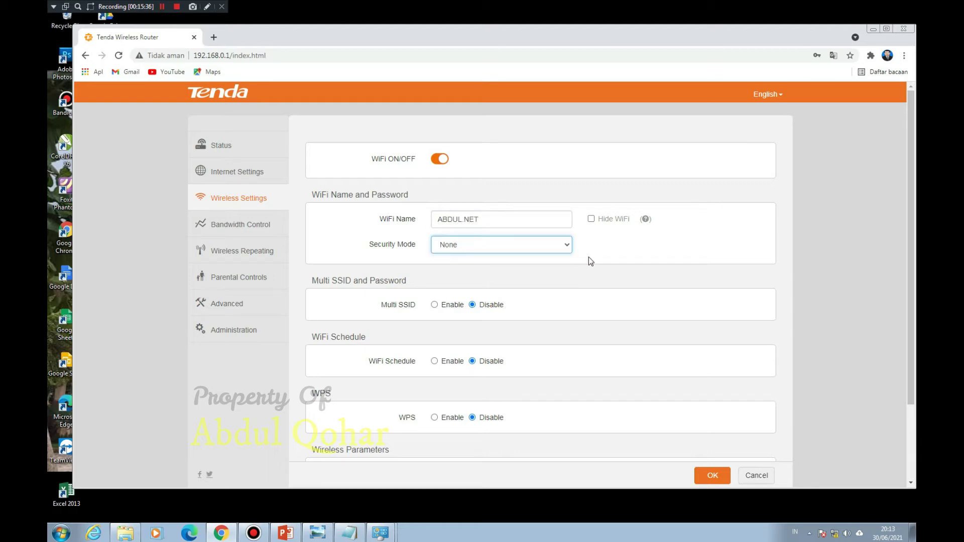
Step: Keep channel and channel width on Auto, save, and accept the disconnect warning
scroll(591, 260, "down", 1)
scroll(592, 258, "down", 1)
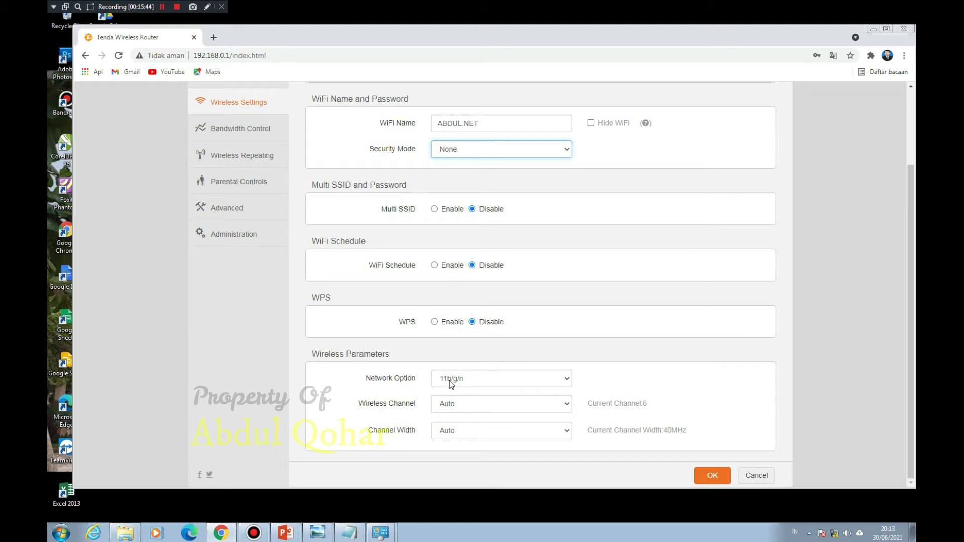
left_click(459, 405)
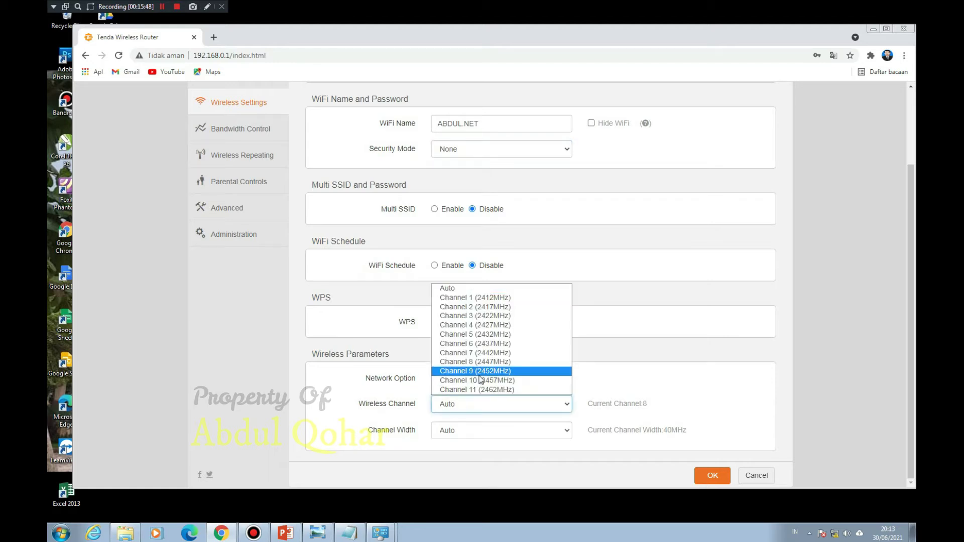
left_click(453, 406)
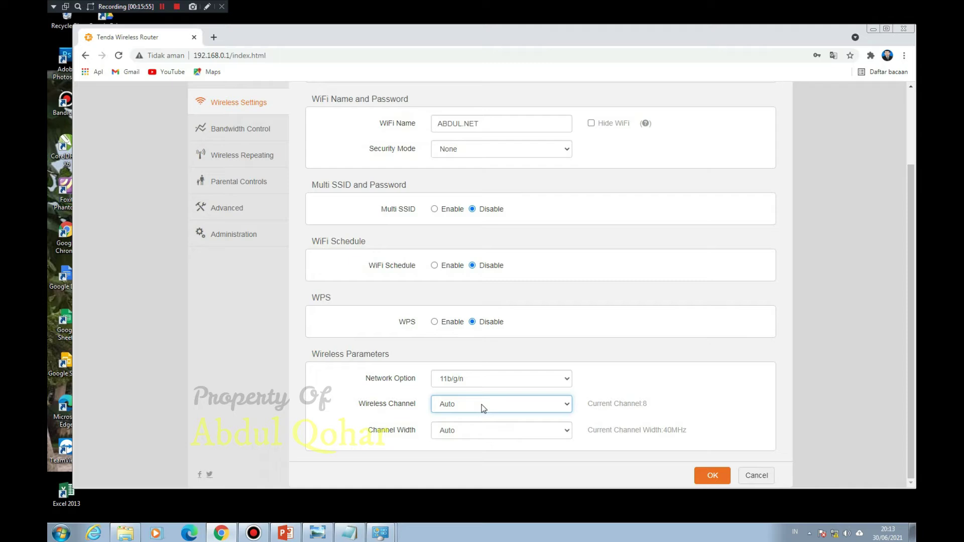
left_click(490, 430)
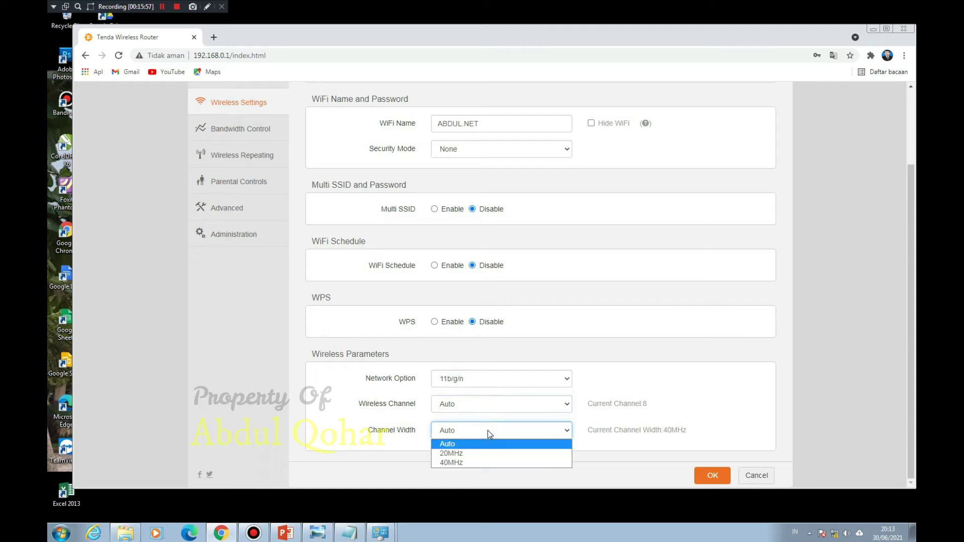
left_click(487, 430)
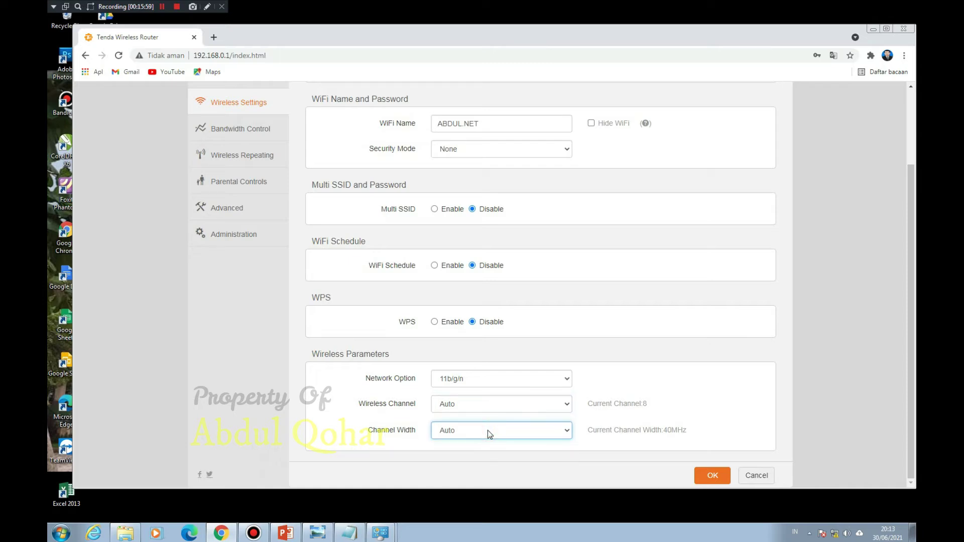
left_click(713, 475)
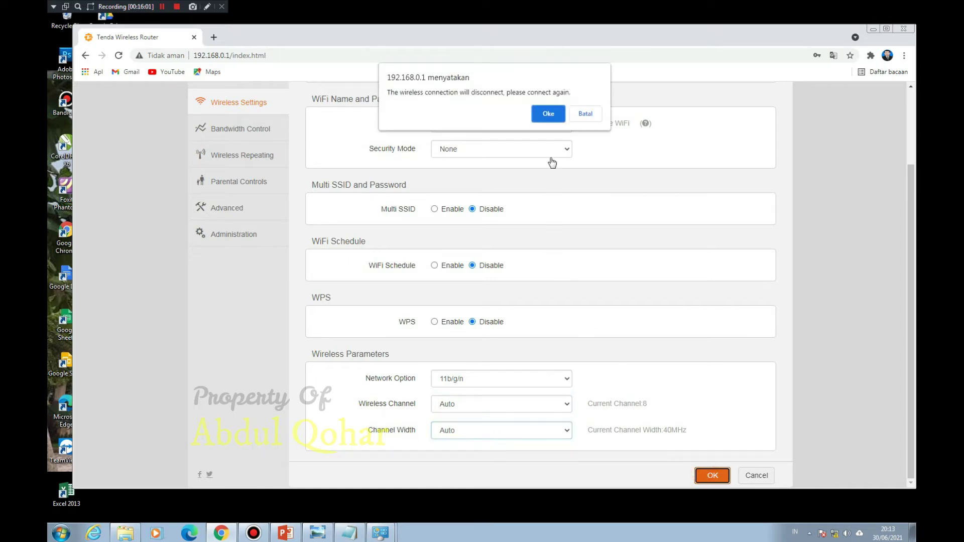
left_click(548, 115)
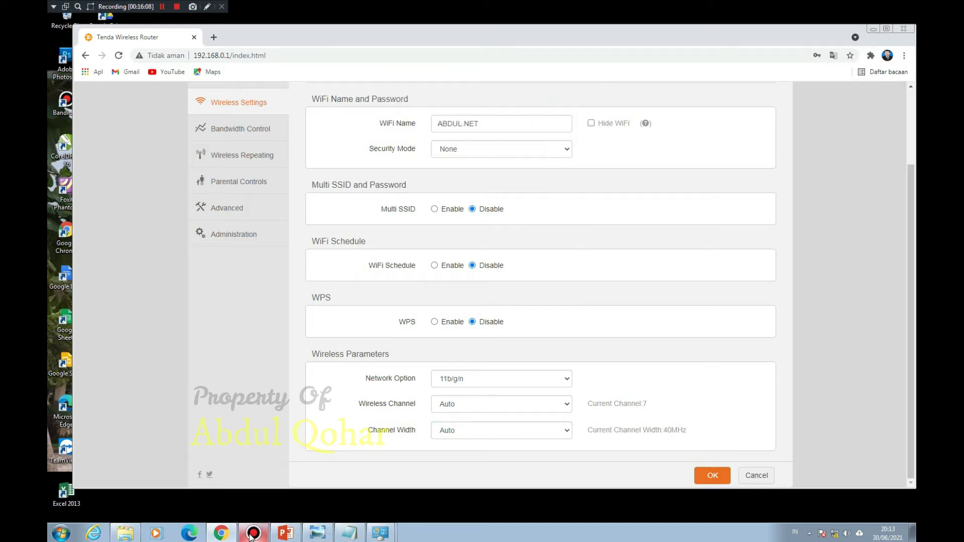
left_click(354, 537)
left_click(355, 538)
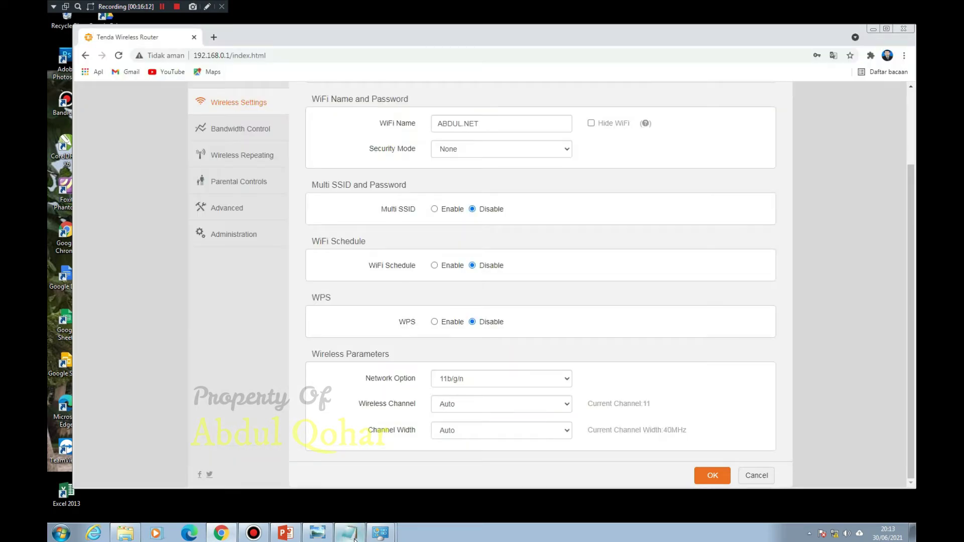
Step: Append '"BRIDGE"=192.168.20.1' to the end of step 4 in the notes
left_click(355, 537)
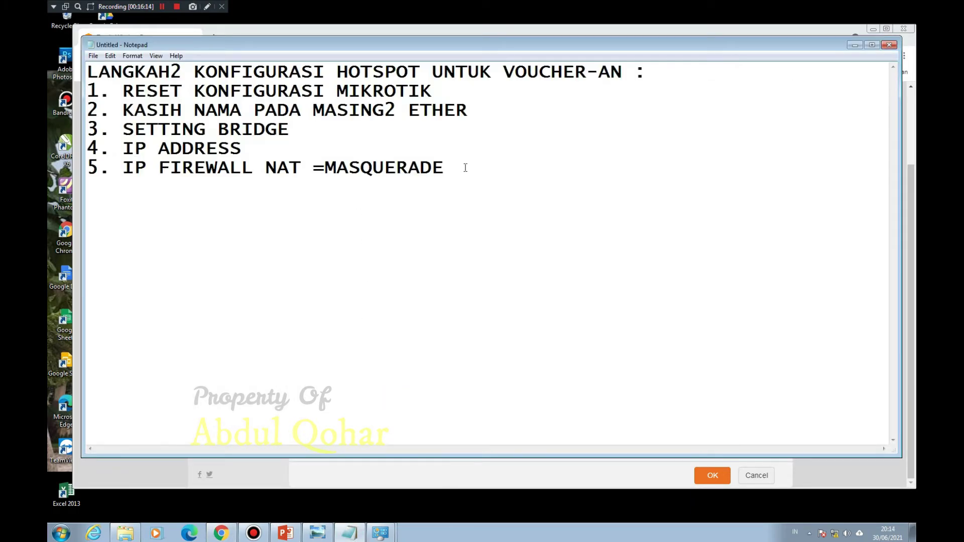
left_click(280, 147)
type("'")
type("\"BRI")
type("DGE")
type("\"")
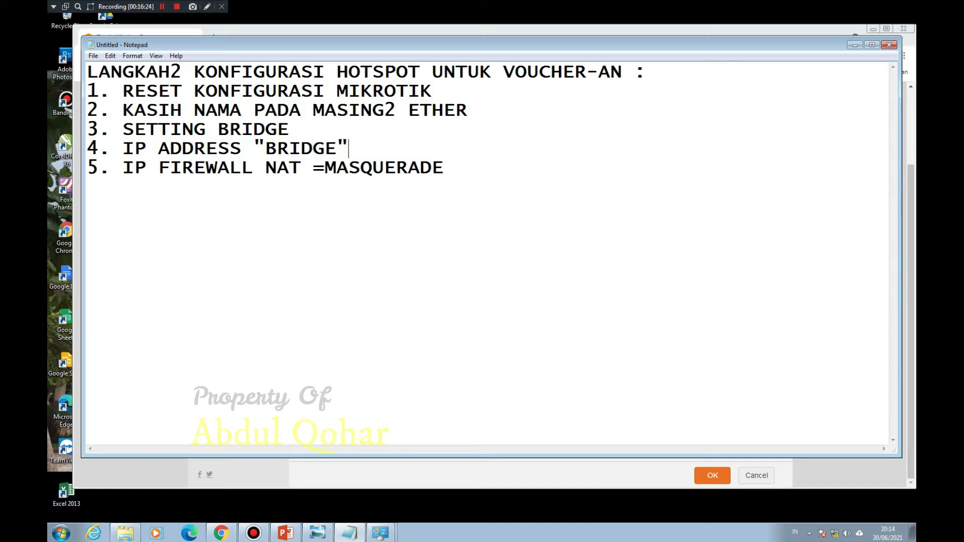
type(" 192.168")
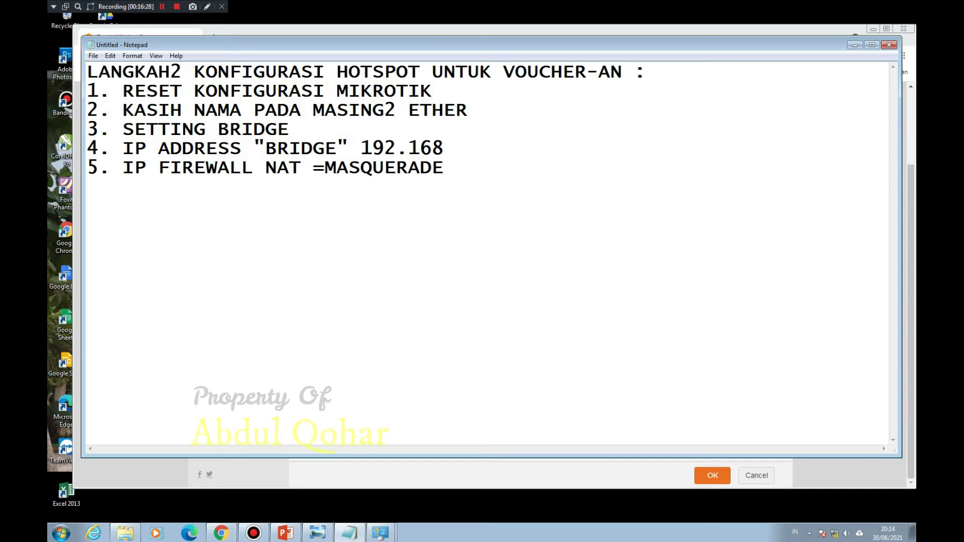
type(".20.1")
left_click(361, 148)
key("BackSpace")
type("=")
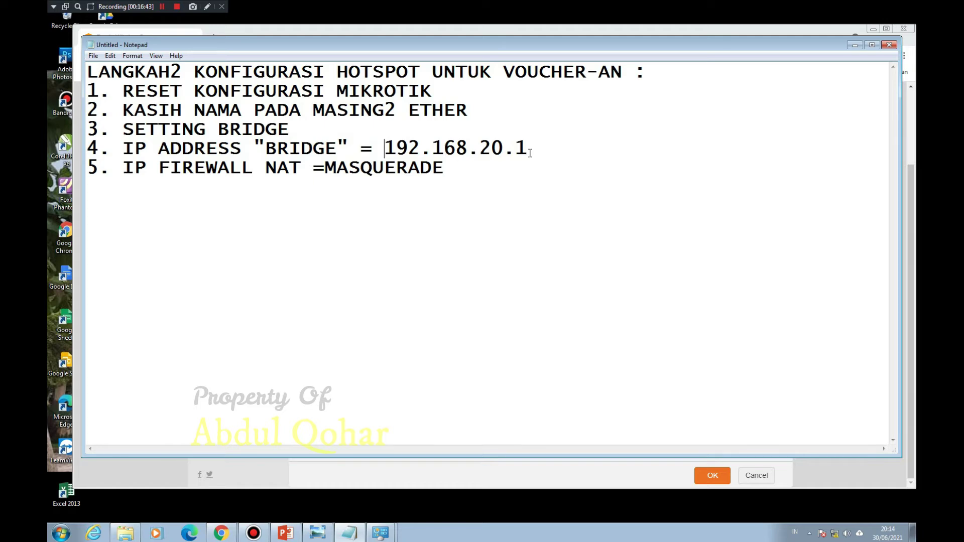
Step: Add '(TENDA : 192.168.20.2' to step 4 and a new 'DHCP SERVER=NO' line
left_click(856, 46)
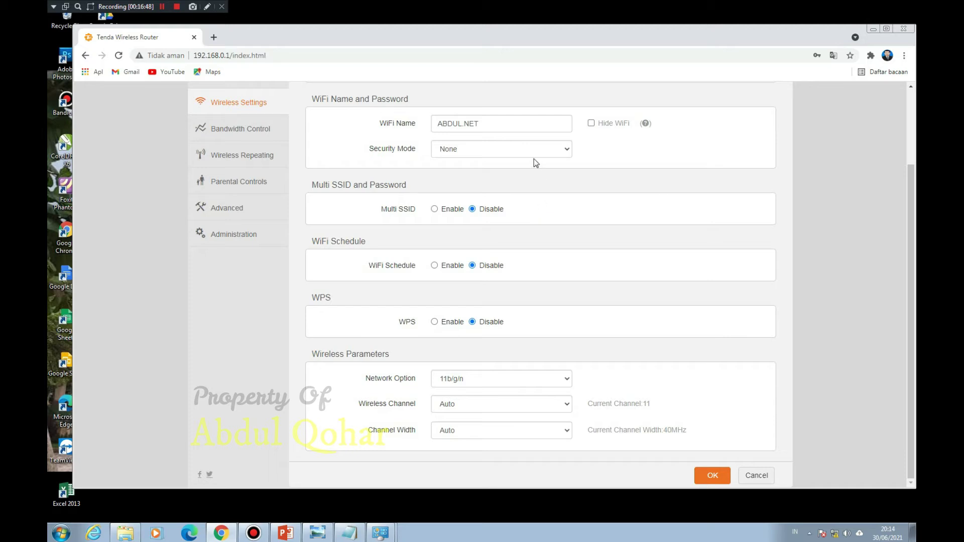
left_click(350, 533)
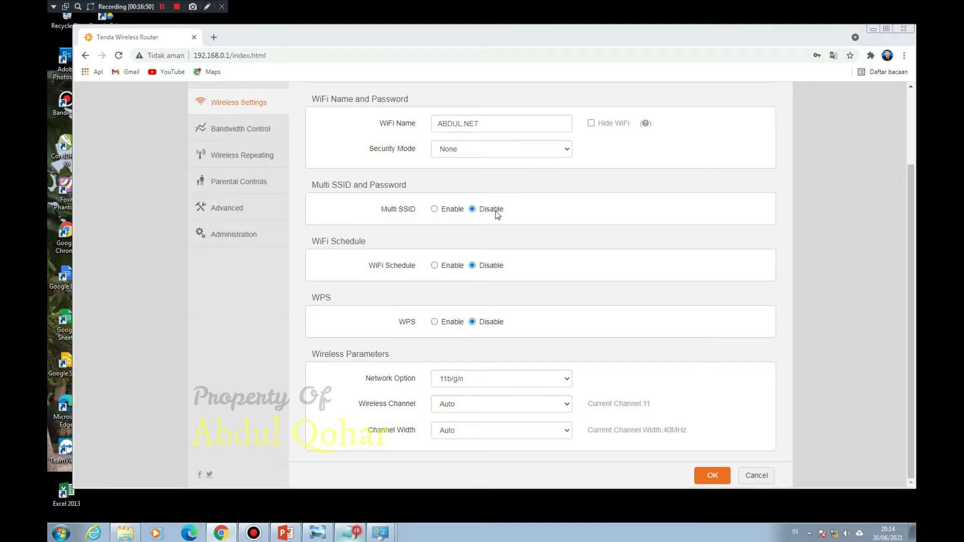
left_click(538, 150)
type("(")
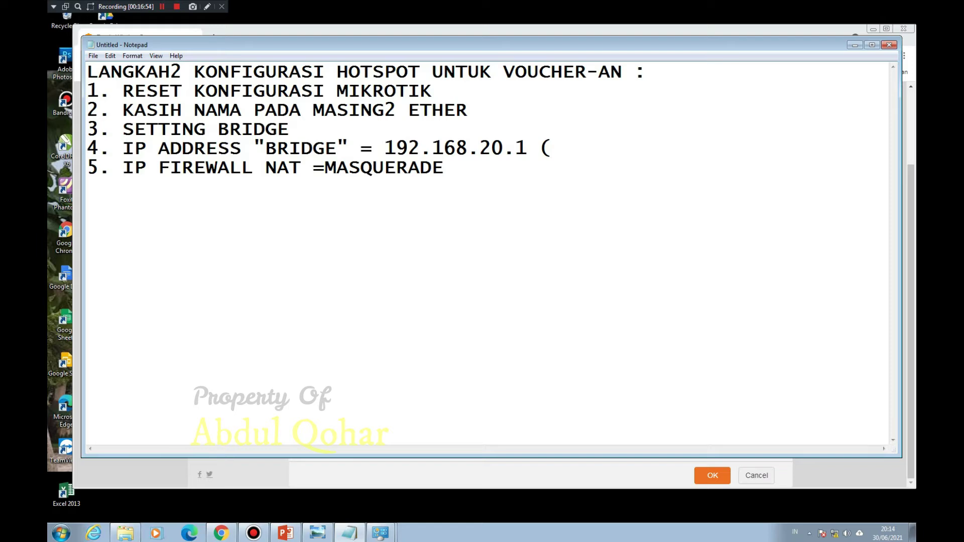
type("TENDA : ")
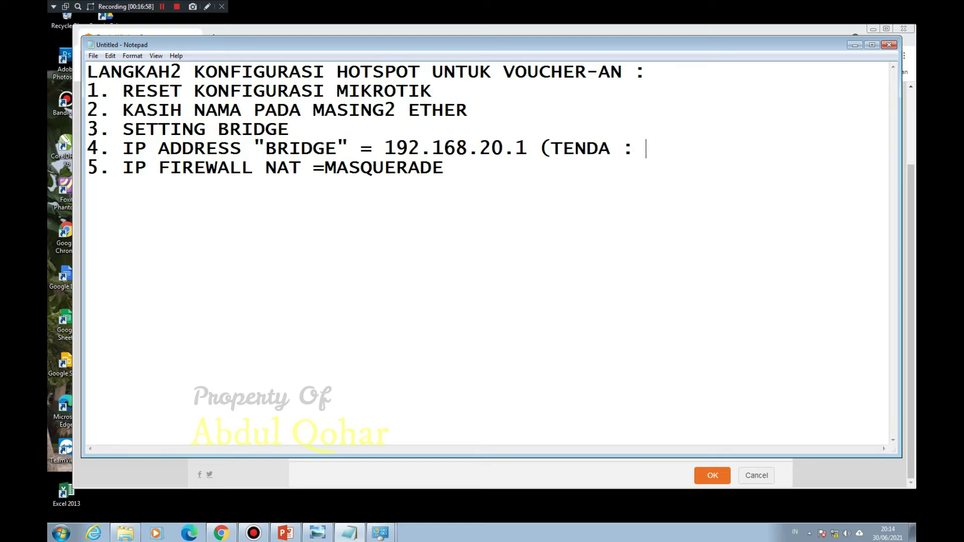
type("192.168.20.2")
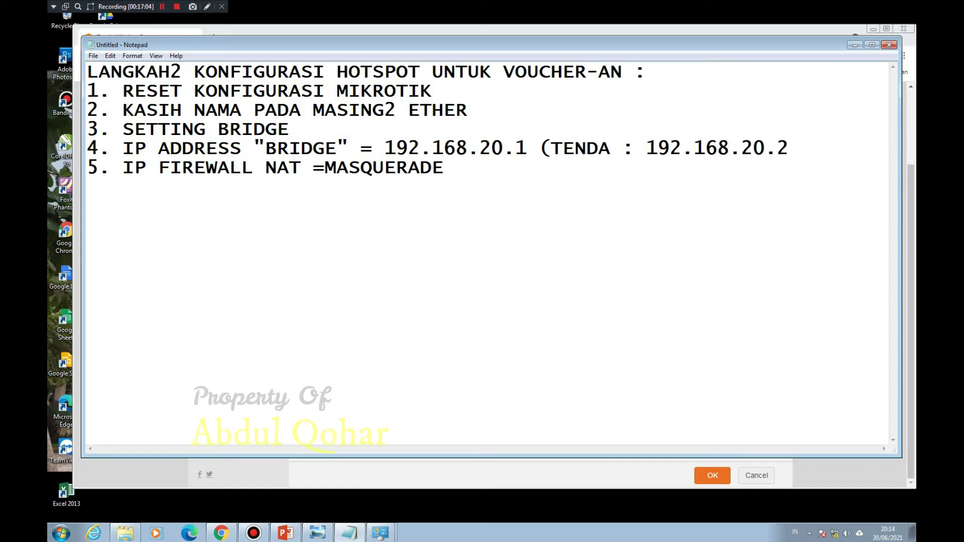
key("Return")
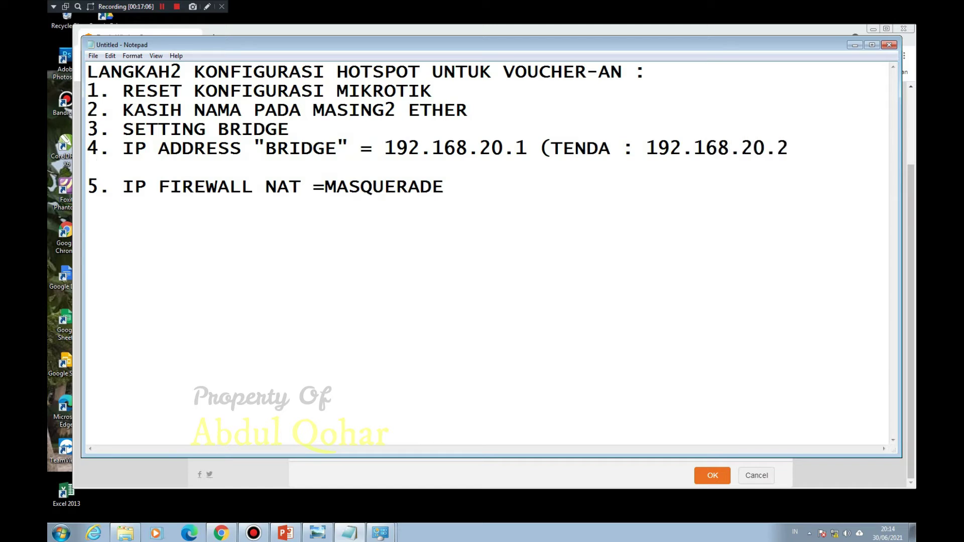
type("DHCP SERBV")
key("BackSpace")
key("BackSpace")
type("VER=NO")
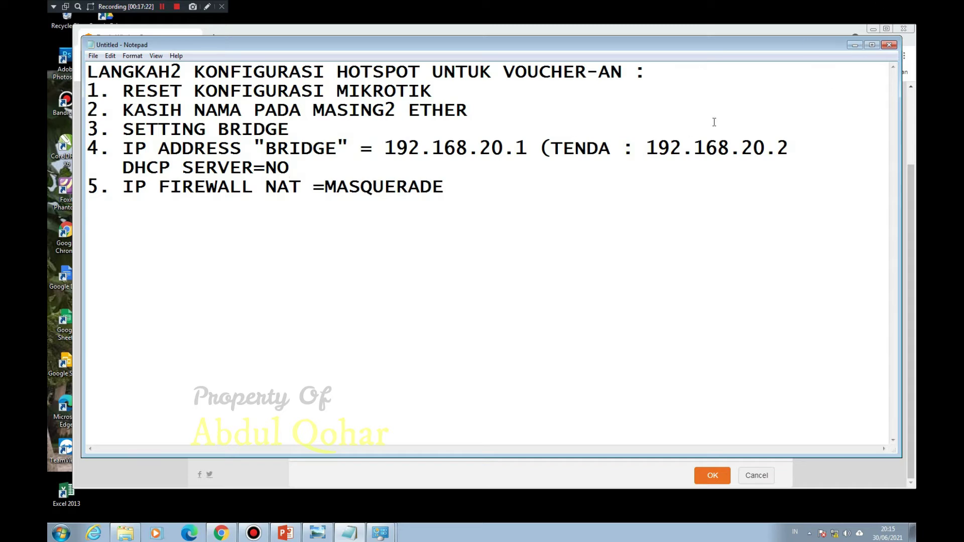
Step: Browse the Tenda admin menus to reach the Administration settings page
left_click(856, 45)
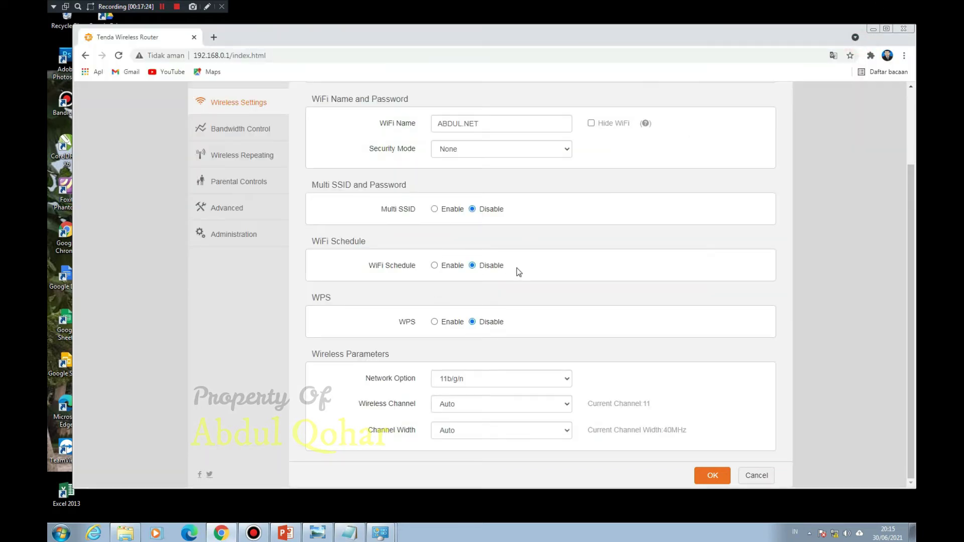
scroll(427, 276, "up", 2)
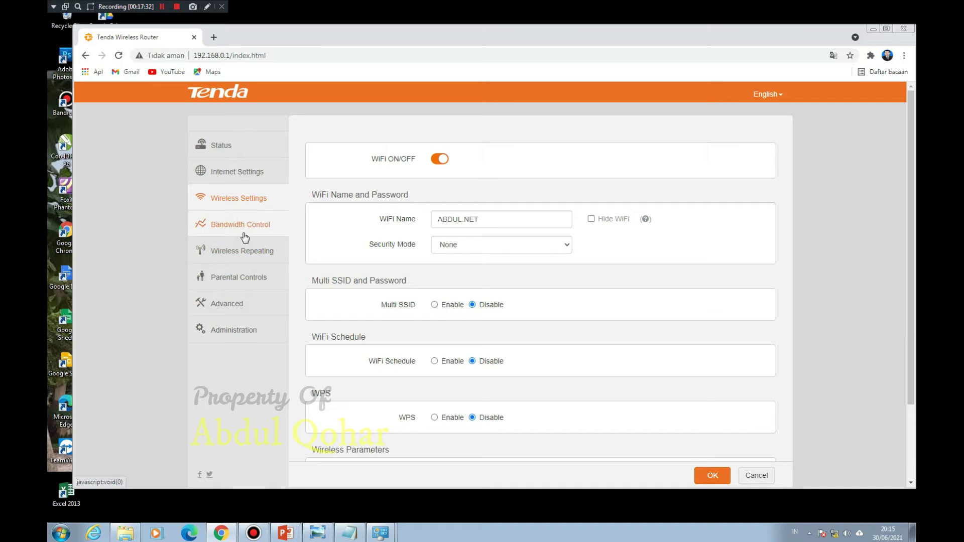
left_click(245, 237)
left_click(247, 197)
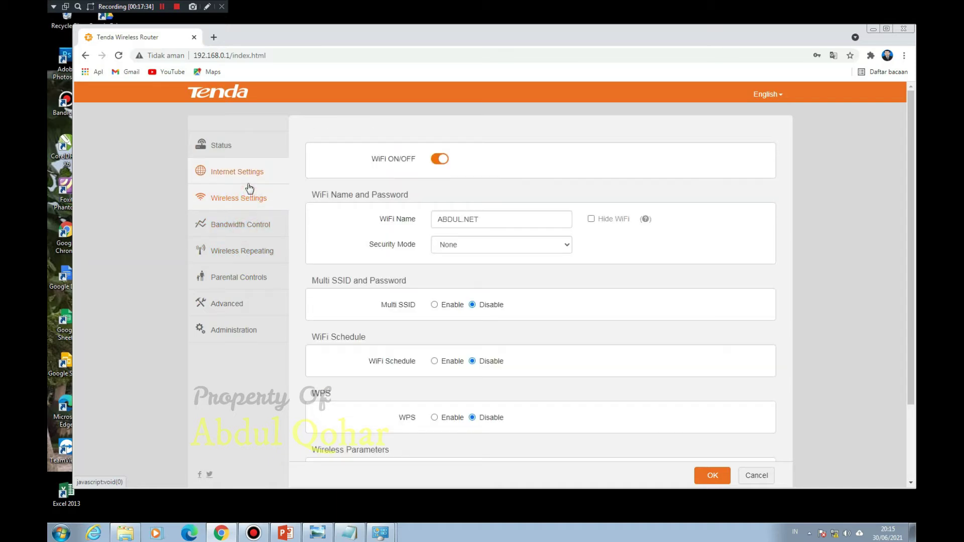
scroll(611, 297, "down", 2)
left_click(245, 209)
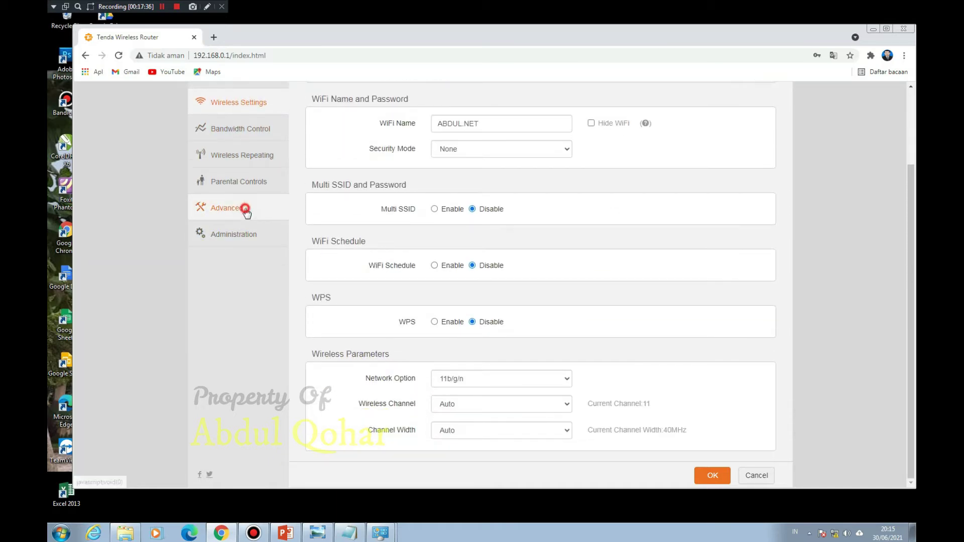
scroll(486, 273, "down", 5)
scroll(486, 273, "up", 5)
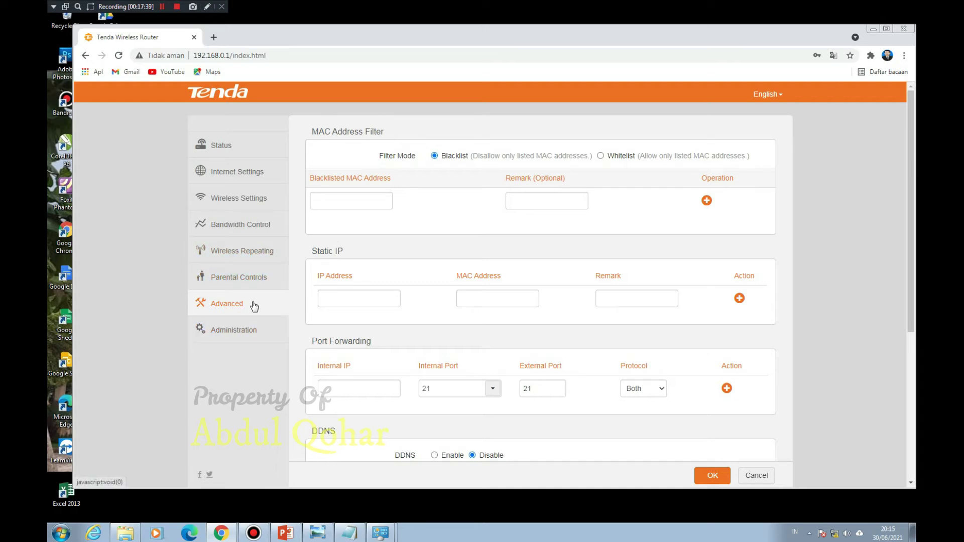
left_click(248, 278)
left_click(239, 330)
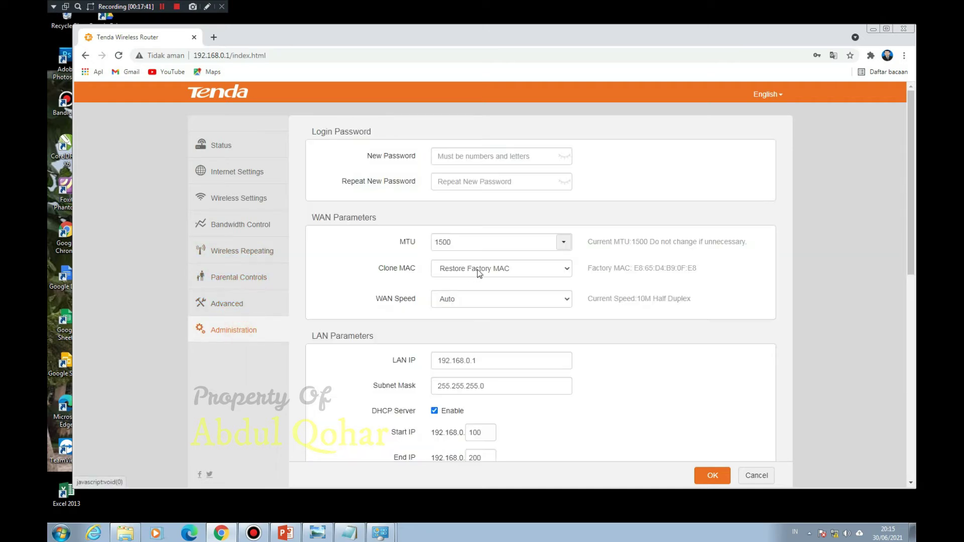
scroll(478, 272, "down", 3)
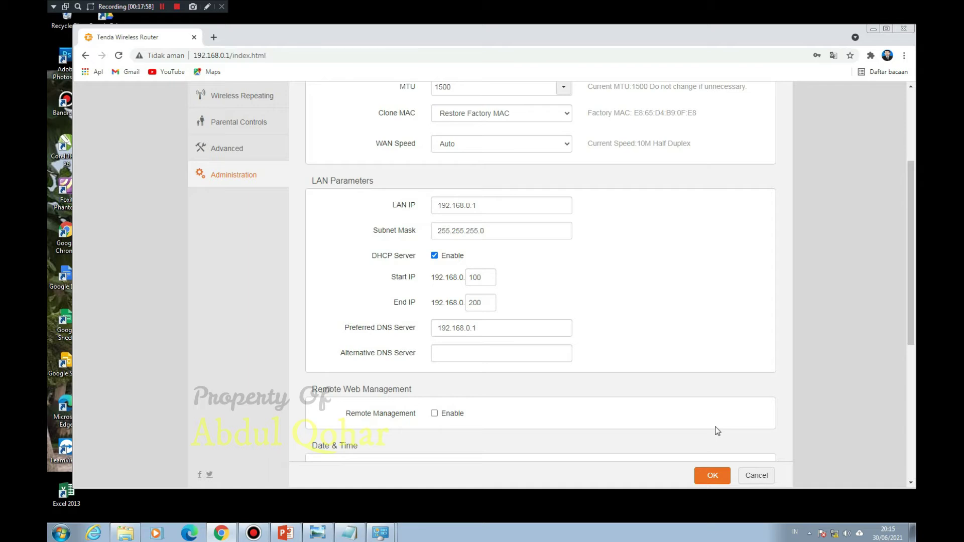
Step: Change the LAN IP to 192.168.20.2, checking the planned address in the notes
left_click_drag(499, 207, 471, 208)
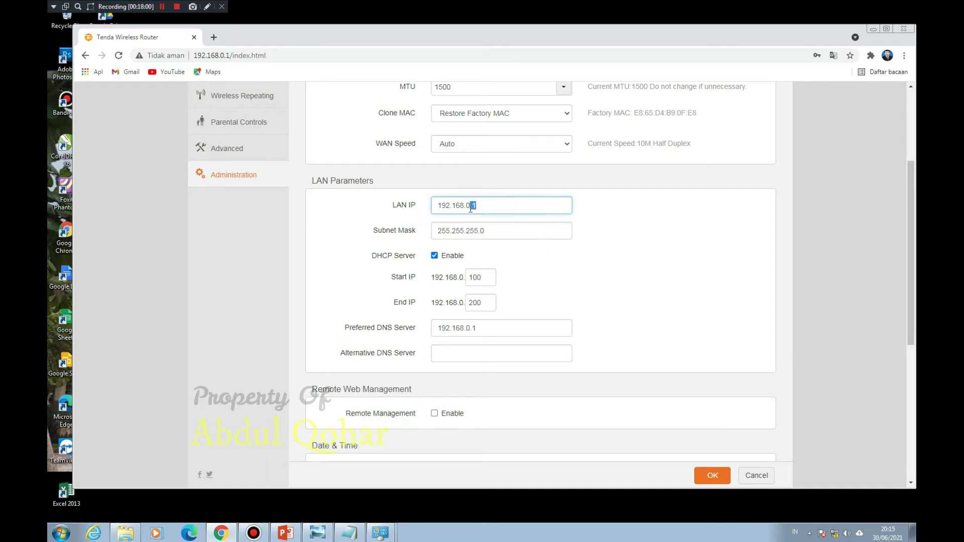
left_click(489, 210)
left_click_drag(488, 203, 470, 205)
type("20")
left_click(350, 533)
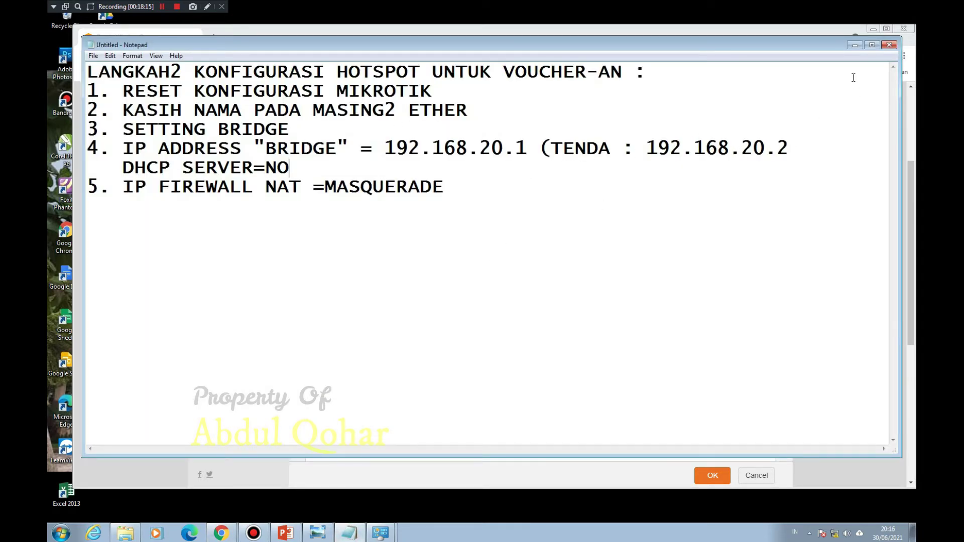
left_click(855, 45)
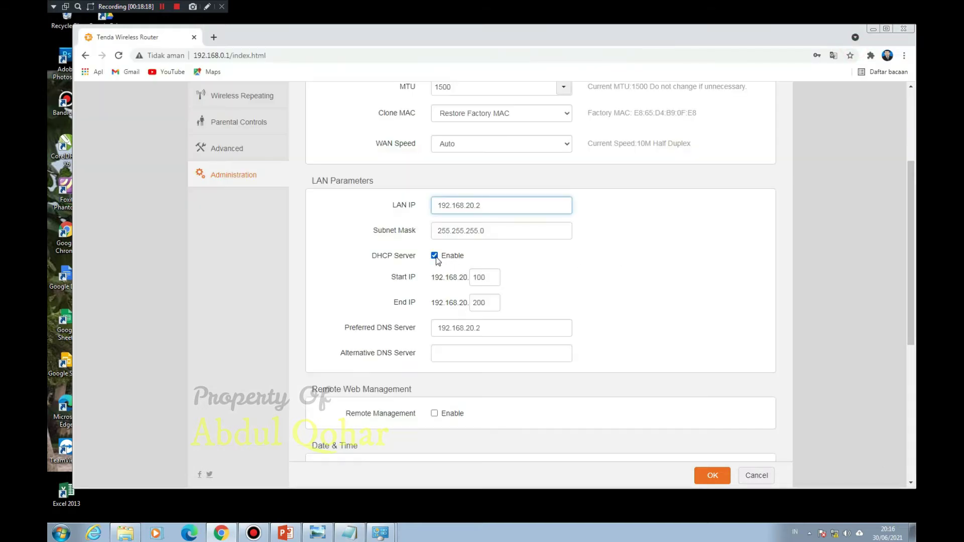
Step: Disable the DHCP server, save, and accept the IP change and reboot prompt
left_click(435, 257)
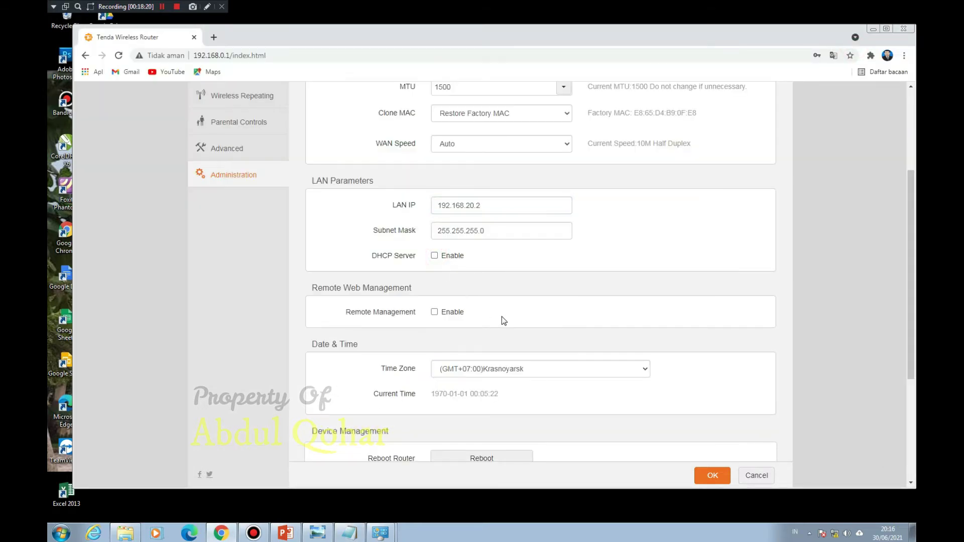
scroll(532, 310, "down", 1)
scroll(532, 309, "down", 1)
scroll(531, 309, "up", 3)
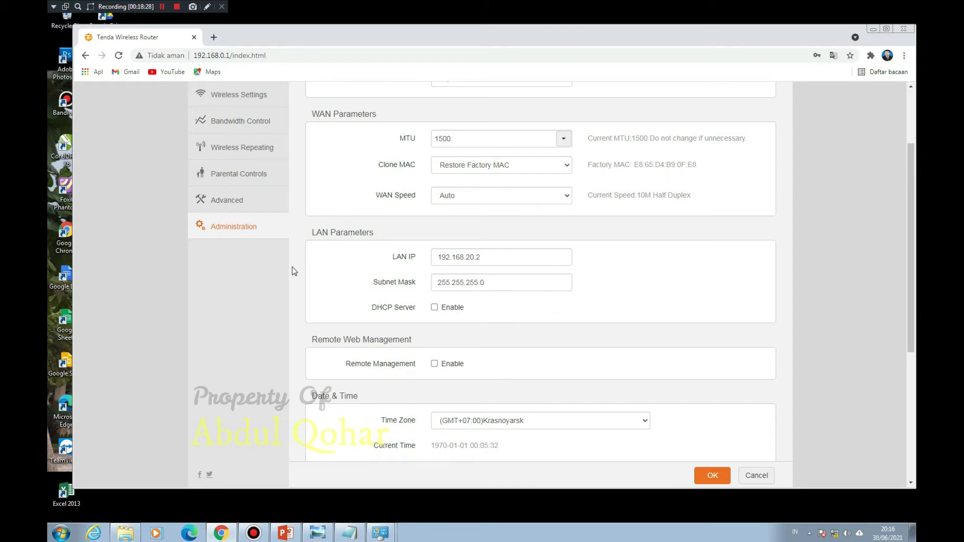
scroll(453, 324, "up", 3)
scroll(453, 324, "down", 5)
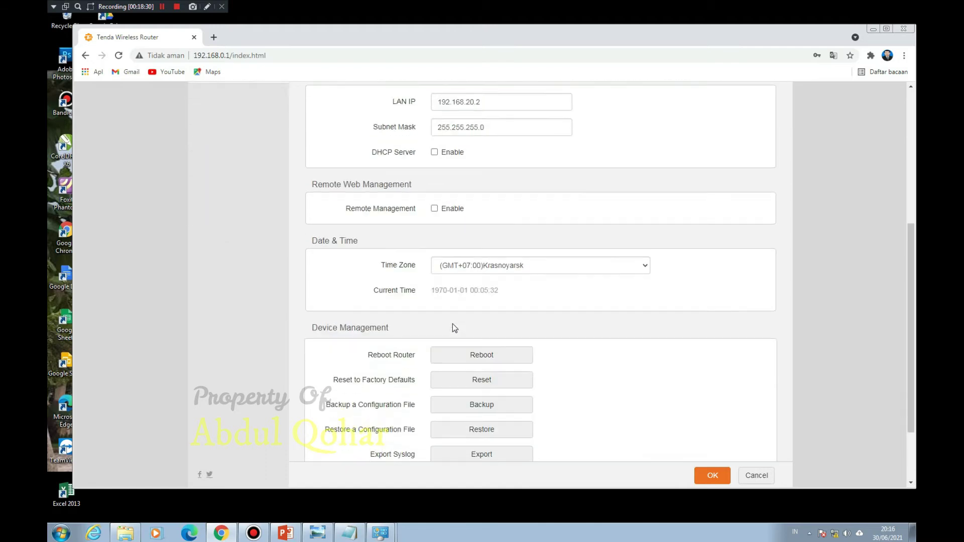
scroll(453, 324, "down", 2)
scroll(618, 372, "up", 1)
scroll(658, 417, "down", 1)
left_click(707, 476)
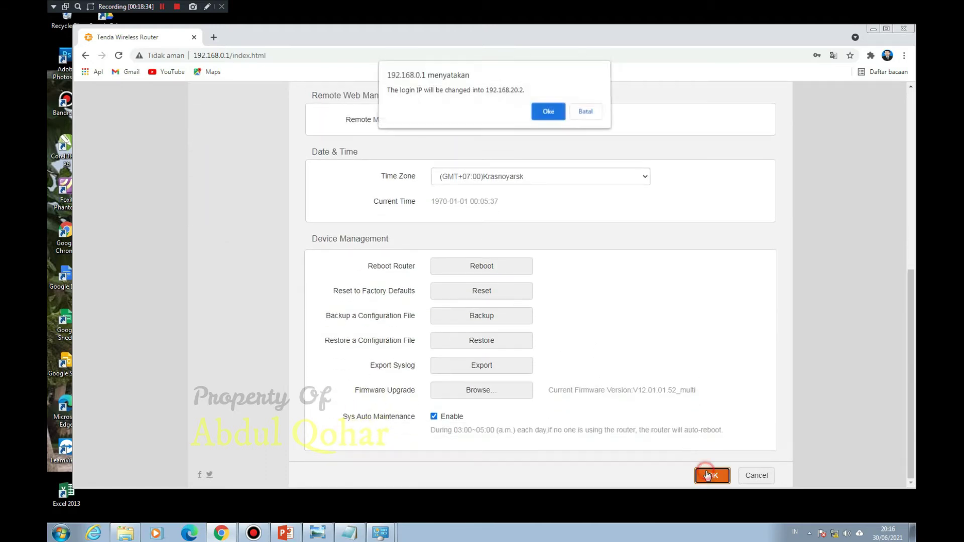
left_click(541, 114)
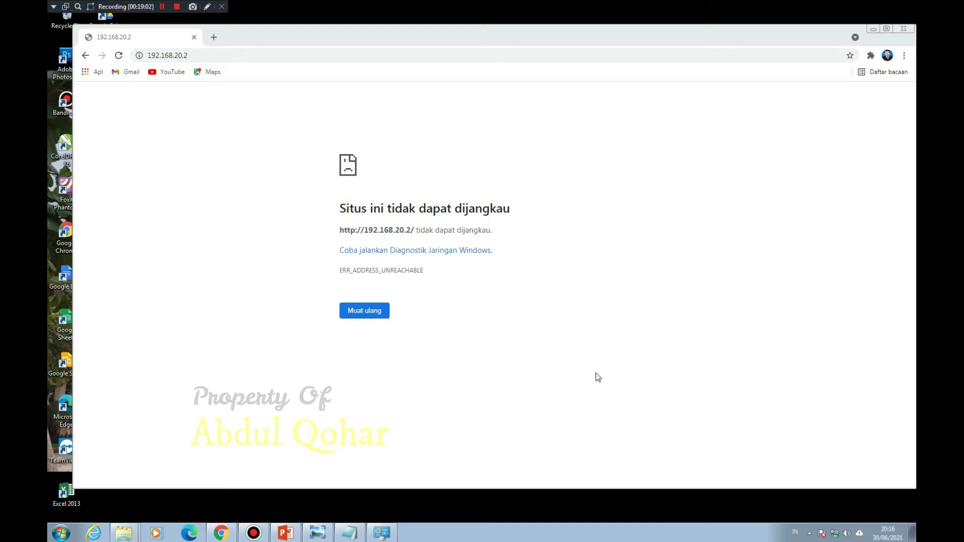
Step: Select the unreachable 192.168.20.2 address in Chrome's address bar for editing
left_click(205, 56)
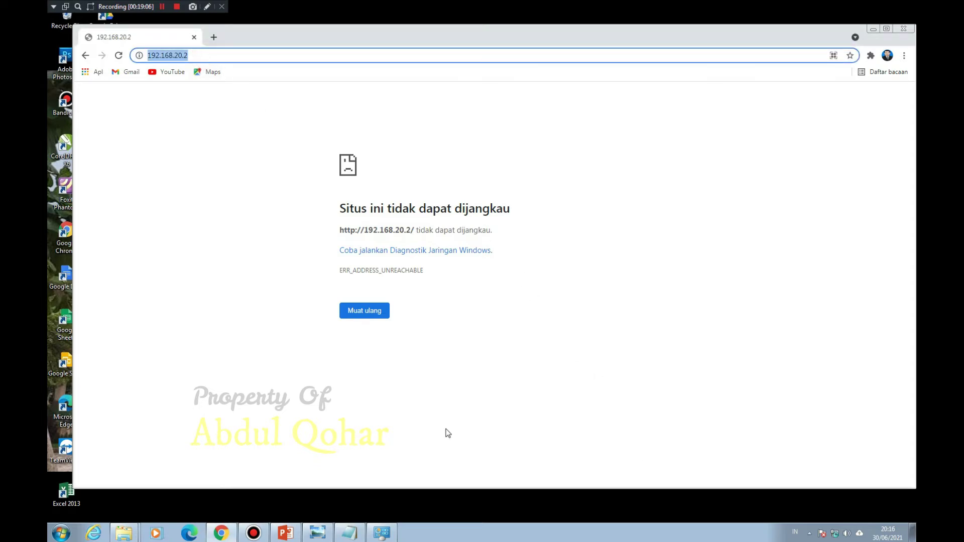
Step: Check the Local Area Connection's current address details in Network Connections
left_click(382, 533)
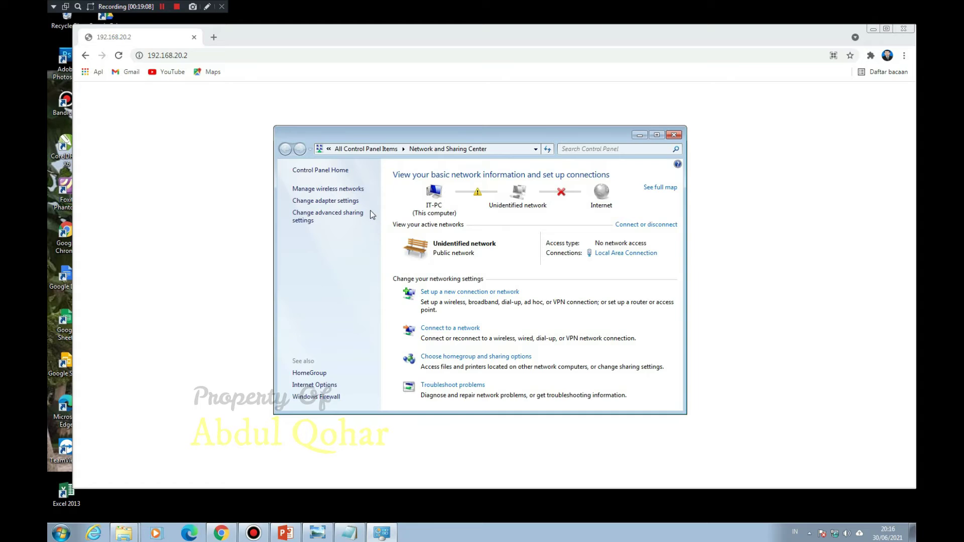
left_click(346, 201)
double_click(309, 185)
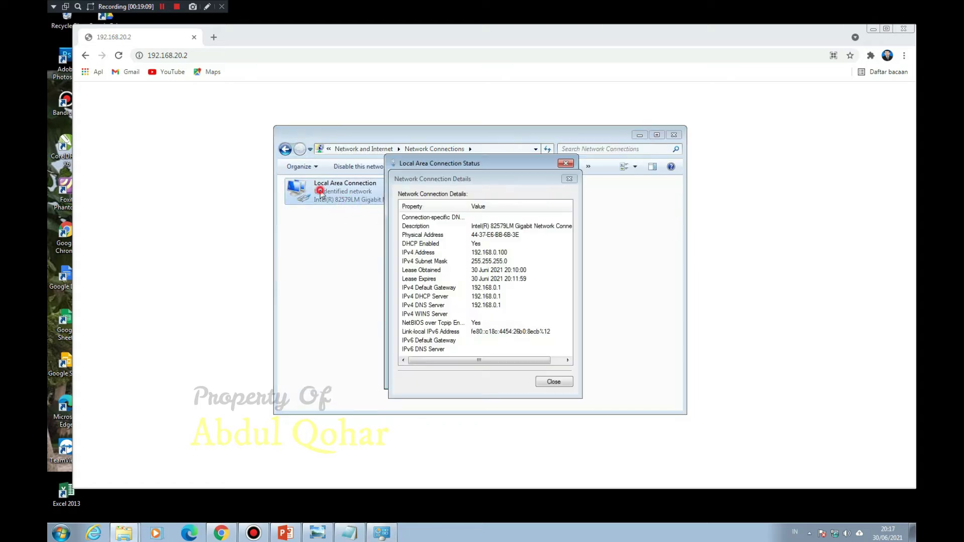
left_click(556, 383)
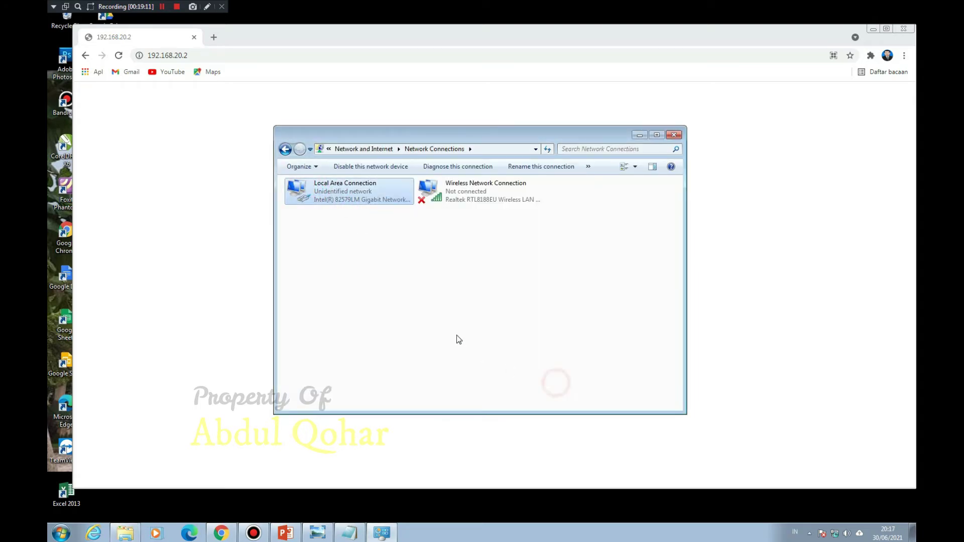
Step: Give the Local Area Connection a manual IPv4 address 192.168.20.x with its subnet mask
right_click(320, 187)
left_click(370, 288)
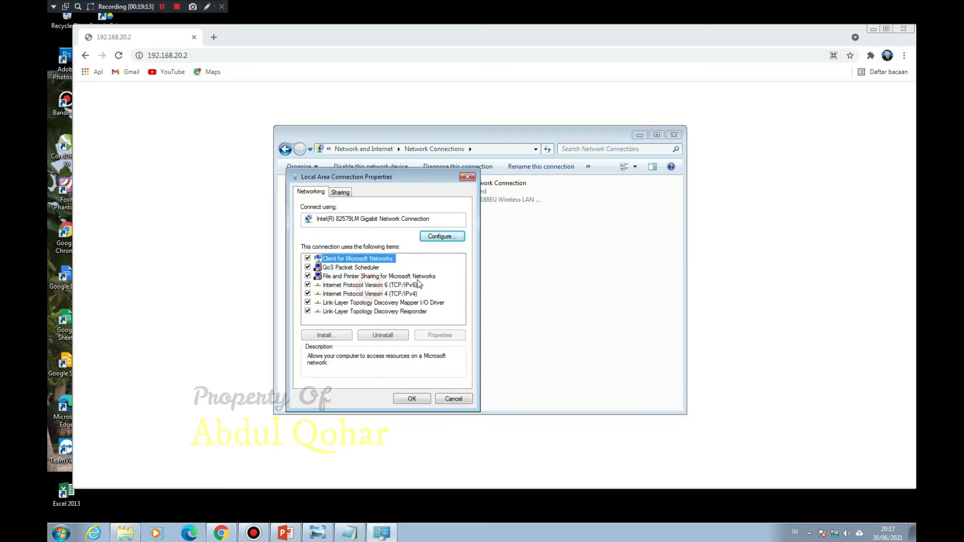
double_click(389, 293)
left_click(389, 289)
left_click(423, 301)
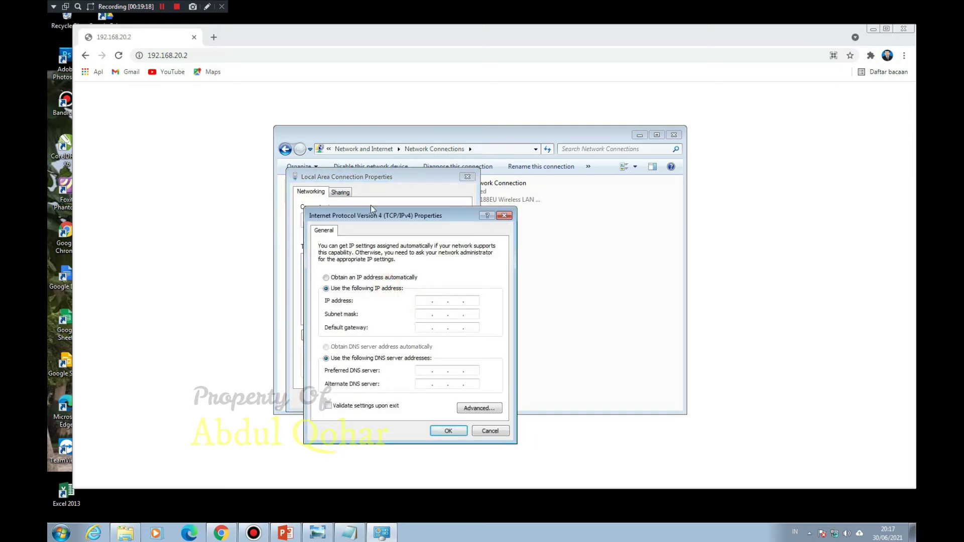
type("192 . 168 . 20 . 3")
left_click(431, 315)
left_click(448, 431)
left_click(402, 398)
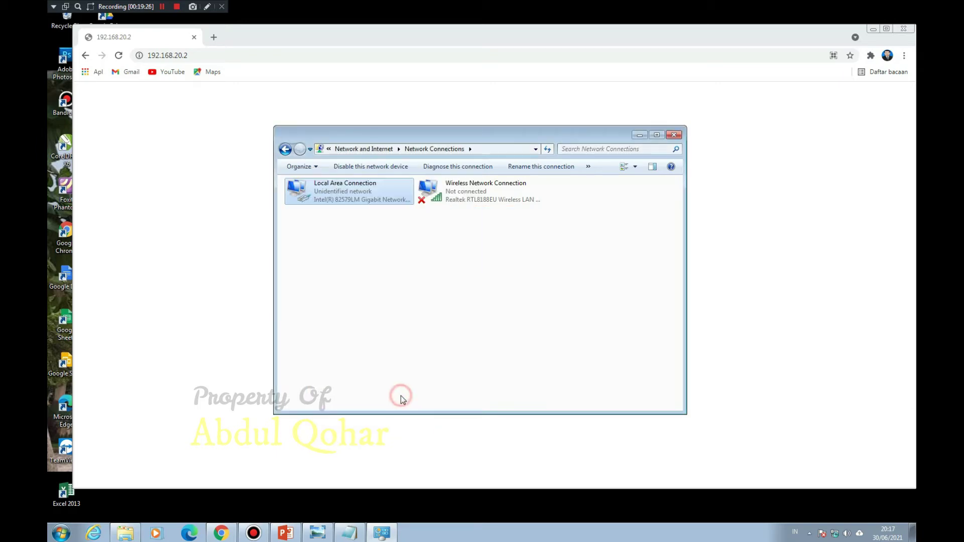
Step: Disable and re-enable the Local Area Connection, then return to Chrome
right_click(359, 193)
left_click(372, 201)
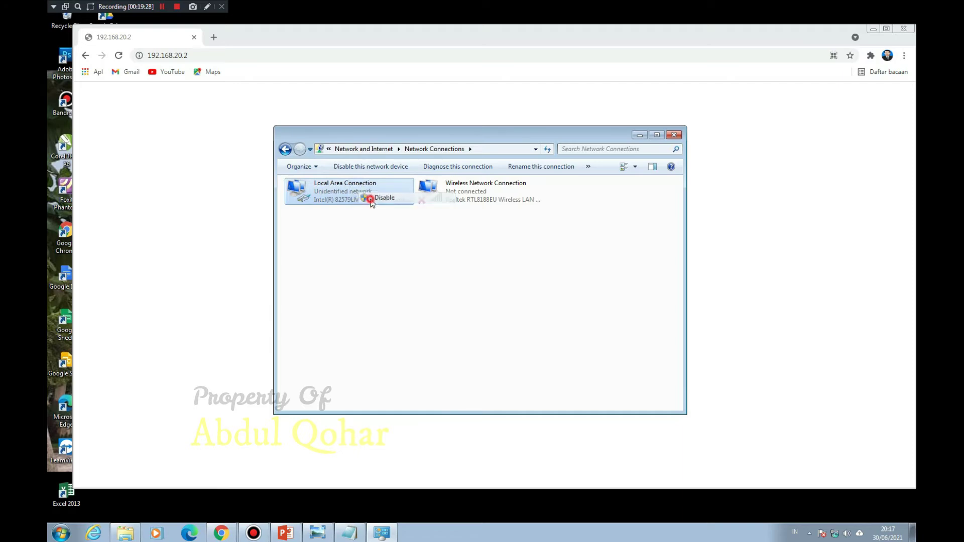
double_click(339, 196)
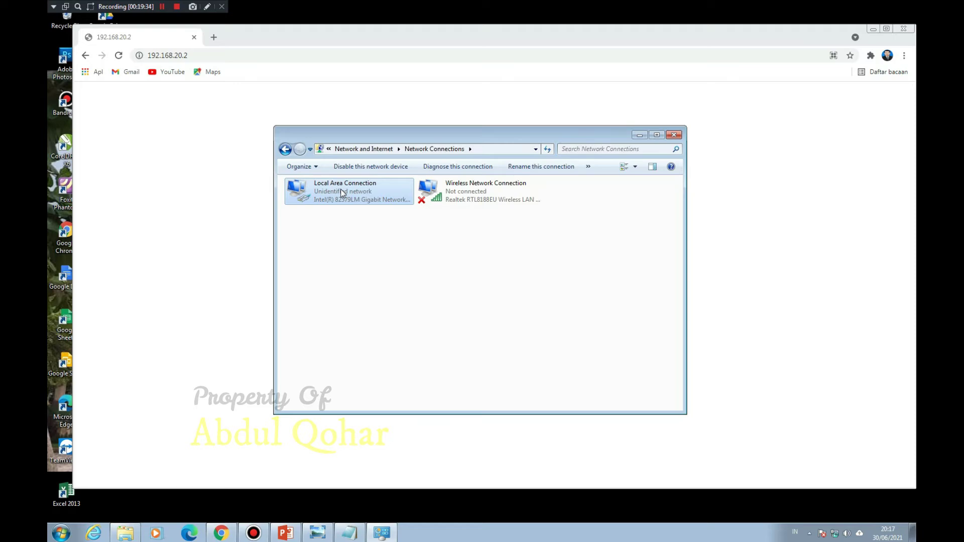
left_click(310, 56)
Step: Reload the Tenda admin page at 192.168.20.2 and go to Advanced settings
key("Return")
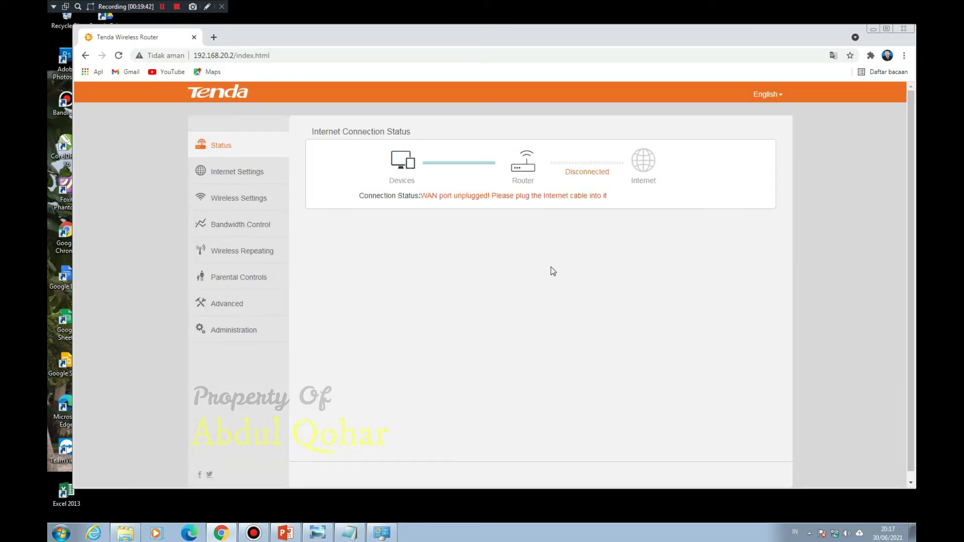
left_click(235, 306)
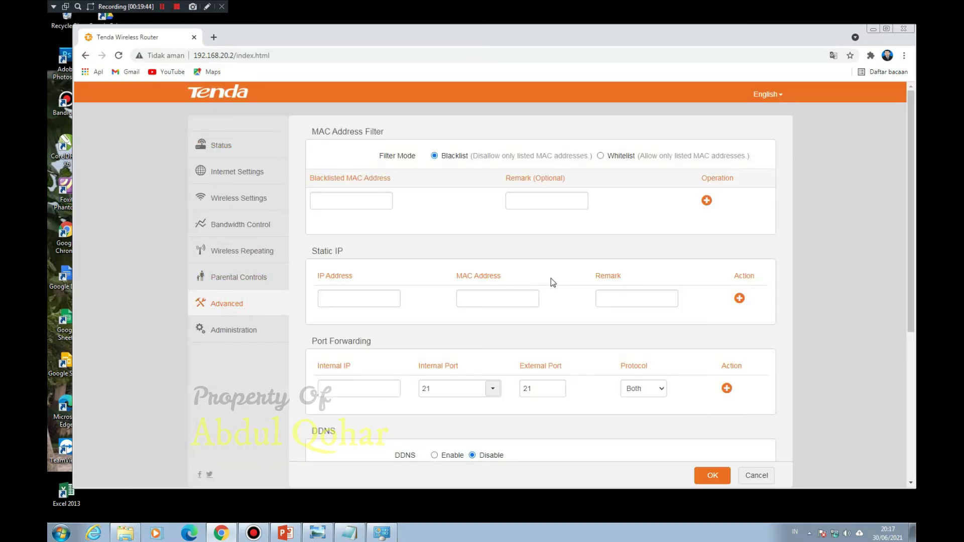
scroll(556, 280, "down", 5)
scroll(556, 280, "up", 4)
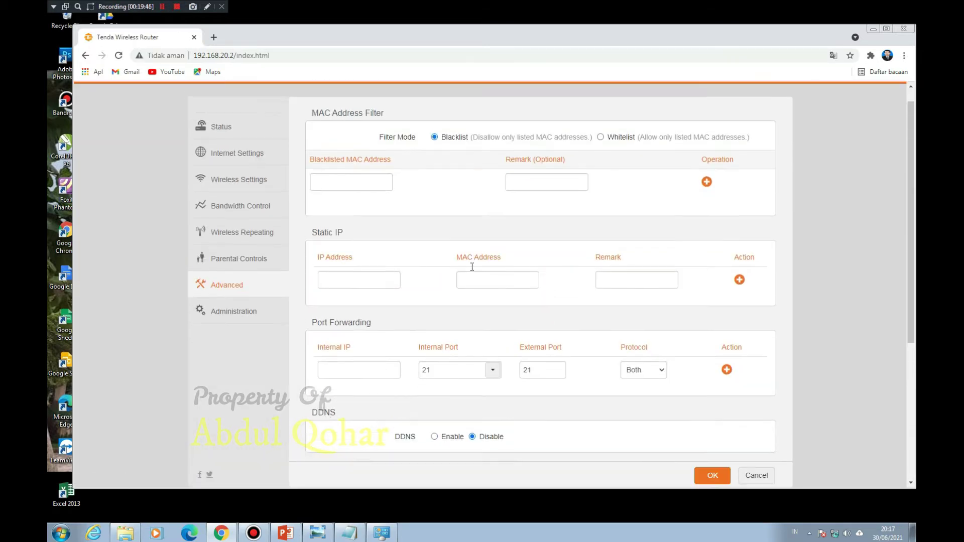
scroll(318, 267, "up", 1)
Step: Confirm the LAN IP is 192.168.20.2 under Administration, then open Wireless Settings
left_click(237, 329)
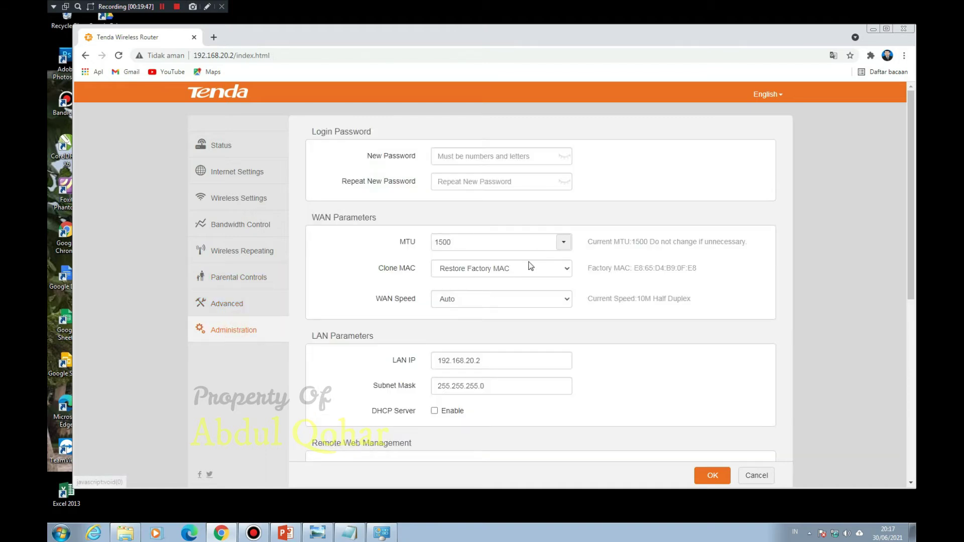
scroll(553, 264, "down", 5)
scroll(570, 251, "down", 1)
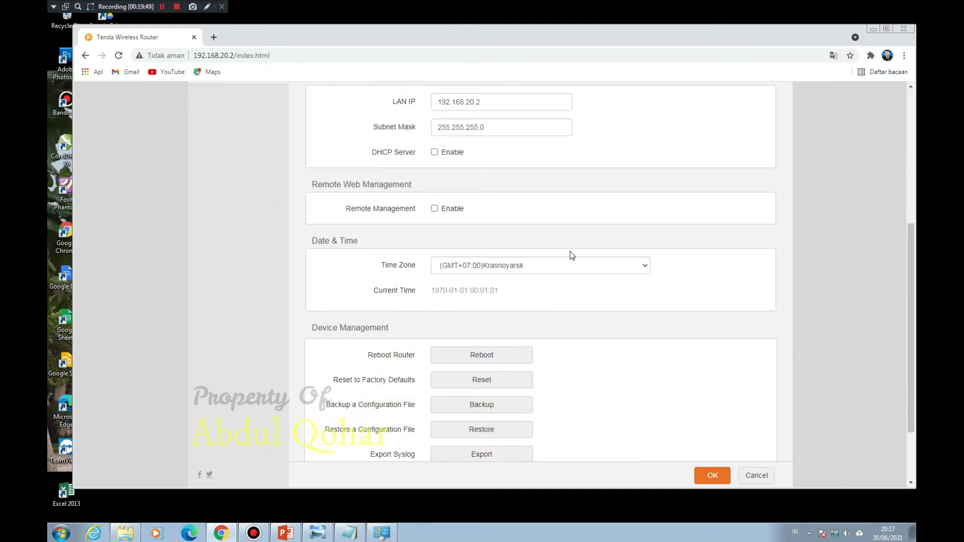
scroll(571, 252, "up", 3)
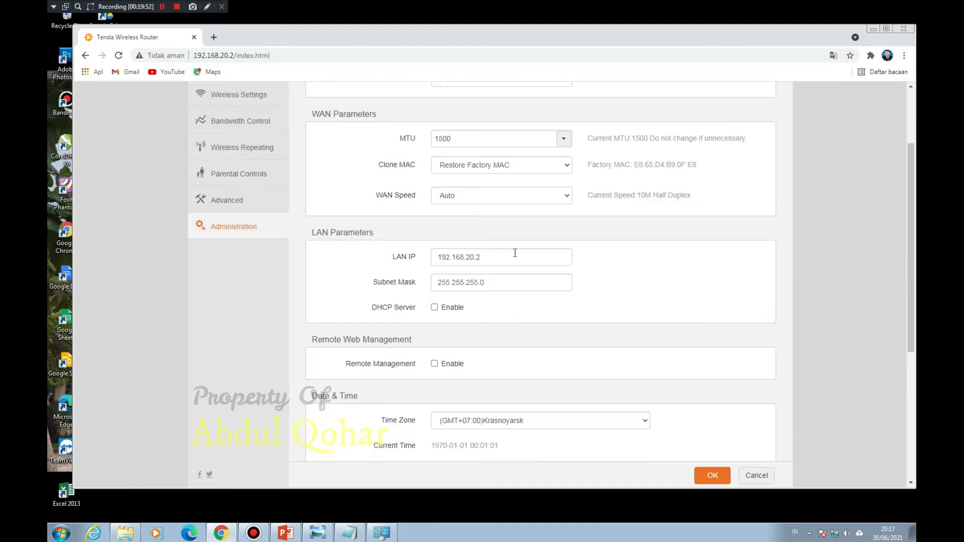
left_click(483, 259)
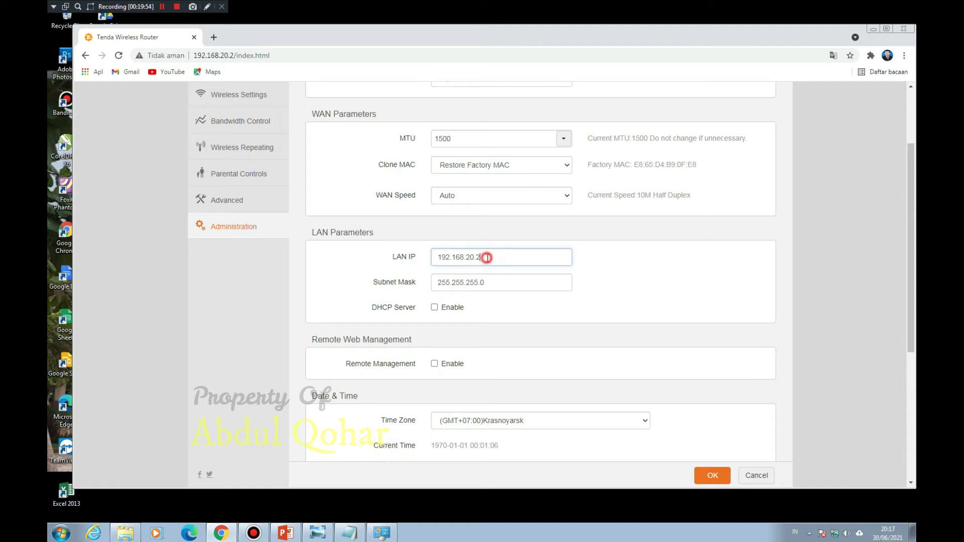
left_click_drag(483, 258, 470, 258)
left_click(481, 259)
scroll(308, 325, "up", 3)
left_click(239, 198)
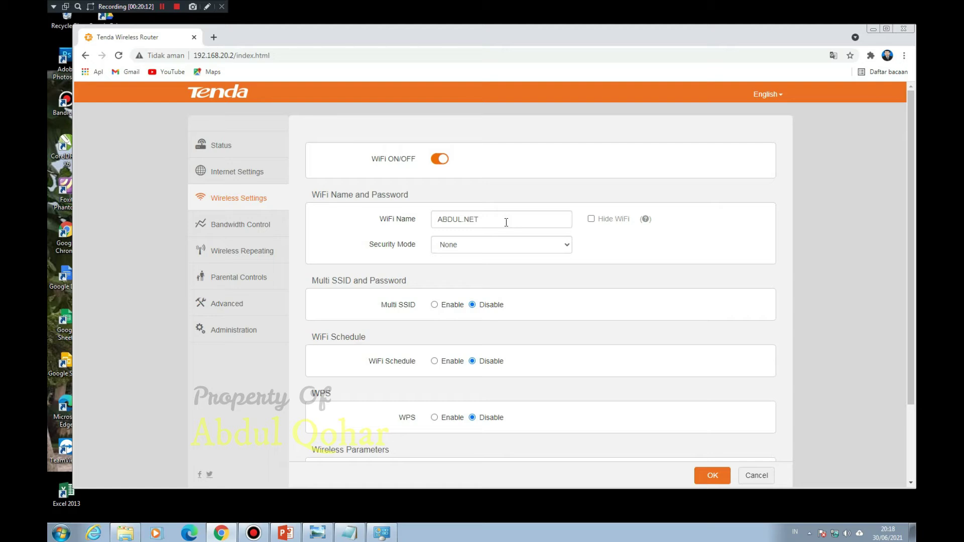
left_click(484, 249)
left_click(484, 251)
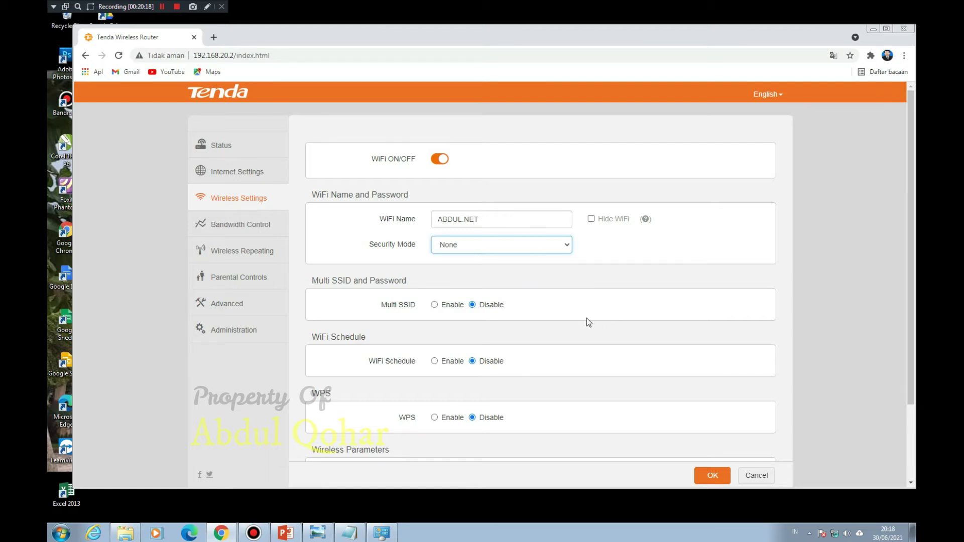
scroll(587, 318, "down", 2)
scroll(587, 318, "up", 2)
Step: Enter and repeat a new router login password under Administration, then save it
left_click(227, 330)
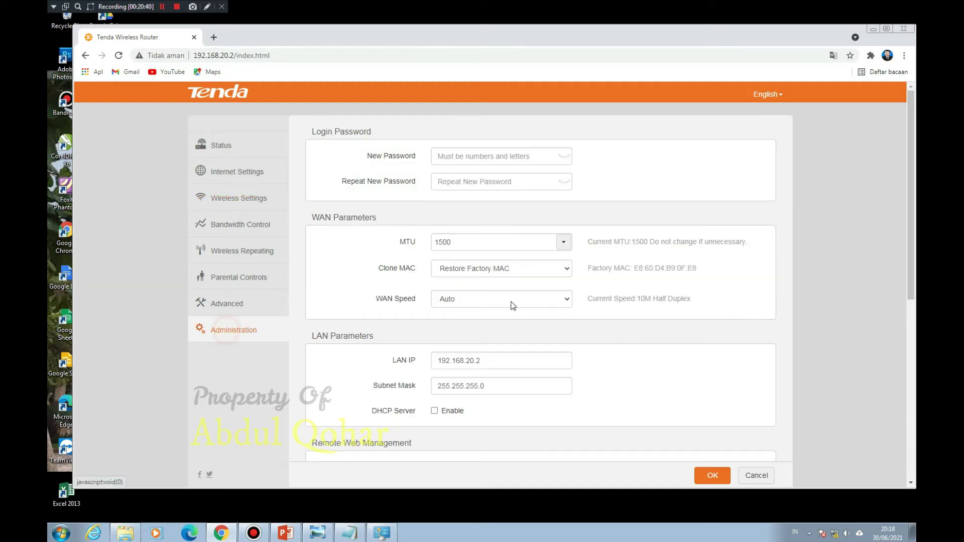
left_click(490, 157)
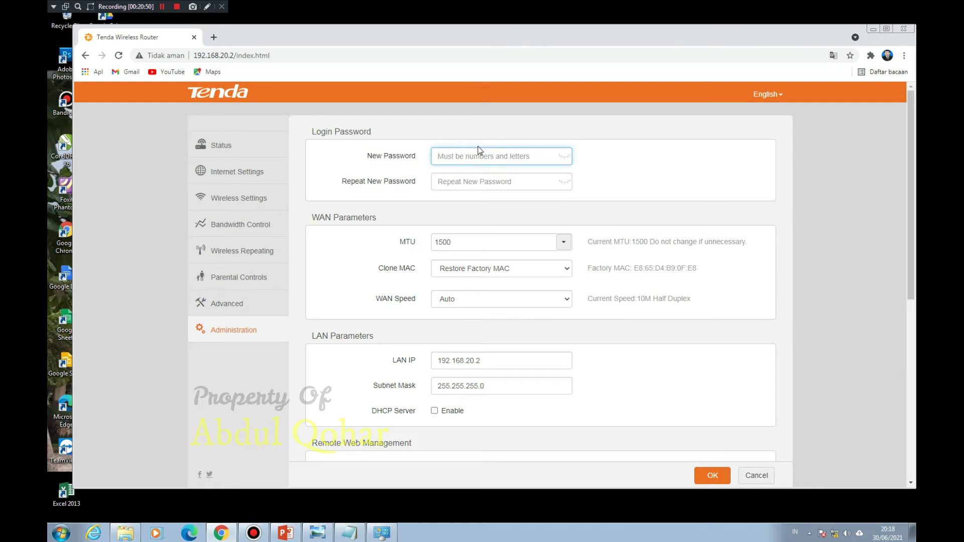
type("•••••")
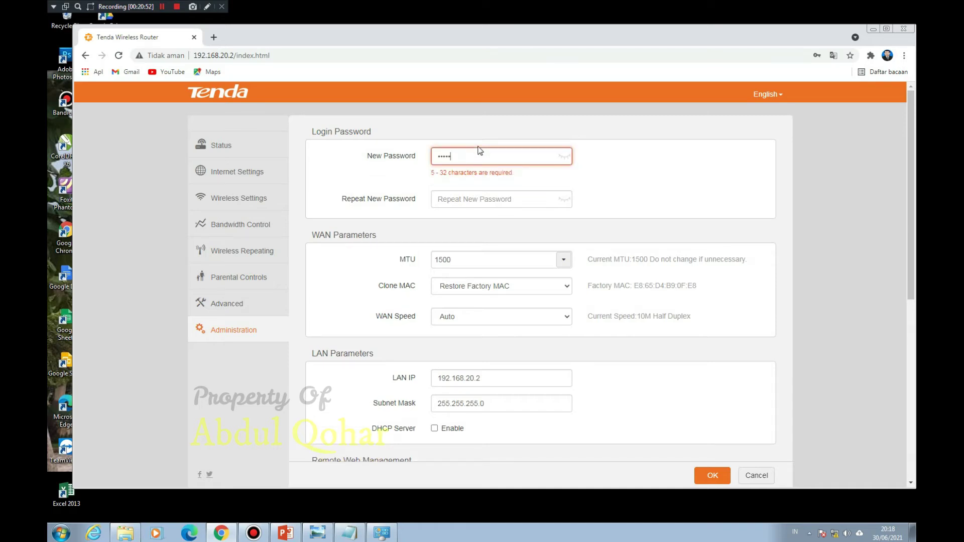
type("••••")
key("Tab")
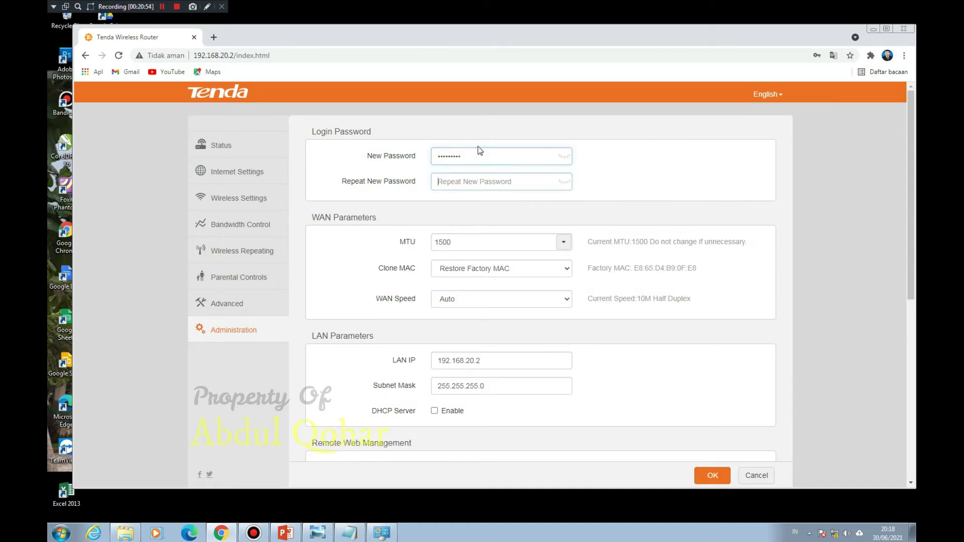
type("••••••")
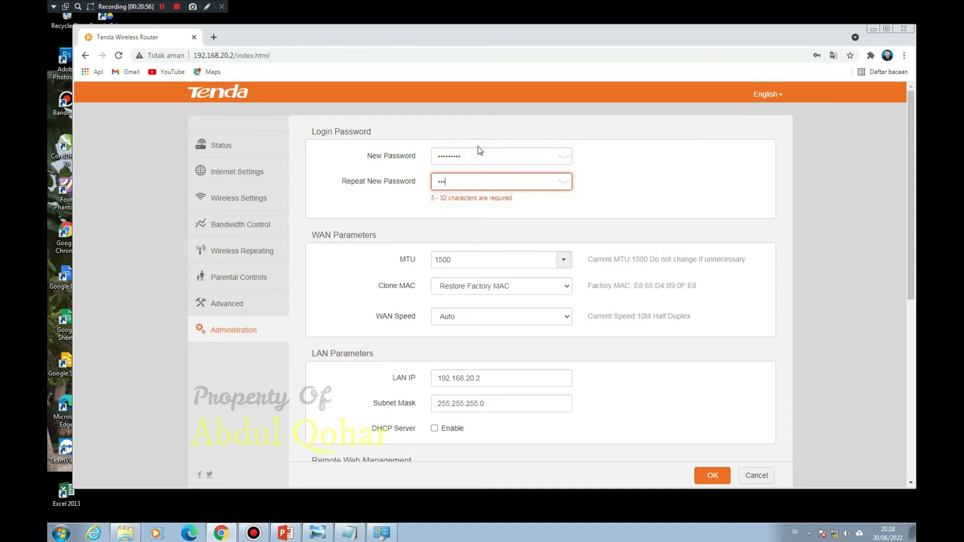
type("•••")
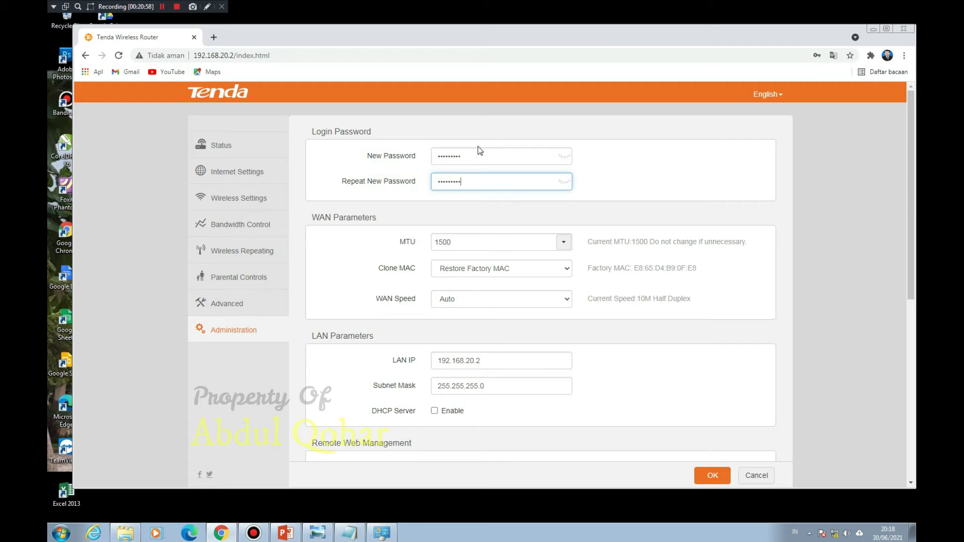
scroll(681, 359, "down", 4)
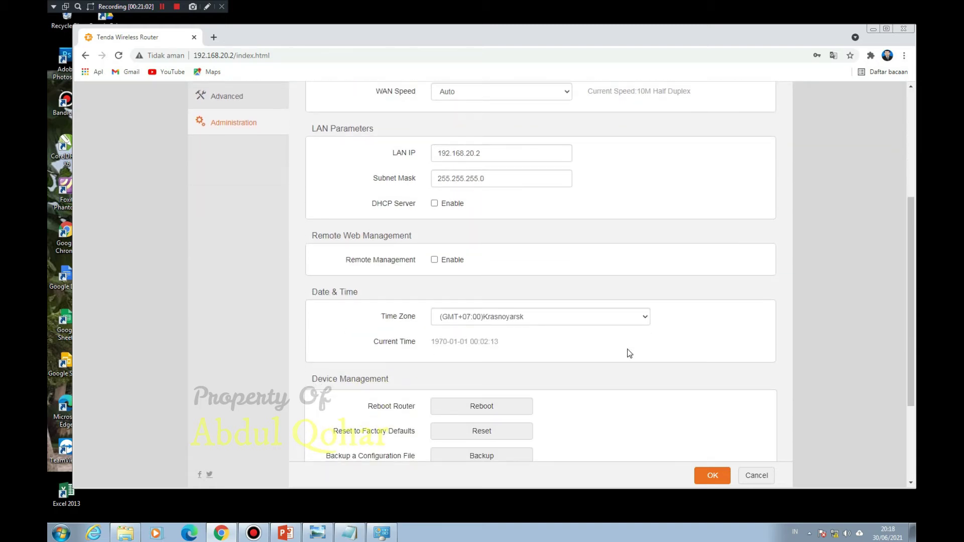
scroll(628, 352, "down", 3)
scroll(628, 351, "up", 6)
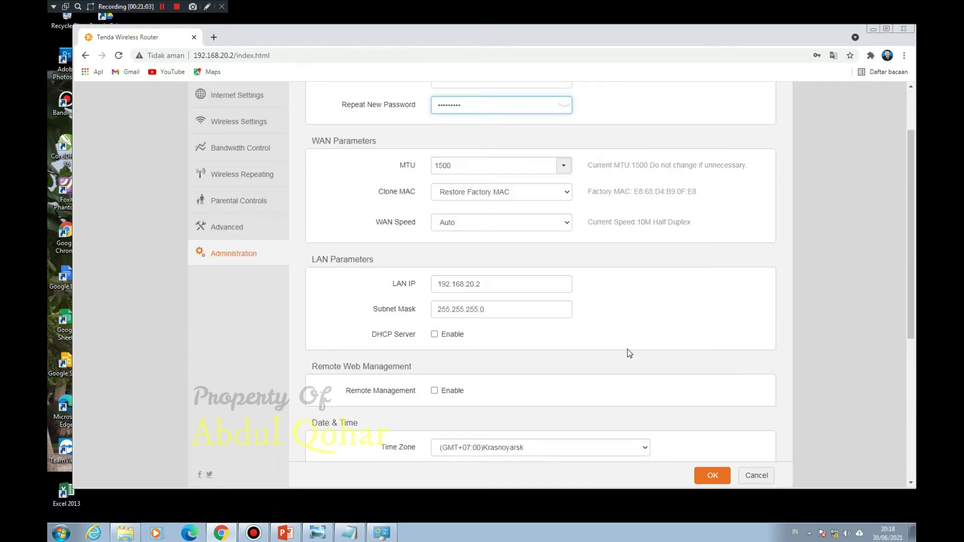
left_click(712, 478)
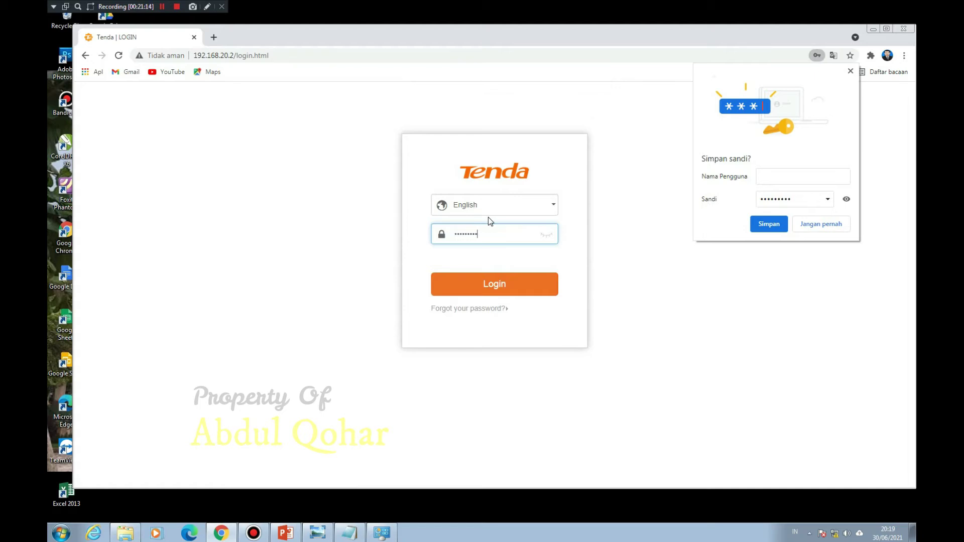
Step: Log in with the new password, decline saving it, close Chrome, and show the MODEL PEMASANGAN diagram
left_click(514, 289)
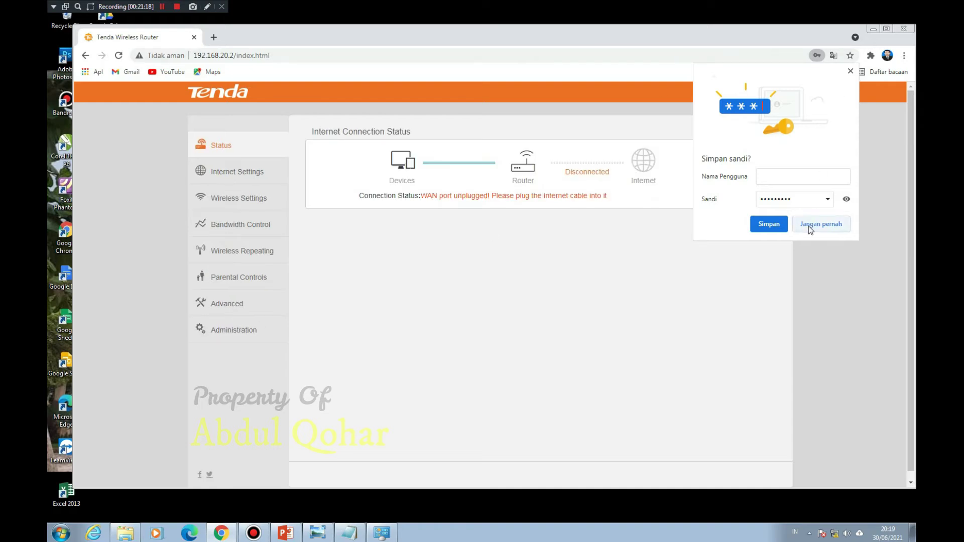
left_click(851, 71)
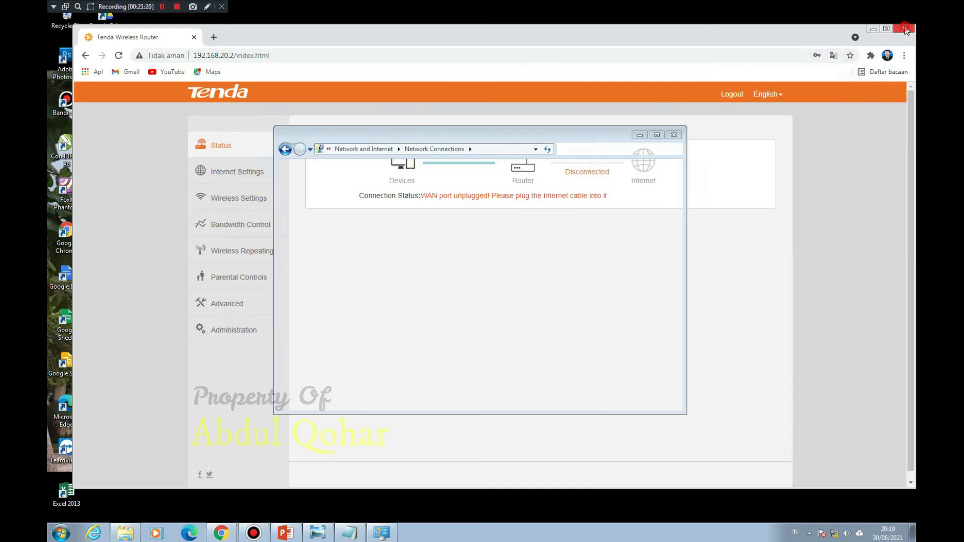
left_click(904, 28)
left_click(317, 533)
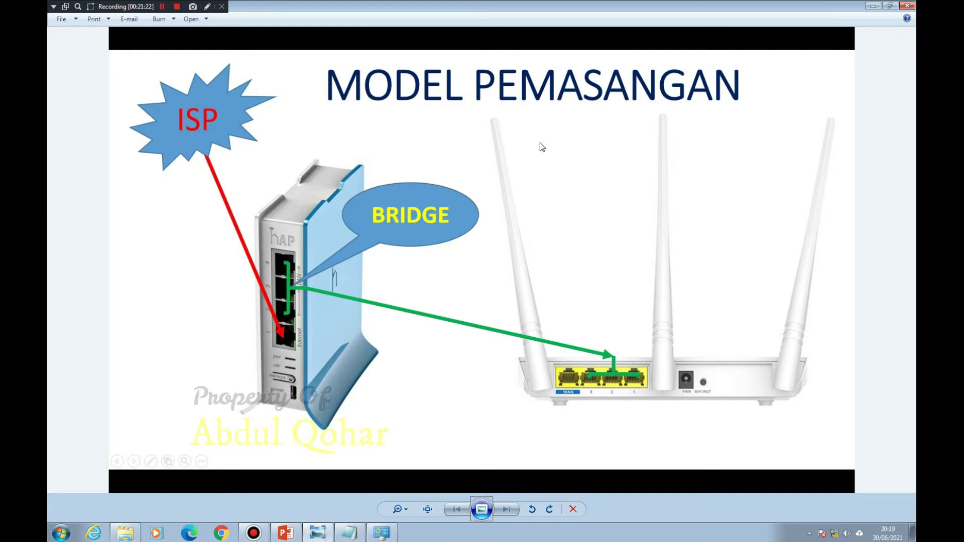
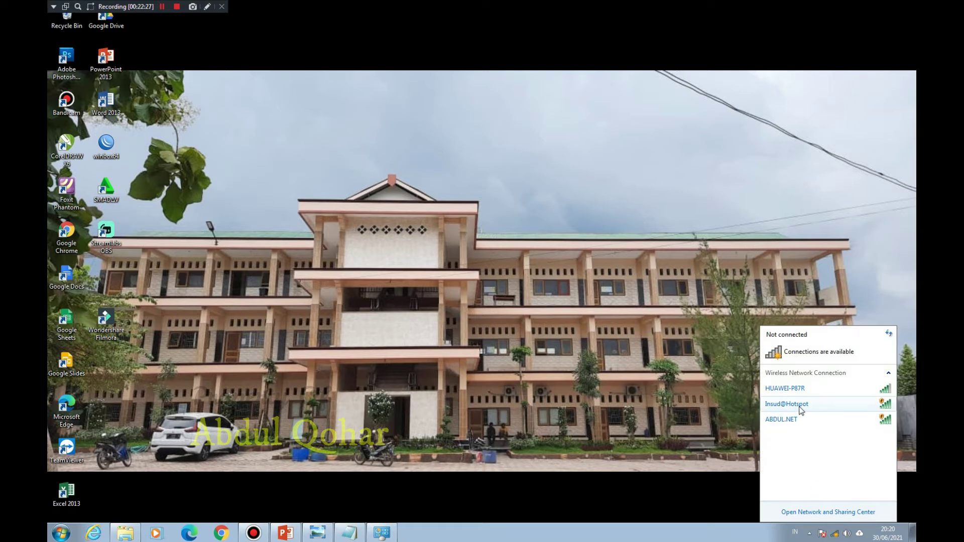
Step: Connect to the ABDUL.NET wireless network from the tray network list
left_click(789, 420)
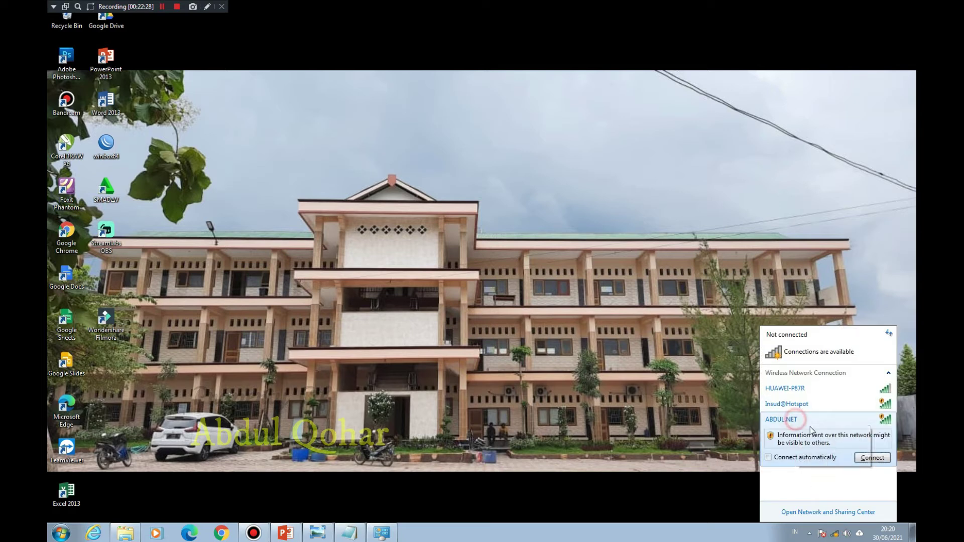
left_click(872, 458)
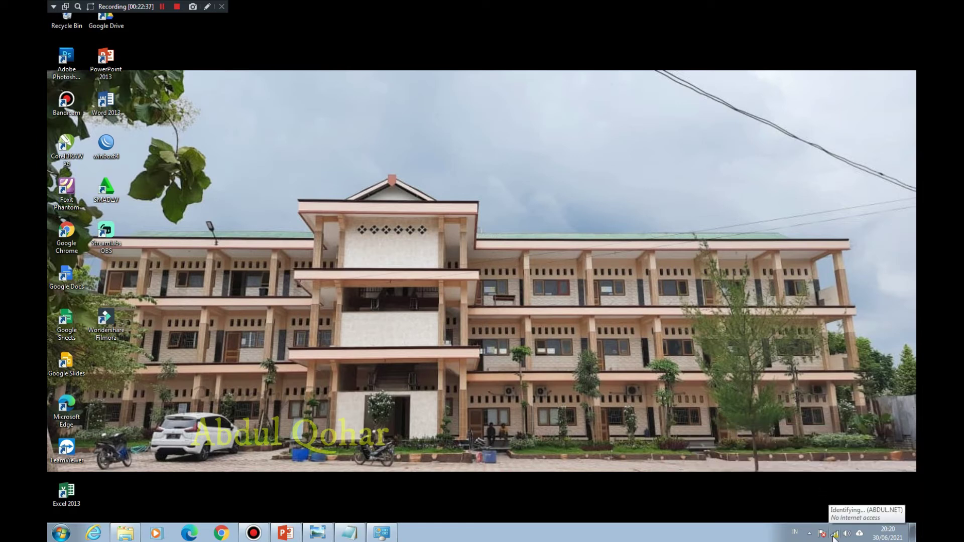
Step: Open Chrome on a new tab and go to abdul.net
left_click(221, 532)
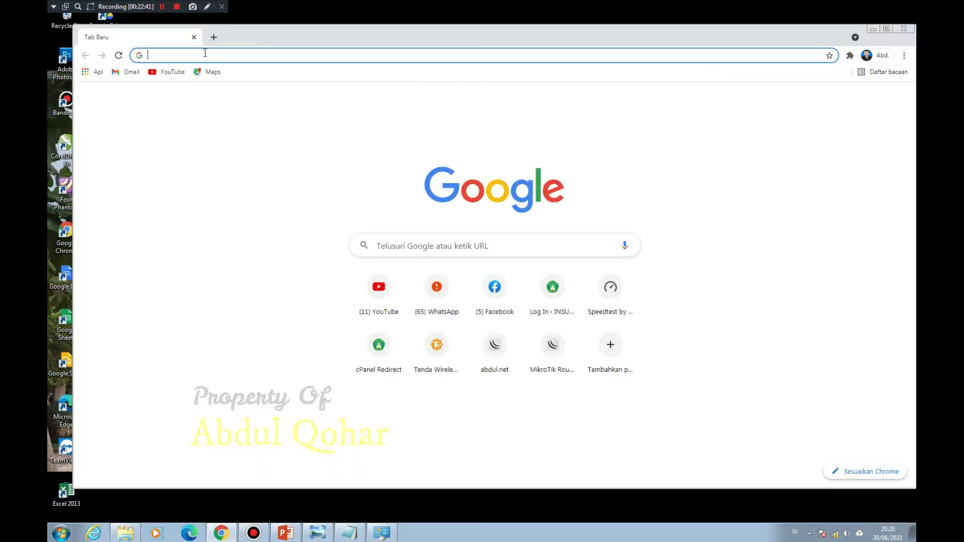
type("abdul.ne")
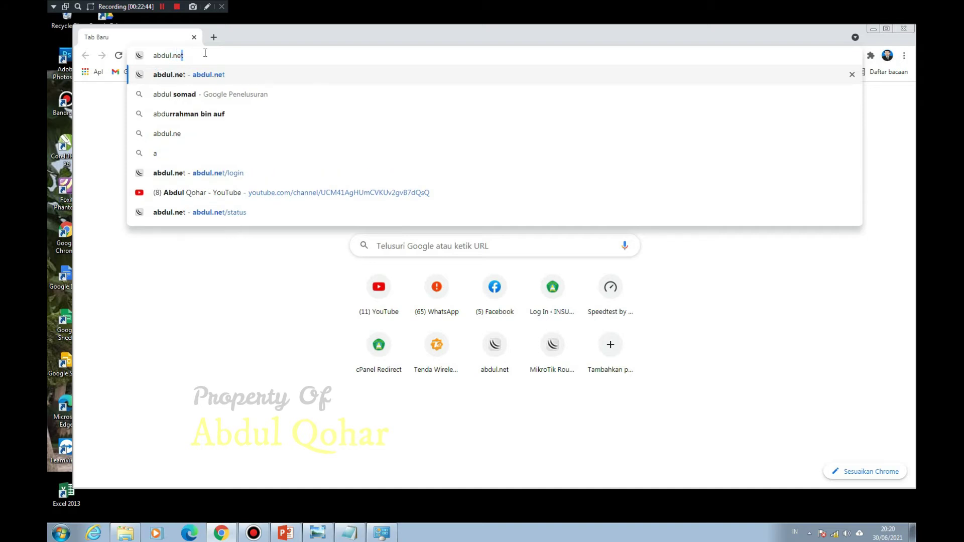
key("Return")
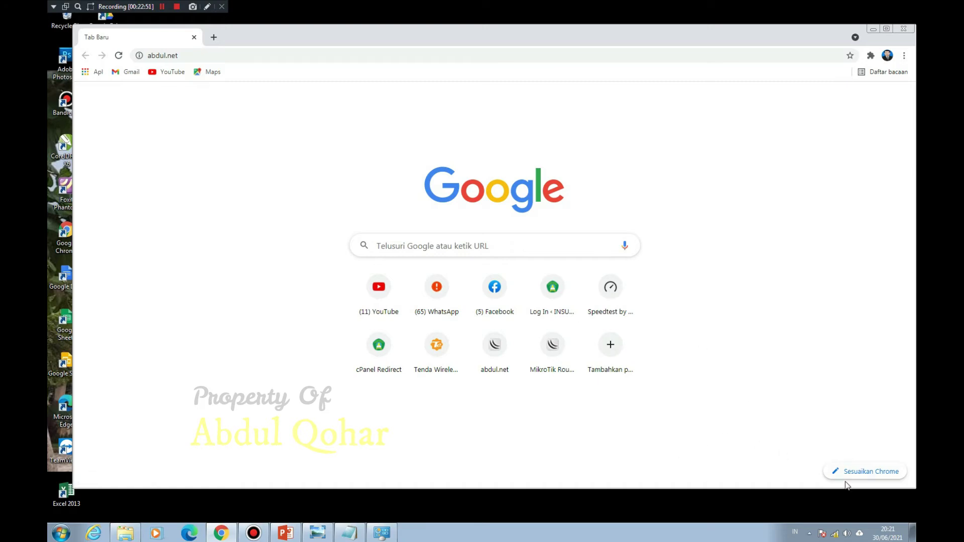
Step: Check the wireless connection's status details in Network Connections
left_click(382, 532)
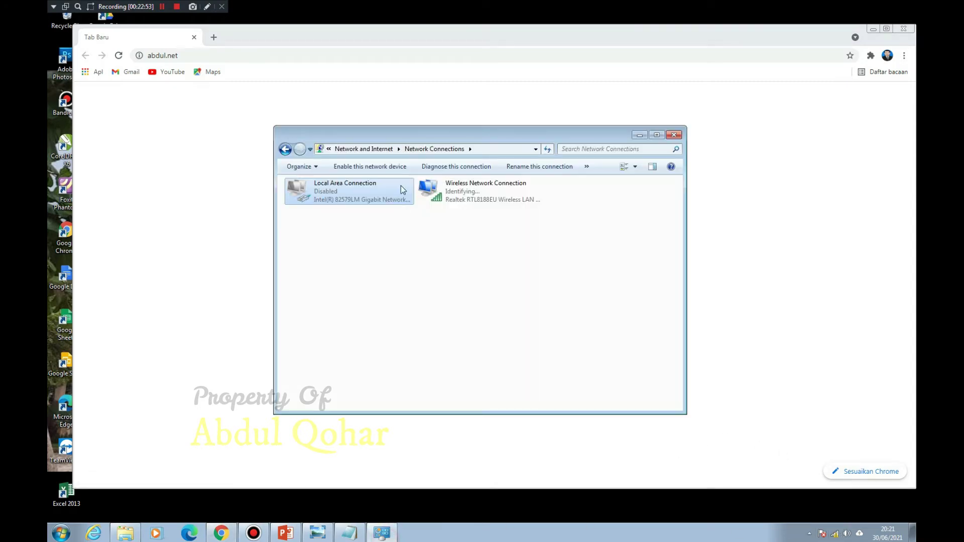
double_click(466, 206)
left_click(444, 281)
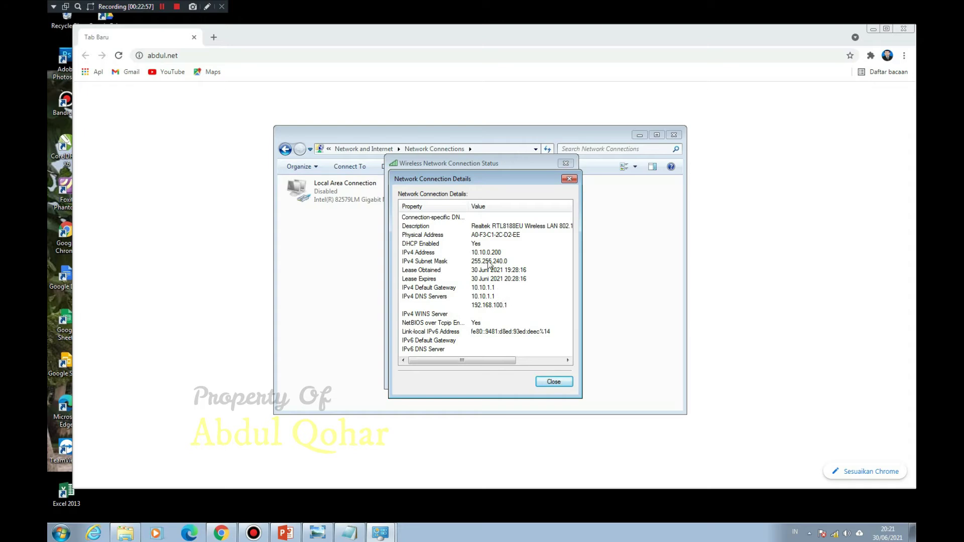
left_click(552, 383)
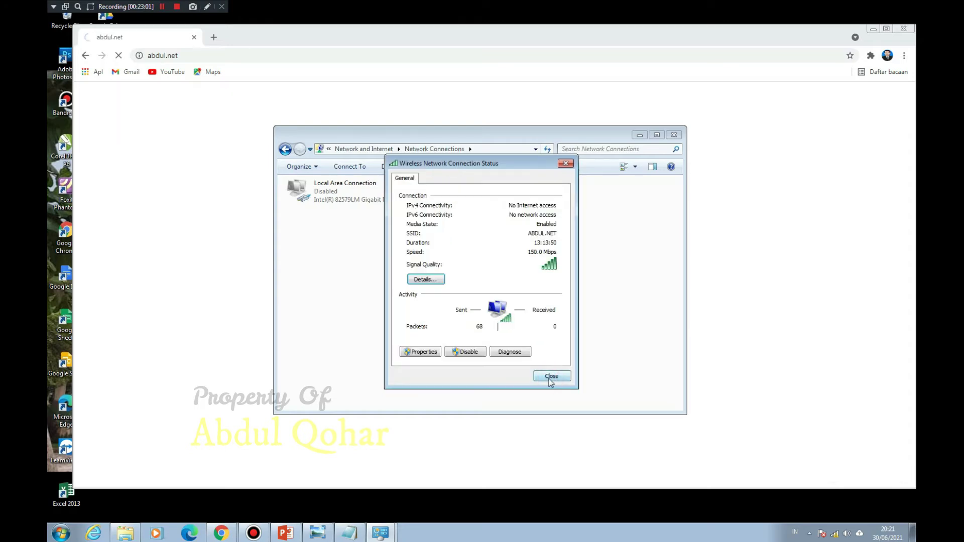
left_click(551, 377)
Step: Disable and re-enable the Wireless Network Connection, leaving its properties unchanged
right_click(463, 195)
left_click(486, 204)
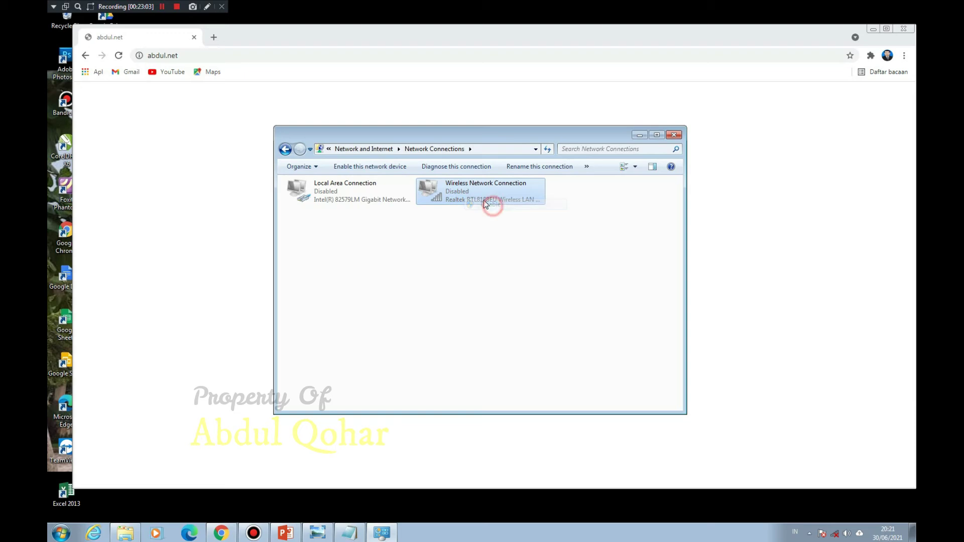
double_click(472, 194)
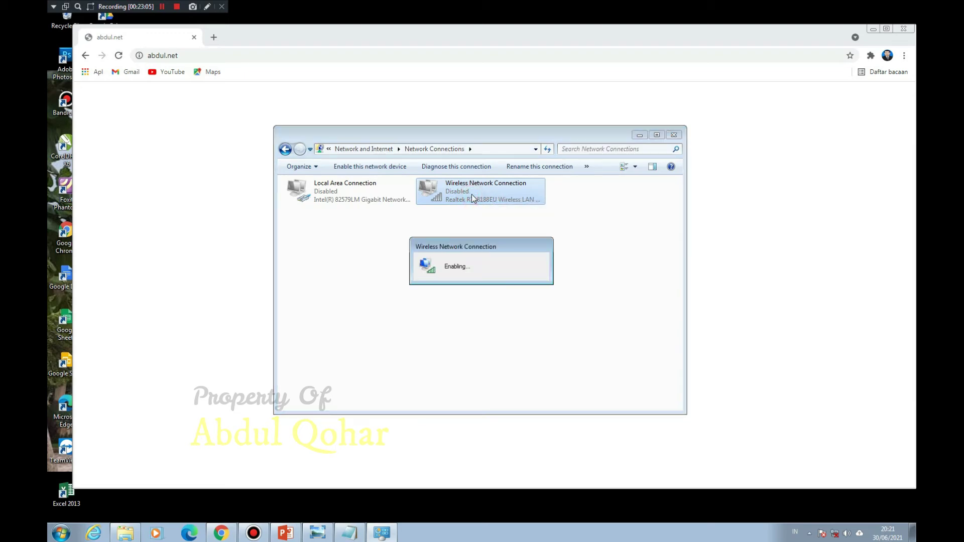
right_click(471, 195)
left_click(505, 276)
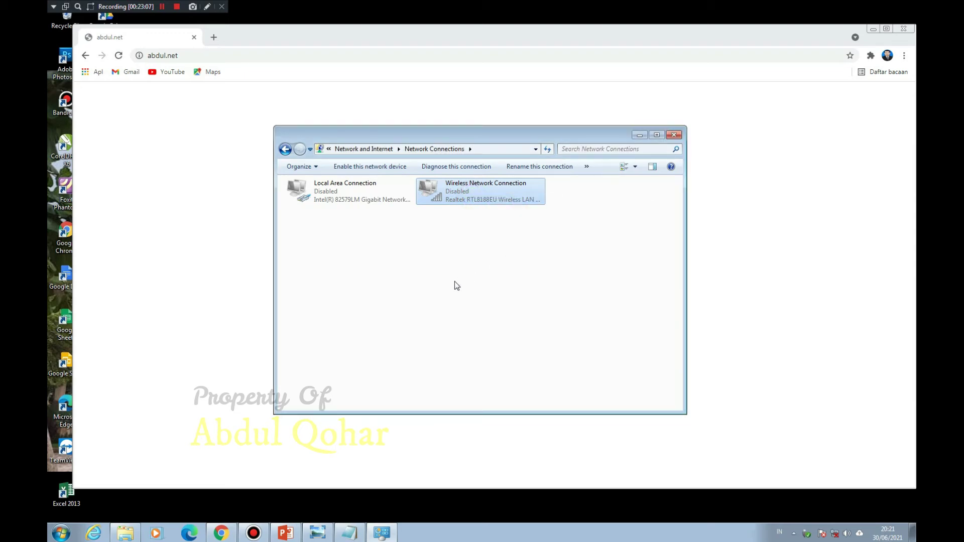
right_click(446, 191)
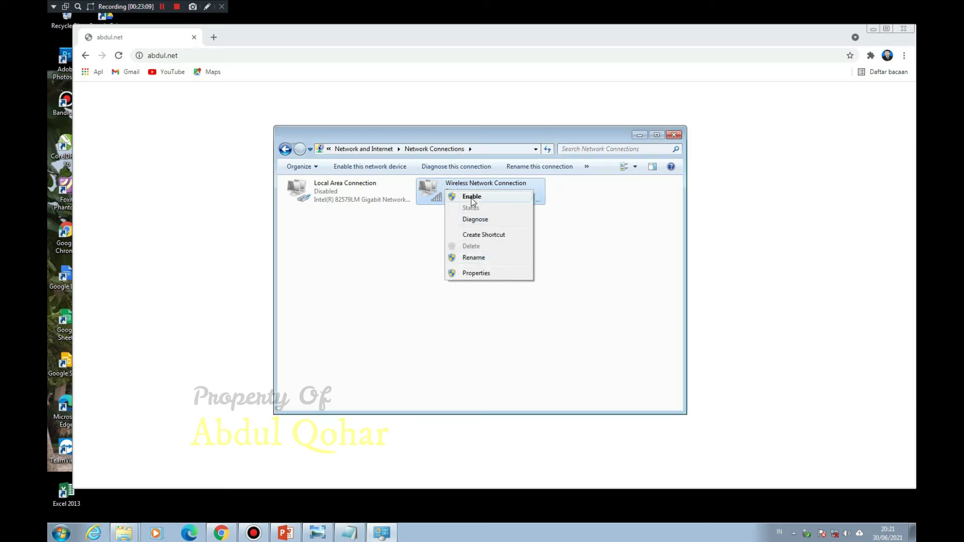
left_click(471, 197)
left_click(546, 303)
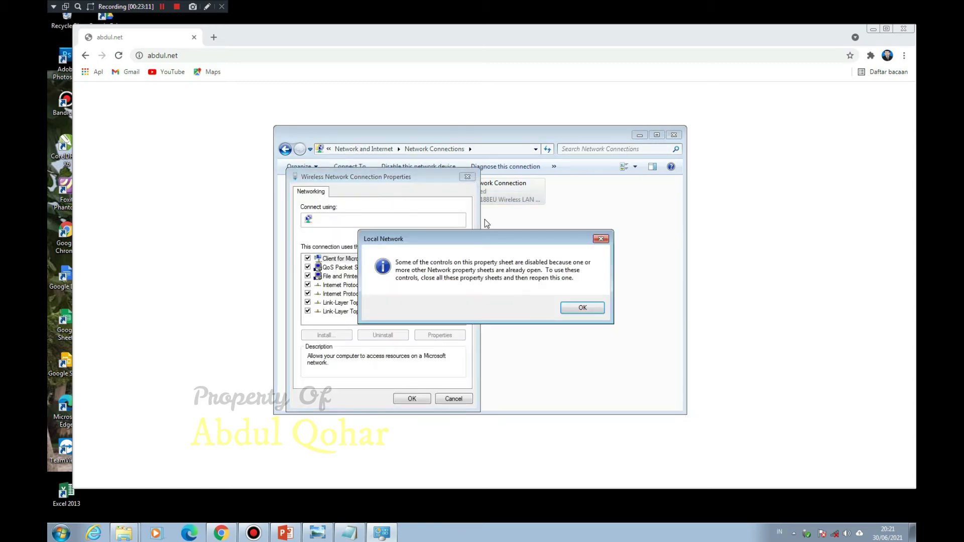
left_click(569, 311)
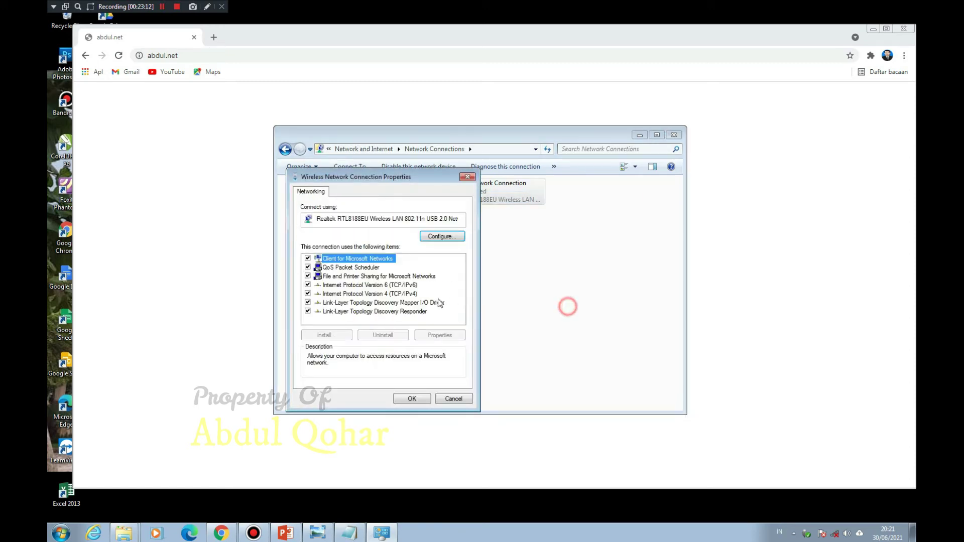
left_click(394, 297)
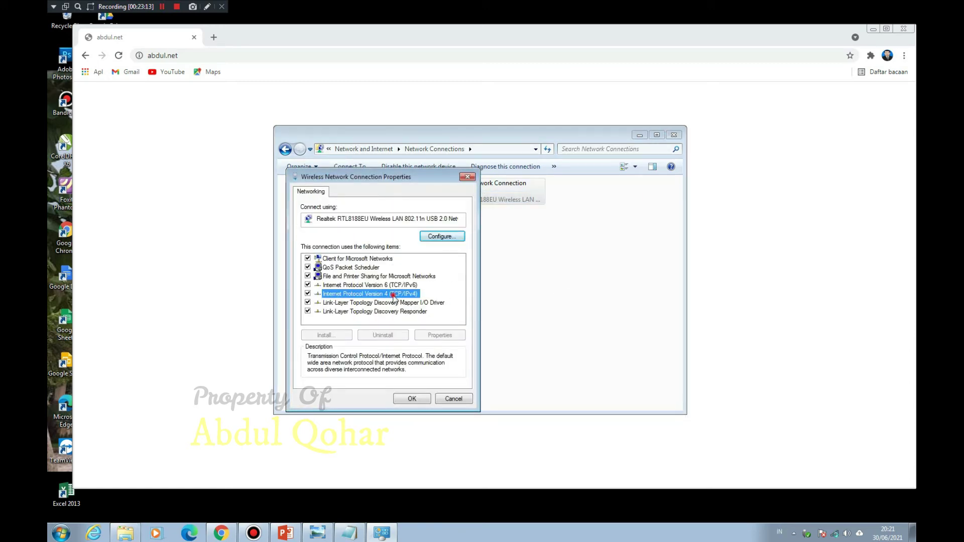
left_click(451, 402)
Step: Set Local Area Connection's IPv4 to obtain IP and DNS addresses automatically
left_click(357, 195)
right_click(359, 196)
left_click(382, 261)
left_click(385, 287)
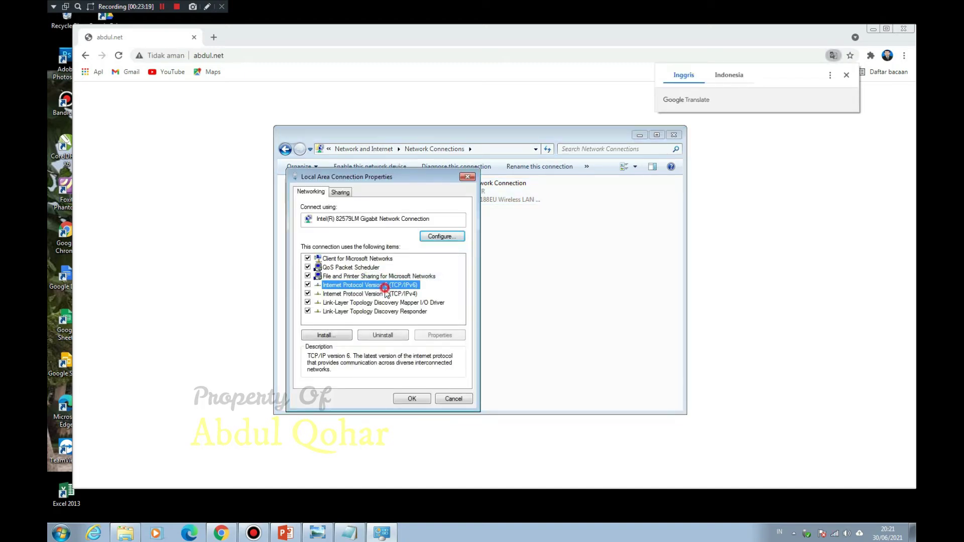
double_click(385, 294)
left_click(379, 278)
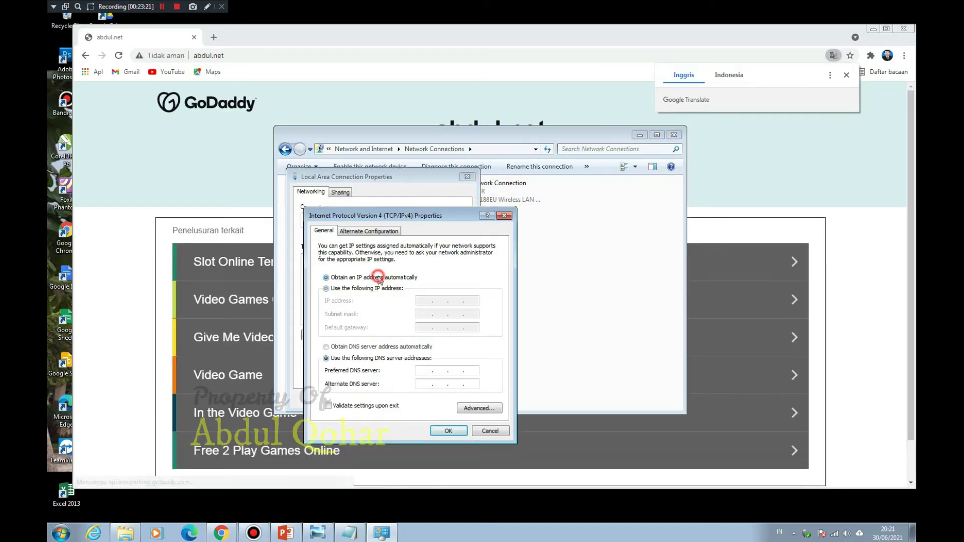
left_click(390, 347)
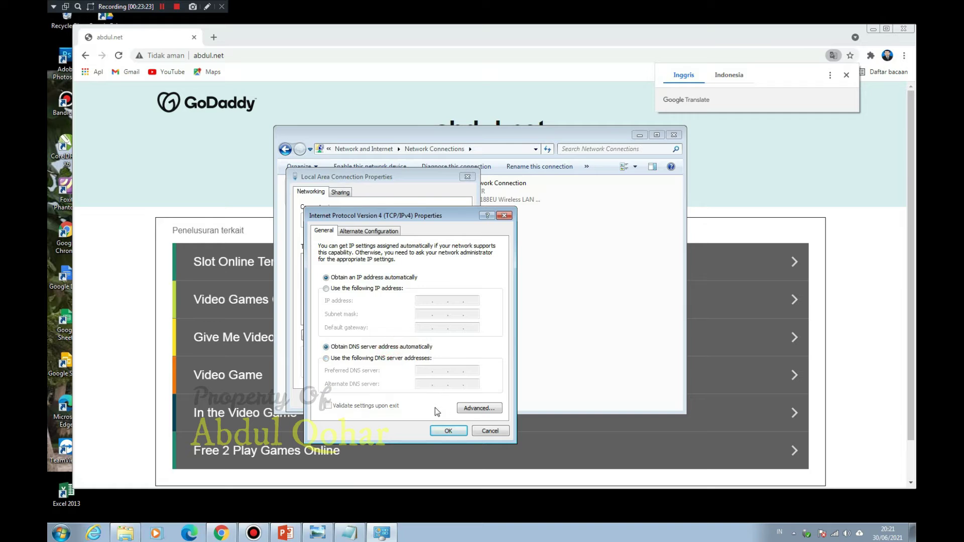
left_click(438, 431)
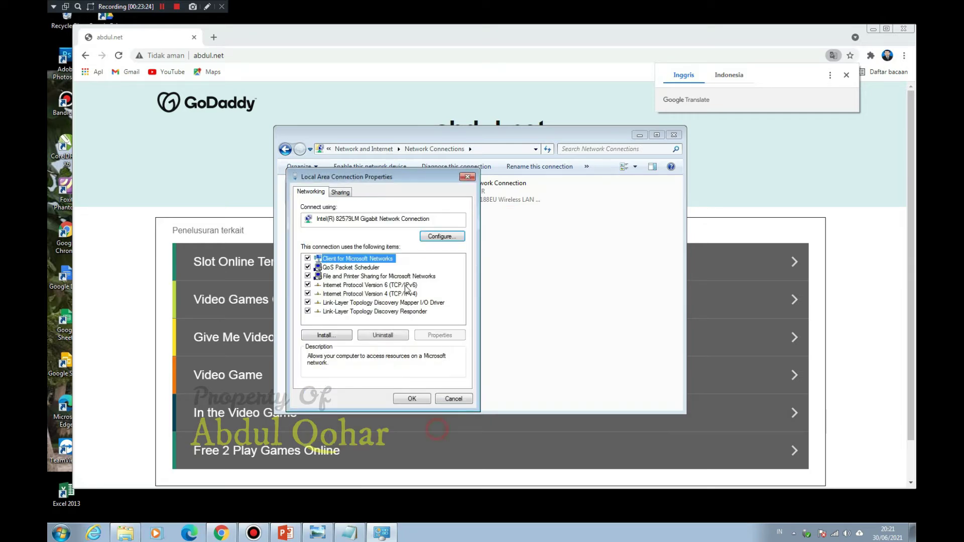
left_click(413, 398)
left_click(461, 197)
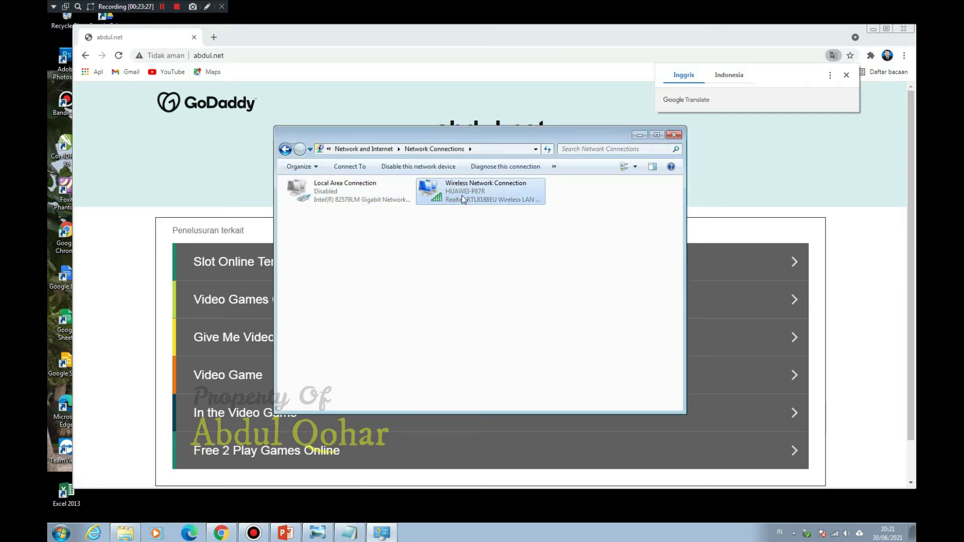
Step: Connect to the ABDUL.NET network from the tray wireless list
left_click(834, 531)
left_click(828, 405)
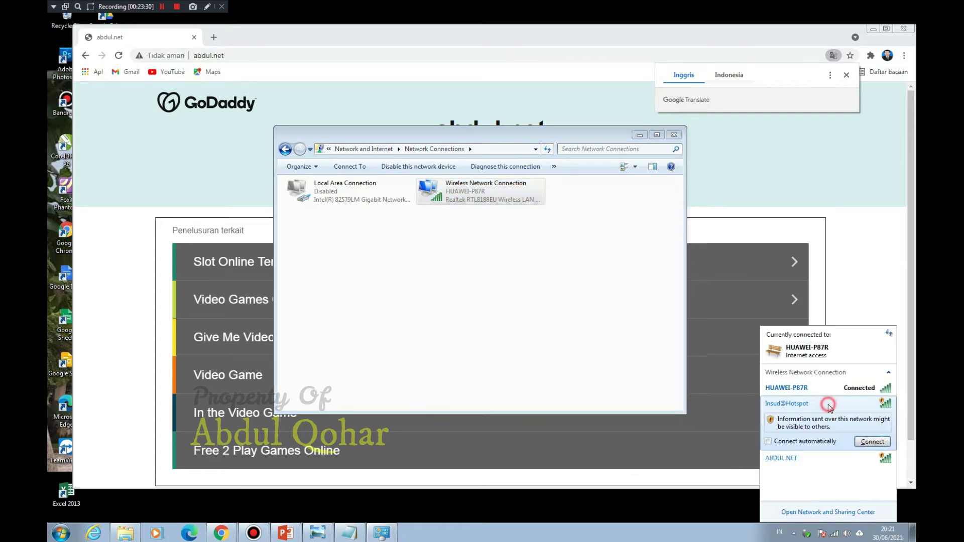
left_click(819, 458)
left_click(872, 457)
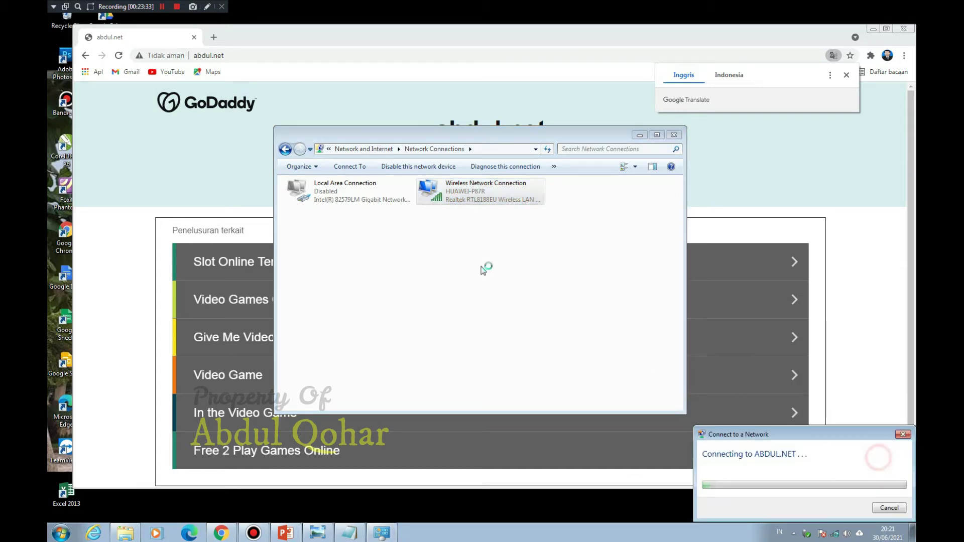
Step: Review the wireless IPv4 settings without changes, then reconnect to ABDUL.NET
right_click(459, 199)
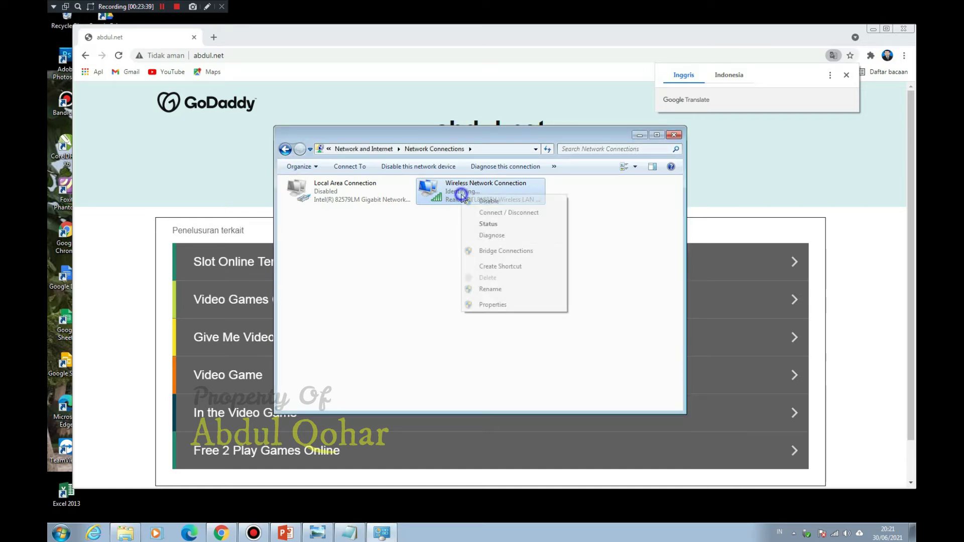
left_click(517, 304)
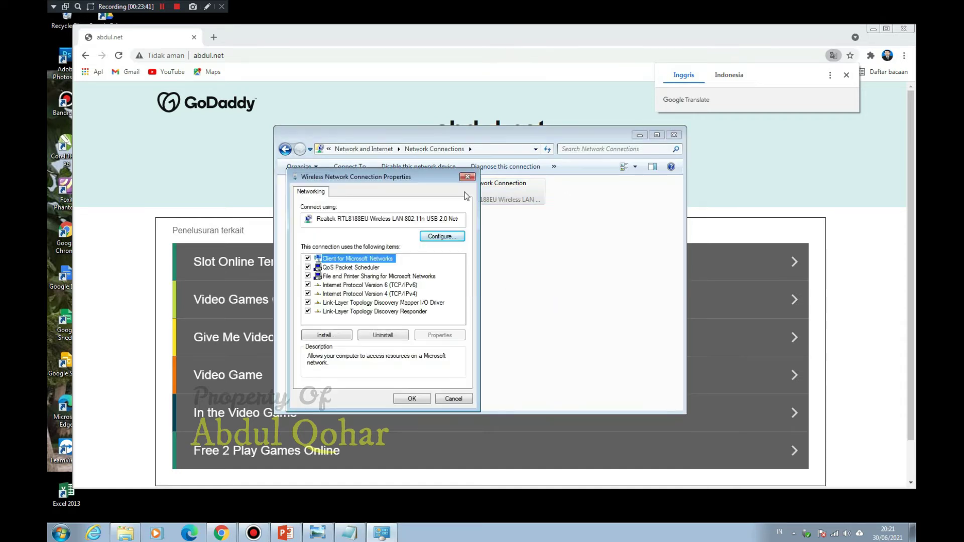
double_click(404, 293)
left_click(505, 213)
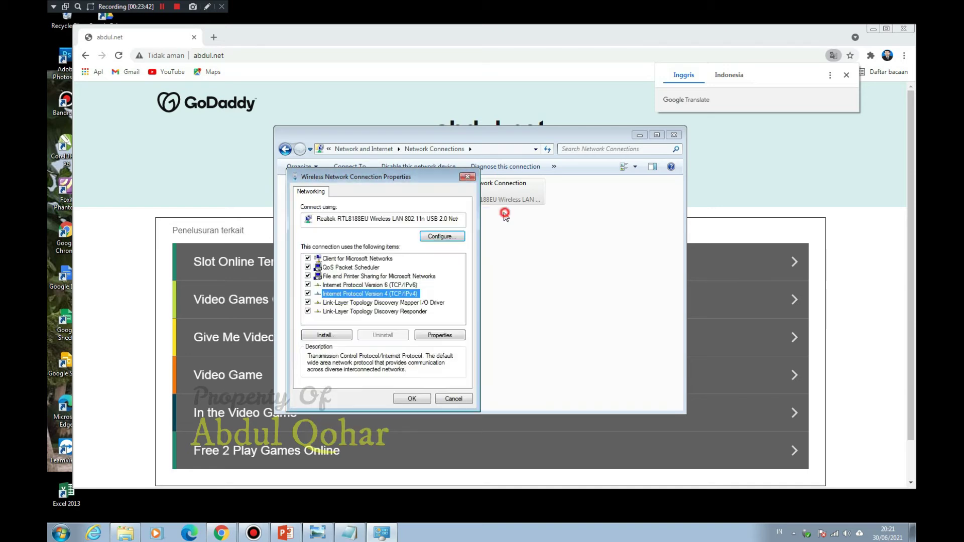
left_click(467, 177)
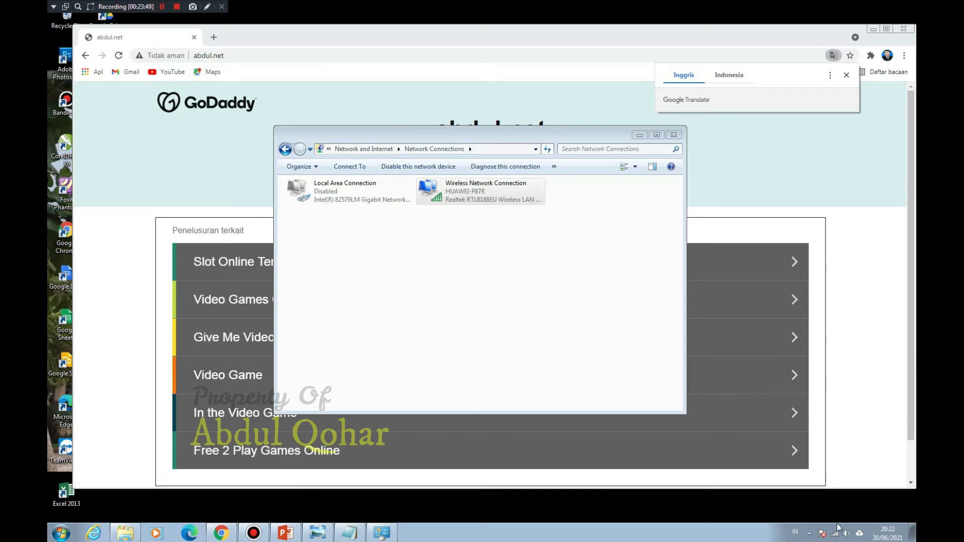
left_click(837, 533)
left_click(834, 404)
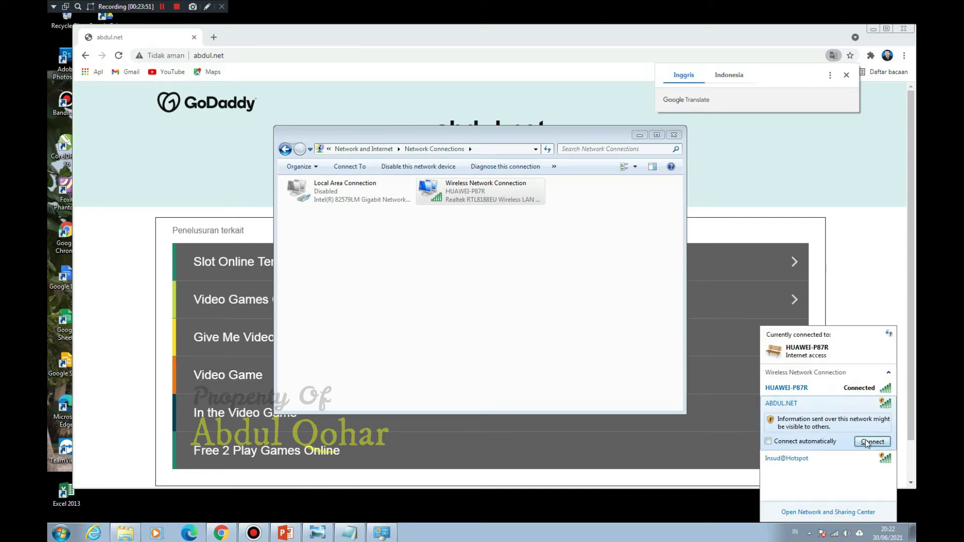
left_click(868, 442)
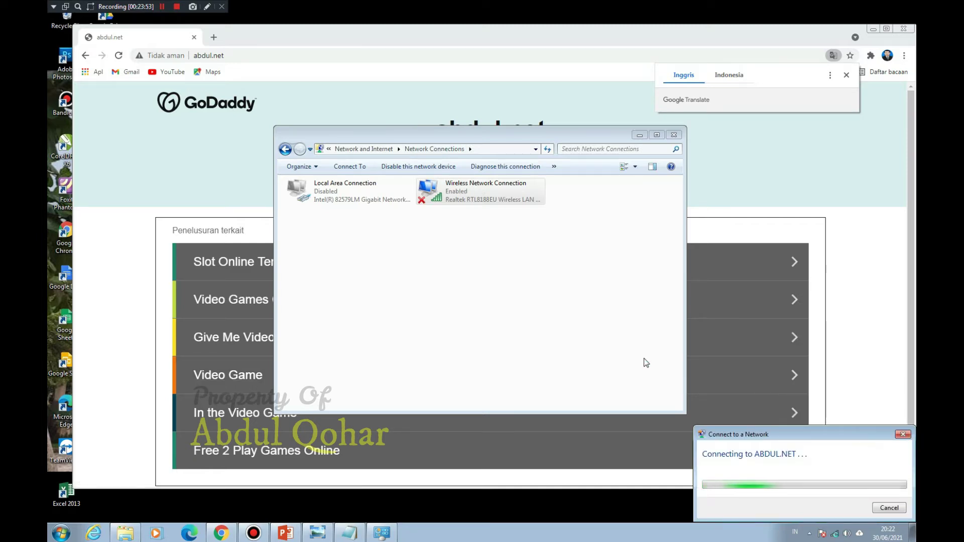
Step: Confirm the wireless IP is 192.168.20.252 and minimize Network Connections
double_click(480, 200)
left_click(437, 284)
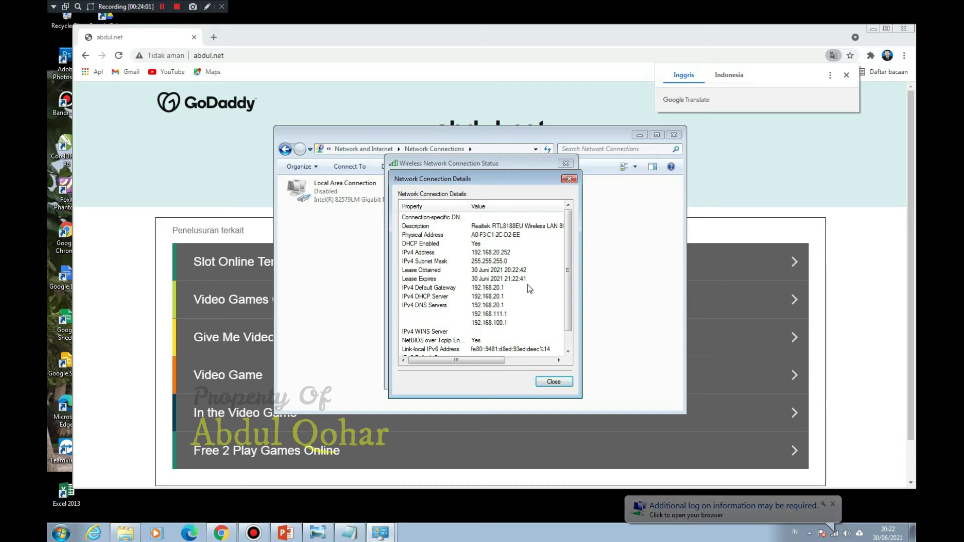
left_click(565, 381)
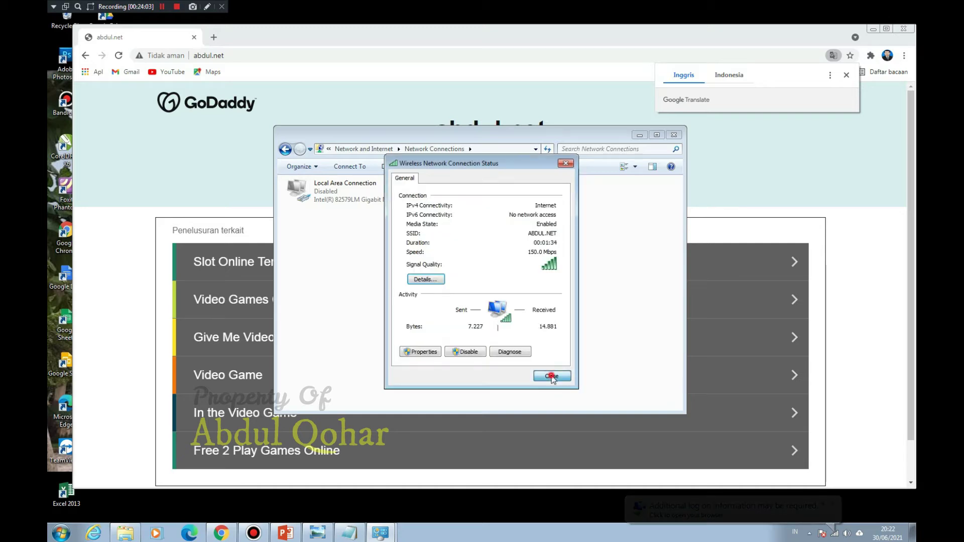
left_click(555, 380)
left_click(638, 135)
left_click(436, 56)
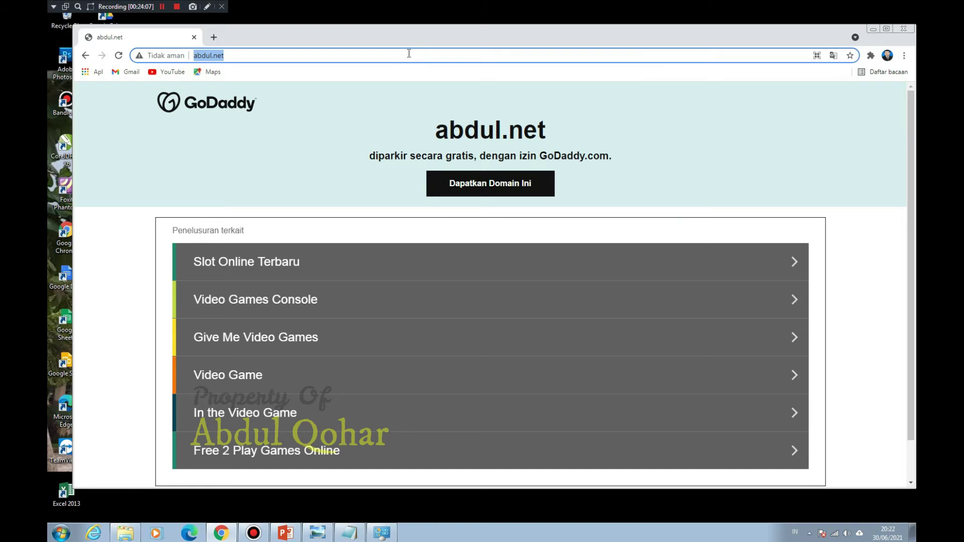
Step: Reload abdul.net to reach the hotspot login, then bring the Notepad configuration list forward
key("Return")
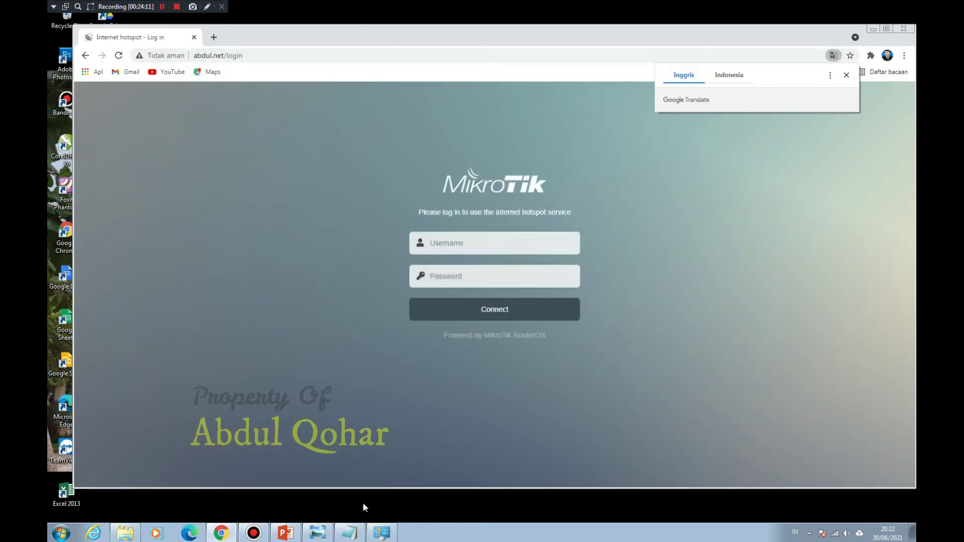
left_click(350, 534)
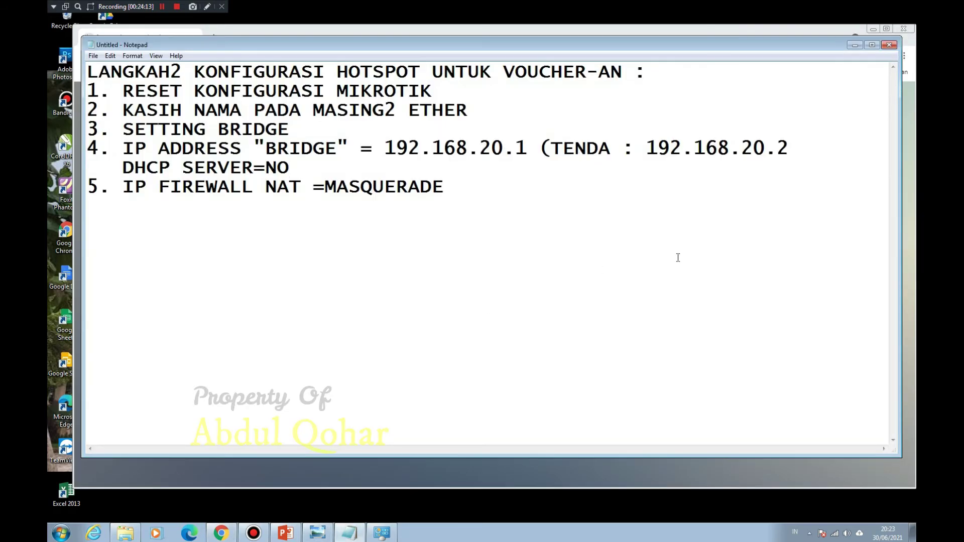
Step: Open the Untitled diagram from Pictures in Paint and choose a brush thickness
left_click(233, 537)
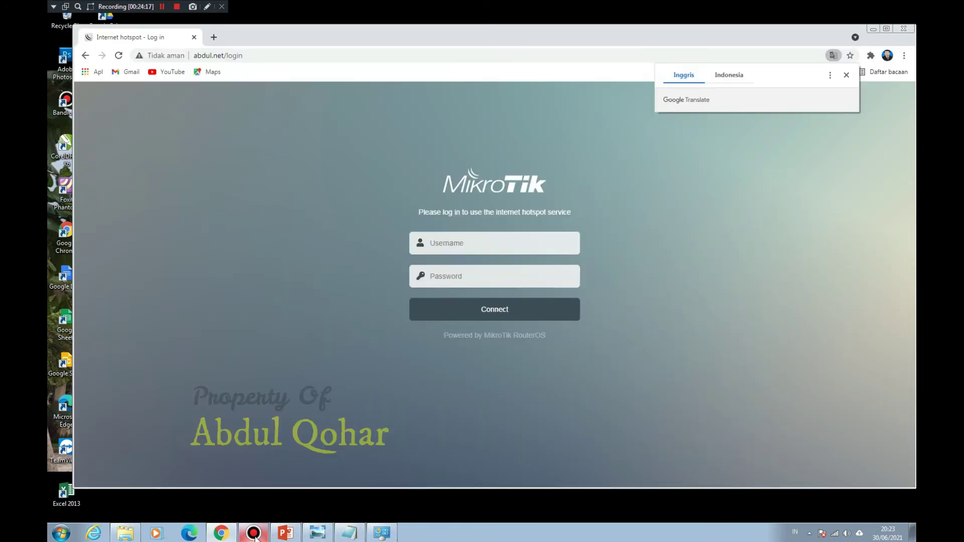
left_click(125, 534)
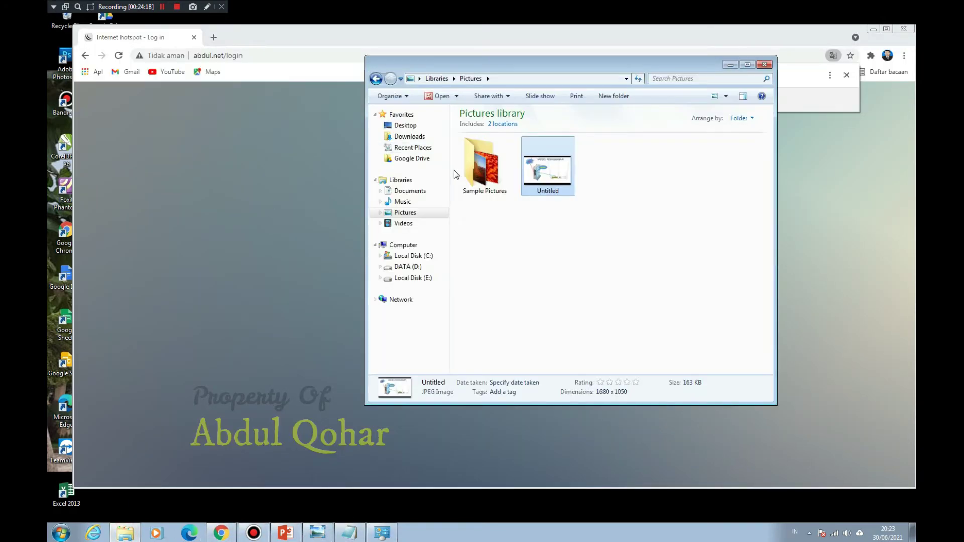
left_click(457, 96)
left_click(457, 119)
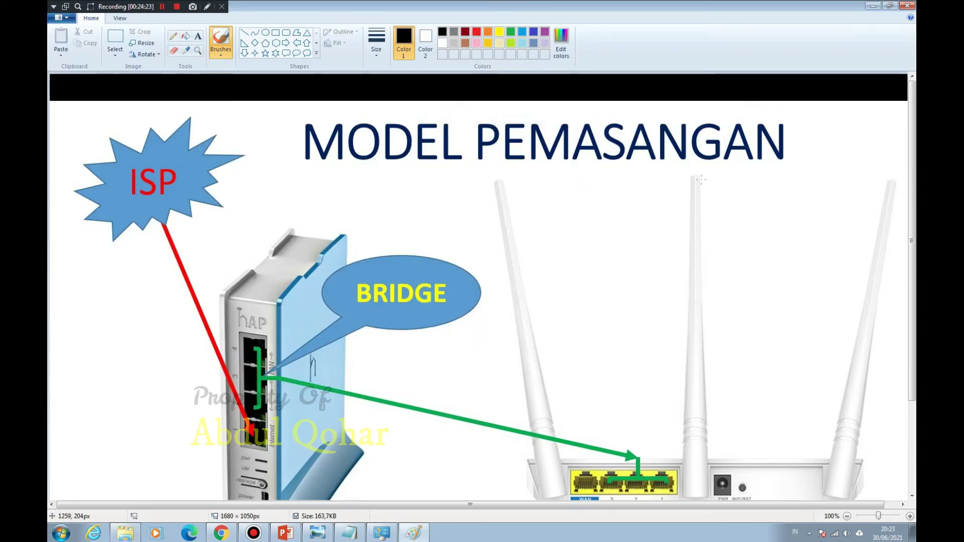
left_click(377, 44)
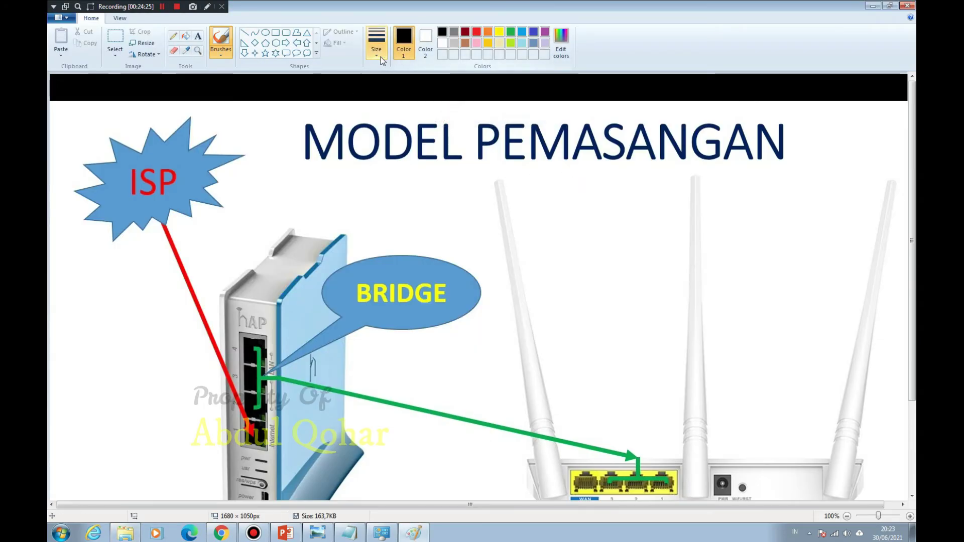
left_click(381, 111)
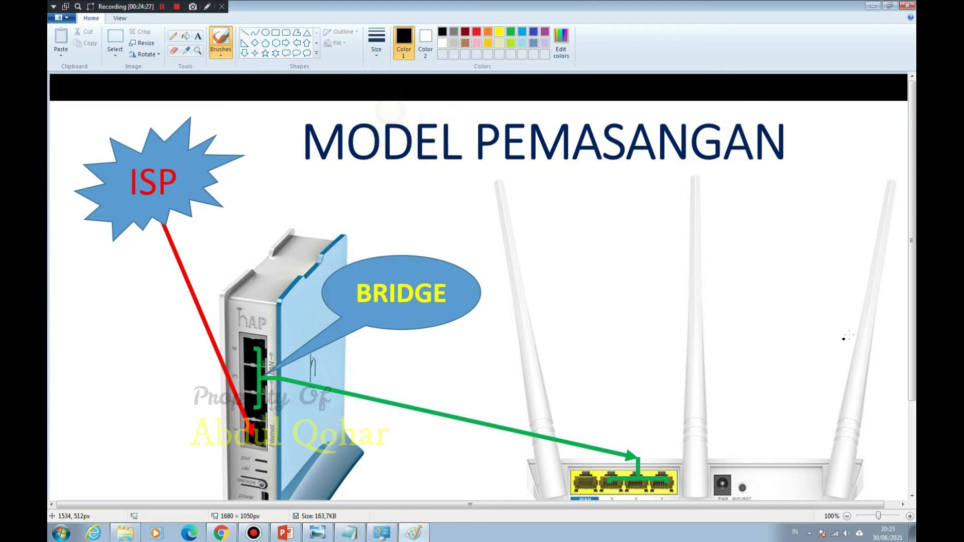
scroll(861, 265, "down", 3)
scroll(862, 265, "down", 1)
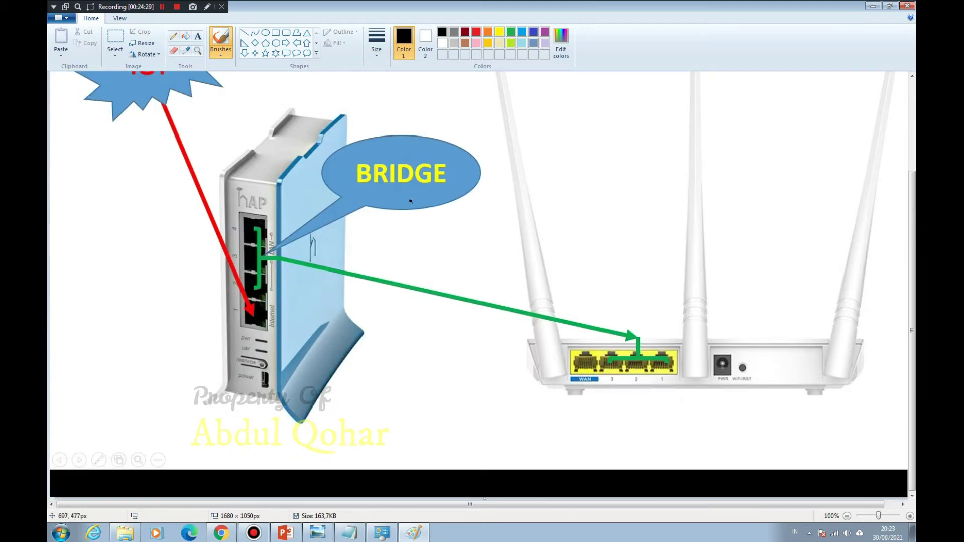
Step: Handwrite 192.168.20.1 above BRIDGE on the diagram
mouse_move(365, 106)
left_mouse_down()
mouse_move(366, 127)
mouse_move(393, 116)
mouse_move(389, 138)
left_mouse_up()
mouse_move(404, 105)
left_mouse_down()
mouse_move(408, 121)
mouse_move(429, 118)
mouse_move(454, 136)
left_mouse_up()
left_click(438, 116)
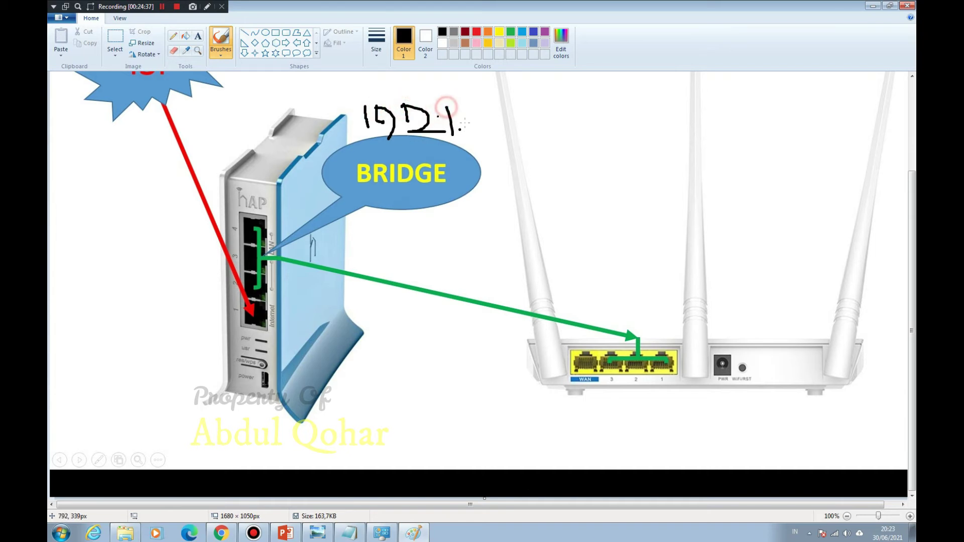
mouse_move(475, 104)
left_mouse_down()
mouse_move(494, 135)
mouse_move(496, 114)
left_mouse_up()
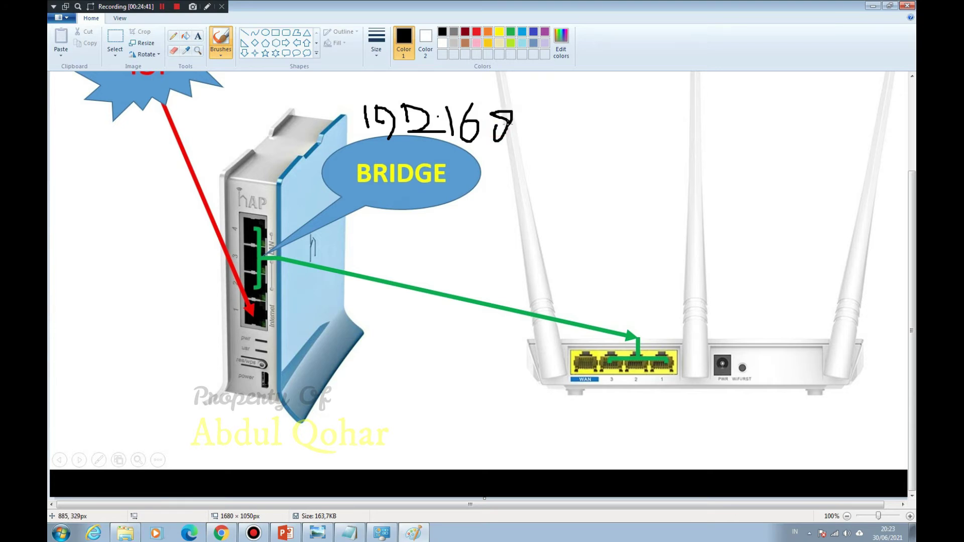
left_click(514, 131)
mouse_move(516, 124)
left_mouse_down()
mouse_move(516, 143)
mouse_move(558, 127)
mouse_move(576, 149)
left_mouse_up()
left_click(568, 132)
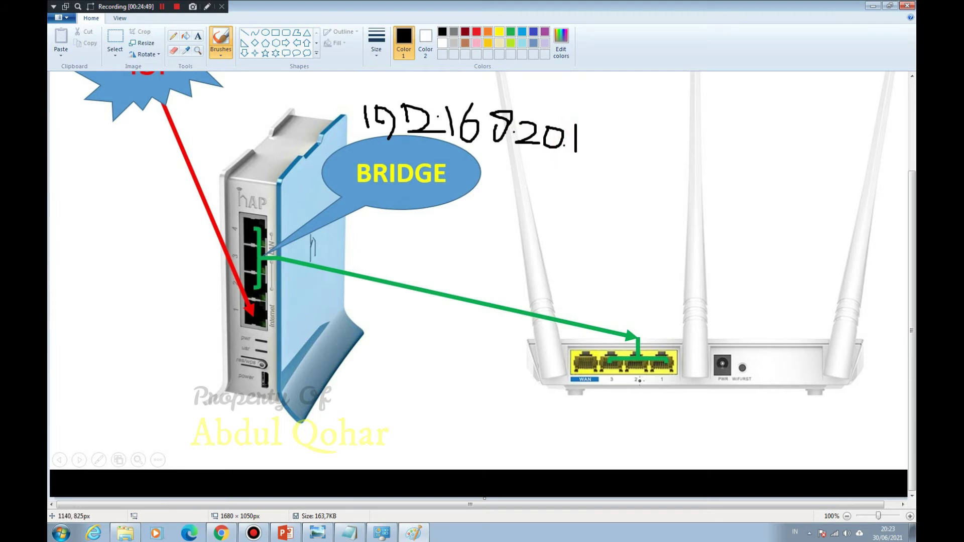
Step: Handwrite 192.168.20.2 below the wireless router, then minimize Paint and Pictures
mouse_move(618, 401)
left_mouse_down()
mouse_move(621, 422)
mouse_move(656, 416)
mouse_move(653, 430)
mouse_move(679, 412)
mouse_move(682, 425)
mouse_move(741, 417)
mouse_move(726, 399)
mouse_move(778, 424)
mouse_move(795, 407)
mouse_move(804, 428)
mouse_move(818, 429)
left_mouse_up()
left_click(687, 417)
left_click(746, 410)
left_click(802, 413)
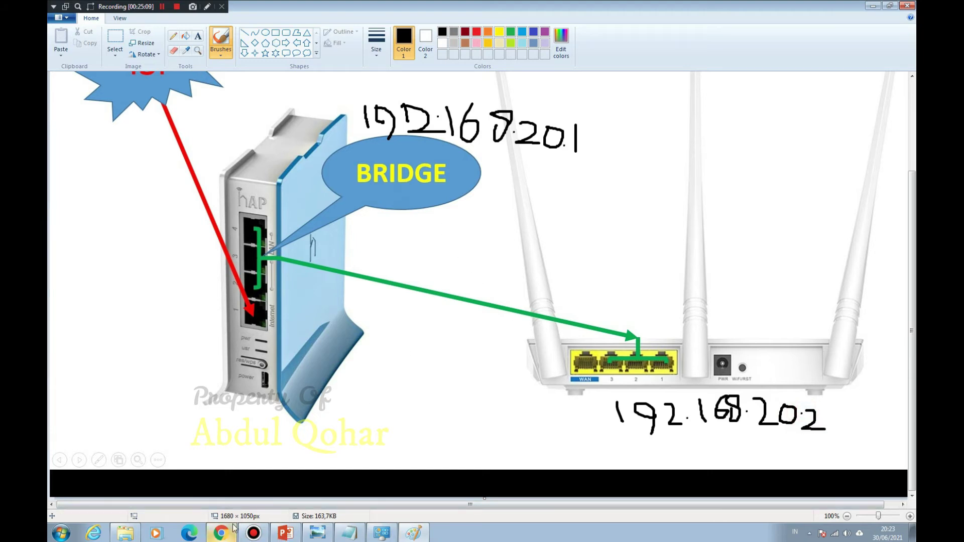
left_click(875, 7)
left_click(732, 68)
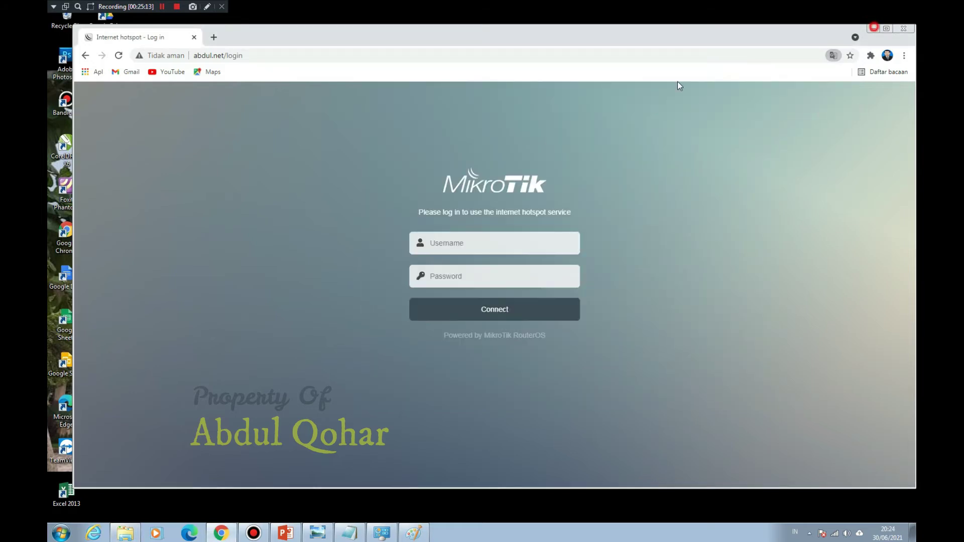
Step: Launch winbox64 and connect to the discovered hAP lite router
left_click(873, 29)
left_click(855, 44)
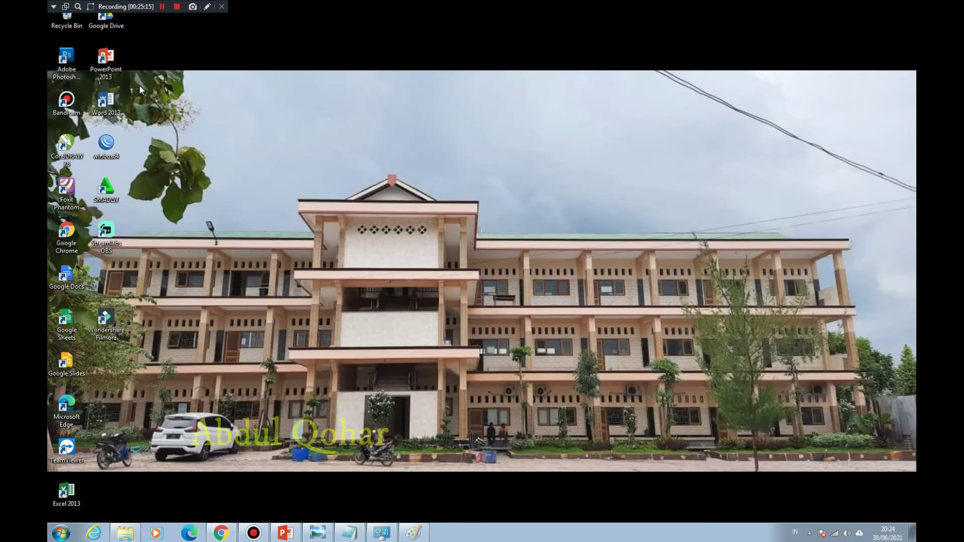
double_click(105, 145)
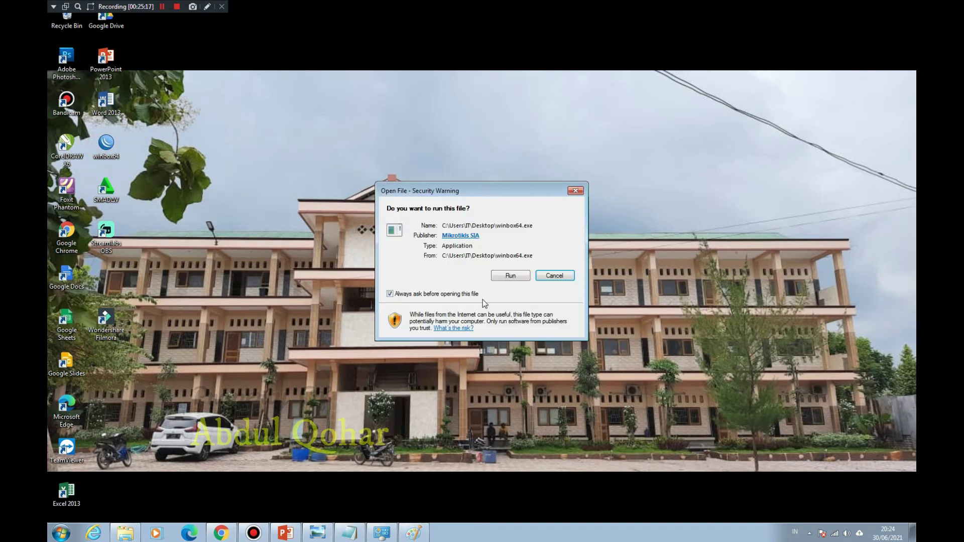
left_click(510, 276)
left_click(83, 129)
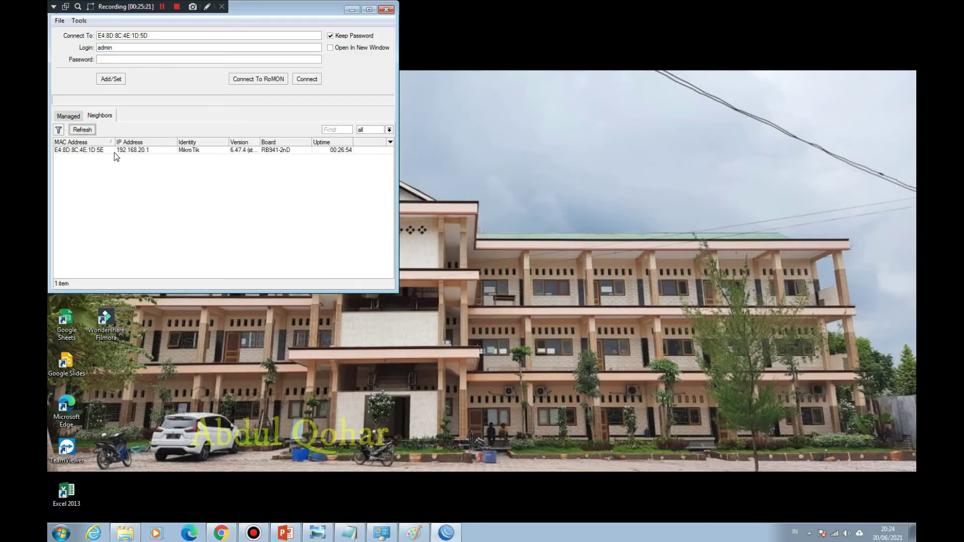
left_click(91, 150)
left_click(307, 79)
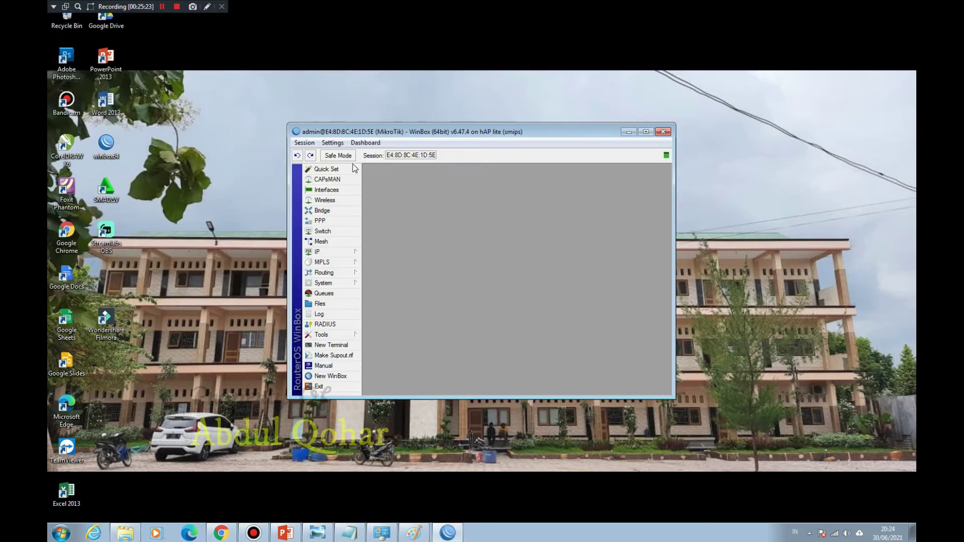
Step: Show the DHCP Server list and the IP Pool list
left_click(333, 252)
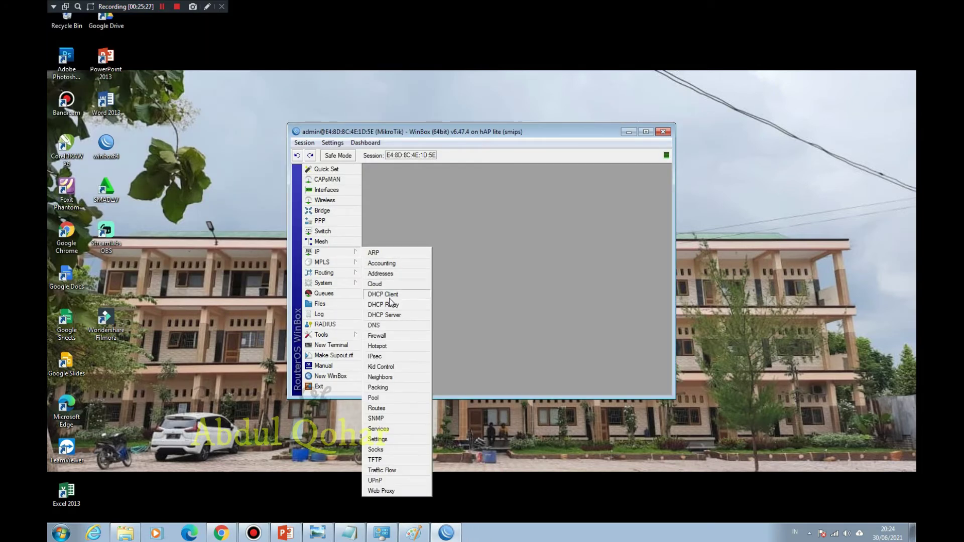
left_click(390, 315)
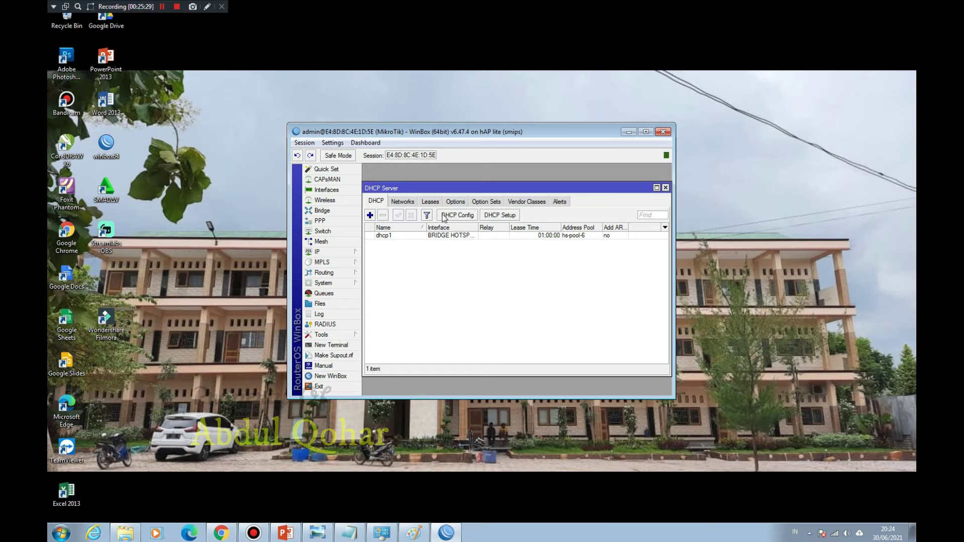
left_click(325, 251)
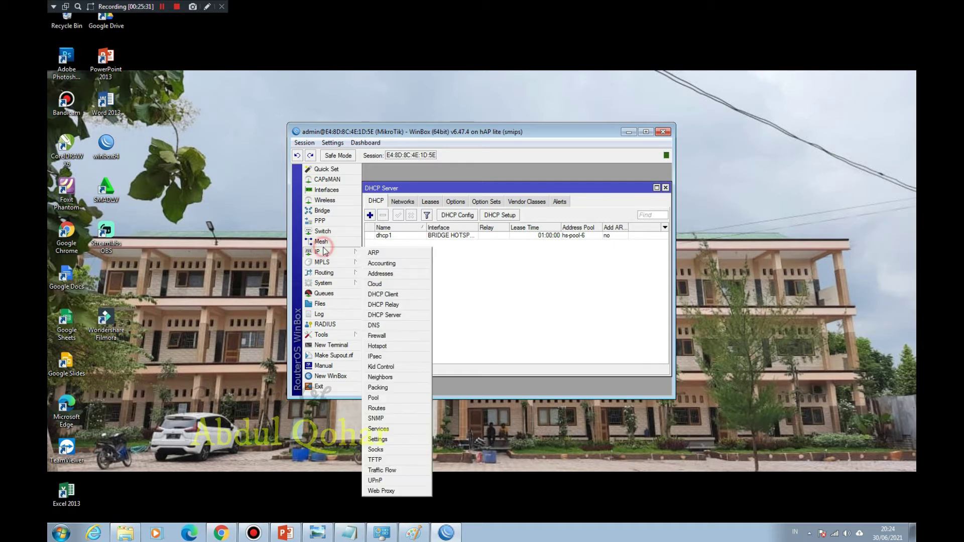
left_click(389, 397)
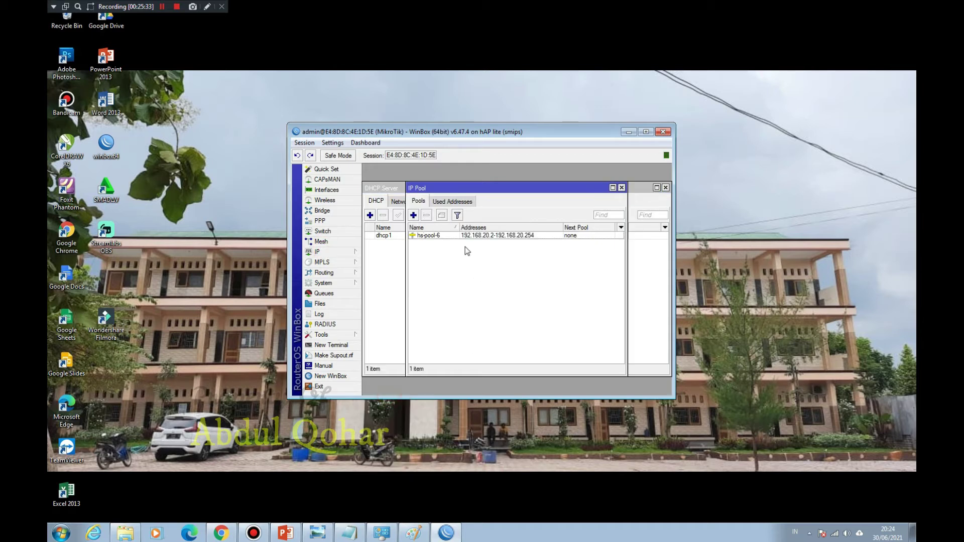
Step: Open hs-pool-6 for editing and check the router's IP address list alongside it
double_click(495, 235)
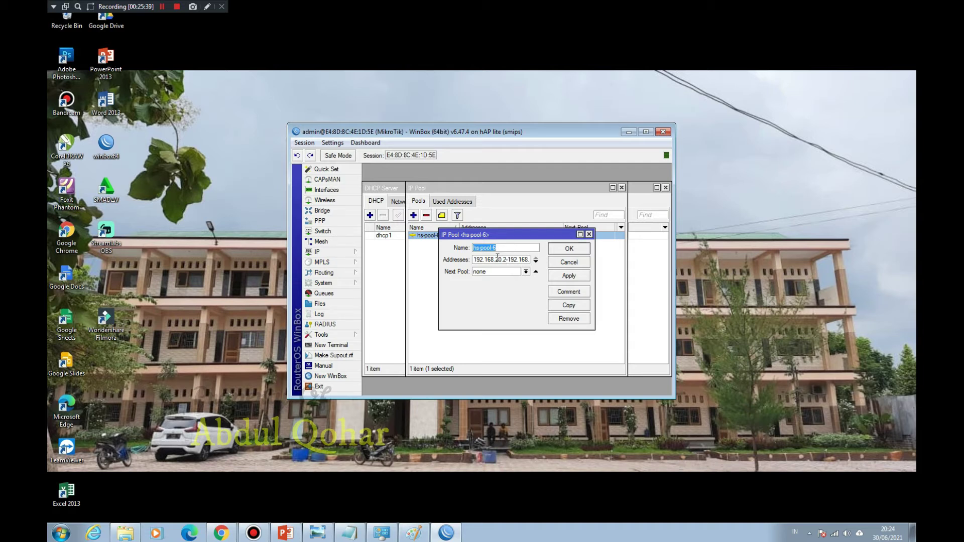
left_click(504, 260)
type("-")
left_click(646, 132)
left_click_drag(254, 107, 512, 214)
left_click(114, 128)
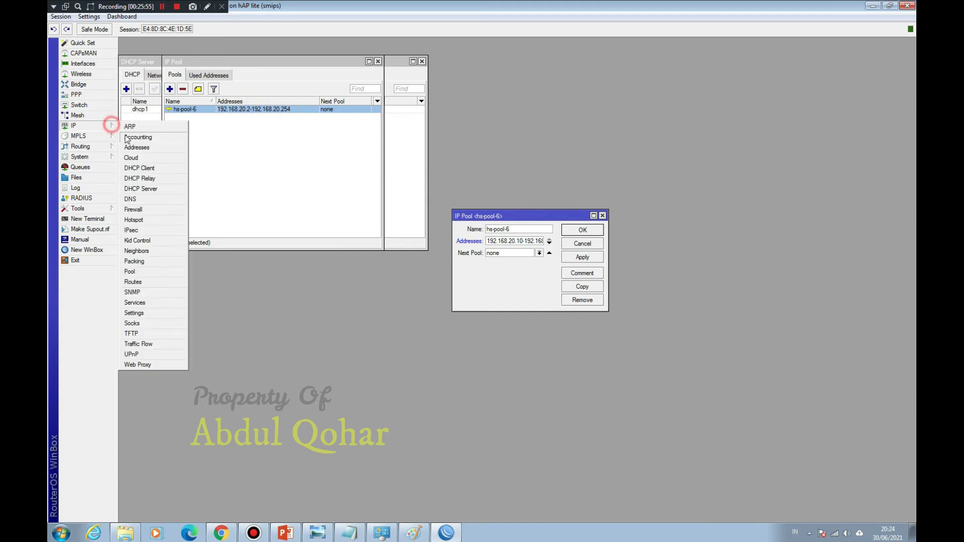
left_click(144, 146)
left_click_drag(470, 197, 735, 214)
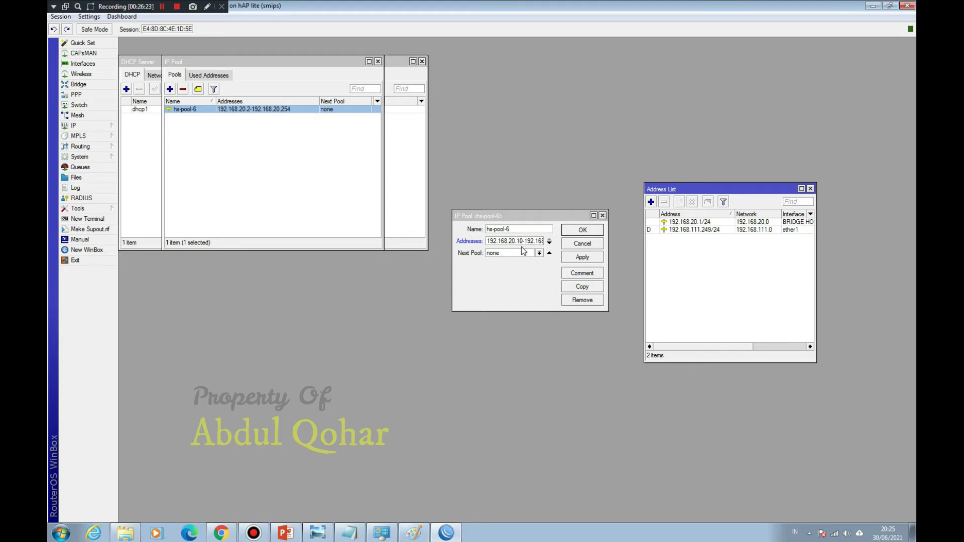
Step: Save hs-pool-6 as 192.168.20.10-192.168.20.254 and close the address and pool lists
left_click(522, 241)
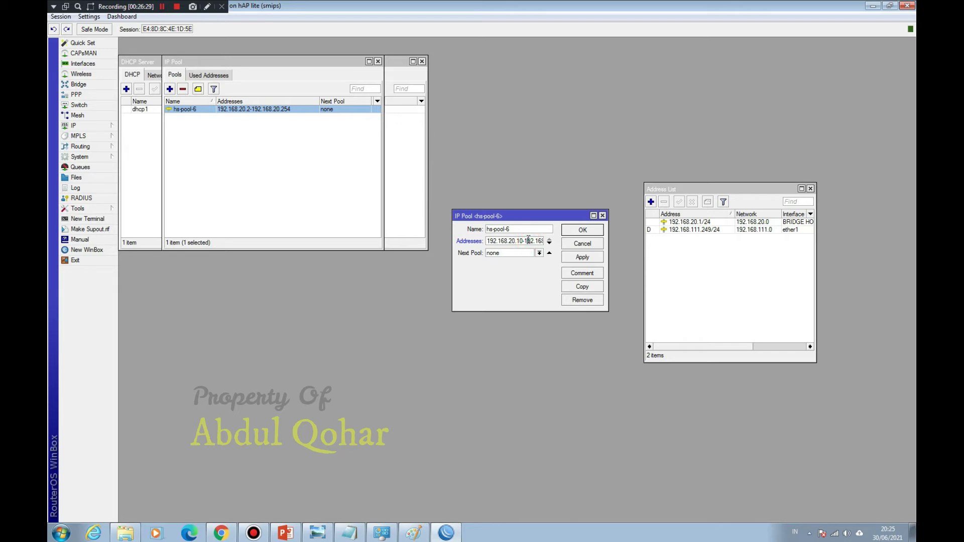
key("End")
left_click(577, 232)
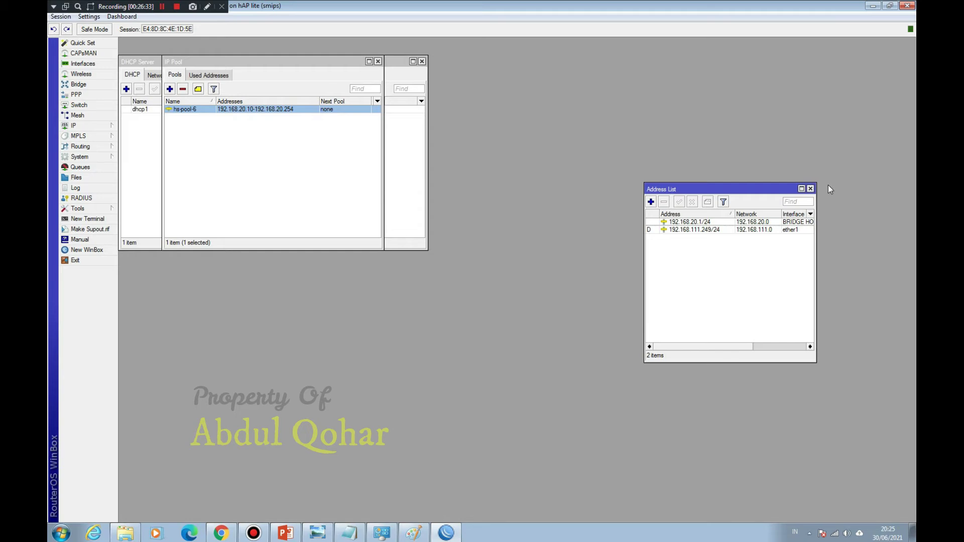
left_click(810, 189)
left_click(377, 62)
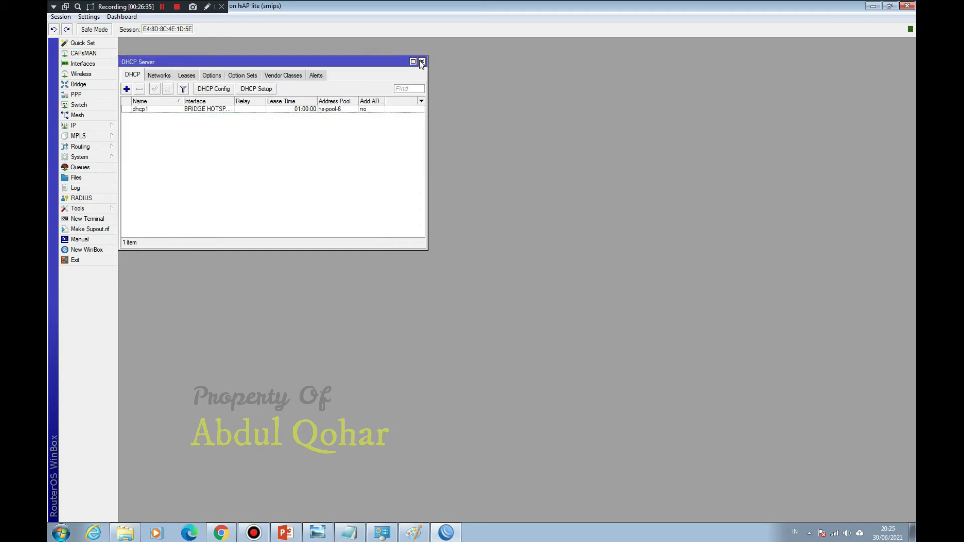
left_click(422, 61)
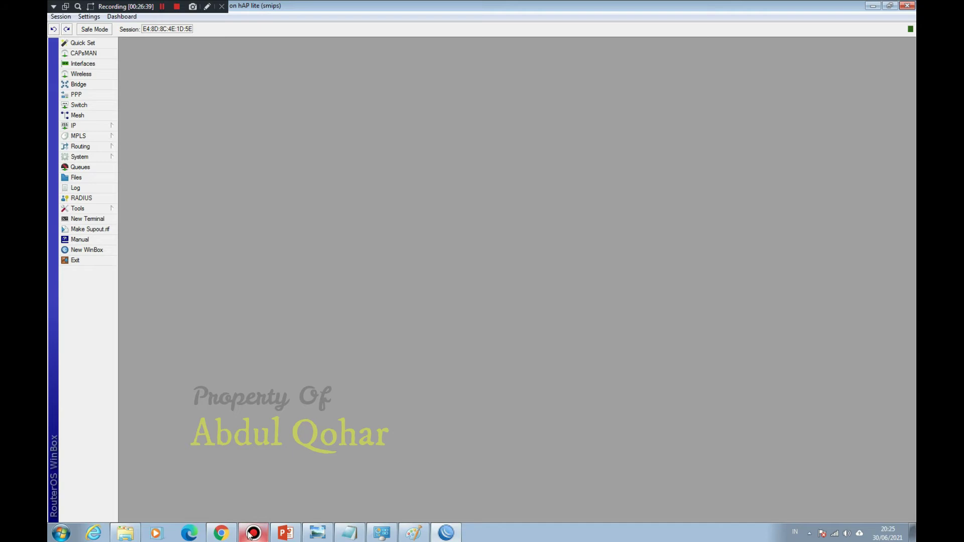
left_click(221, 534)
left_click(453, 250)
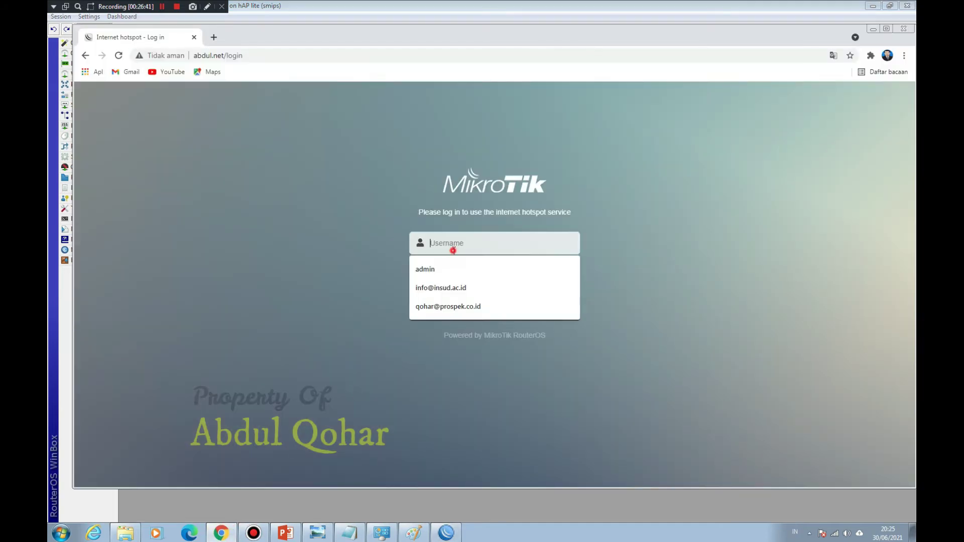
left_click(658, 199)
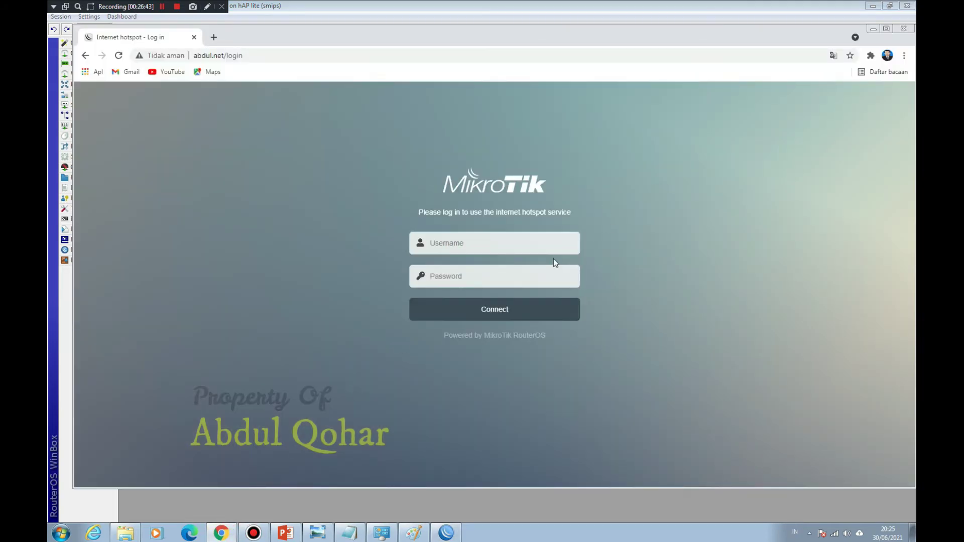
left_click(874, 29)
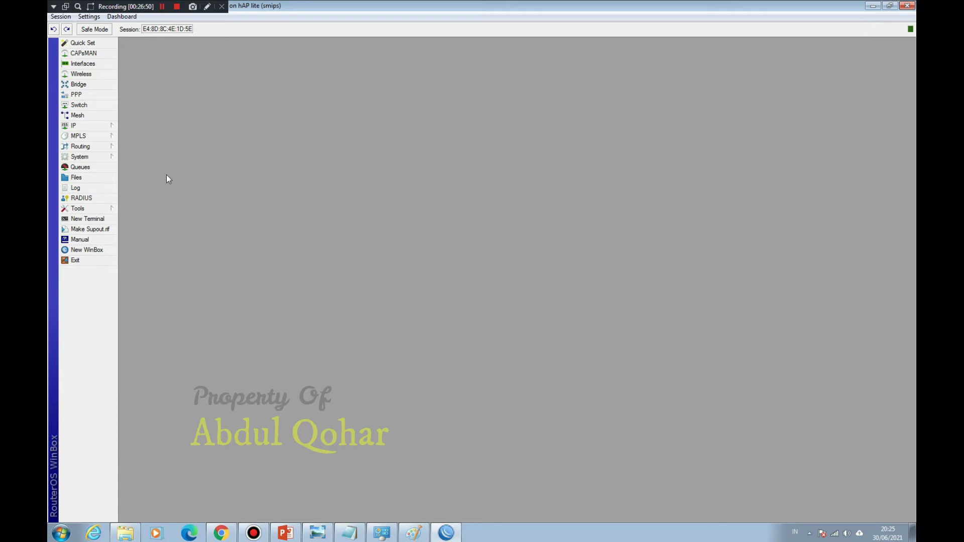
Step: Enter and confirm a new router password under System > Password, then close the session
left_click(103, 157)
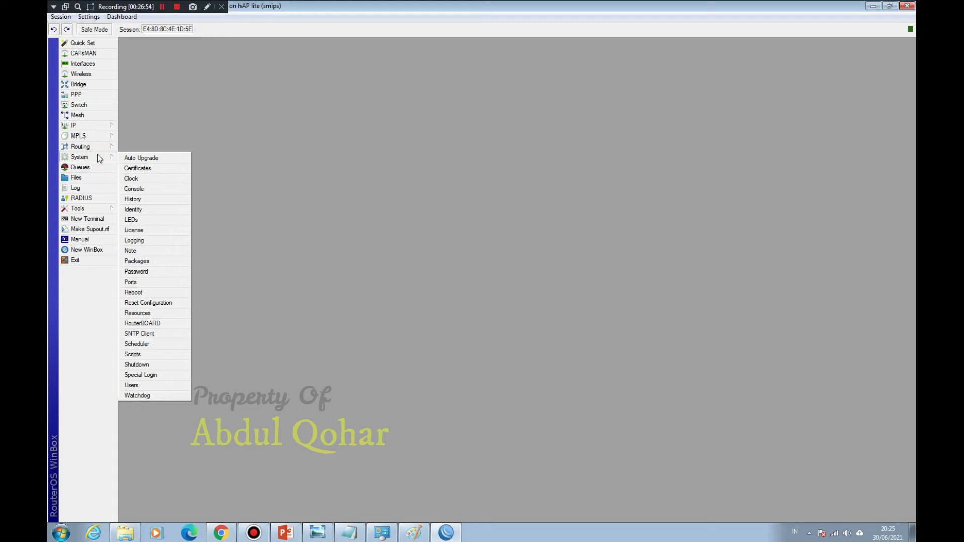
left_click(145, 272)
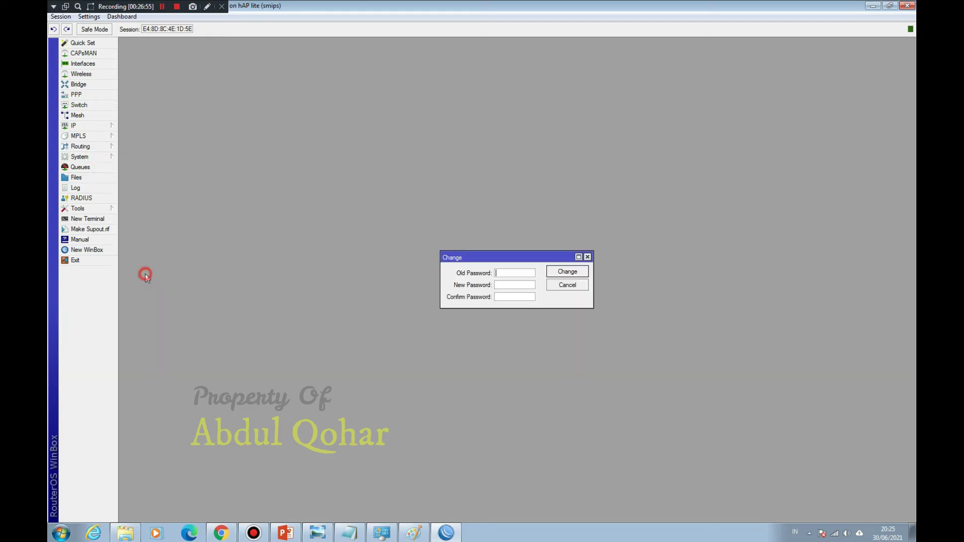
left_click(507, 284)
type("*")
left_click(507, 297)
type("***")
left_click(557, 270)
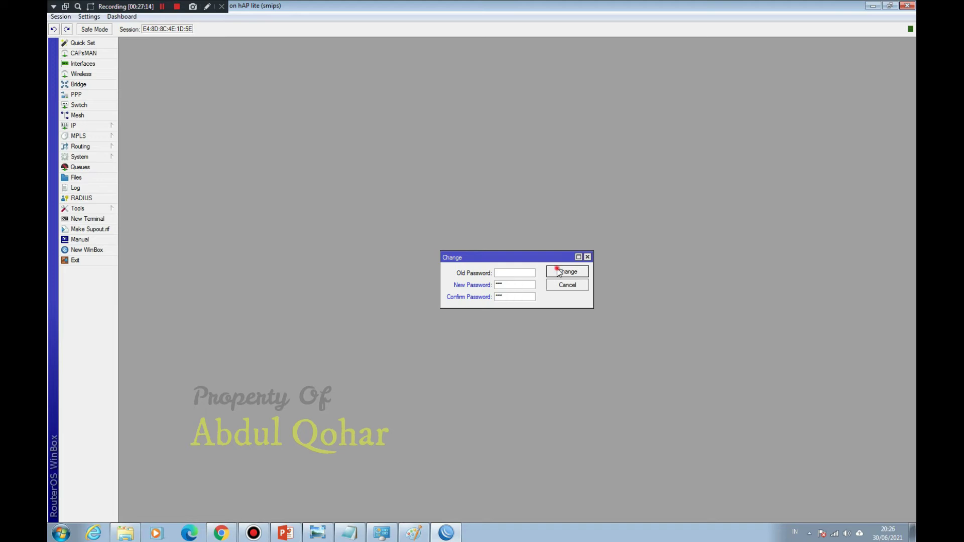
left_click(88, 260)
Step: Relaunch winbox64, log back into the hAP lite router with the new password, and minimise it
double_click(106, 144)
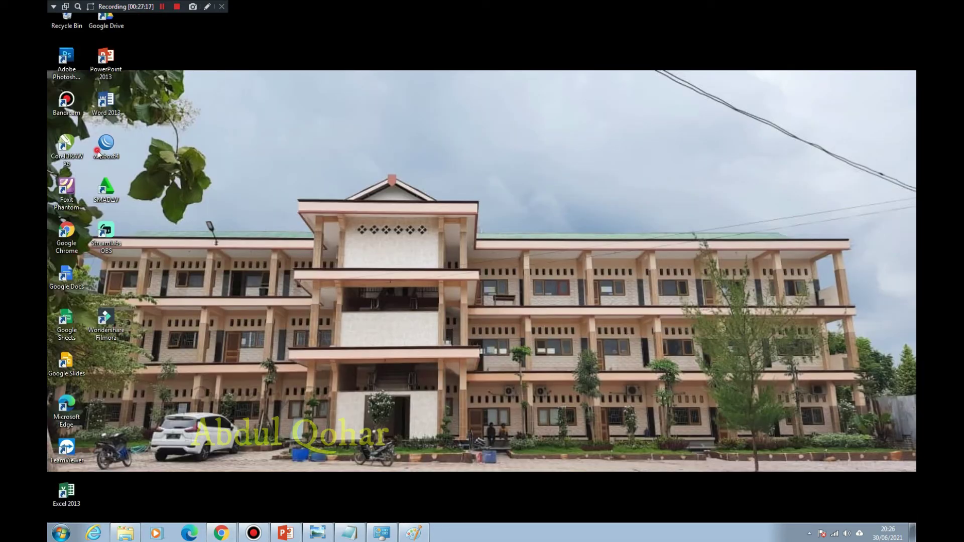
left_click(502, 275)
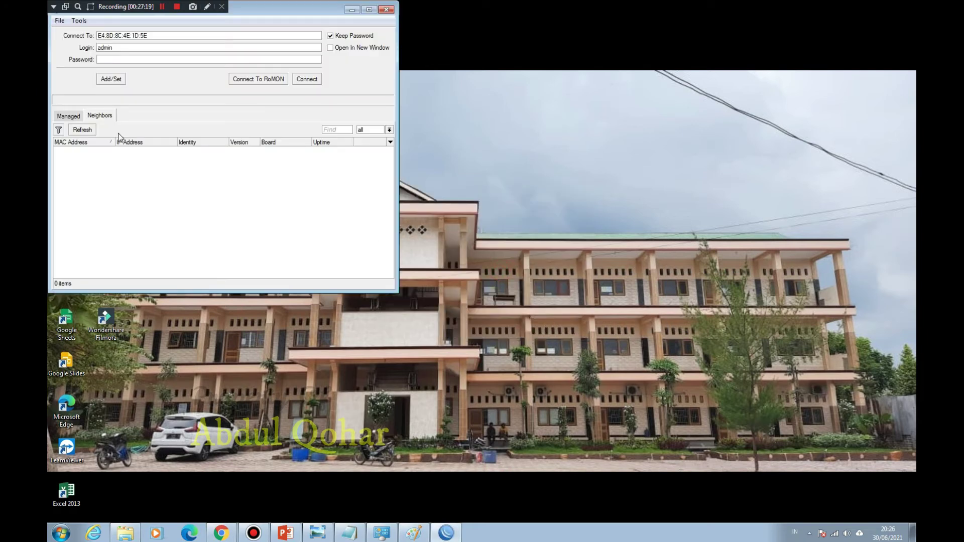
left_click(80, 129)
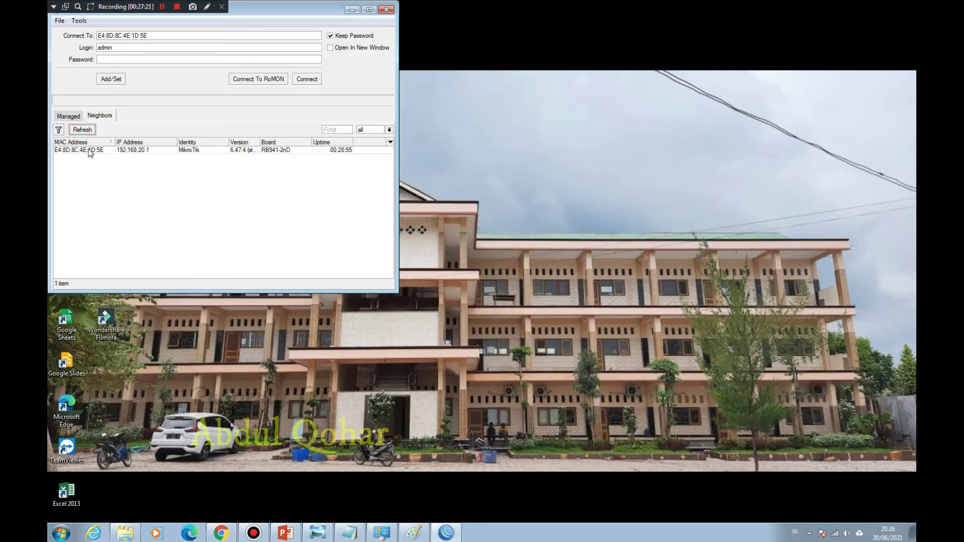
left_click(87, 151)
left_click(316, 82)
left_click(191, 58)
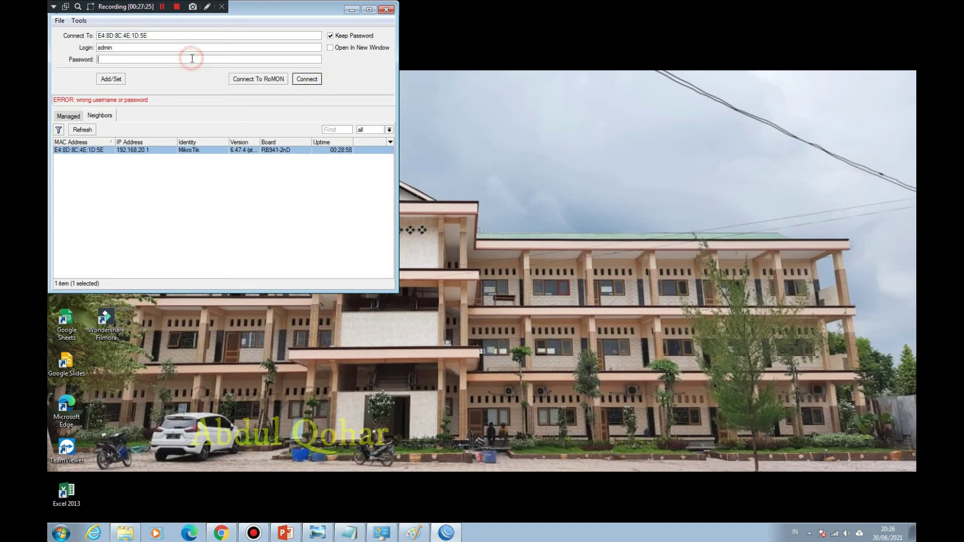
type("***")
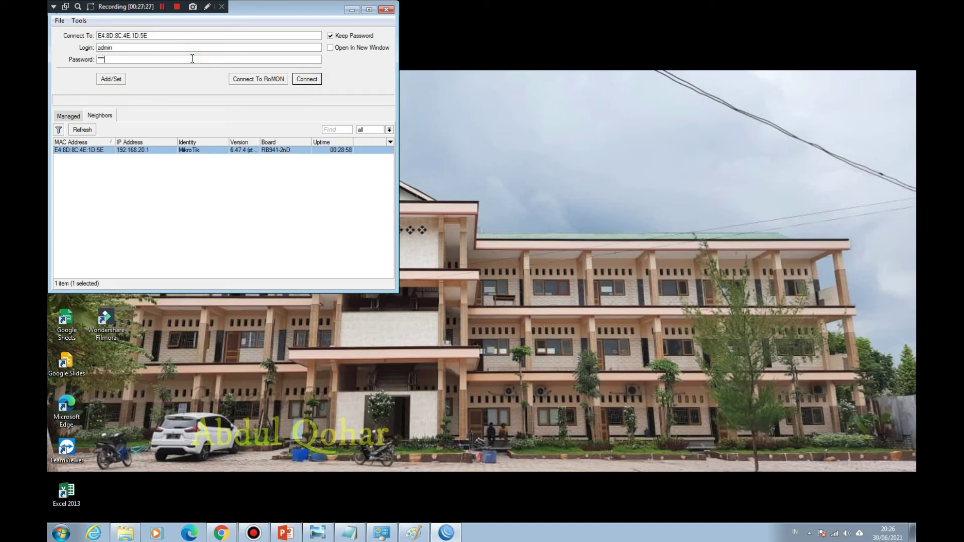
left_click(307, 79)
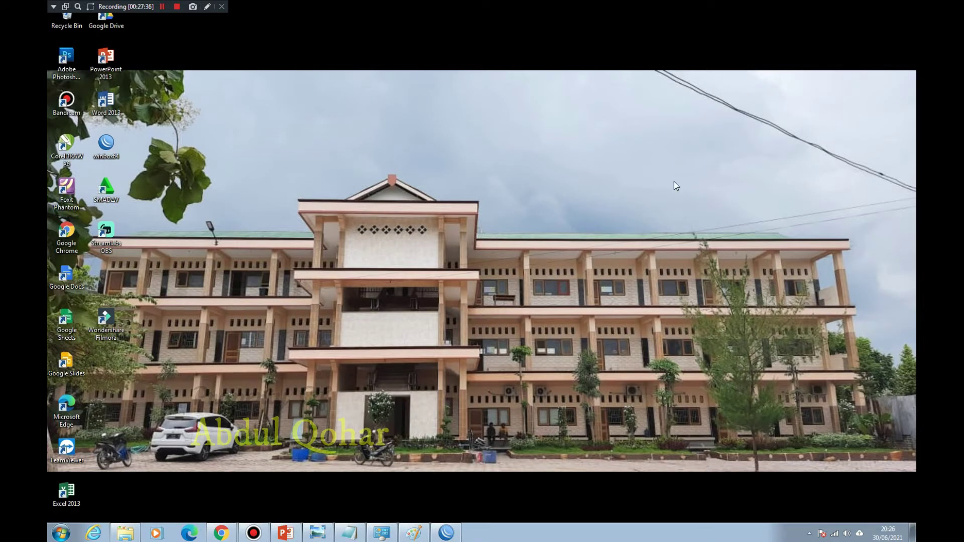
left_click(873, 5)
Step: Sign in to the MikroTik hotspot in Chrome with the admin username and its password, then open a new tab
left_click(221, 533)
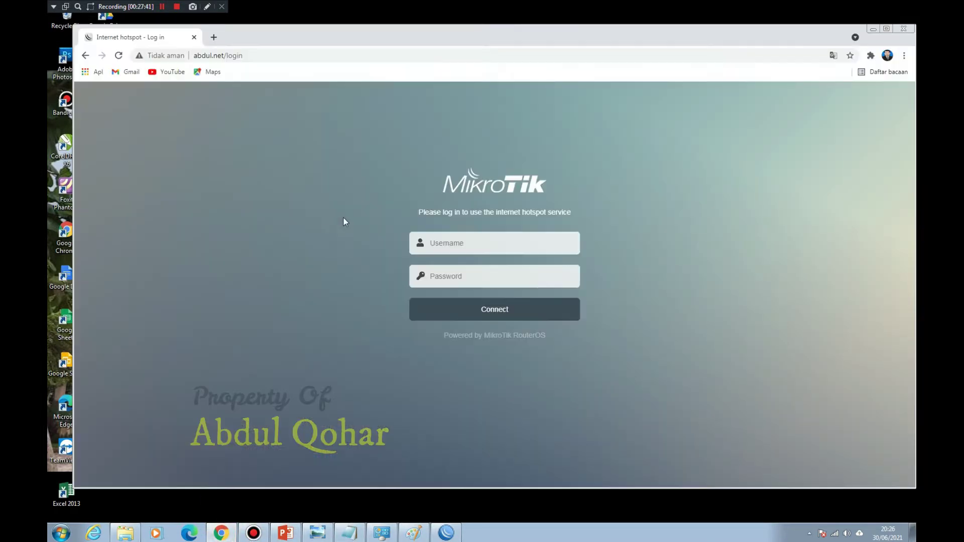
left_click(458, 241)
type("admin")
key("Tab")
type("admin")
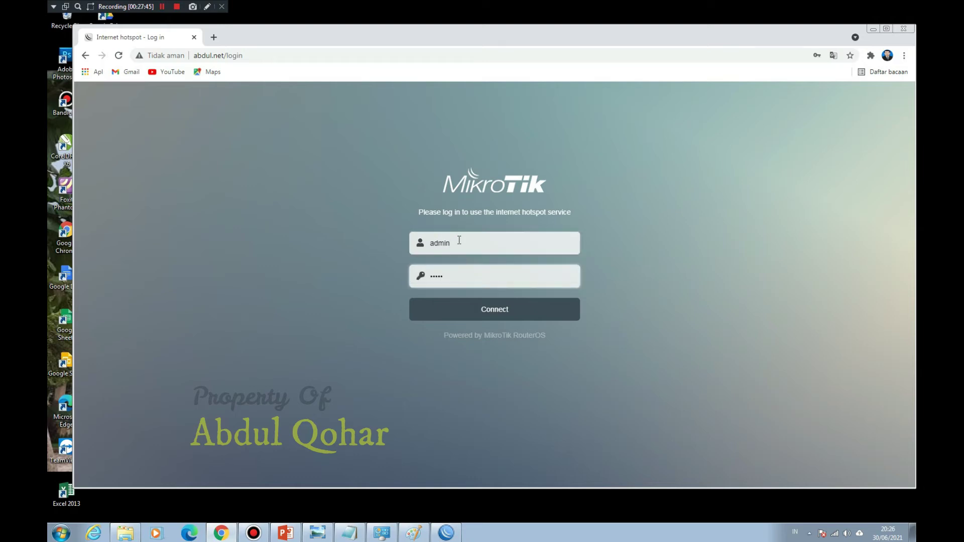
key("Return")
left_click(585, 194)
left_click(214, 37)
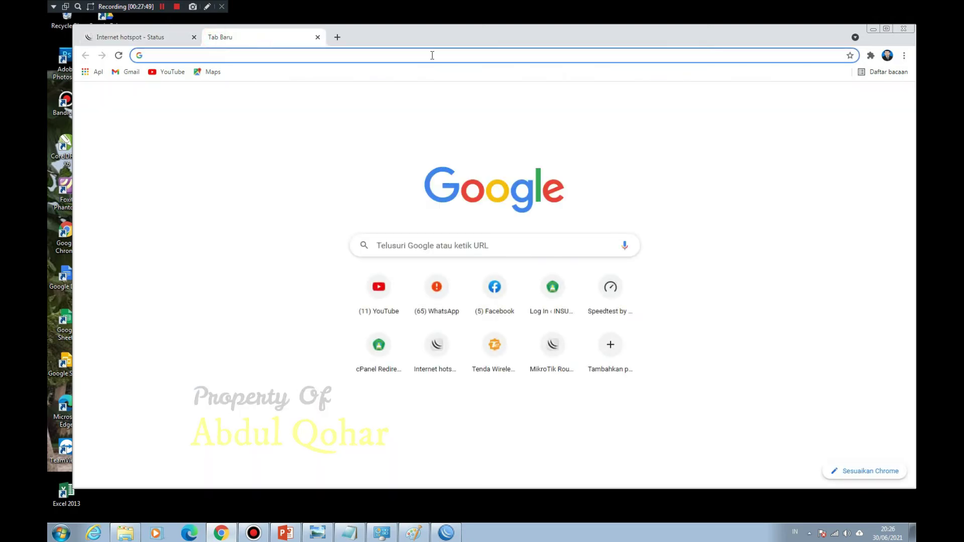
Step: Search Google for mikhmon, briefly view the installation diagram, then minimise Photo Viewer
type("mik")
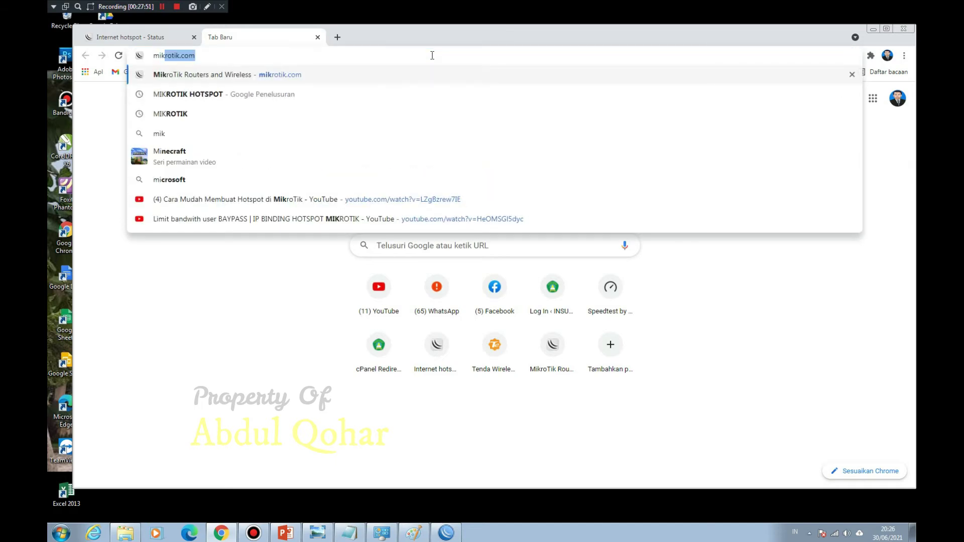
type("hmon")
key("Return")
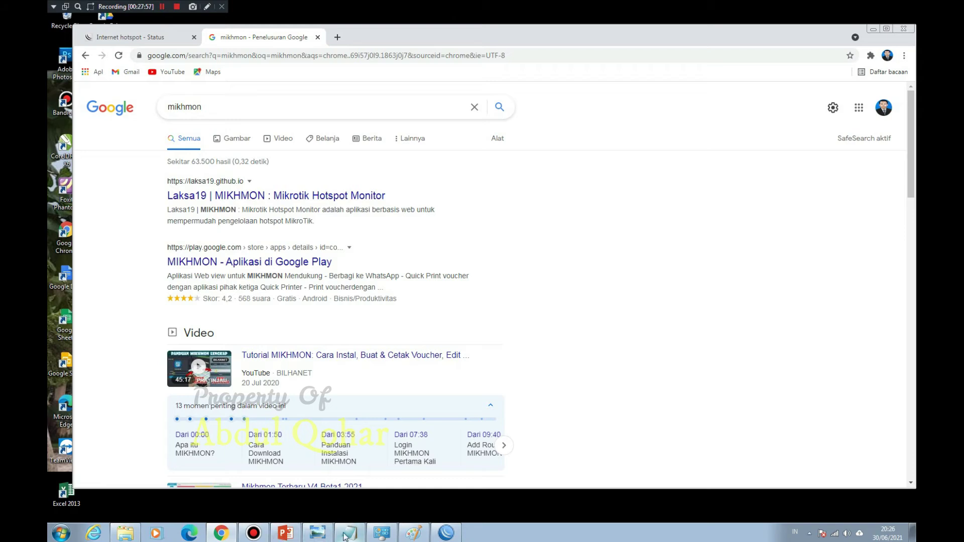
key("alt+Tab")
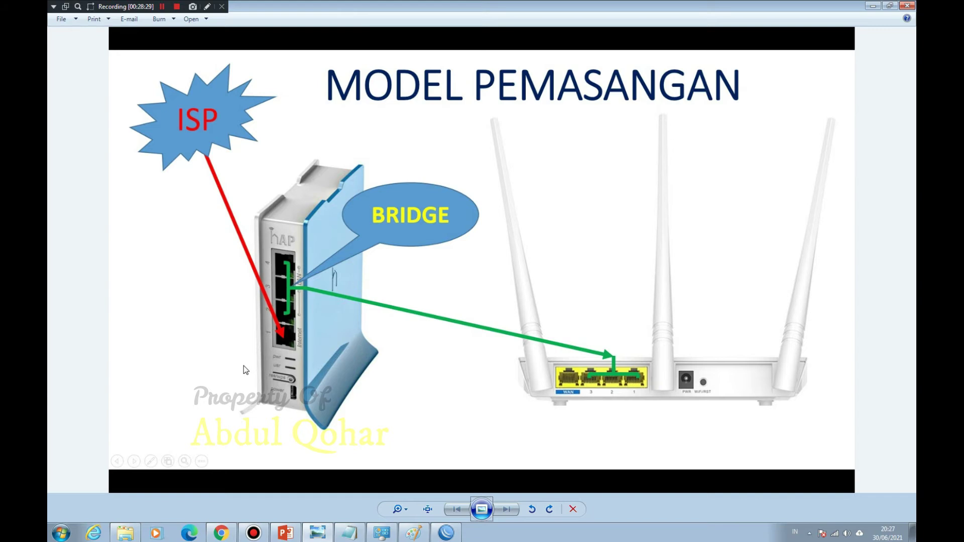
left_click(873, 6)
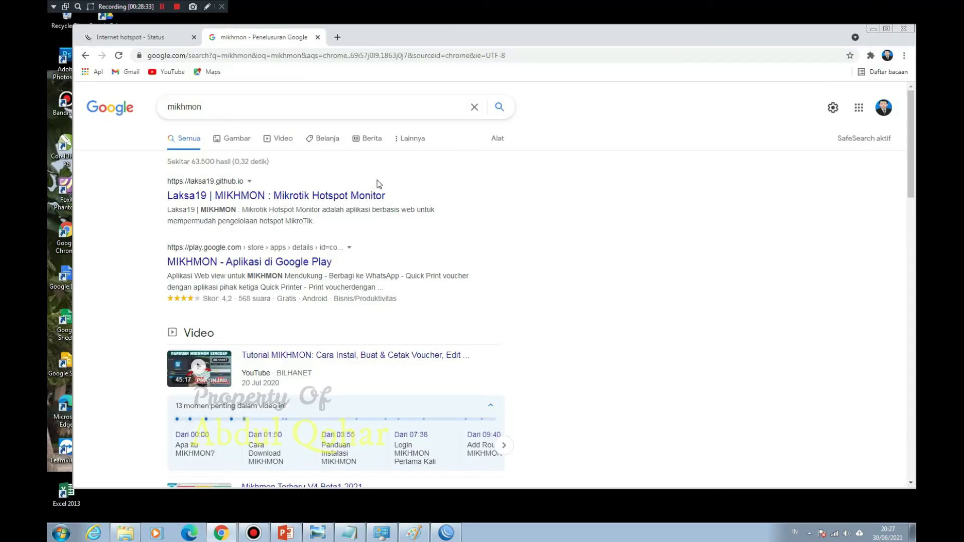
Step: Open the Laksa19 MIKHMON search result and scroll through the page
left_click(276, 196)
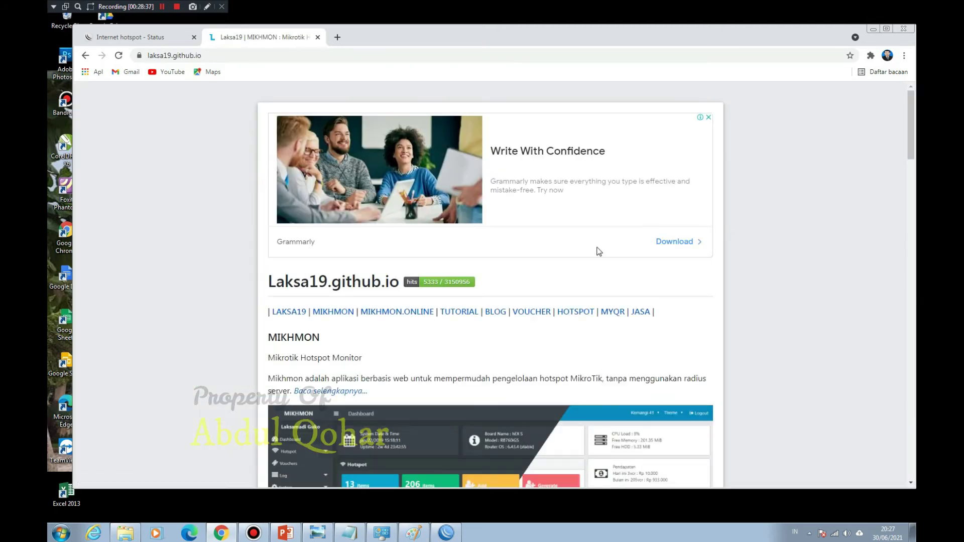
scroll(603, 251, "down", 2)
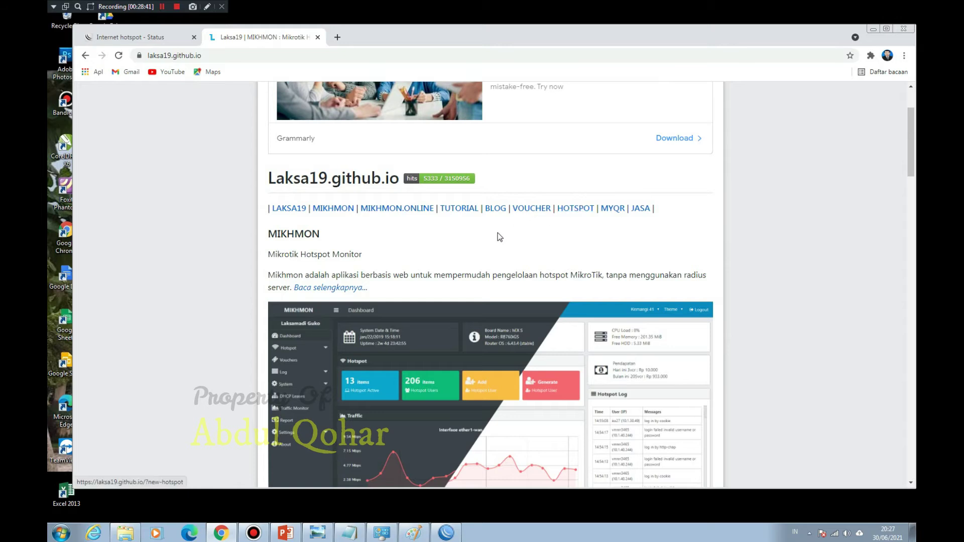
scroll(477, 237, "down", 10)
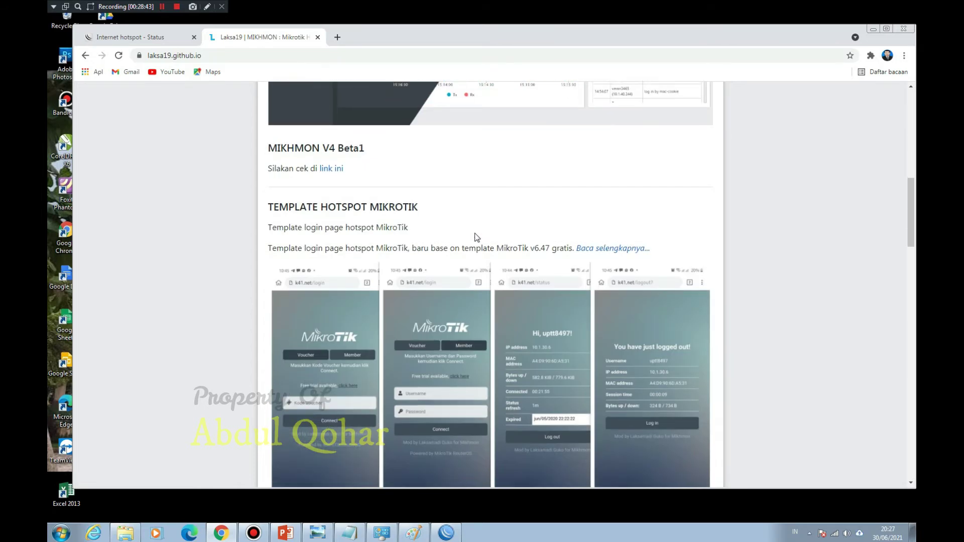
scroll(477, 237, "down", 15)
scroll(477, 237, "up", 20)
scroll(474, 233, "down", 1)
scroll(475, 233, "up", 4)
scroll(529, 353, "up", 2)
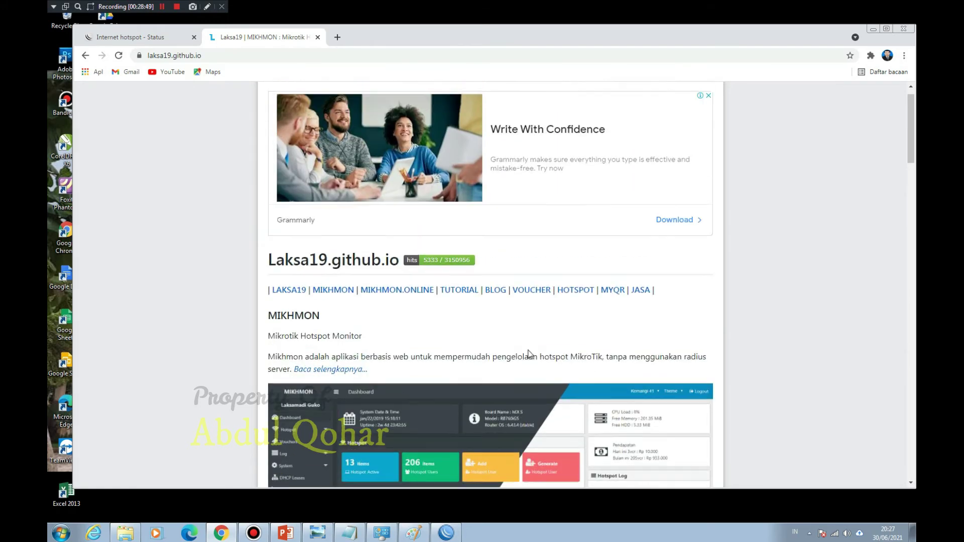
scroll(535, 347, "down", 4)
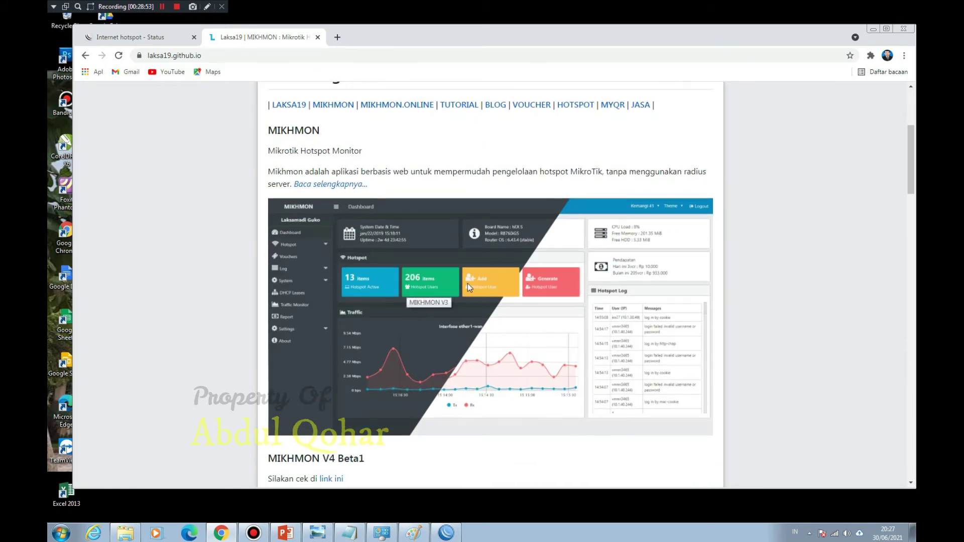
scroll(522, 335, "down", 8)
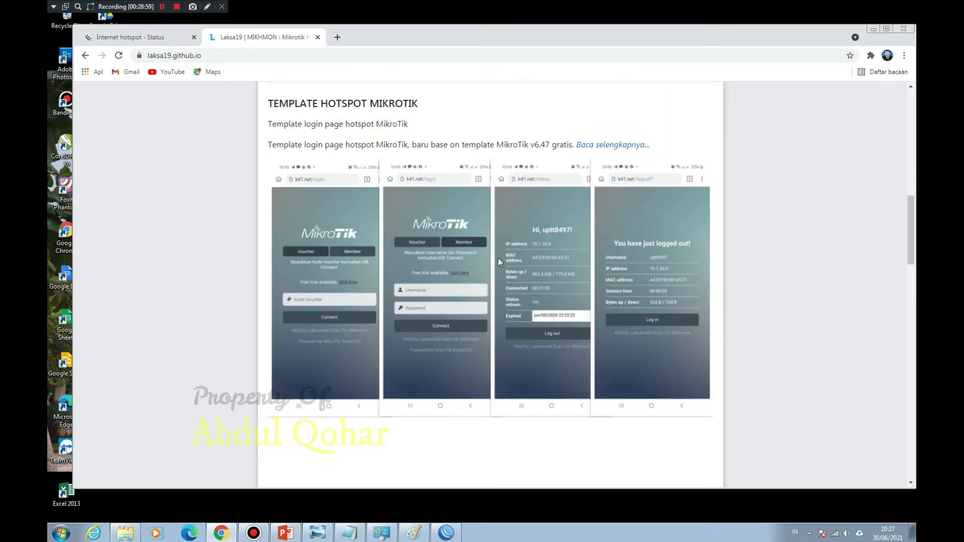
scroll(374, 279, "down", 8)
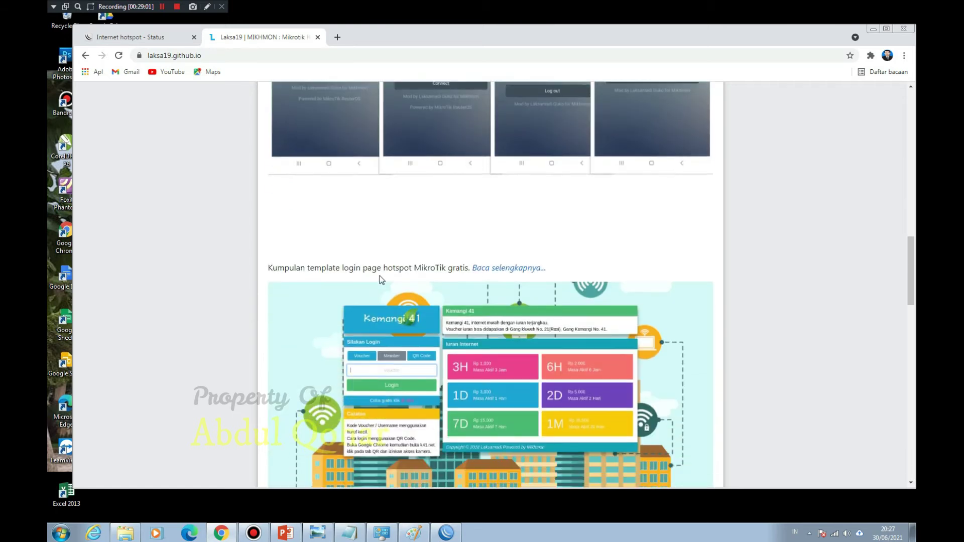
scroll(481, 272, "down", 4)
scroll(479, 271, "down", 10)
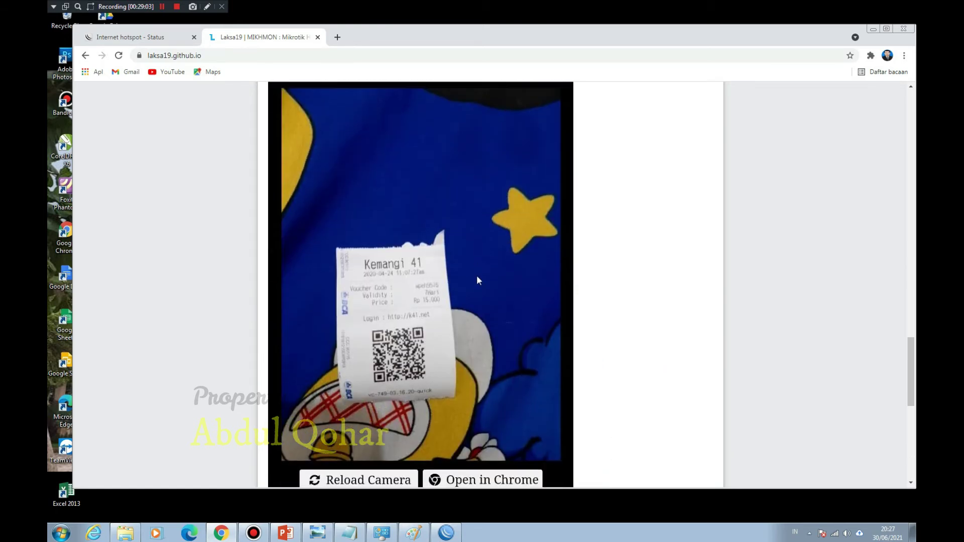
scroll(478, 277, "up", 20)
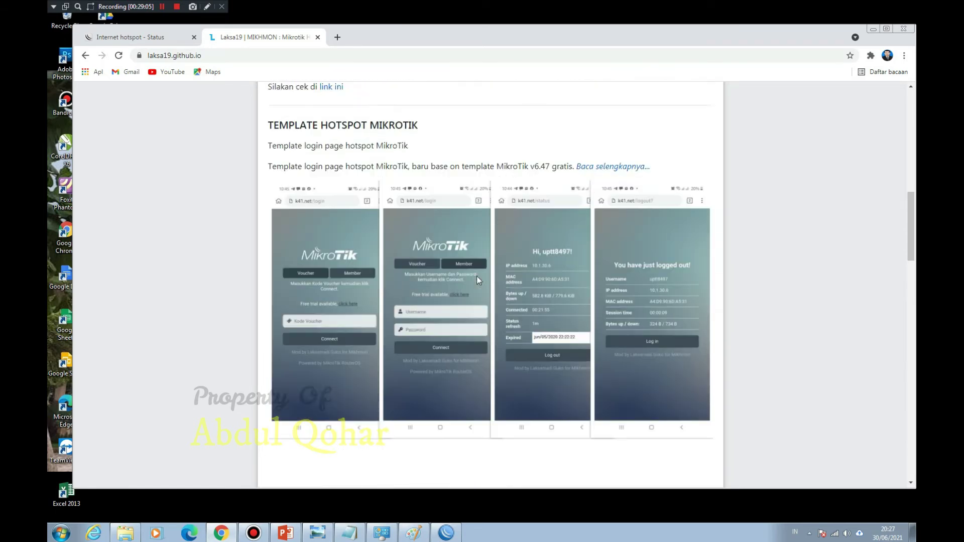
Step: Open the MIKHMON V3 page and browse its content
left_click(345, 315)
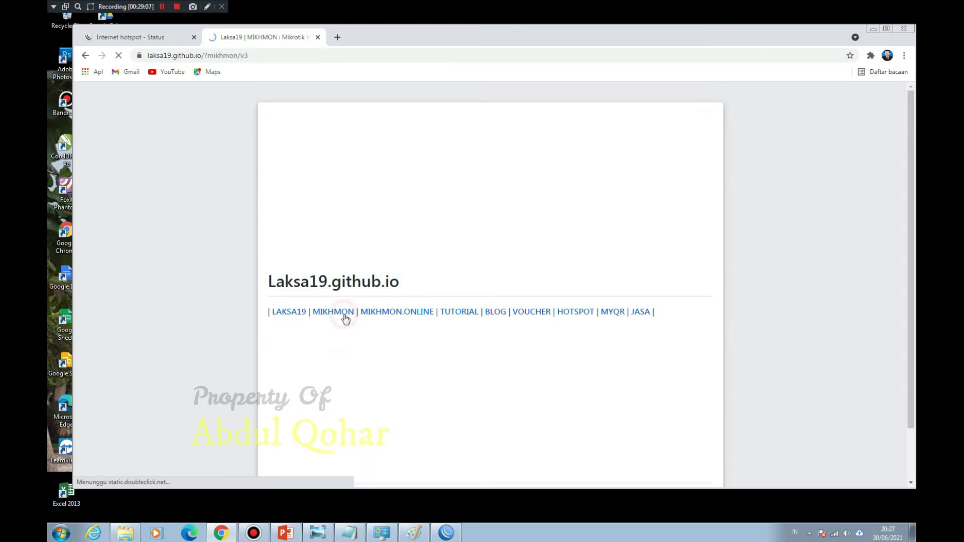
scroll(693, 261, "down", 3)
scroll(705, 267, "down", 10)
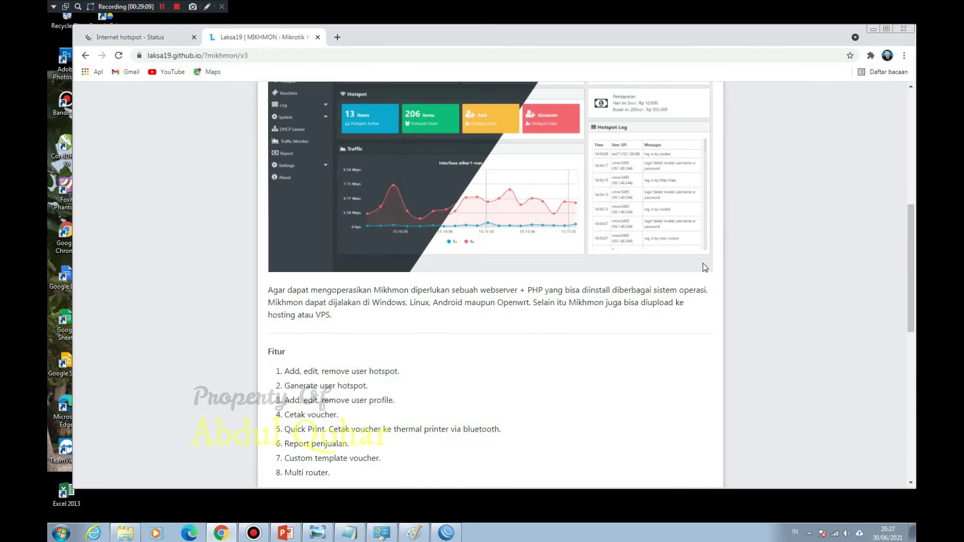
scroll(705, 268, "down", 3)
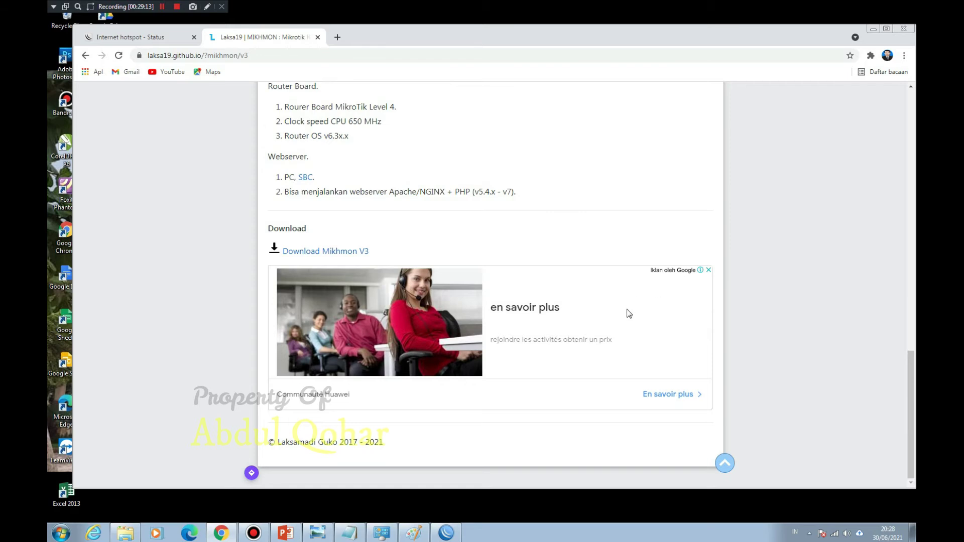
scroll(390, 286, "up", 5)
scroll(359, 271, "up", 10)
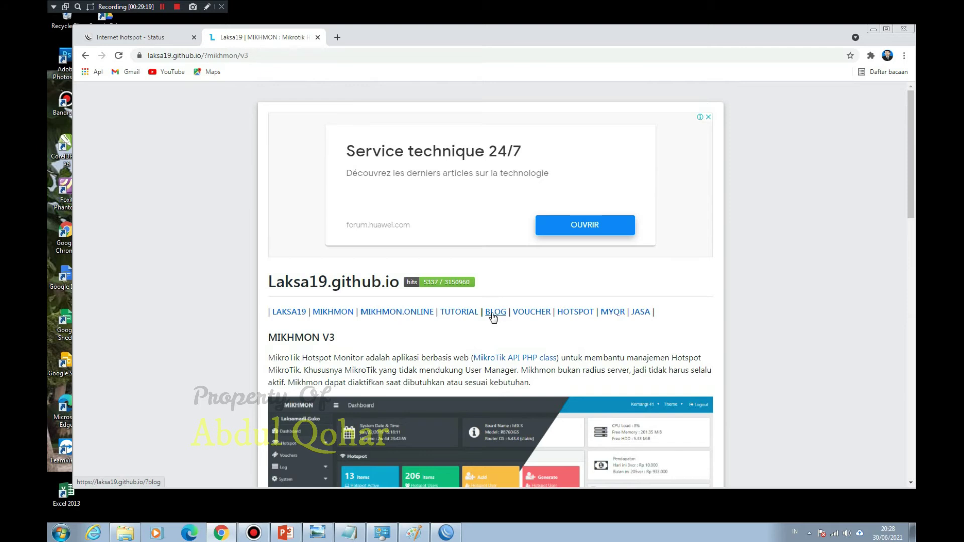
Step: Check the hotspot templates page, then open the full Mikhmon V3 description down to its Download section
left_click(569, 314)
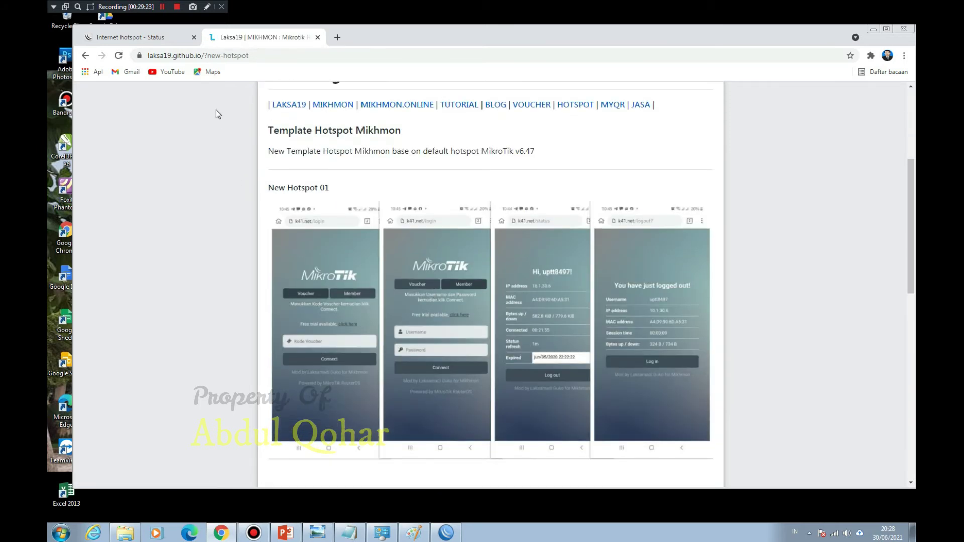
left_click(162, 6)
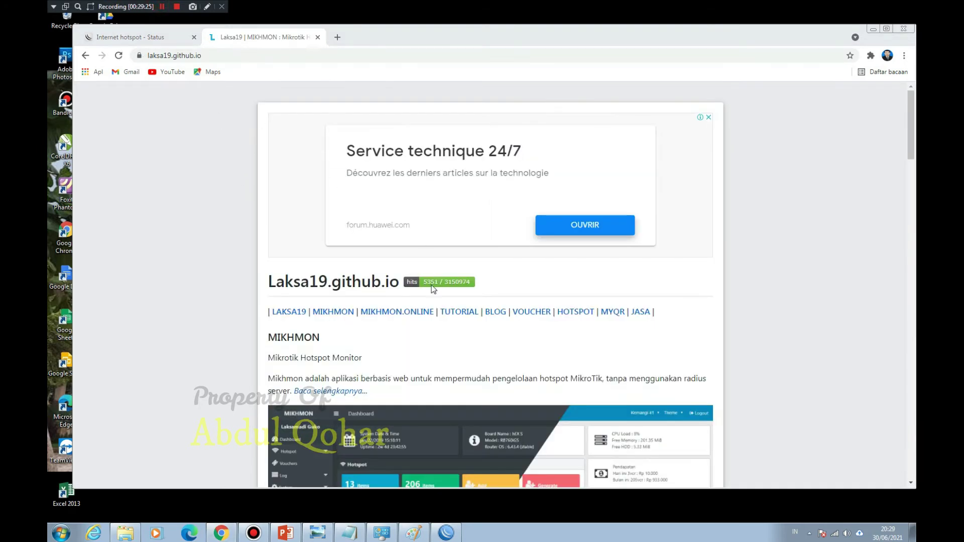
scroll(354, 311, "down", 2)
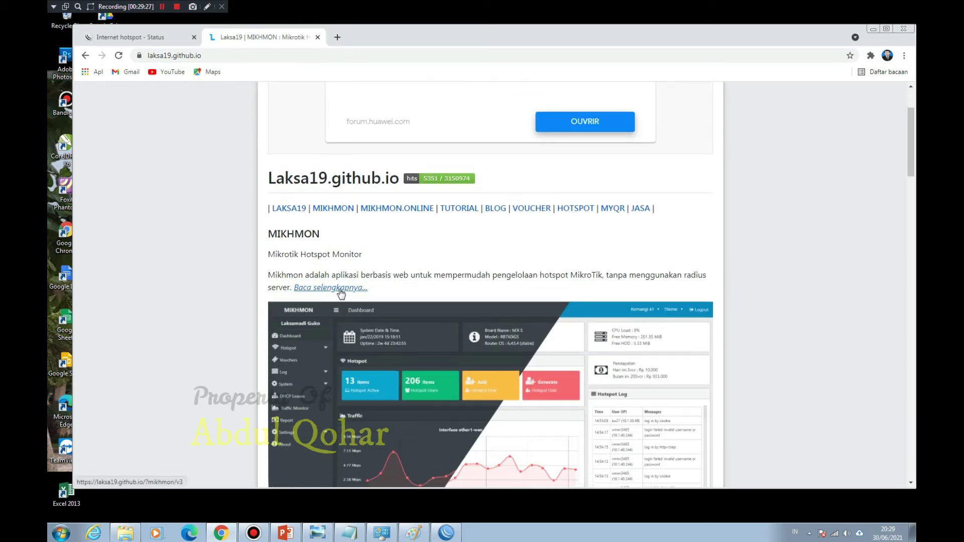
scroll(341, 238, "down", 3)
scroll(302, 201, "up", 3)
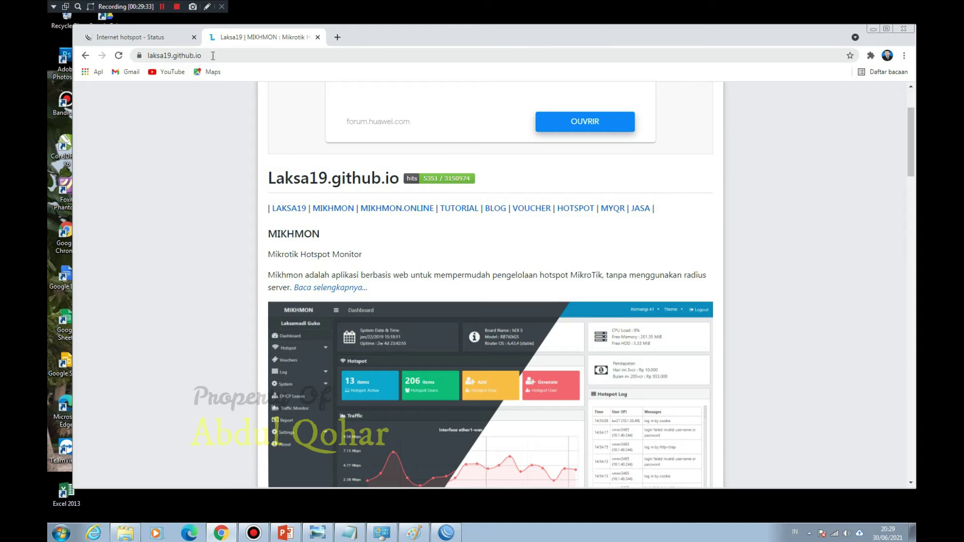
scroll(402, 280, "down", 1)
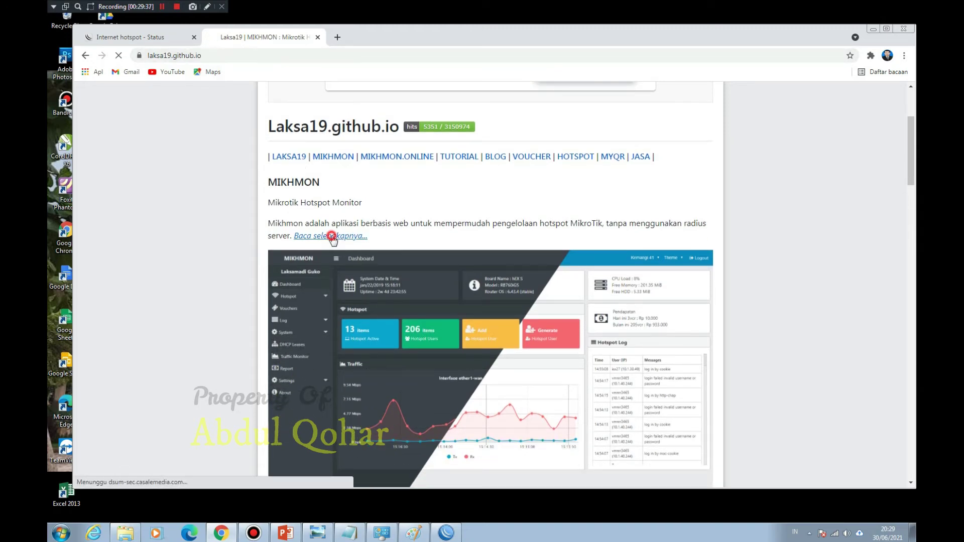
left_click(334, 236)
scroll(460, 250, "down", 5)
scroll(459, 250, "down", 10)
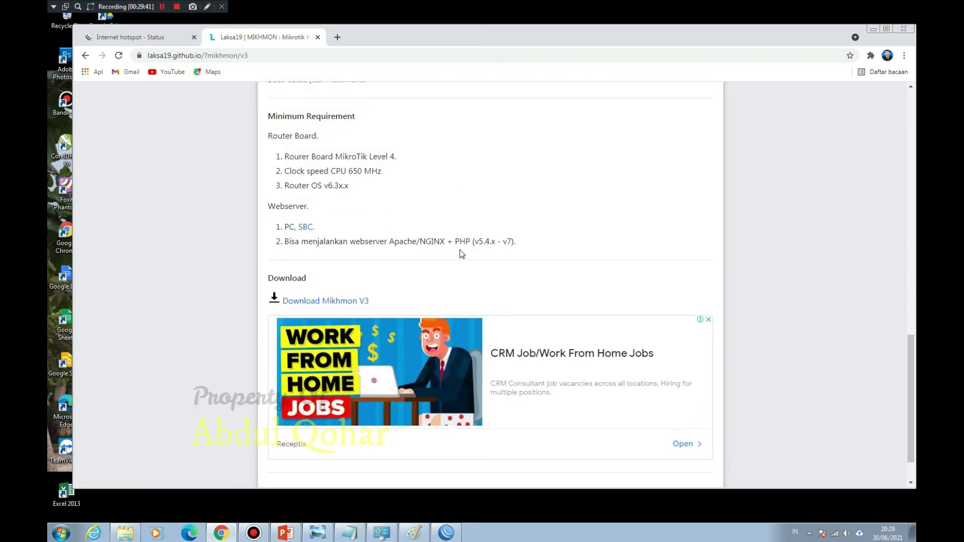
Step: Go to the Mikhmon V3 download page and start downloading MIKHMON V3 + Webserver (mikhmonv3ws.zip)
left_click(335, 301)
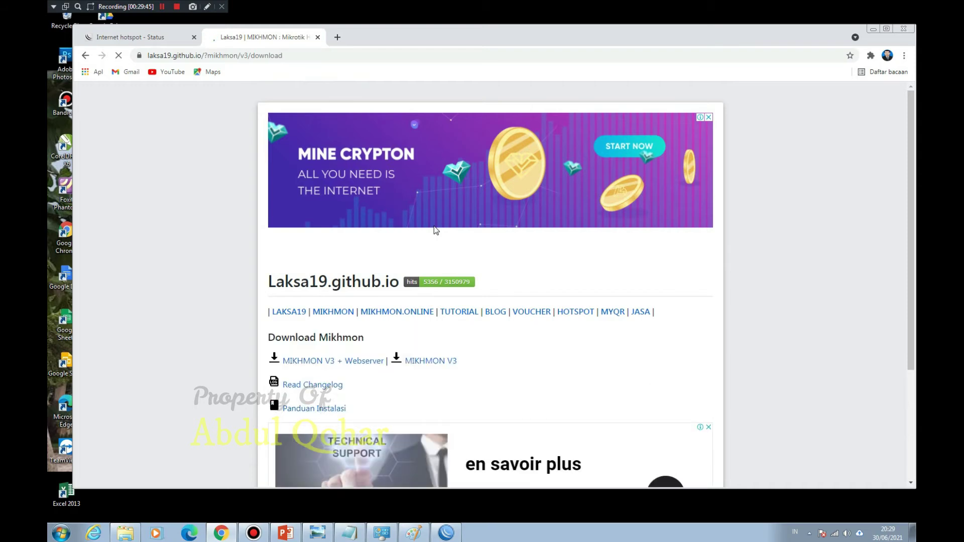
scroll(490, 258, "down", 1)
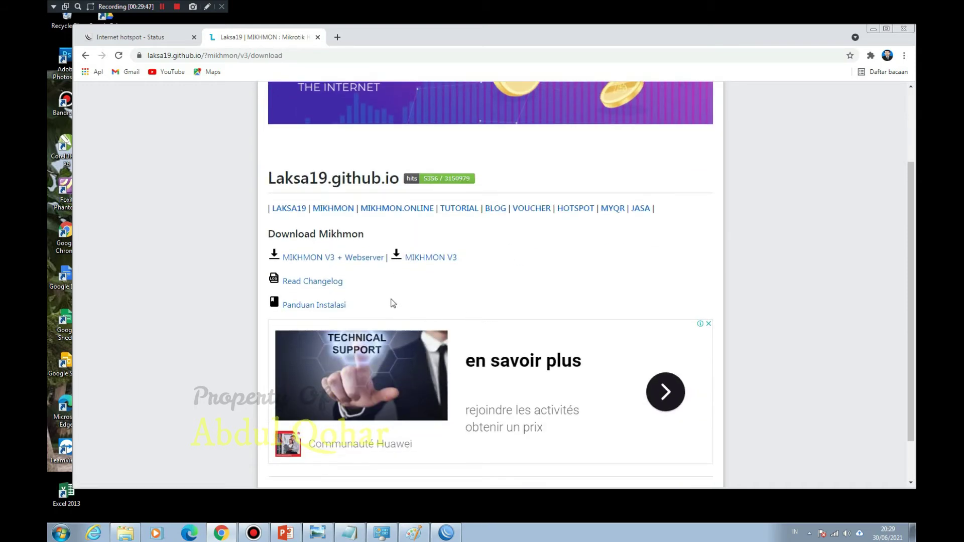
left_click(358, 265)
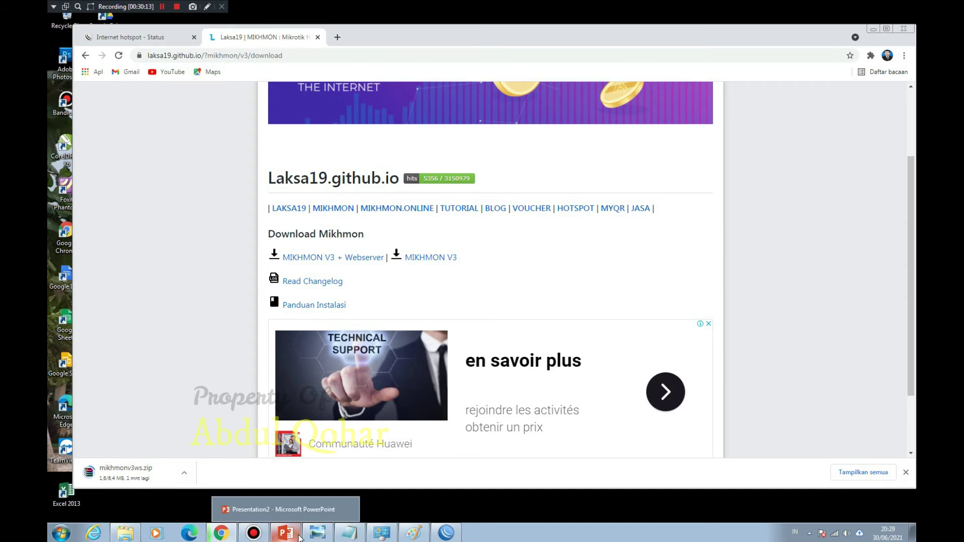
Step: Glance at the MODEL PEMASANGAN diagram, then return to Chrome until the 8.4 MB mikhmonv3ws.zip finishes
left_click(317, 537)
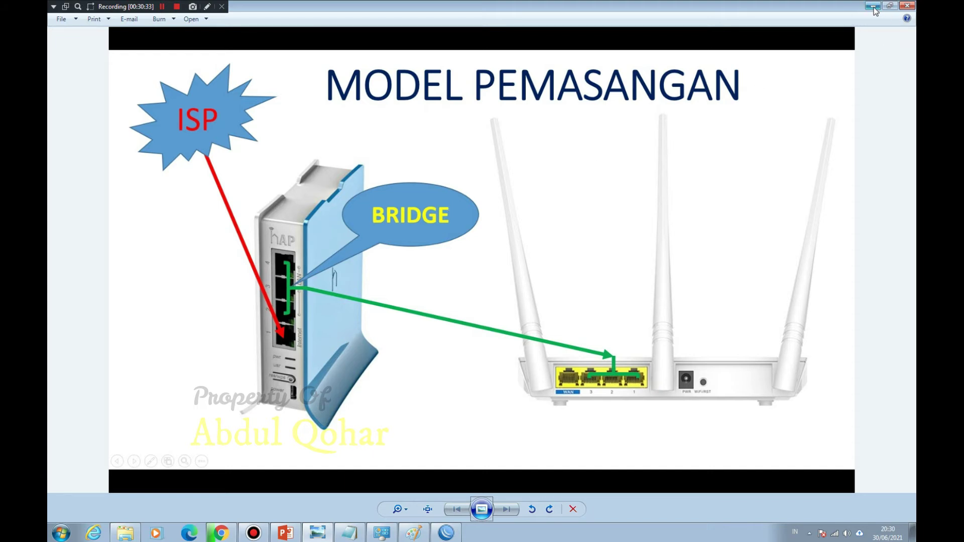
left_click(873, 7)
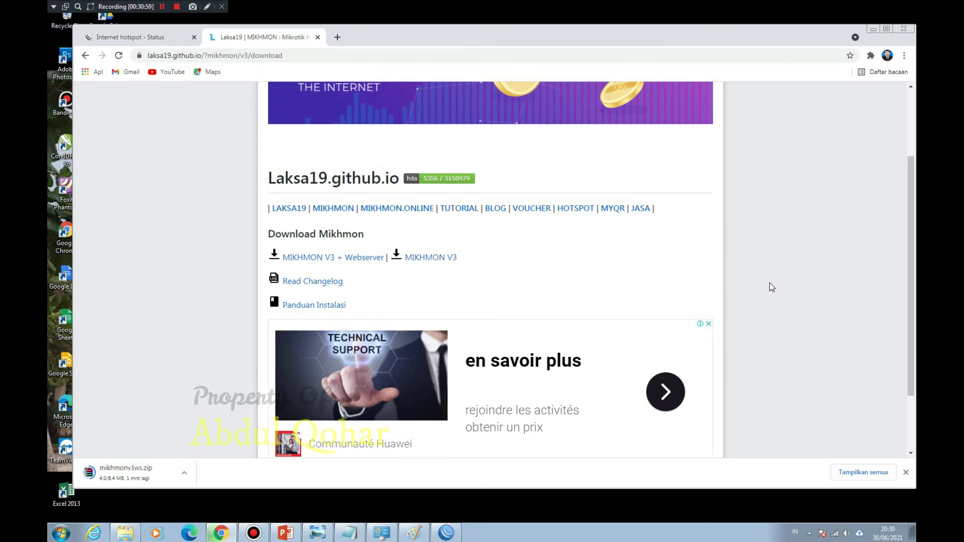
scroll(773, 287, "down", 1)
scroll(773, 287, "up", 2)
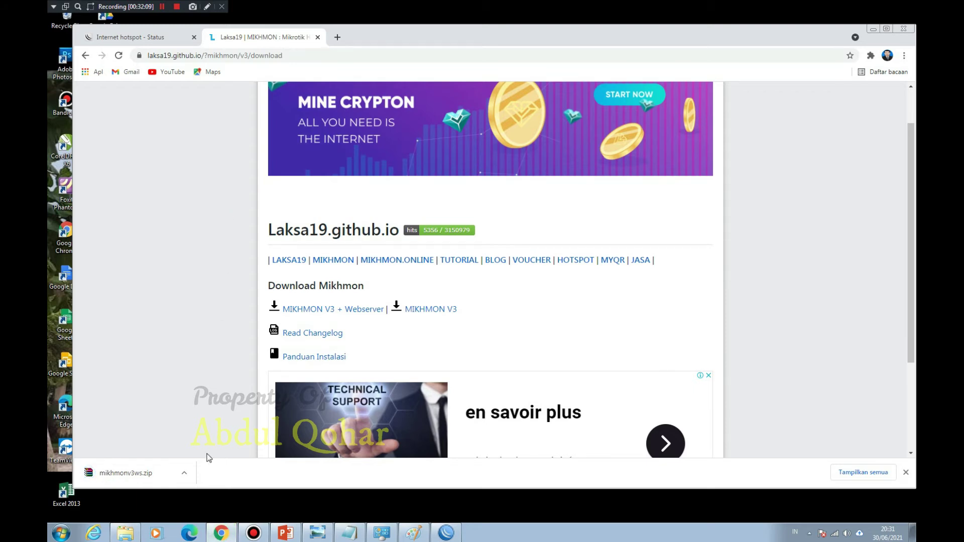
Step: Show the downloaded mikhmonv3ws.zip in its folder and clear the windows away to the desktop
left_click(193, 472)
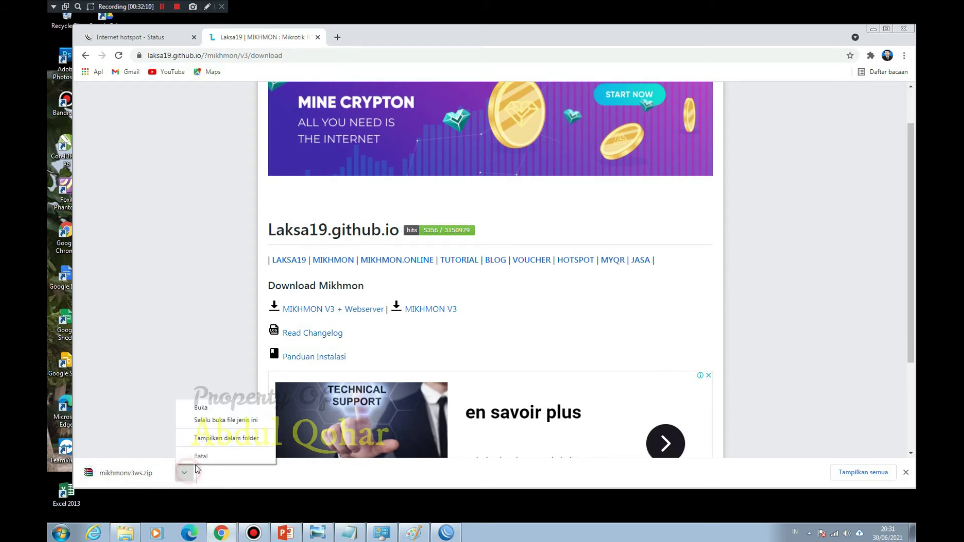
left_click(221, 438)
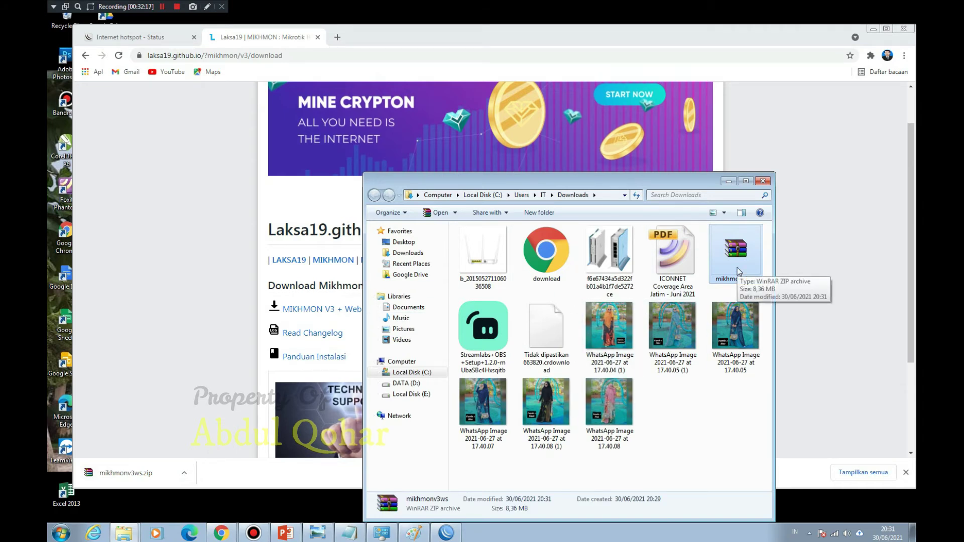
left_click(731, 179)
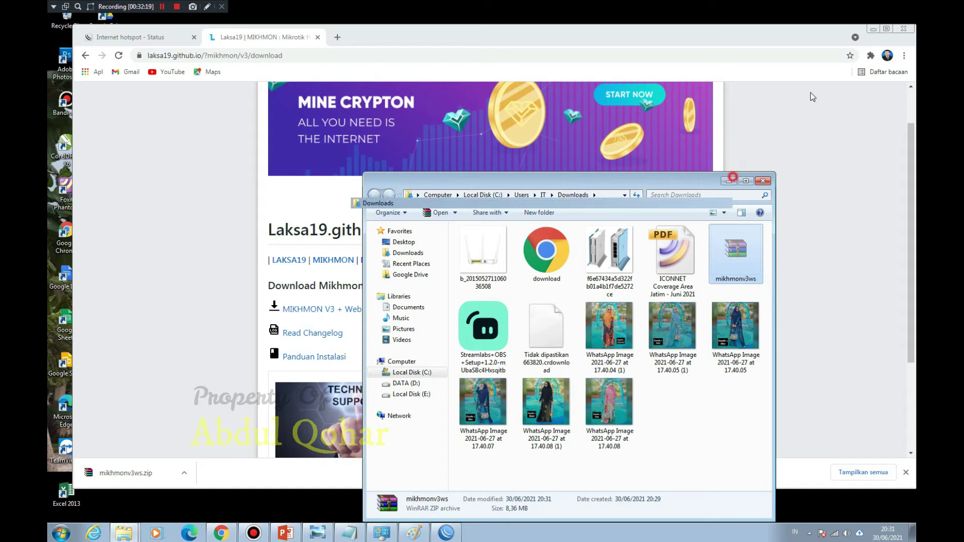
left_click(874, 29)
Step: Paste mikhmonv3ws.zip onto the desktop, extract it there, and reposition the extracted folder
right_click(599, 140)
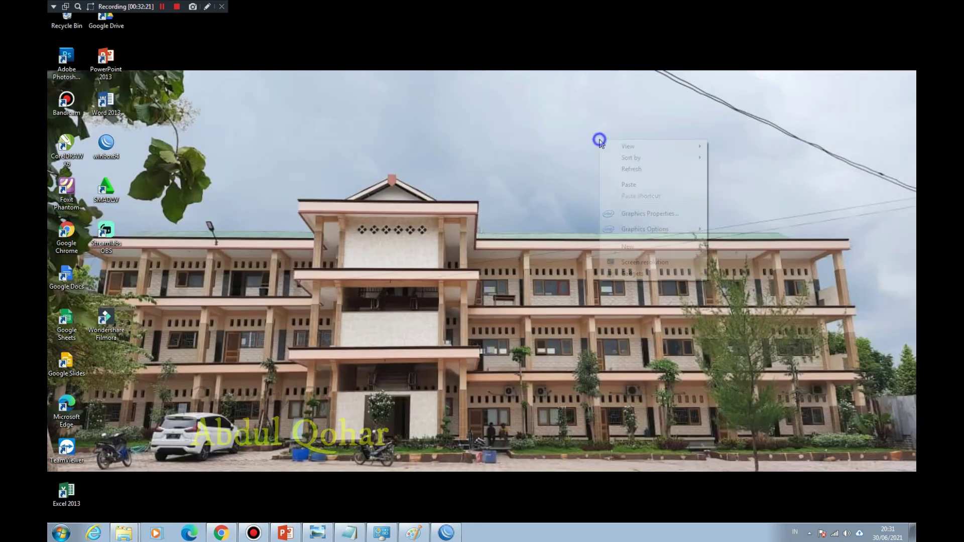
left_click(629, 185)
left_click(613, 152)
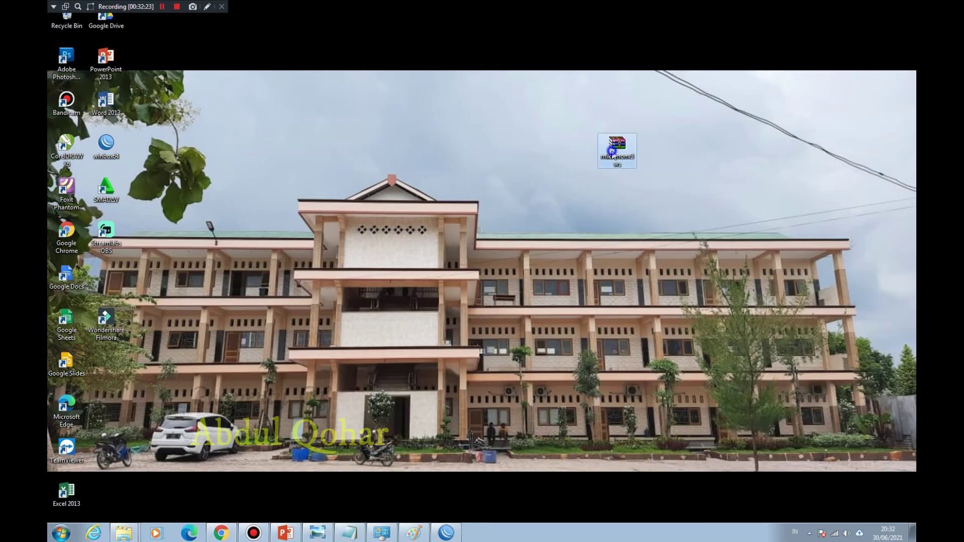
right_click(612, 152)
left_click(647, 204)
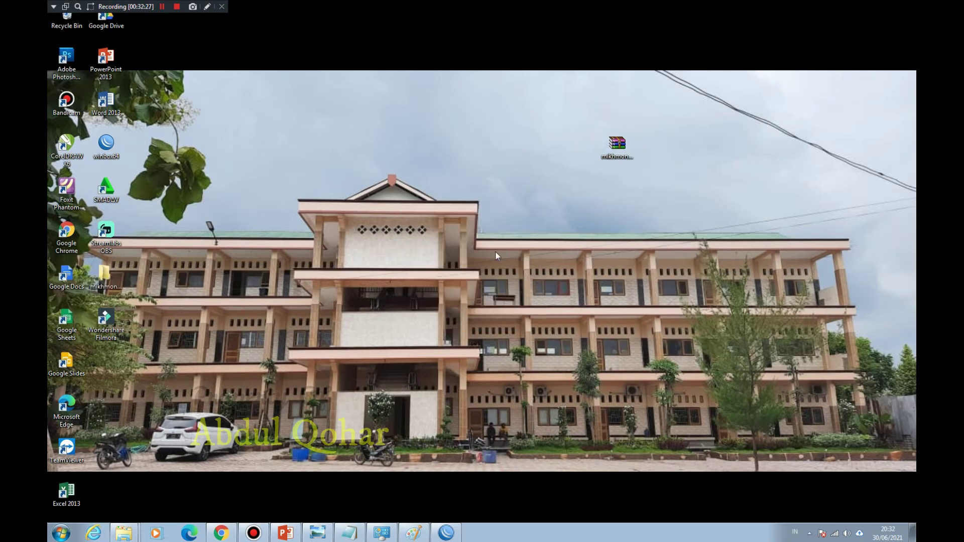
left_click_drag(105, 275, 533, 232)
Step: Launch MikhmonServer from mikhmonv3ws > Mikhmon Server, confirming Run and allowing firewall access
double_click(533, 230)
double_click(487, 243)
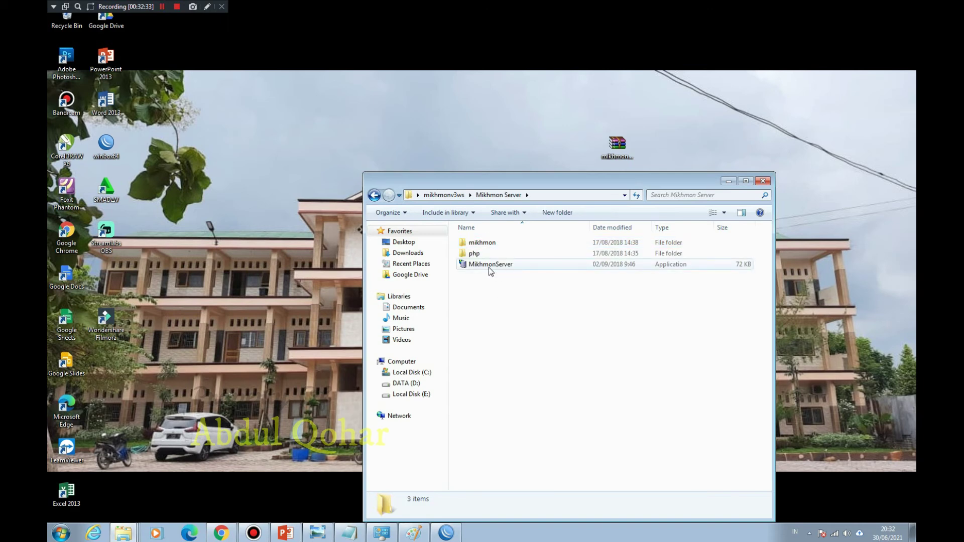
left_click(490, 269)
double_click(490, 268)
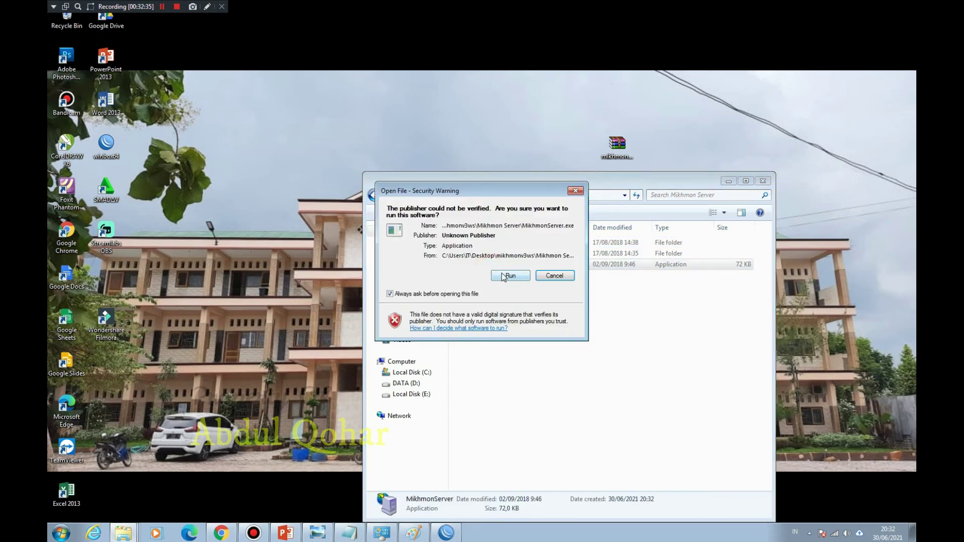
left_click(503, 276)
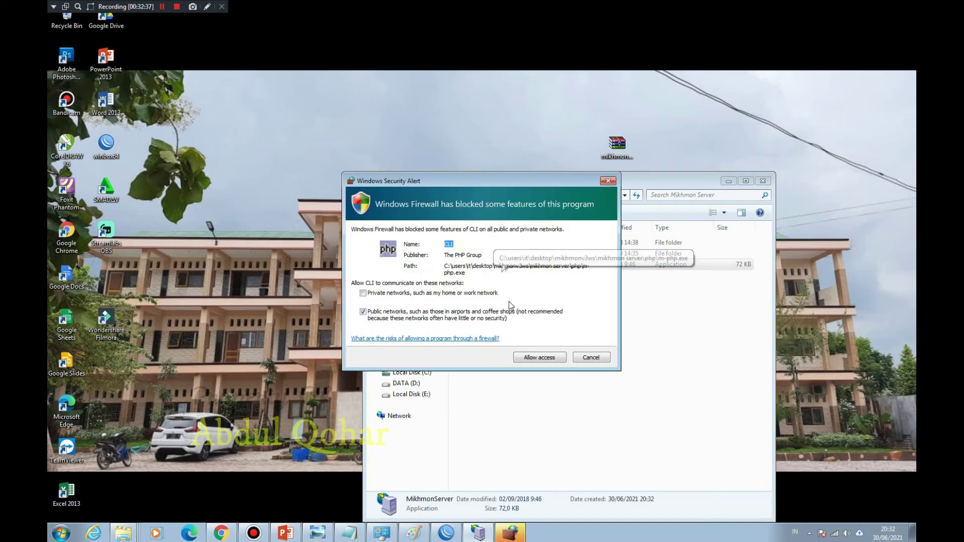
left_click(537, 358)
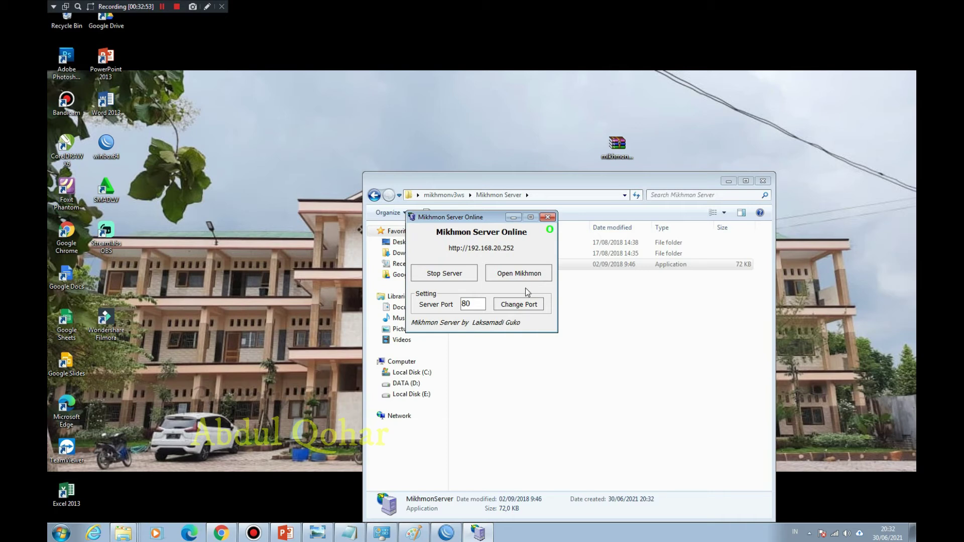
Step: Stop the Mikhmon server and try running it on port 2121
left_click(453, 276)
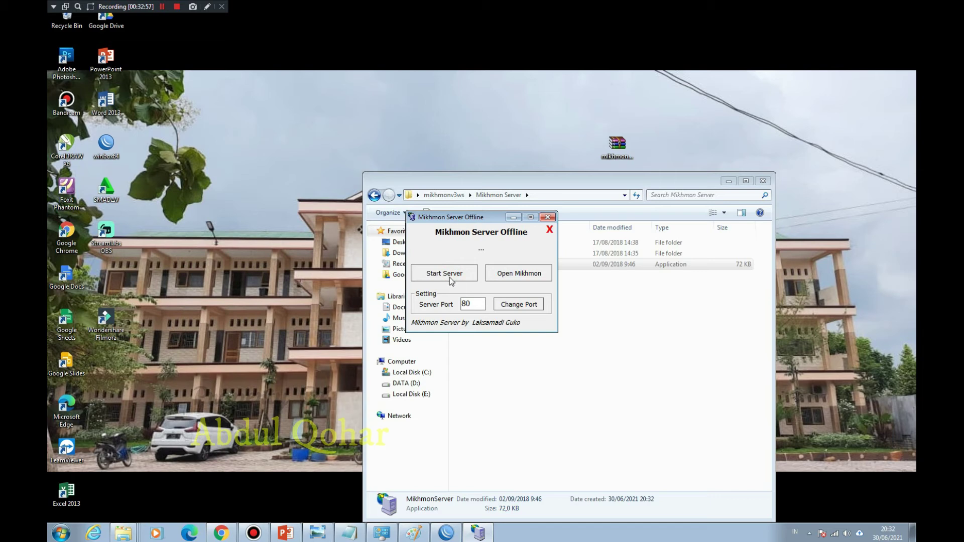
double_click(473, 301)
key("BackSpace")
type("2121")
left_click(519, 304)
left_click(439, 269)
left_click(509, 303)
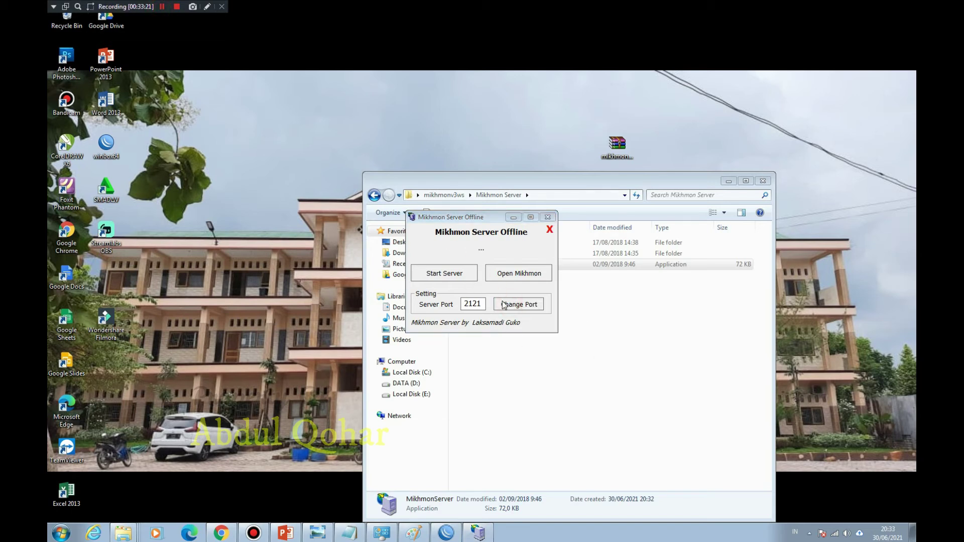
Step: Change the server port to 8080 and start the server
double_click(475, 304)
type("8080")
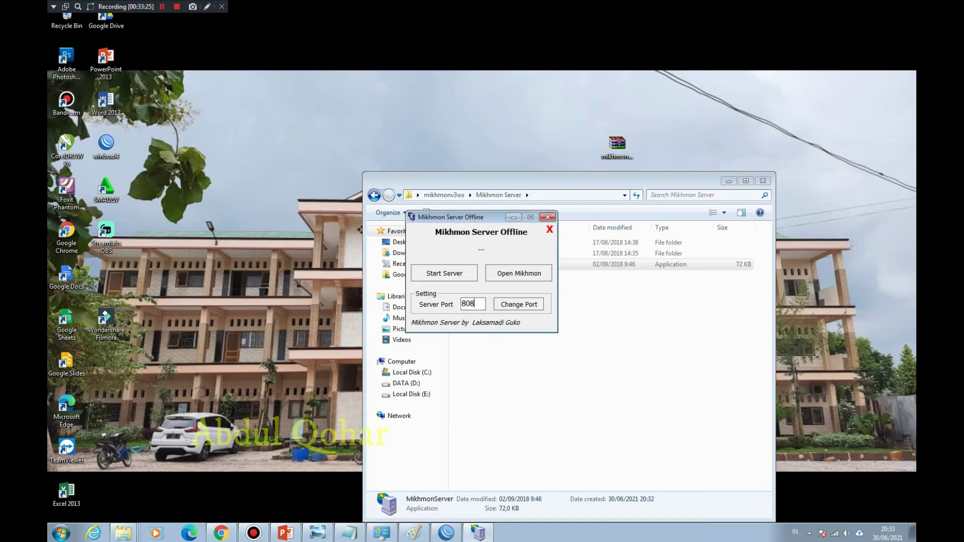
left_click(520, 306)
left_click(455, 275)
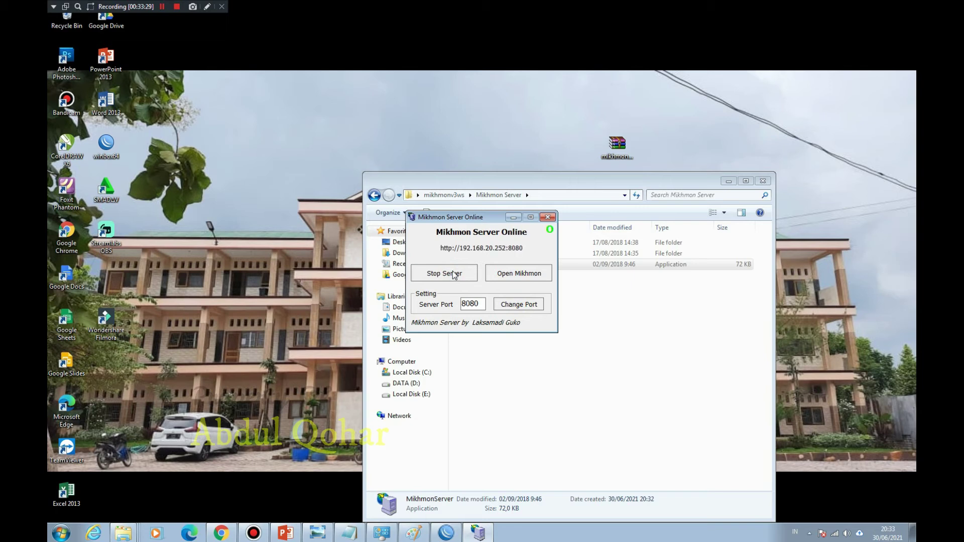
Step: Set the port back to 80 and start the server again
left_click(482, 305)
left_click_drag(481, 305, 470, 303)
key("BackSpace")
left_click(505, 308)
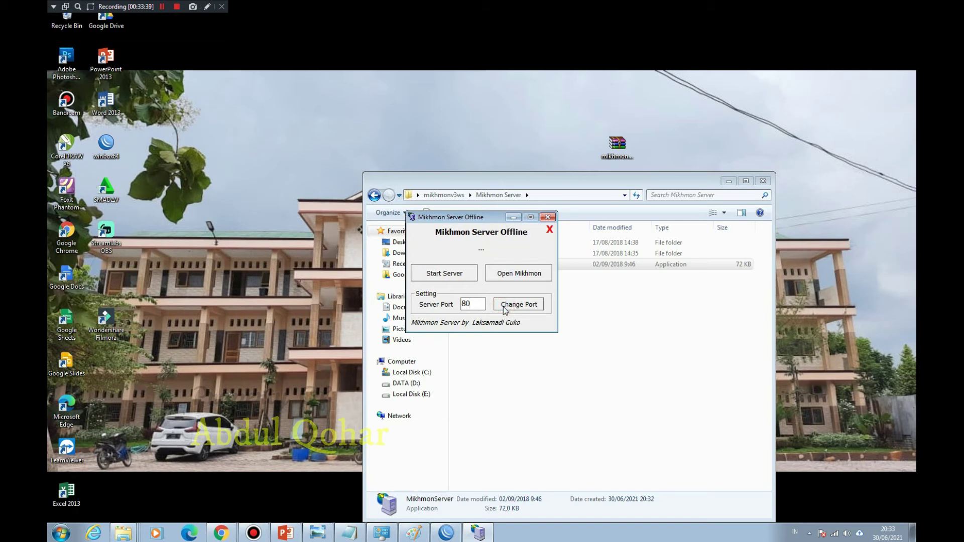
left_click(457, 278)
Step: Open Mikhmon, log in as mikhmon with its password, and add a new router session
left_click(527, 274)
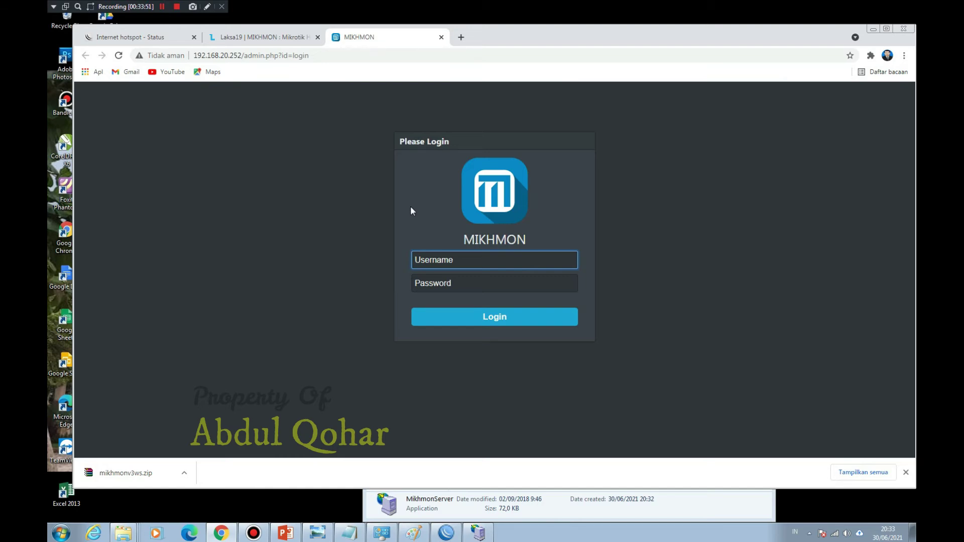
type("mikhmon")
key("Tab")
type("1234")
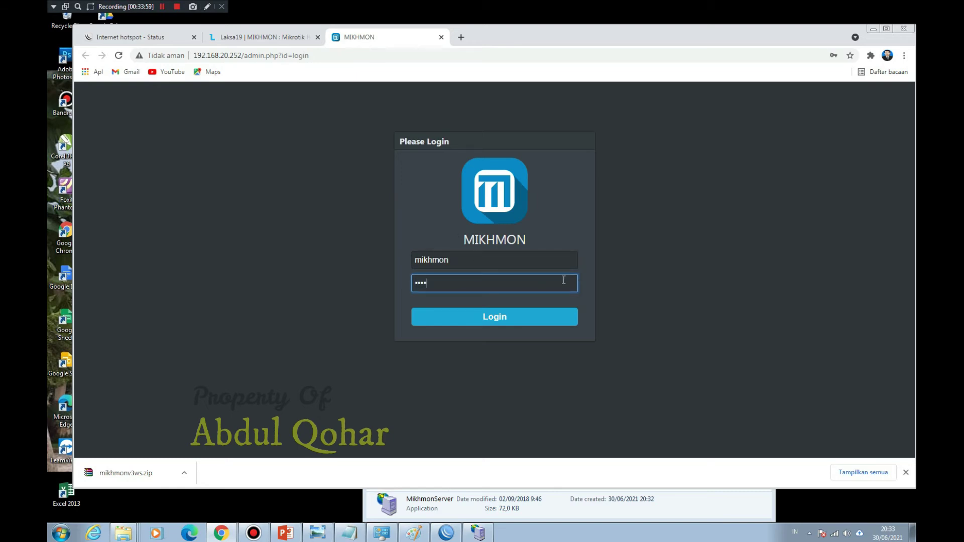
left_click(537, 318)
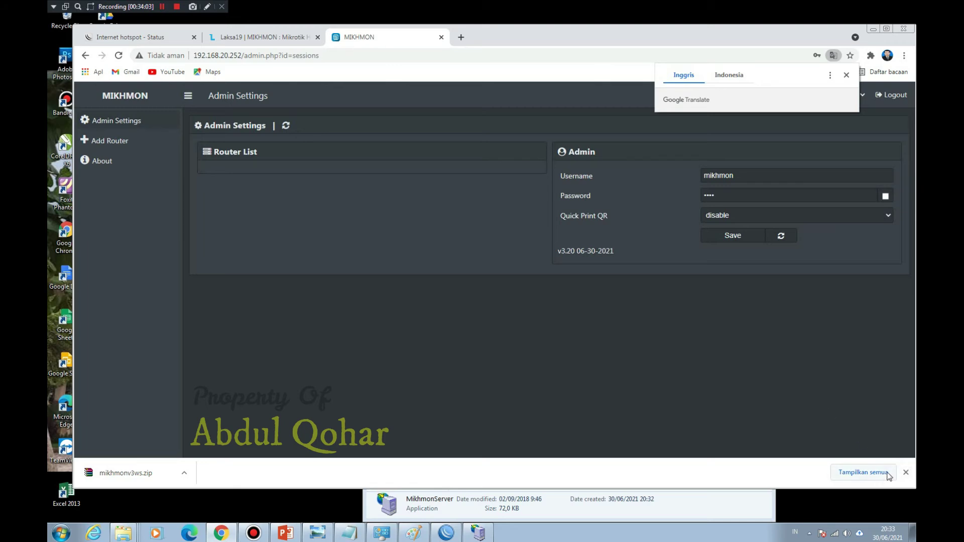
left_click(907, 472)
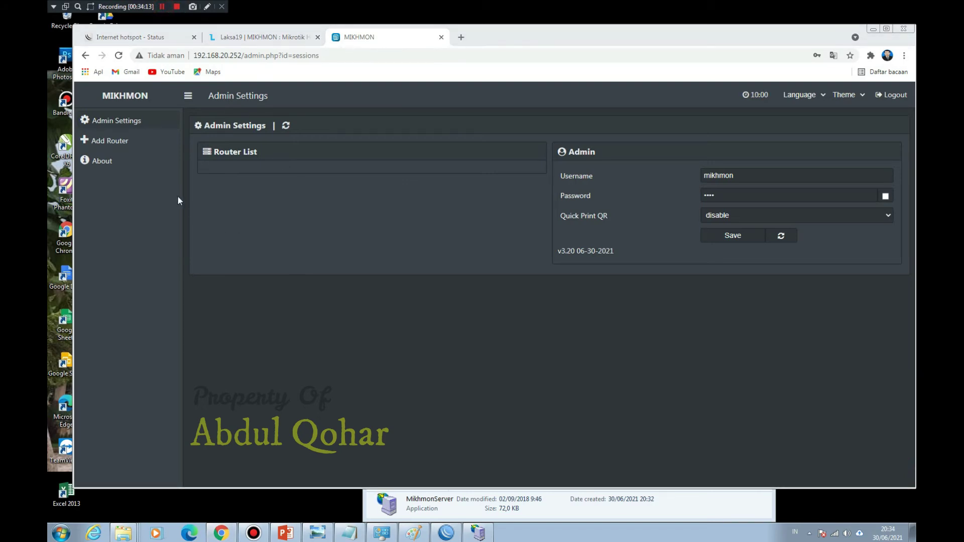
left_click(132, 141)
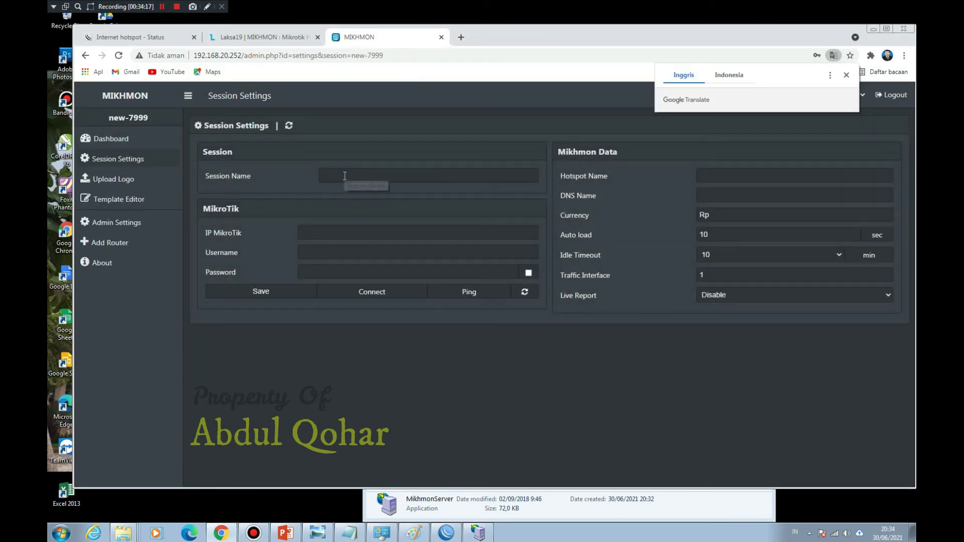
Step: Name the session ABDUL with MikroTik IP 192.168.20.1, username admin and the router password
left_click(344, 176)
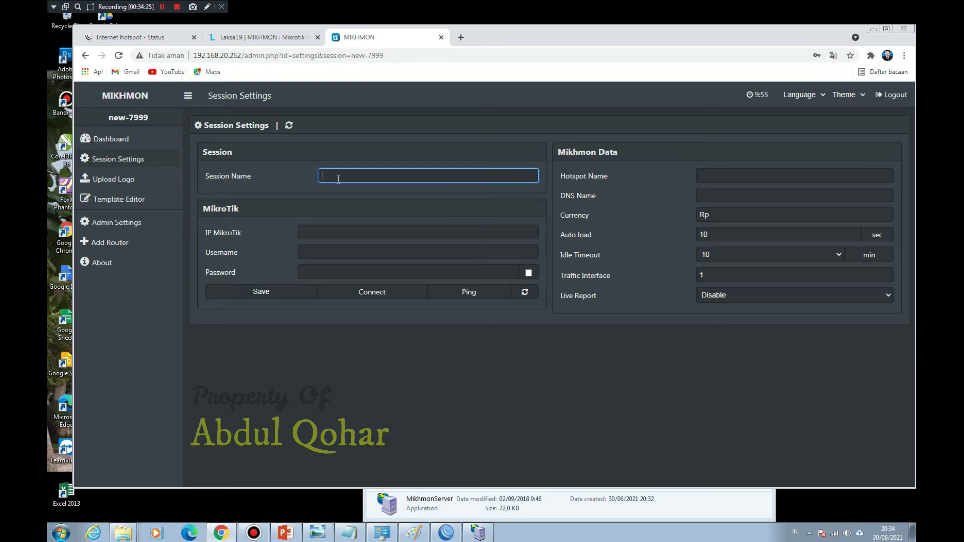
type("ABDUL")
left_click(358, 233)
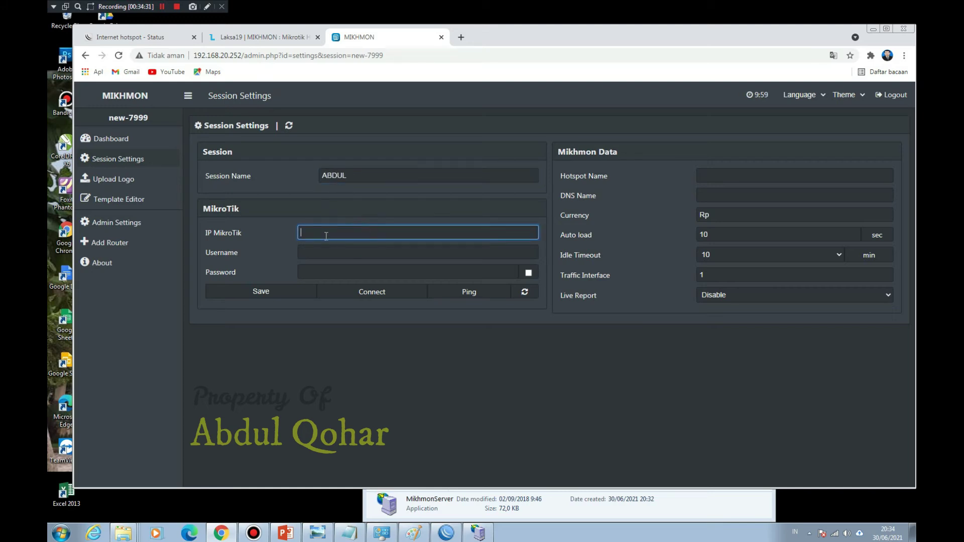
type("192.168.20.1")
left_click(327, 251)
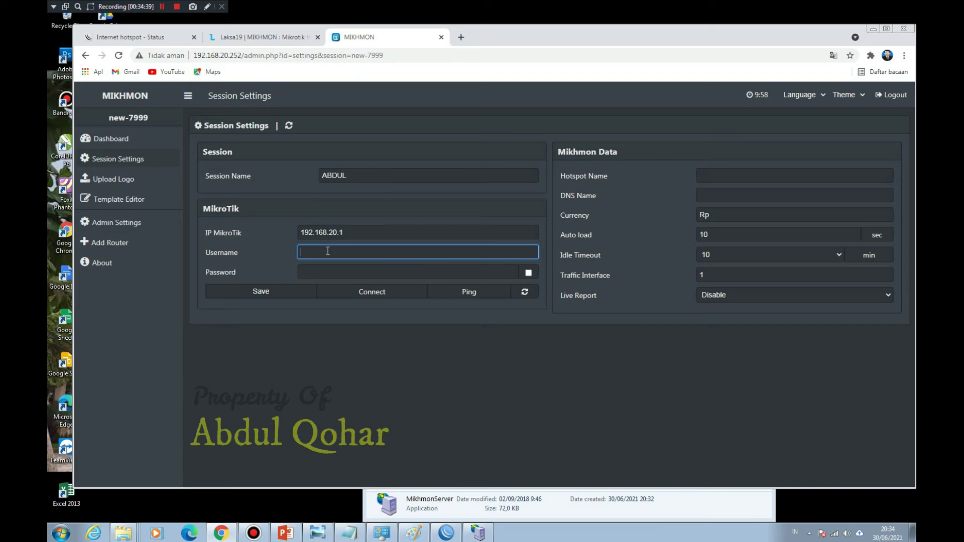
type("admin")
key("Tab")
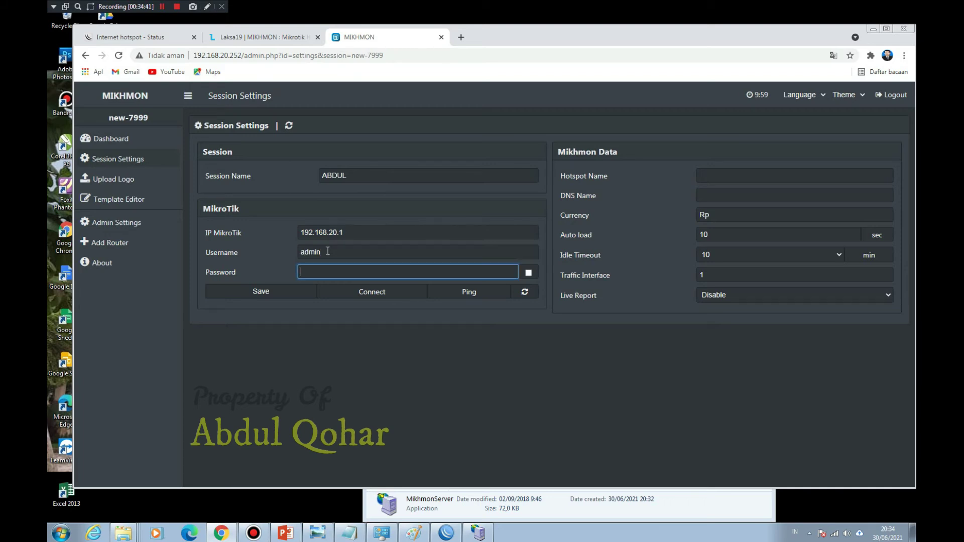
type("123")
left_click(528, 272)
Step: Set hotspot name ABDUL NET and DNS name abdul.net, then save the session
left_click(283, 299)
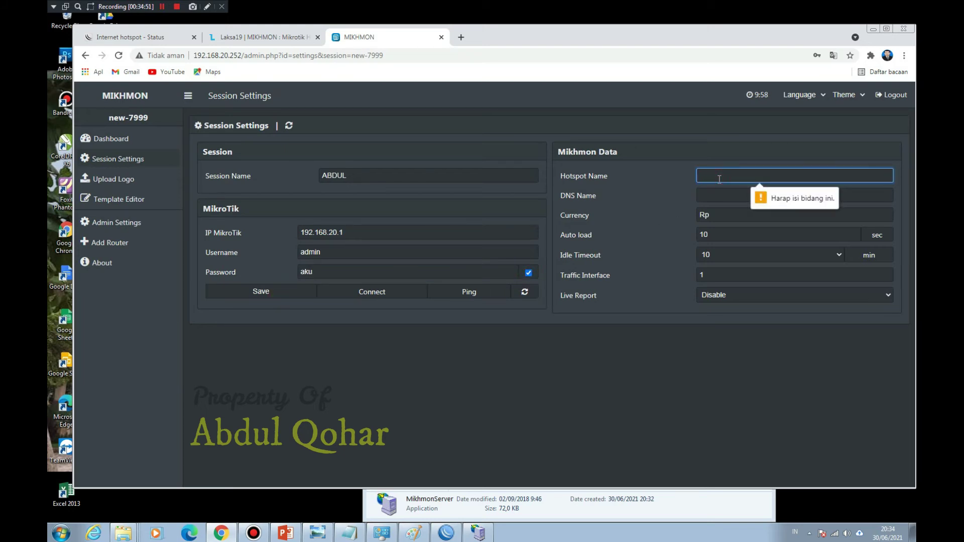
type("abdul")
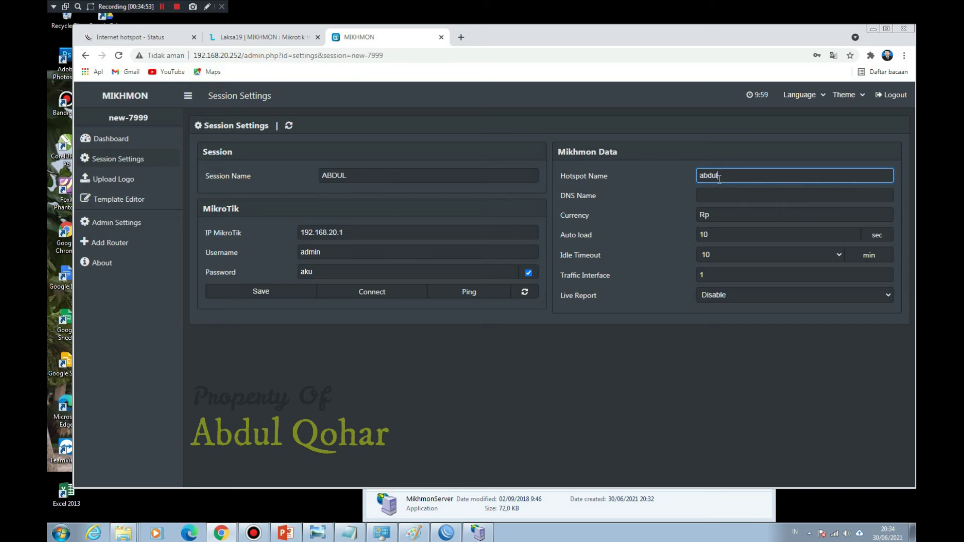
type("-net")
key("BackSpace")
key("BackSpace")
key("BackSpace")
key("BackSpace")
key("BackSpace")
key("BackSpace")
key("BackSpace")
type("ABDUL NET")
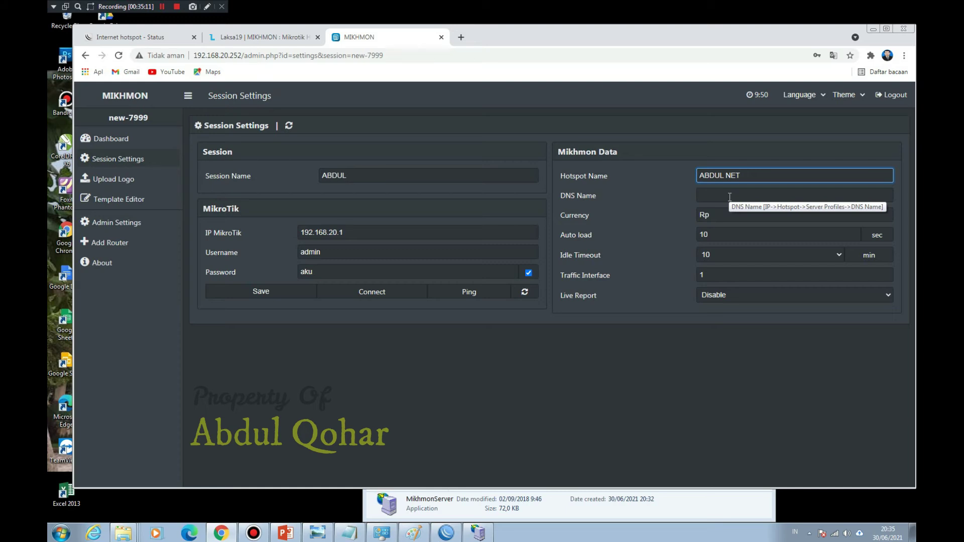
left_click(730, 197)
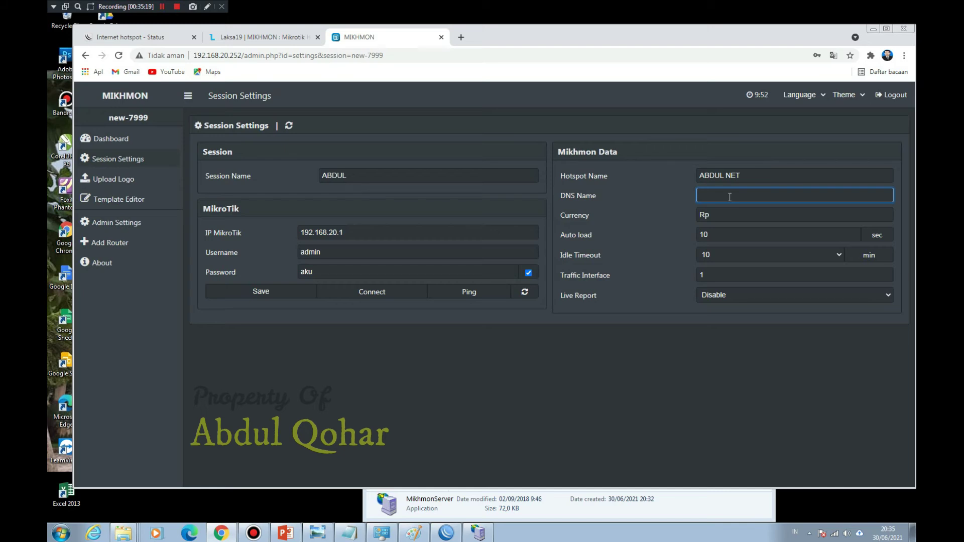
type("abdul.net")
left_click(270, 292)
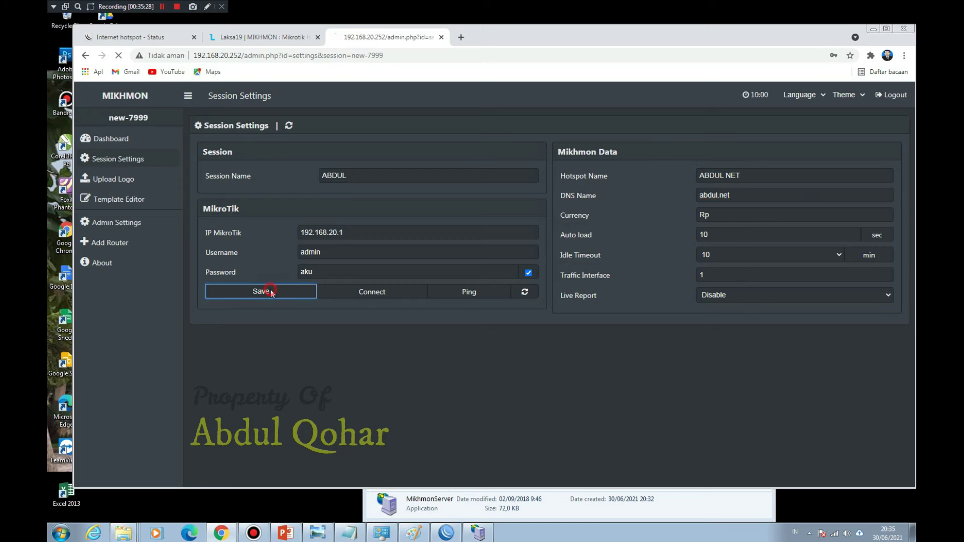
Step: Connect the ABDUL NET session to the MikroTik router, then open Vouchers and expand Hotspot > User Profile
left_click(386, 299)
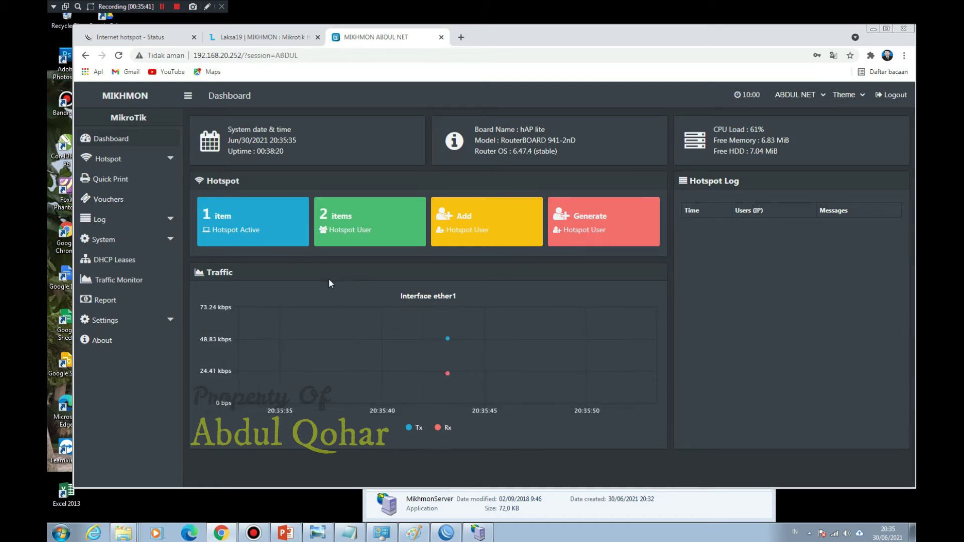
left_click(131, 207)
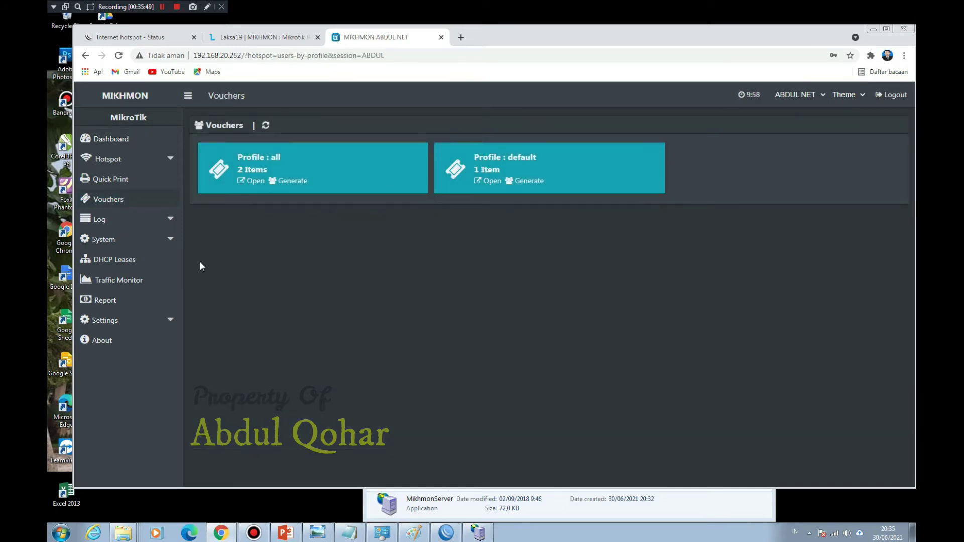
left_click(171, 159)
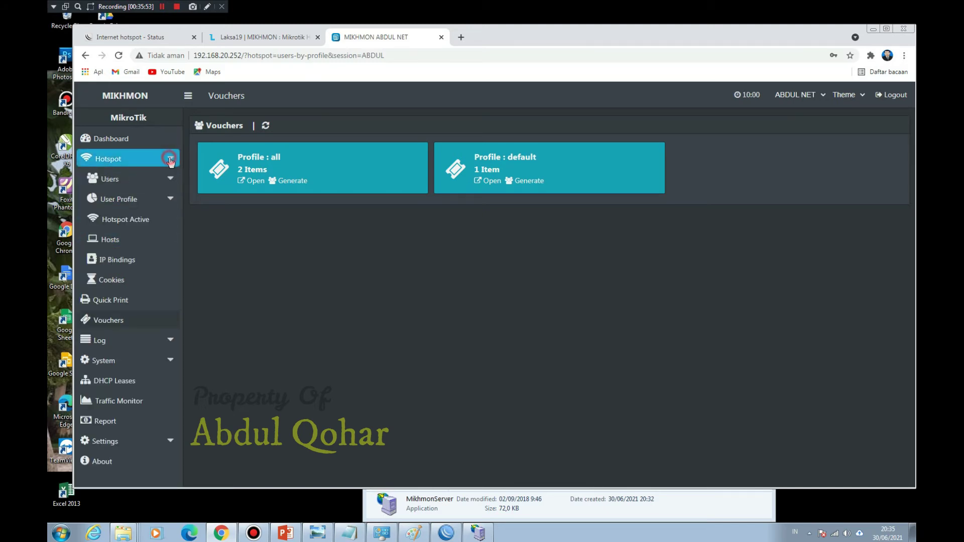
left_click(171, 201)
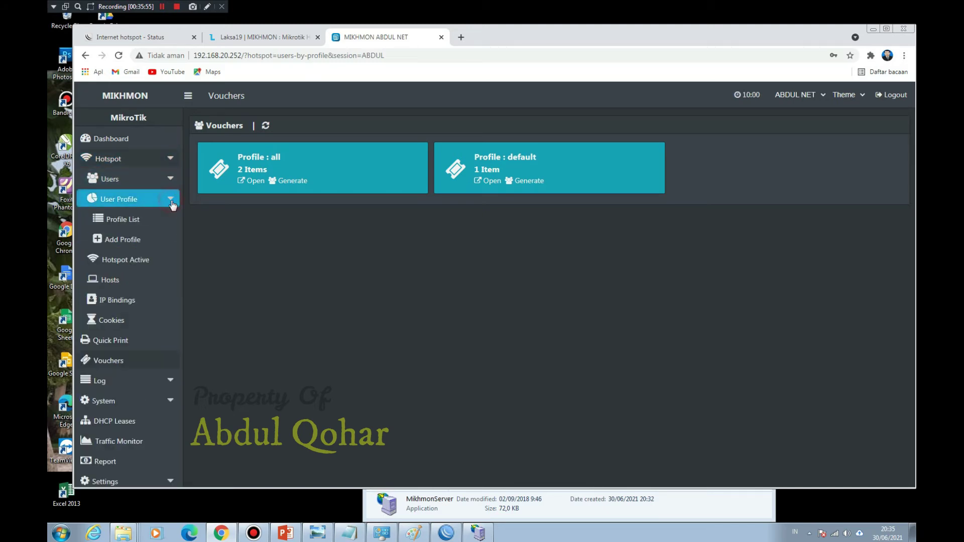
Step: Start a new user profile named 2ribu, leaving the address pool at none
left_click(126, 241)
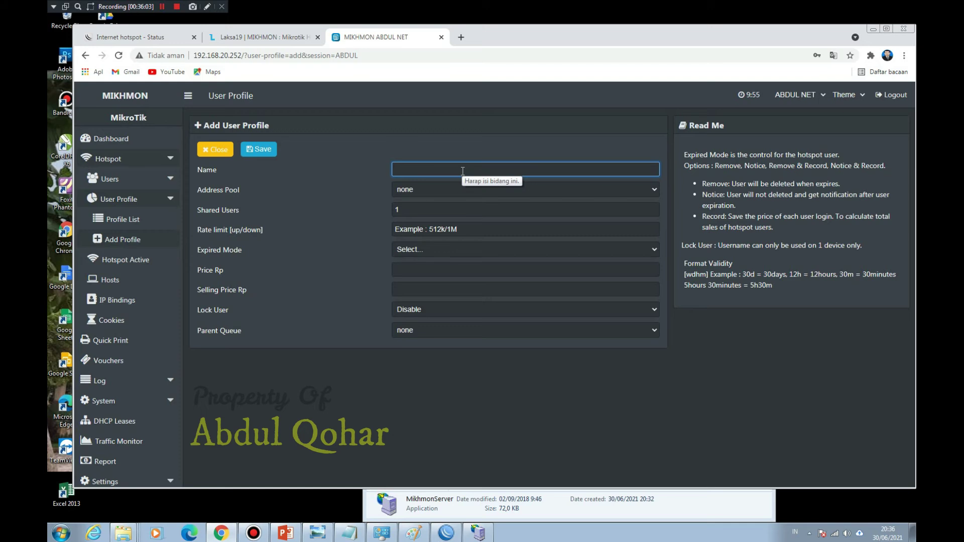
type("20")
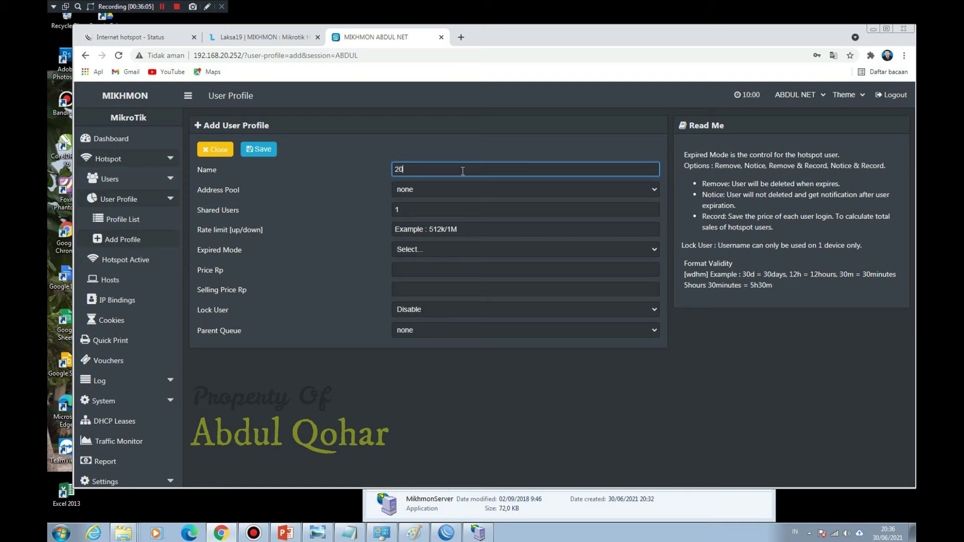
key("BackSpace")
type("ribu")
left_click(471, 189)
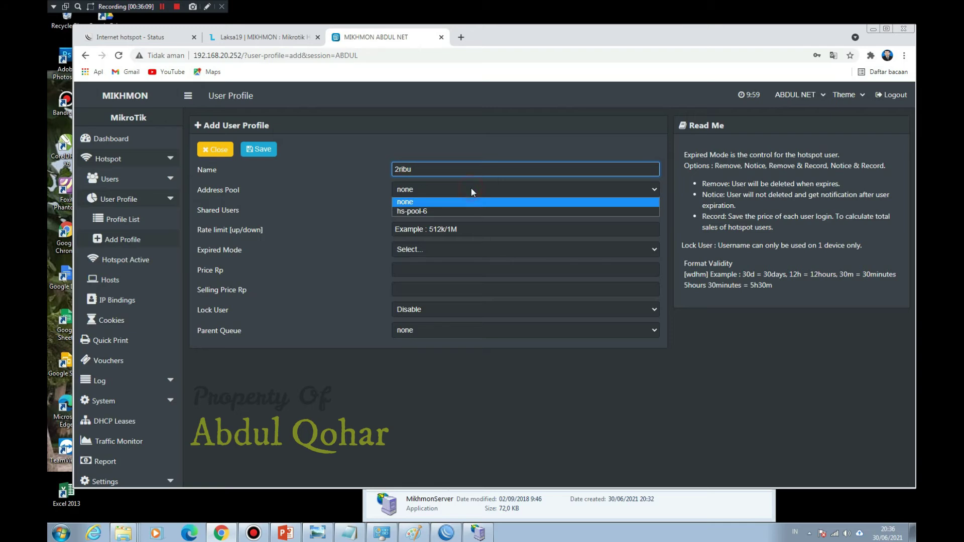
left_click(471, 190)
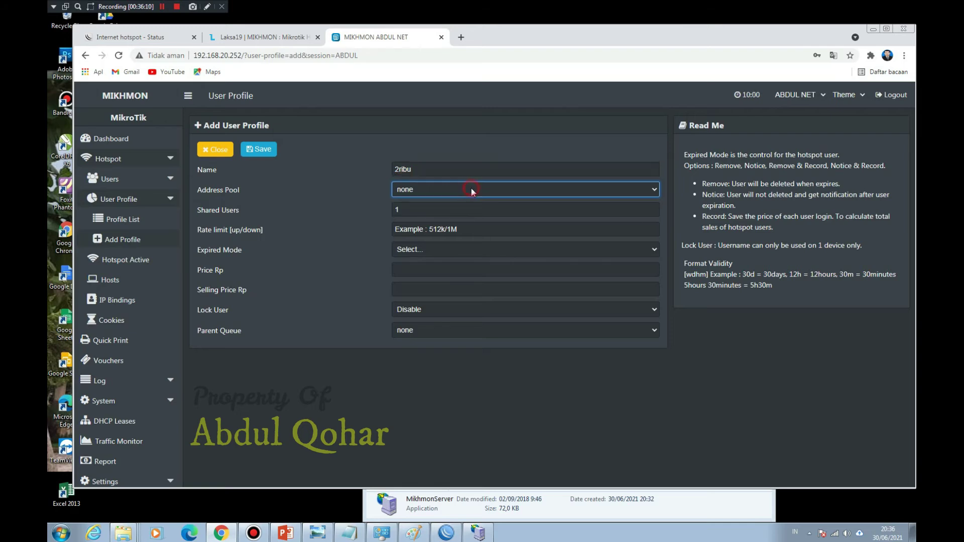
Step: Set shared users to 1, rate limit to 1M/4M and expired mode to Remove
left_click(461, 213)
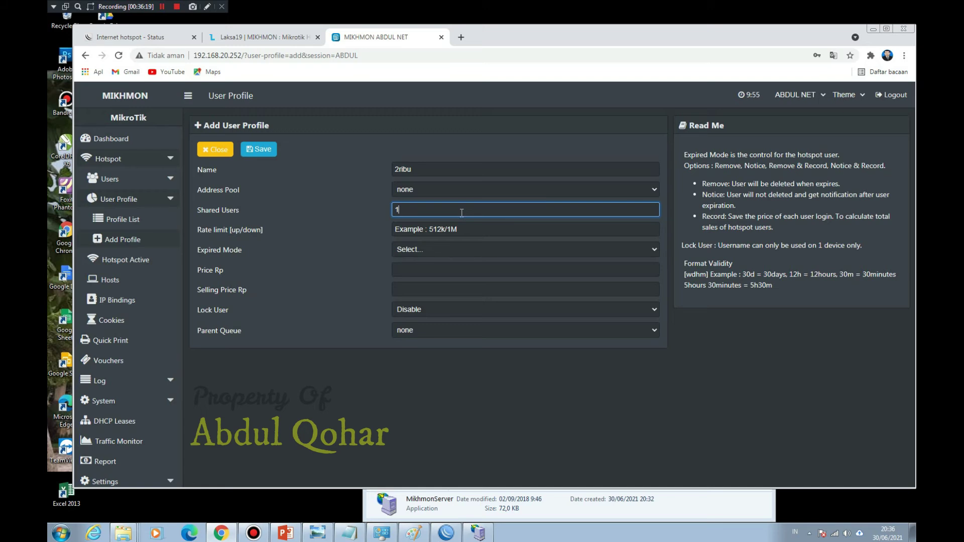
left_click_drag(462, 213, 387, 216)
type("1")
left_click(437, 232)
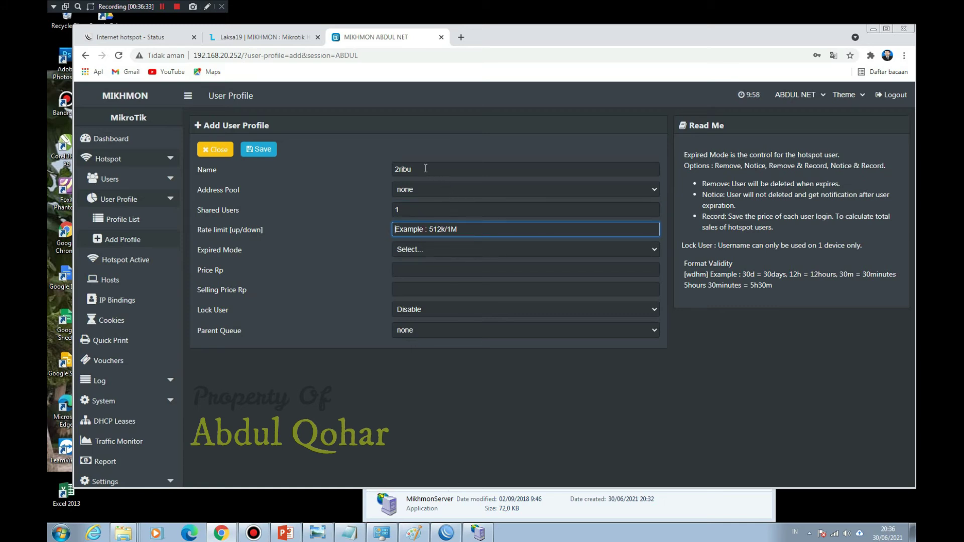
type("4M")
key("BackSpace")
key("BackSpace")
type("1M/4M")
left_click(429, 249)
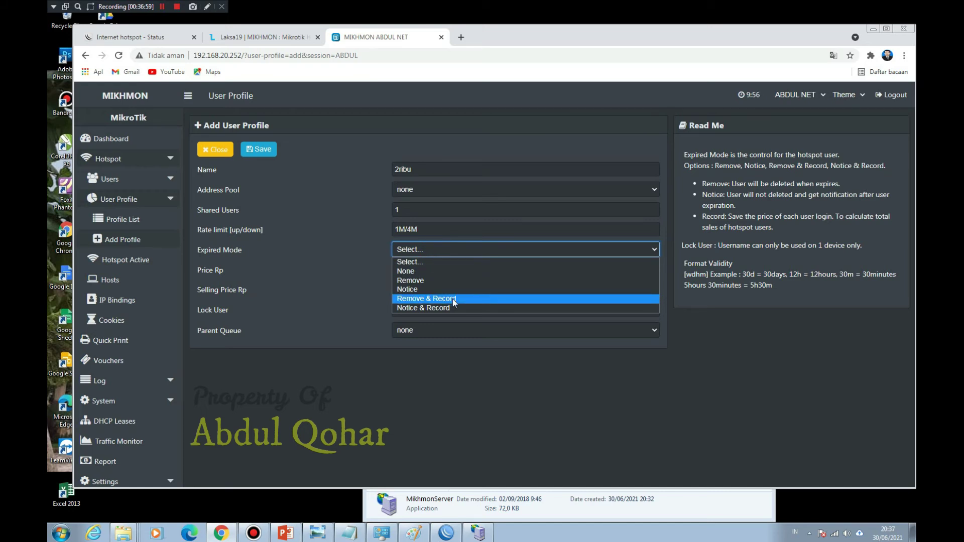
left_click(442, 280)
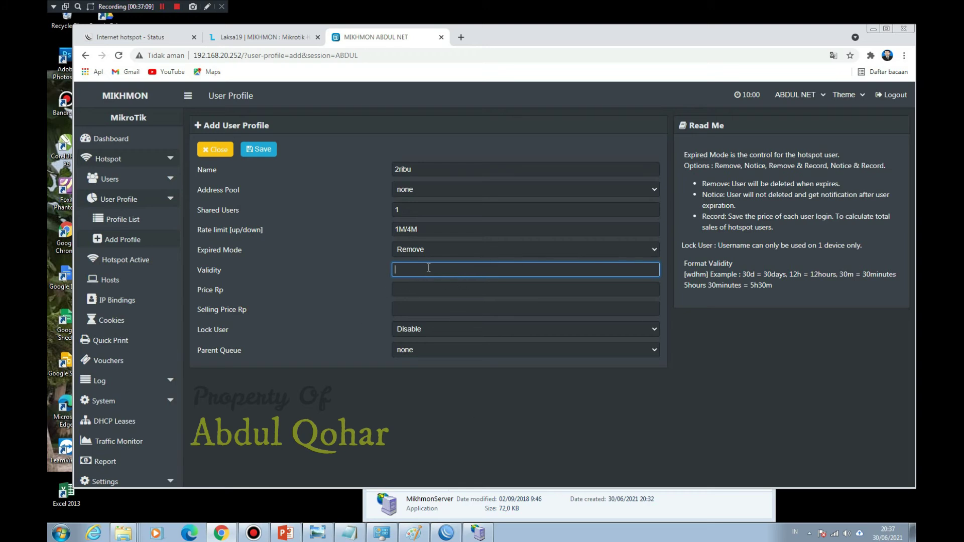
Step: Enter 4h as the validity of the 2ribu profile
type("4h")
Step: Enter 2000 as both the price and the selling price
left_click(411, 298)
left_click(412, 289)
type("2000")
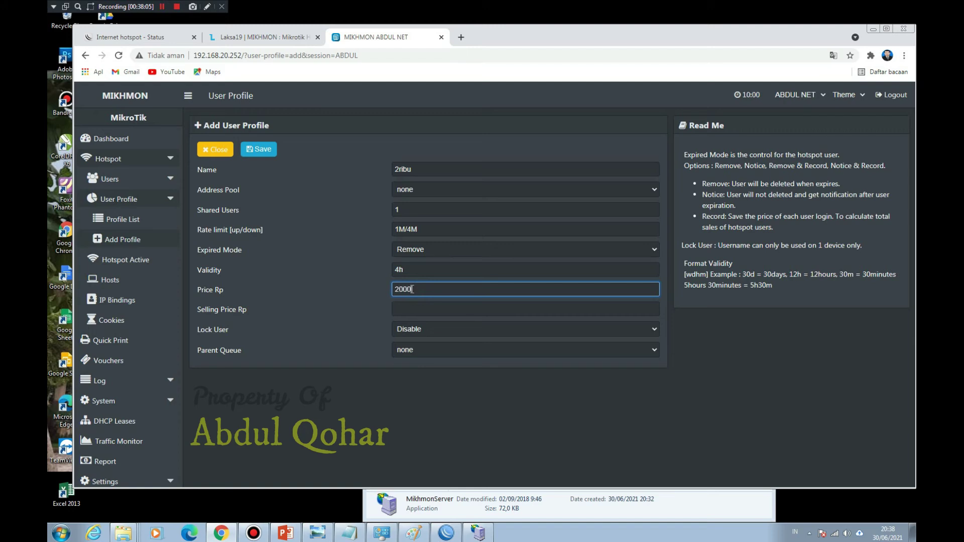
left_click(412, 309)
type("2000")
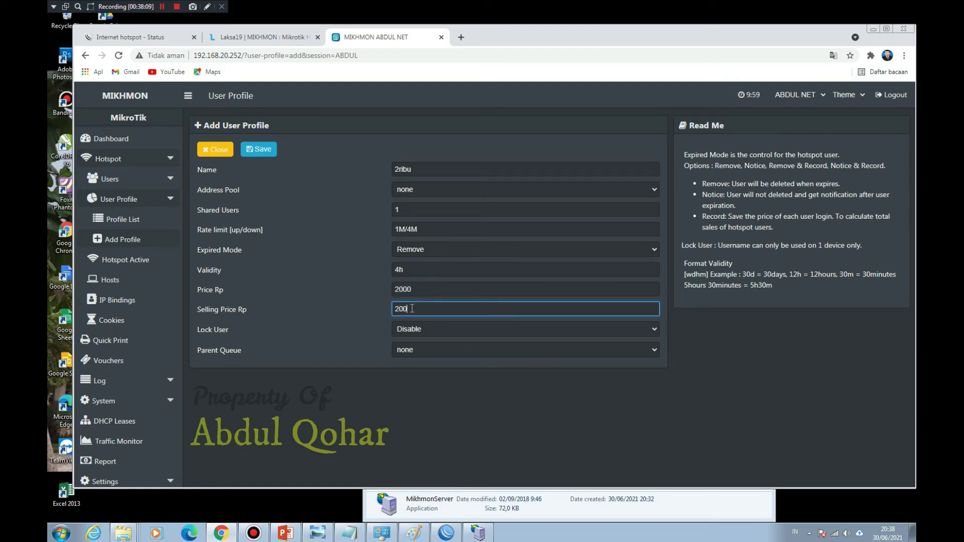
Step: Set Lock User to Enable and leave Parent Queue as none
left_click(426, 330)
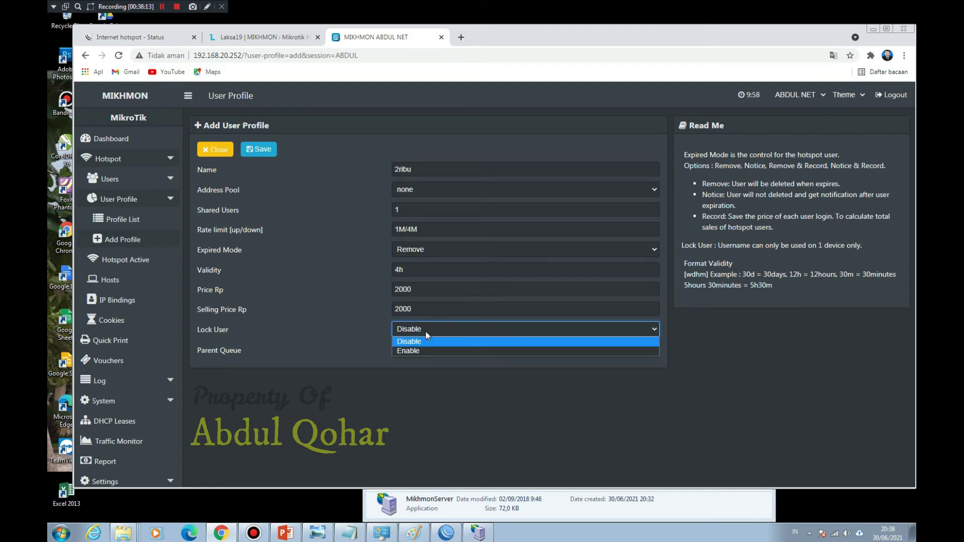
left_click(423, 351)
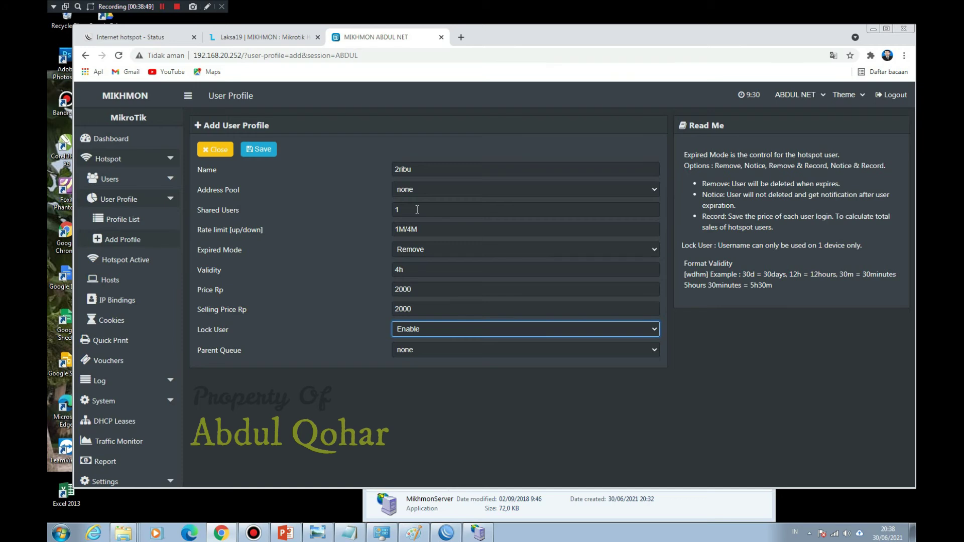
left_click(433, 332)
left_click(432, 339)
left_click(421, 211)
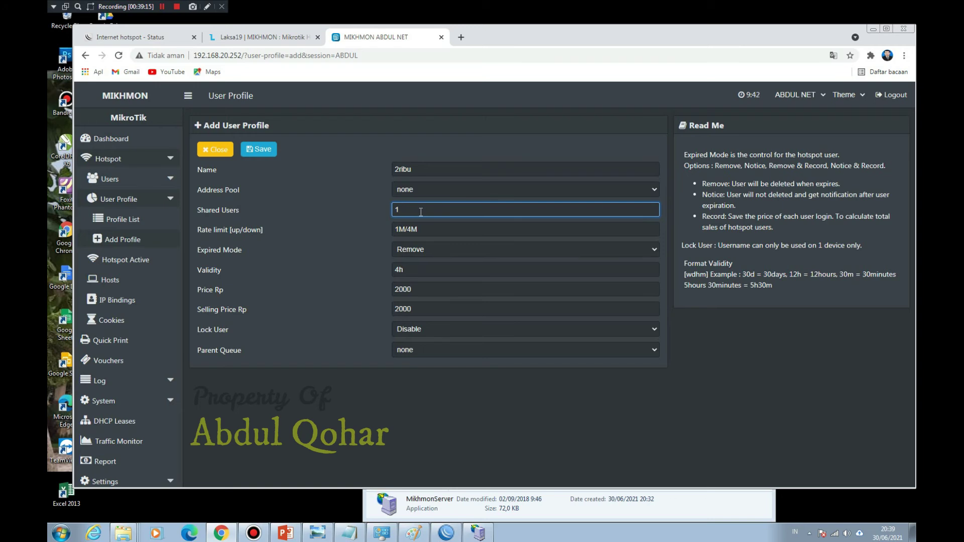
left_click(447, 333)
left_click(446, 351)
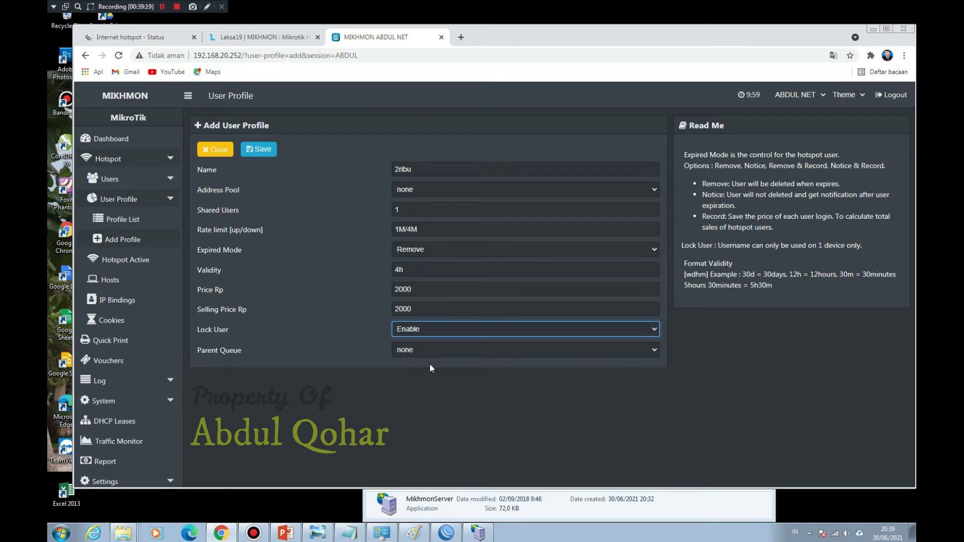
left_click(429, 354)
left_click(429, 354)
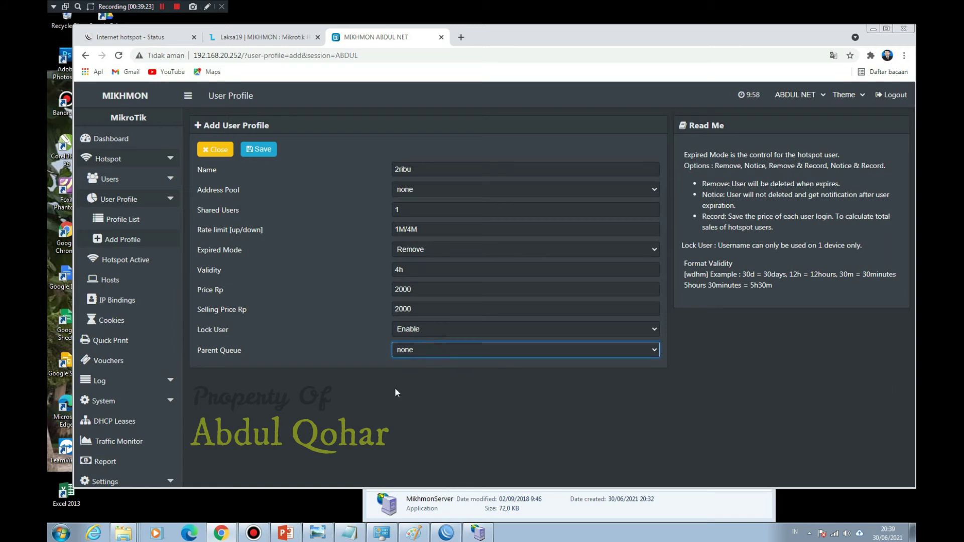
Step: Assign address pool hs-pool-6, review the entered values, and save the 2ribu profile
left_click(269, 150)
left_click(417, 171)
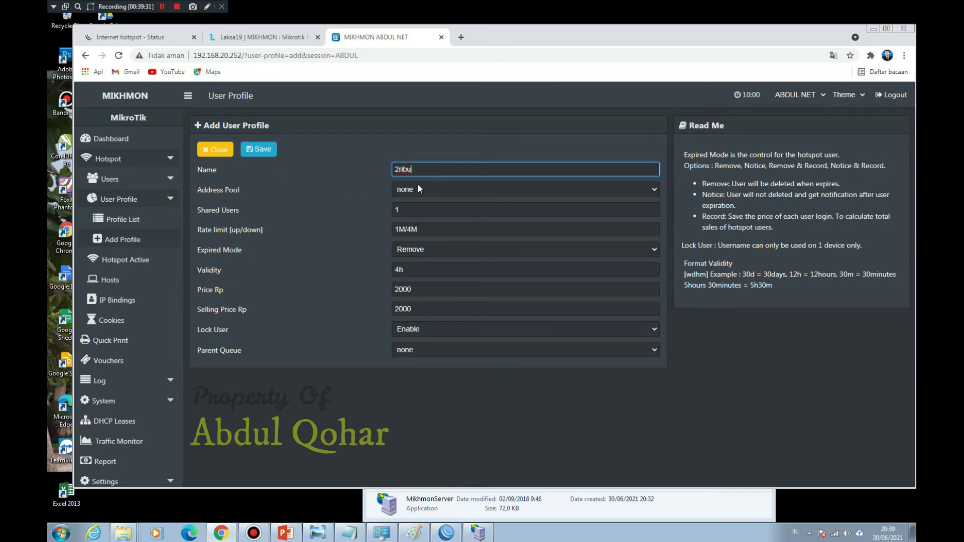
left_click(417, 189)
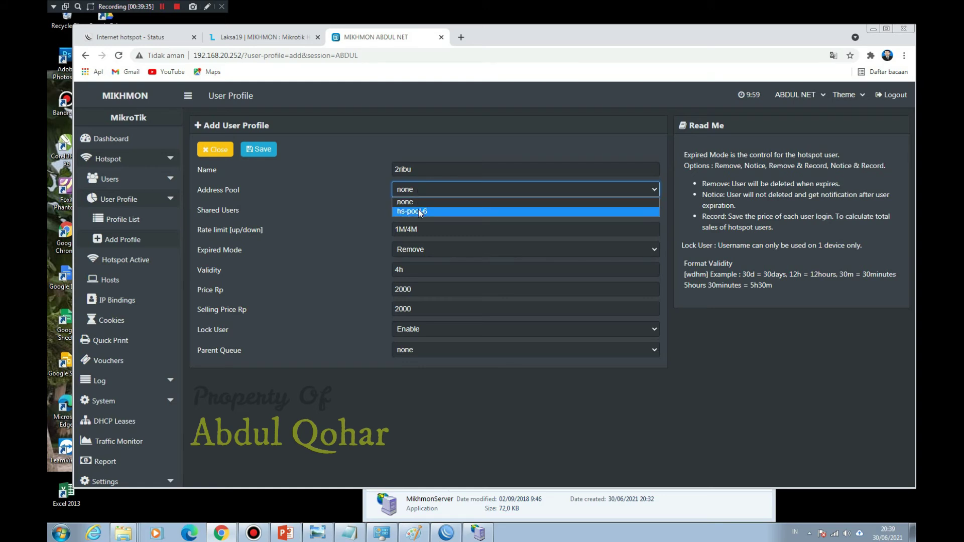
left_click(420, 211)
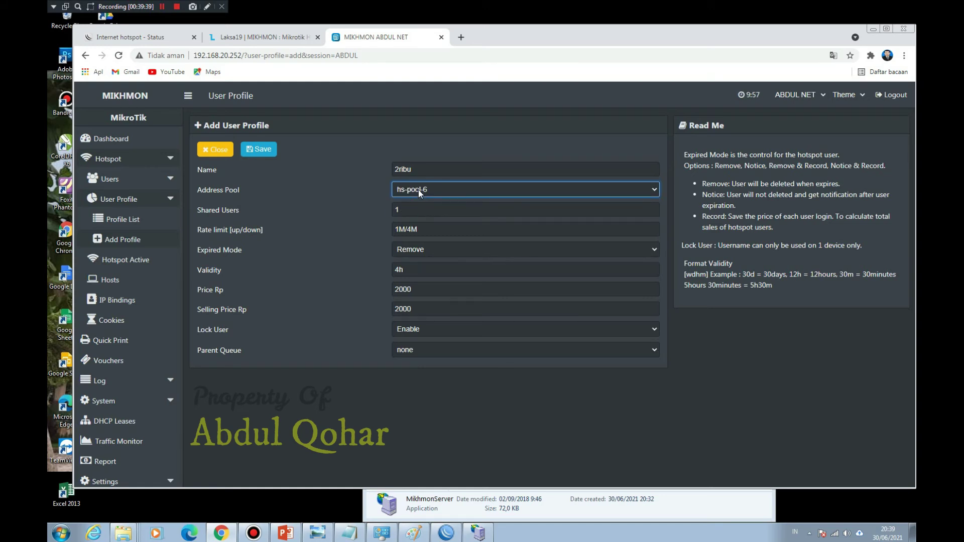
left_click(417, 211)
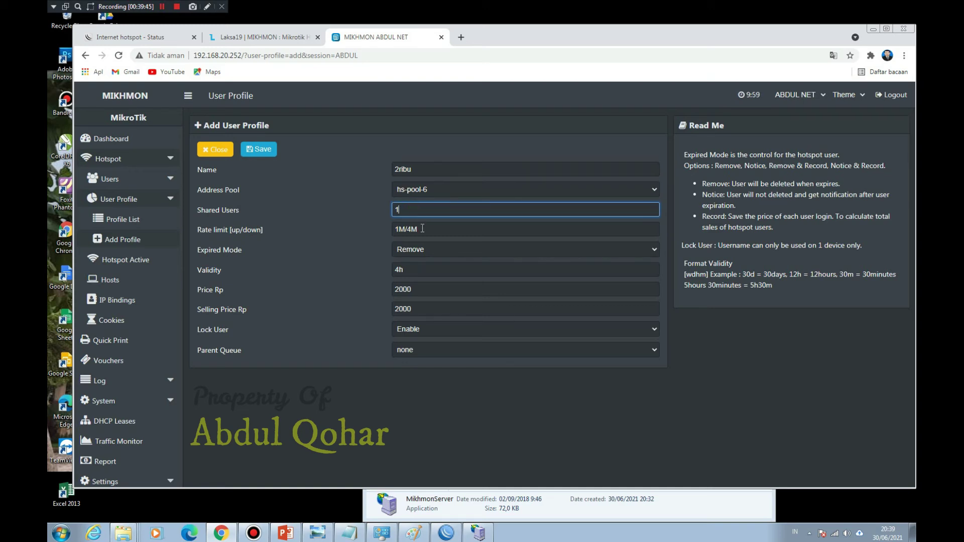
left_click(422, 229)
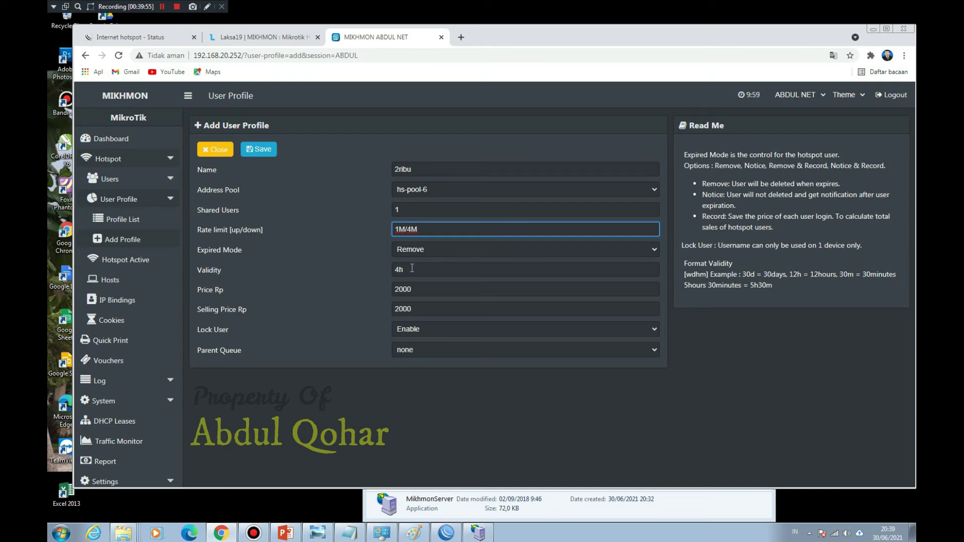
left_click(430, 291)
left_click(431, 308)
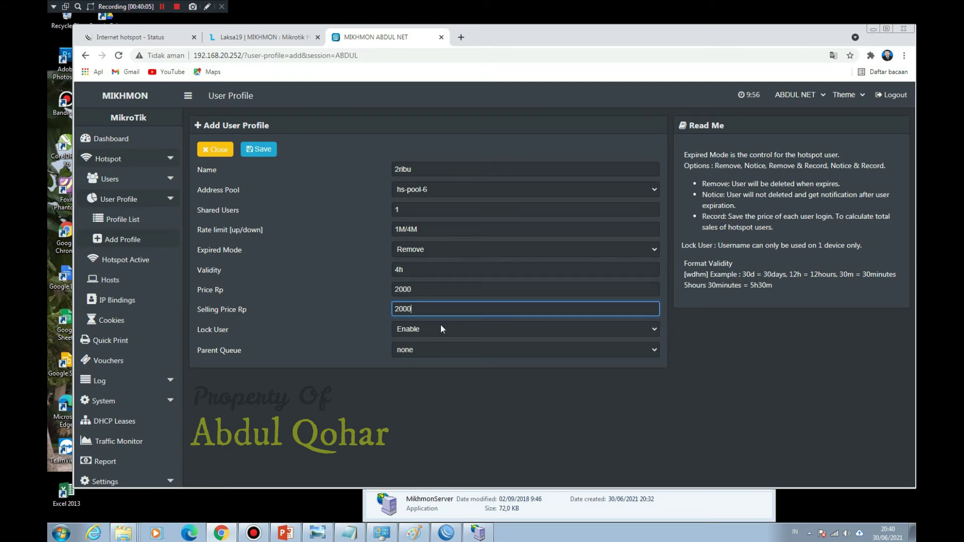
left_click(270, 149)
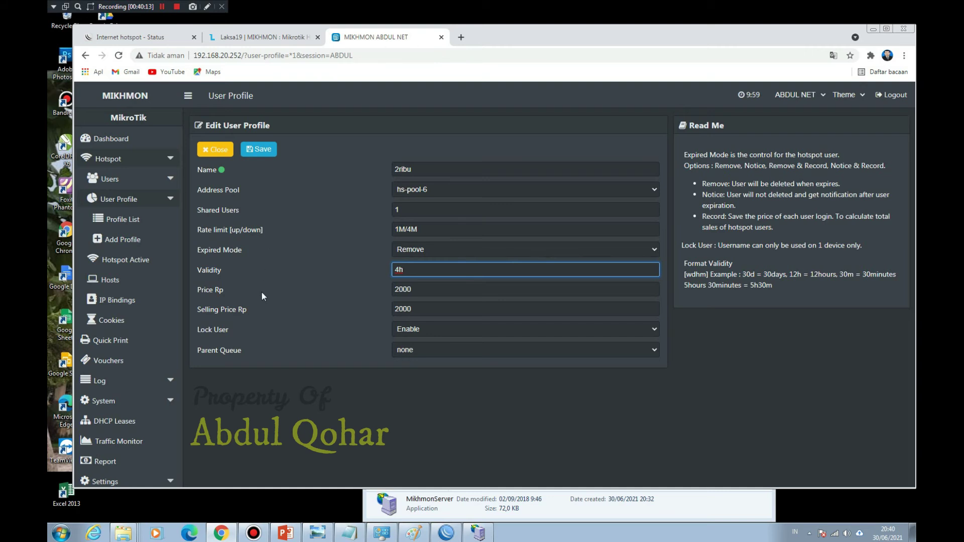
Step: Go to the Vouchers overview, where 2ribu now appears with 0 items beside all and default
left_click(128, 218)
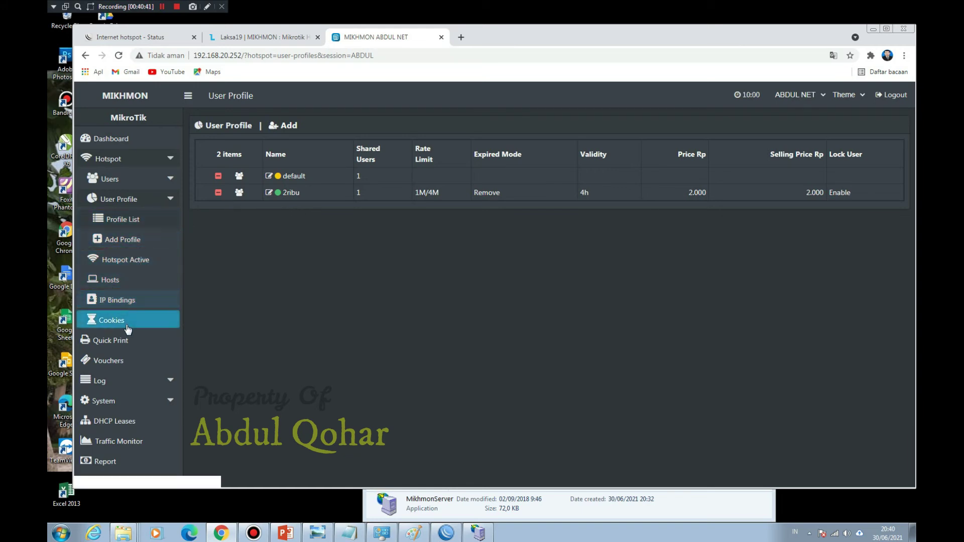
left_click(126, 363)
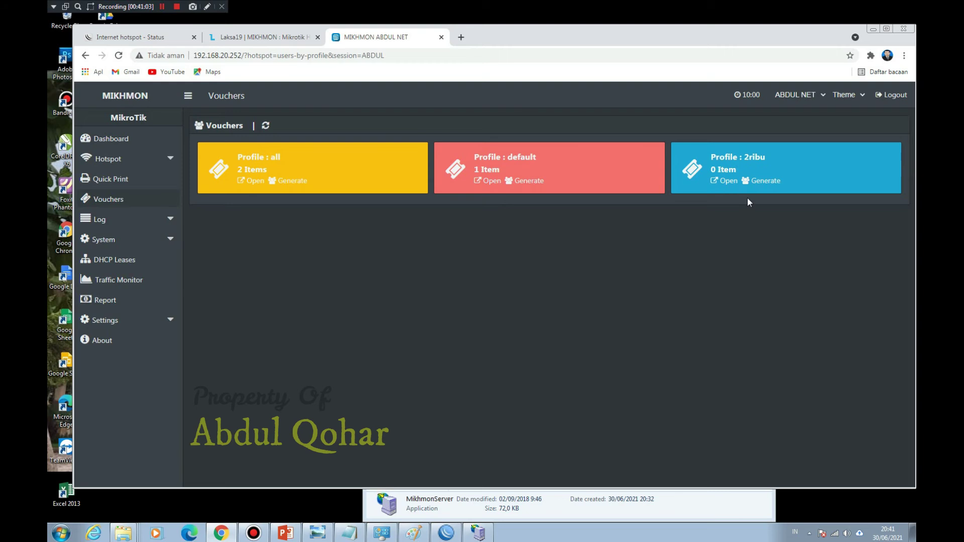
Step: Open the Generate User form for the 2ribu profile and set quantity to 100
left_click(119, 199)
left_click(760, 182)
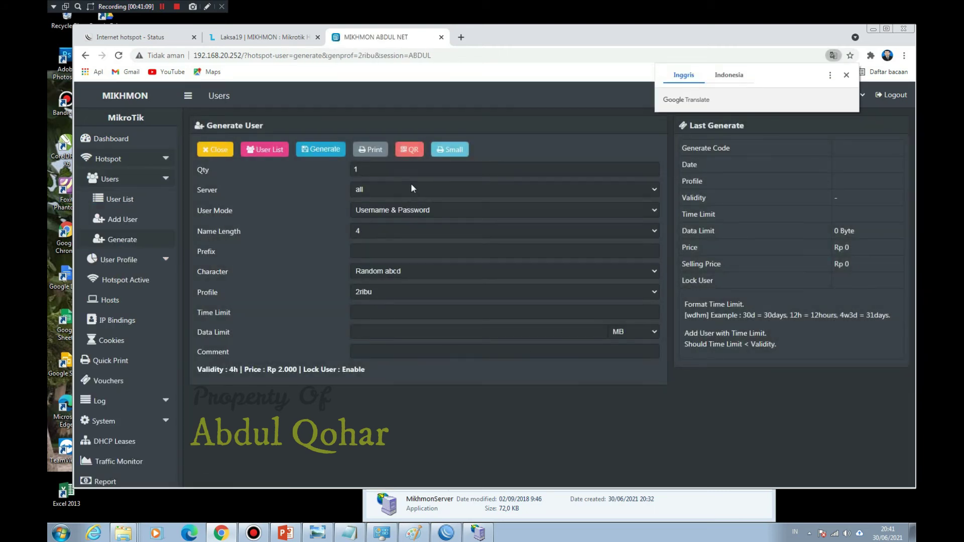
left_click(395, 170)
type("00")
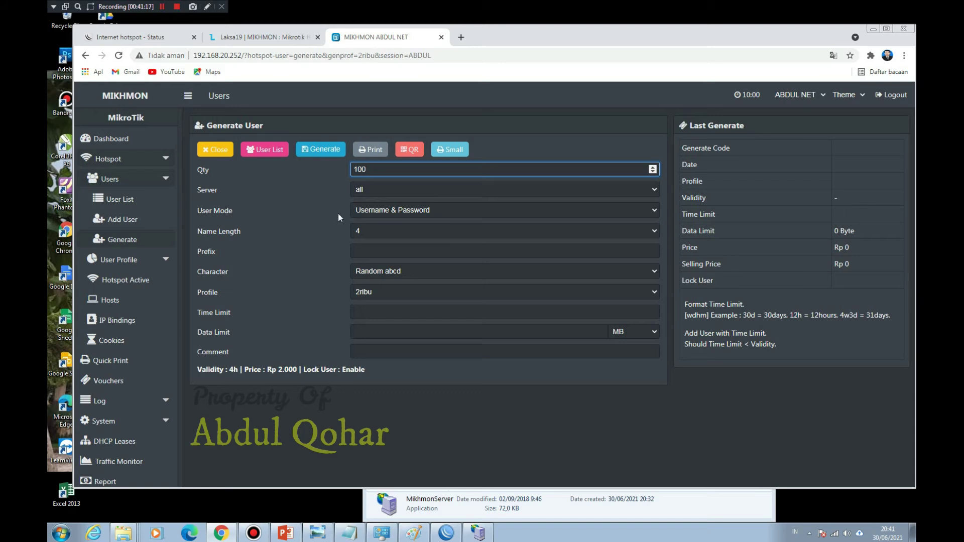
Step: Try the User Mode options, ending on Username & Password
left_click(366, 210)
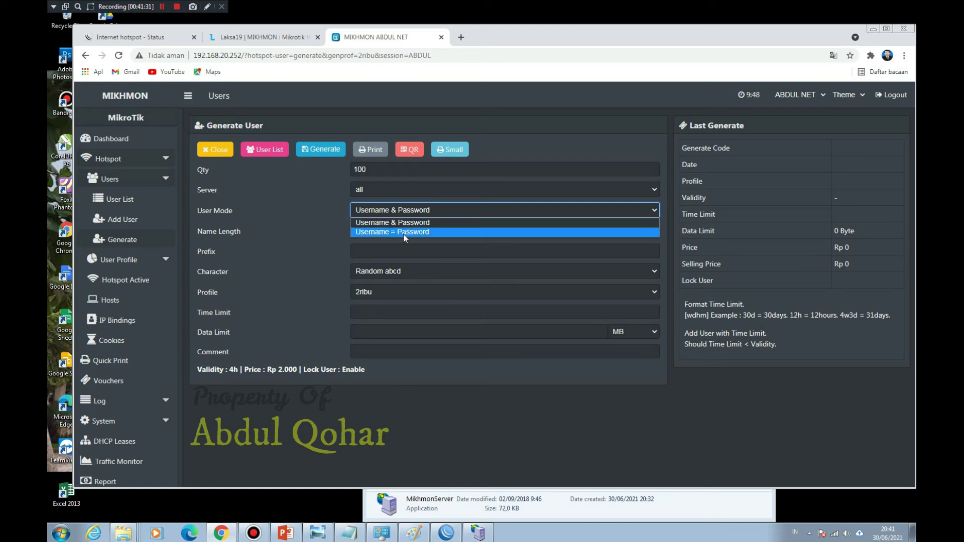
left_click(403, 234)
left_click(405, 212)
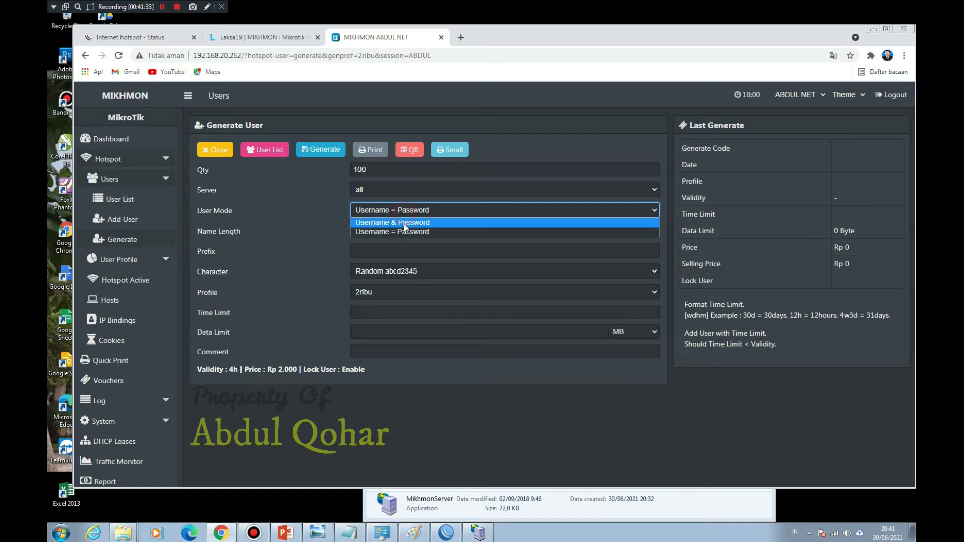
left_click(404, 227)
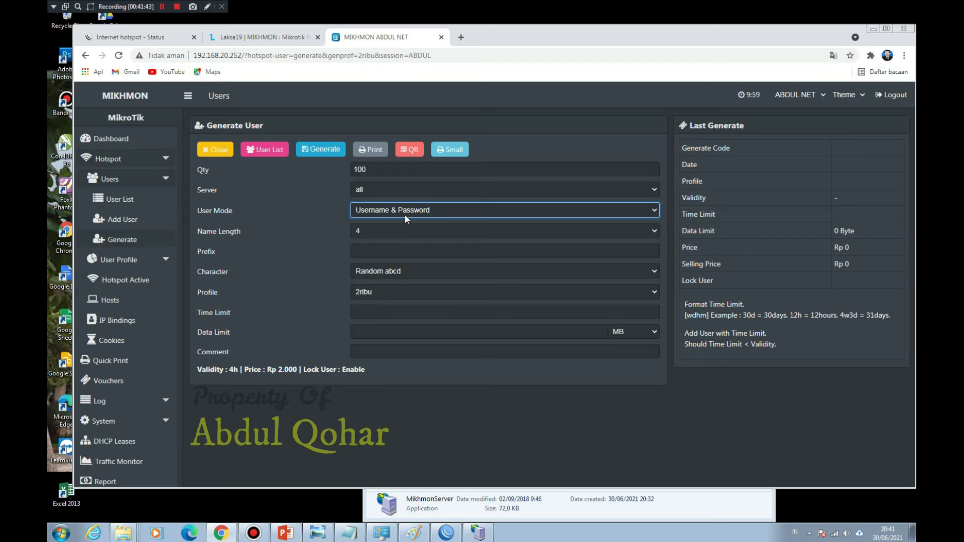
left_click(405, 215)
left_click(399, 232)
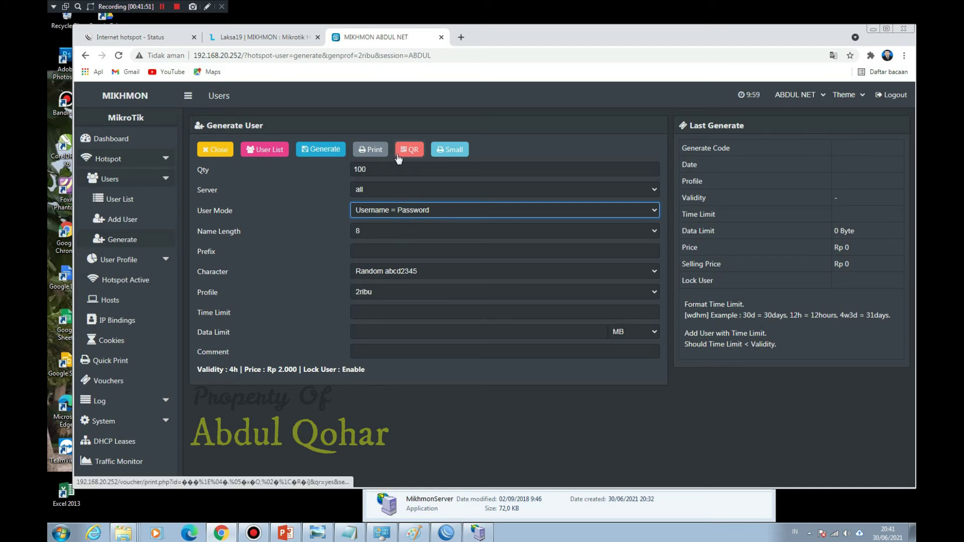
left_click(425, 212)
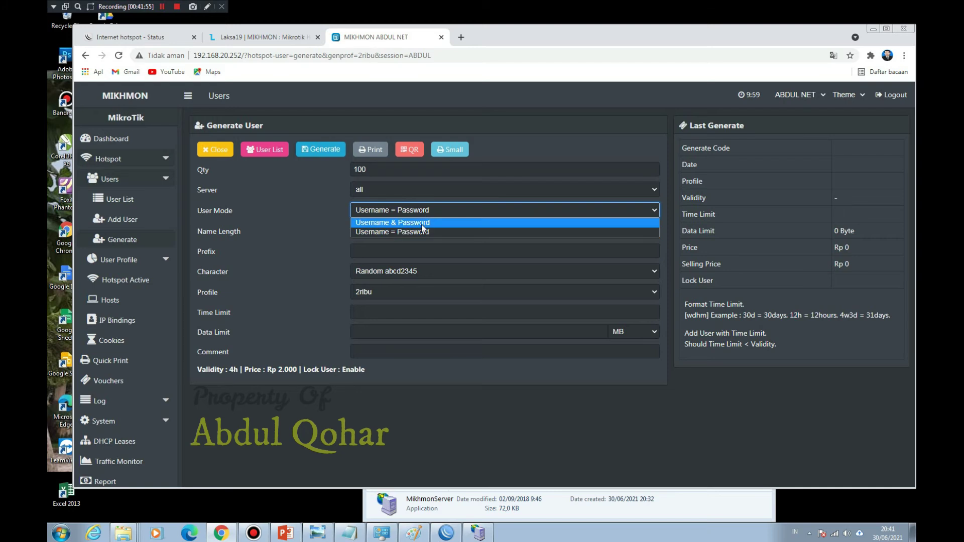
left_click(421, 224)
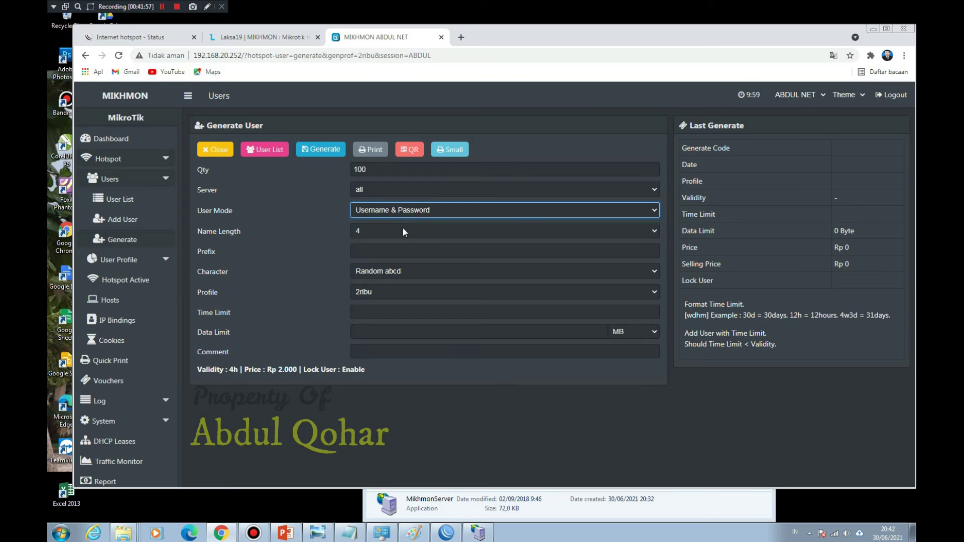
left_click(403, 231)
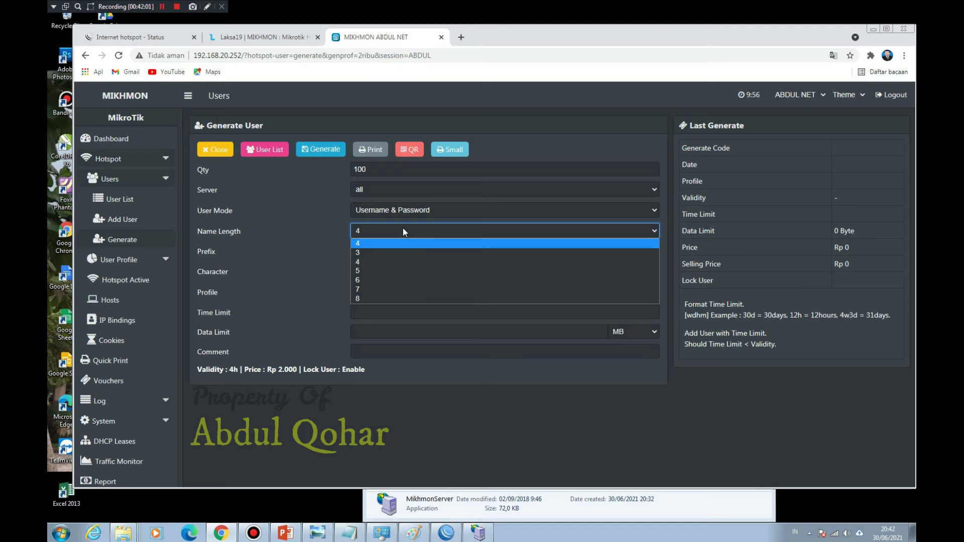
left_click(402, 229)
Step: Set the name length to 3 and leave the prefix empty
left_click(403, 233)
left_click(390, 252)
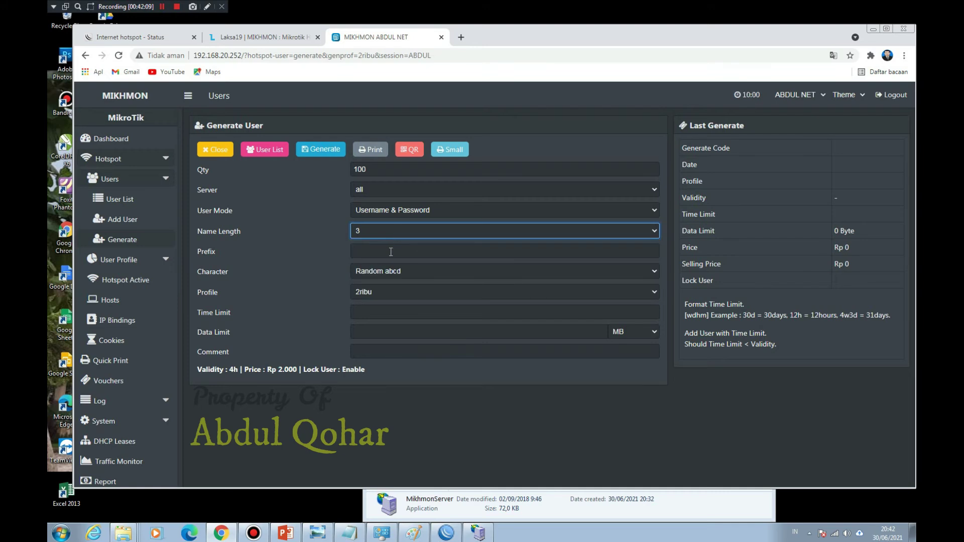
left_click(390, 252)
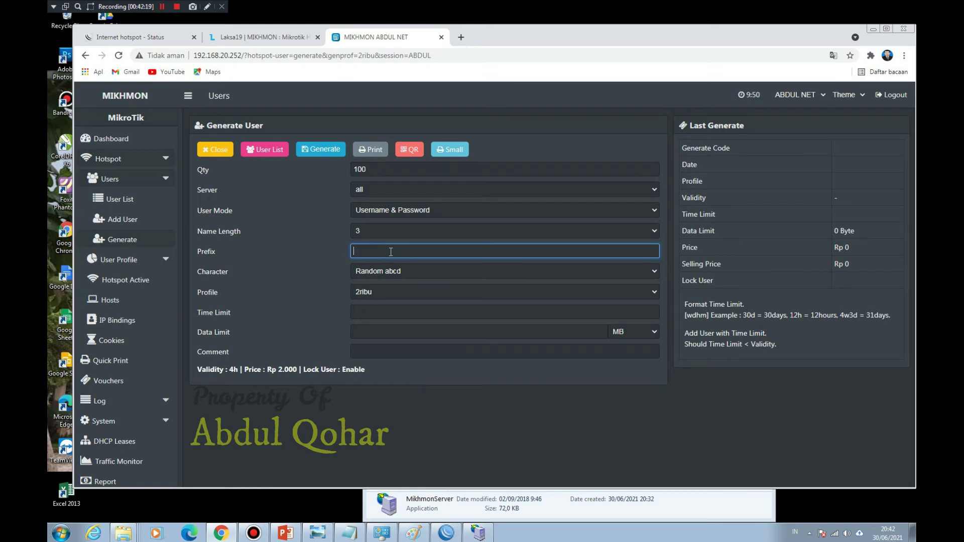
type("2rb")
key("BackSpace")
key("BackSpace")
key("BackSpace")
Step: Compare character sets and keep Random abcd
left_click(385, 271)
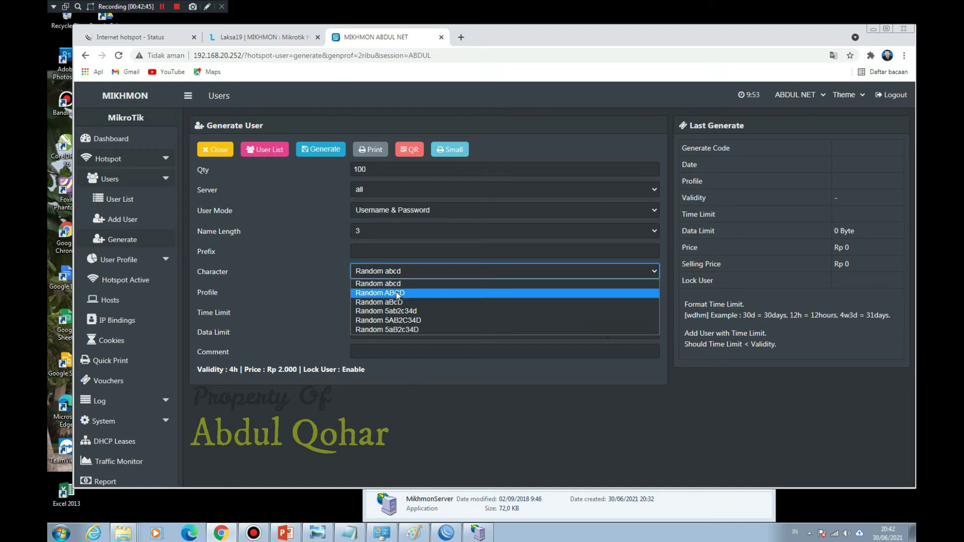
left_click(399, 284)
left_click(401, 272)
left_click(417, 312)
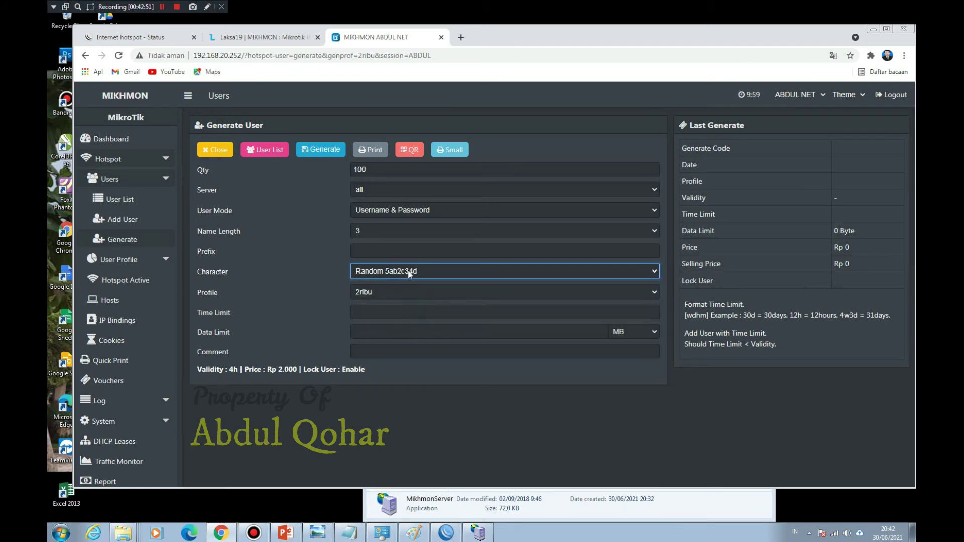
left_click(408, 271)
left_click(402, 284)
left_click(396, 296)
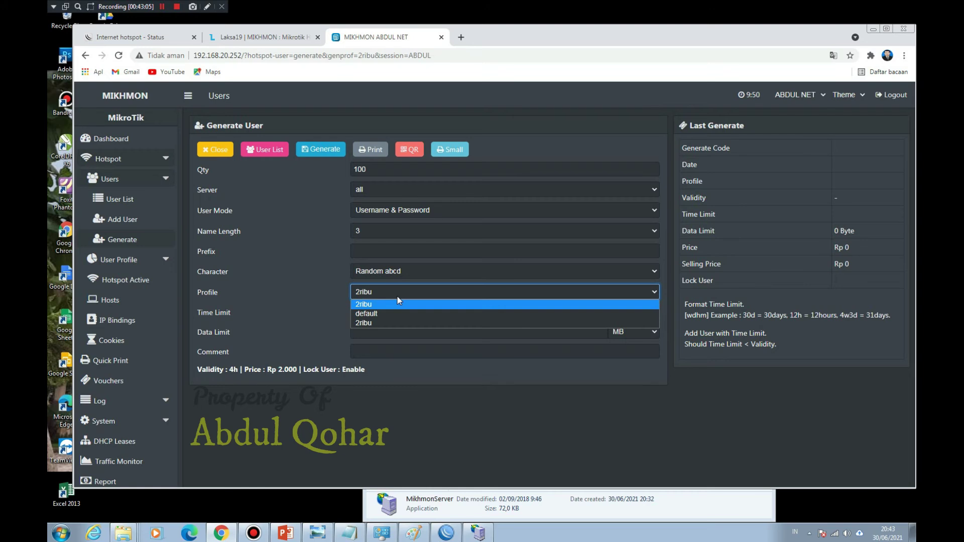
Step: Keep profile 2ribu, set a 4h time limit, and leave the data limit empty
left_click(398, 297)
left_click(393, 313)
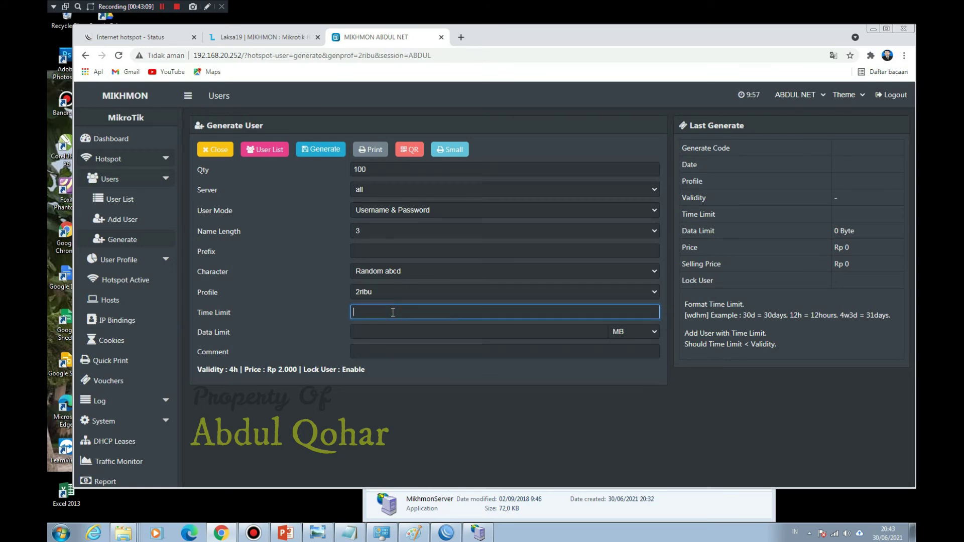
type("4h")
left_click(390, 334)
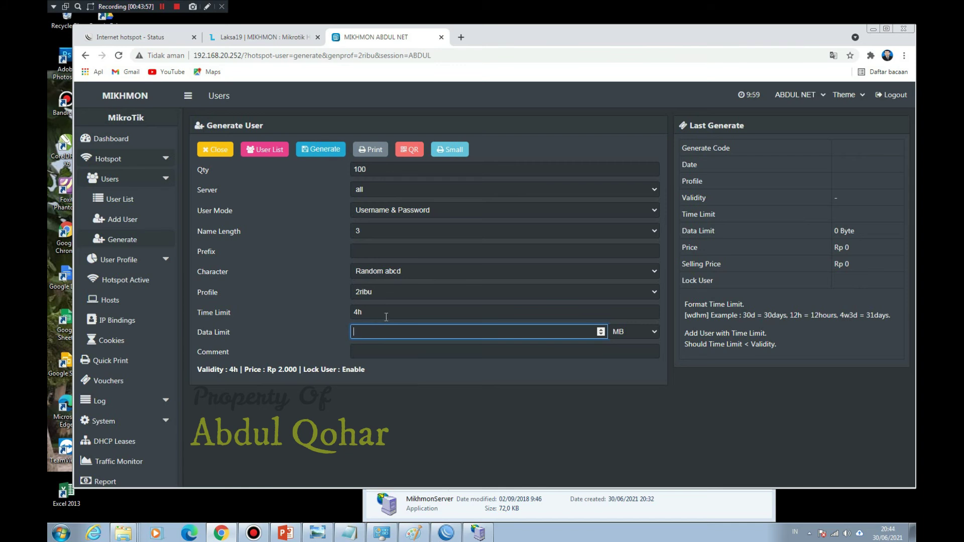
left_click(386, 317)
Step: Add the comment 'voucher2rb' and generate the 100 users
left_click(385, 351)
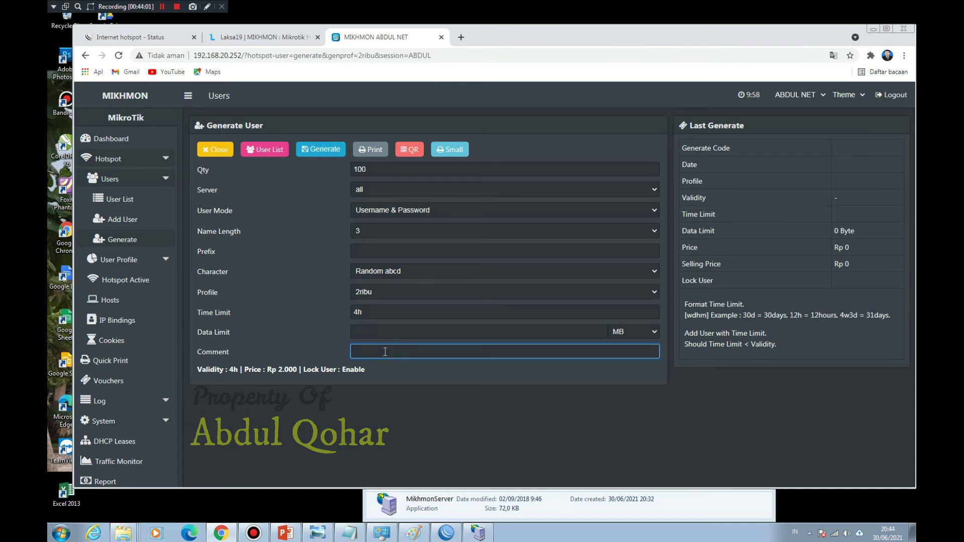
type("vouch")
type("er")
type("2rib")
left_click(322, 152)
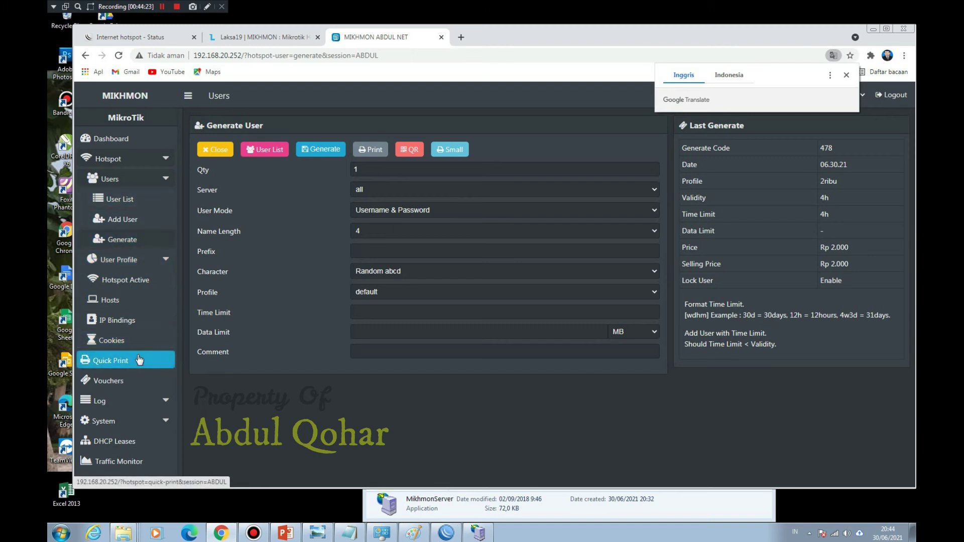
Step: Open the 2ribu user list and filter it to batch up-478-06.30.21-voucher2rb
left_click(121, 381)
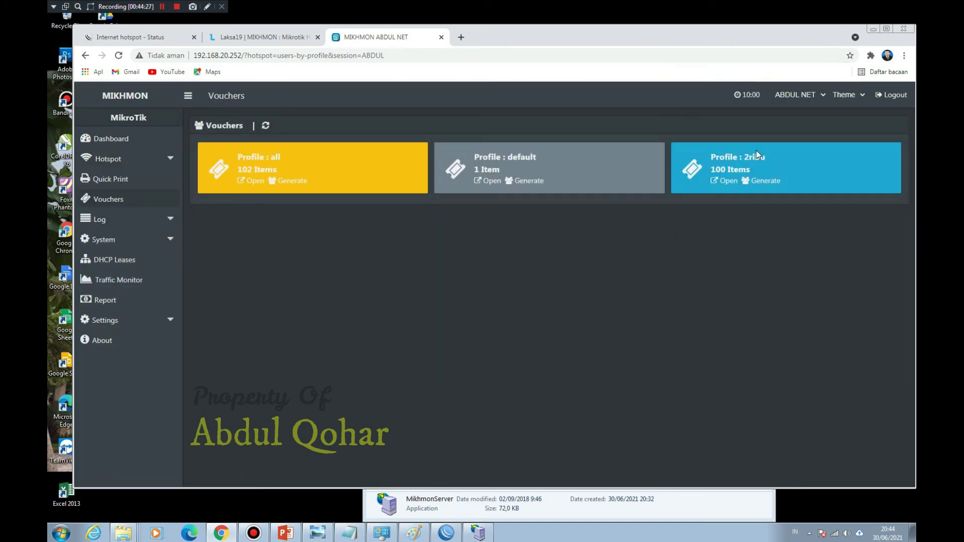
left_click(727, 181)
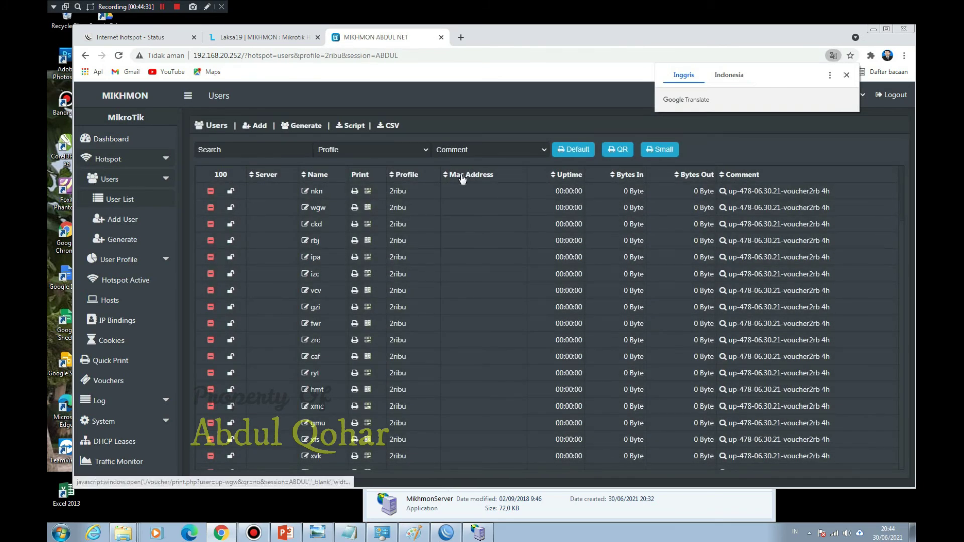
left_click(847, 75)
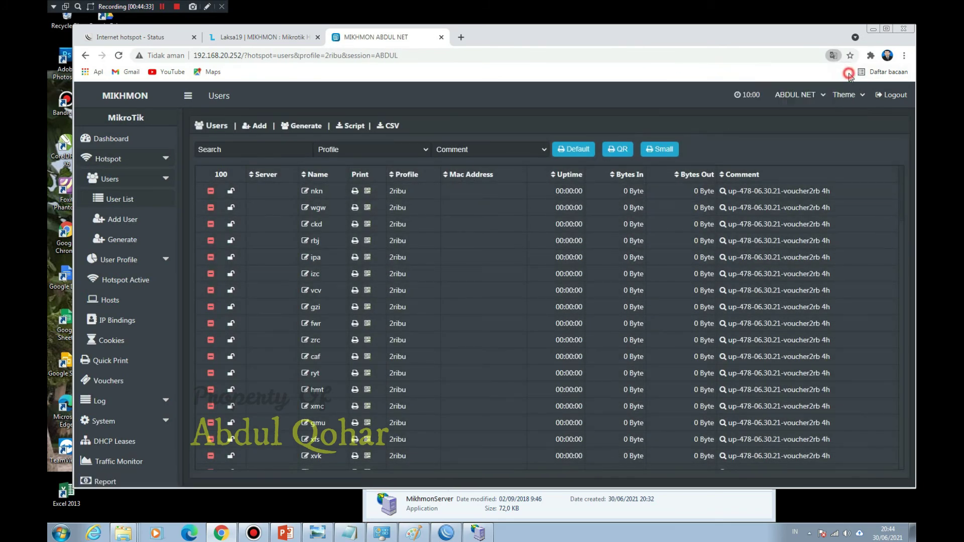
left_click(526, 146)
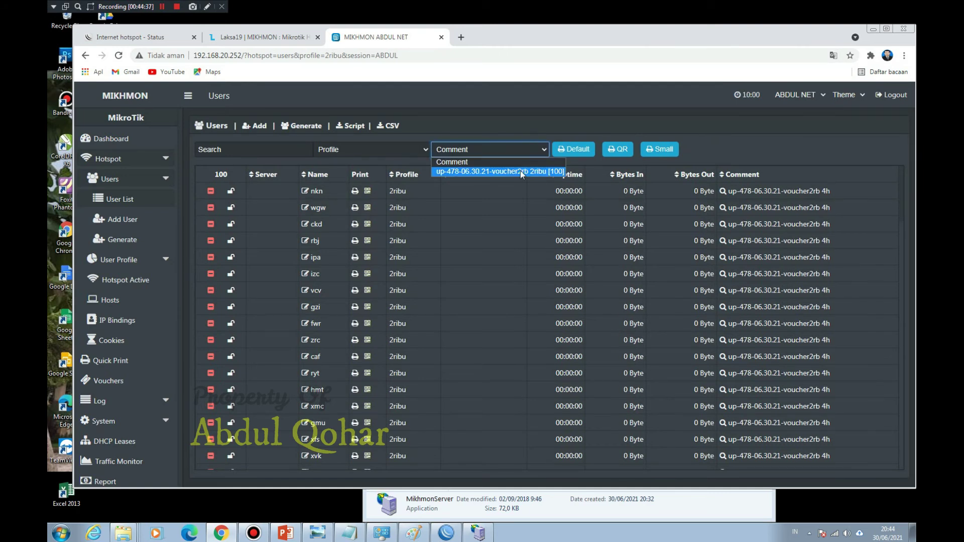
left_click(521, 171)
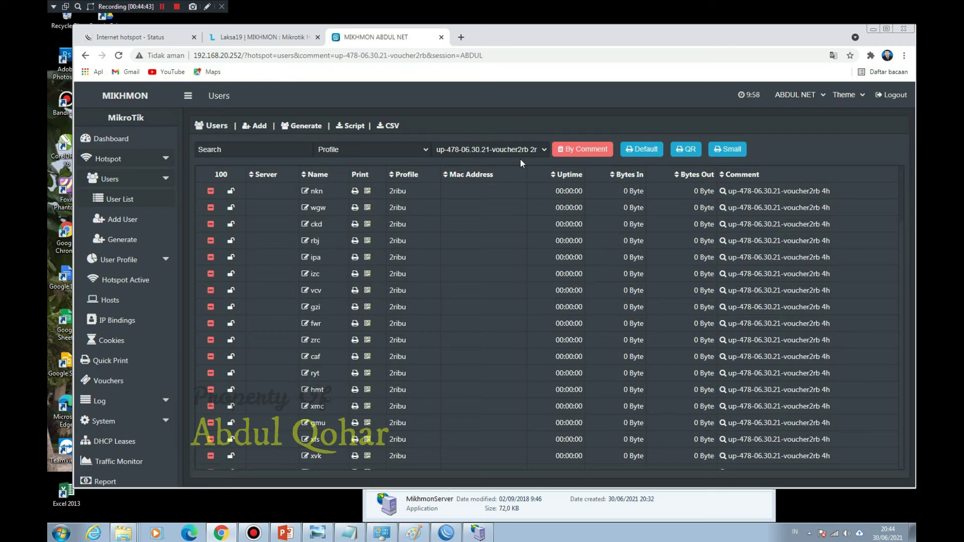
Step: Open the default print sheet for the up-478 batch, skip printing, and review the 4h Rp 2.000 cards
left_click(645, 154)
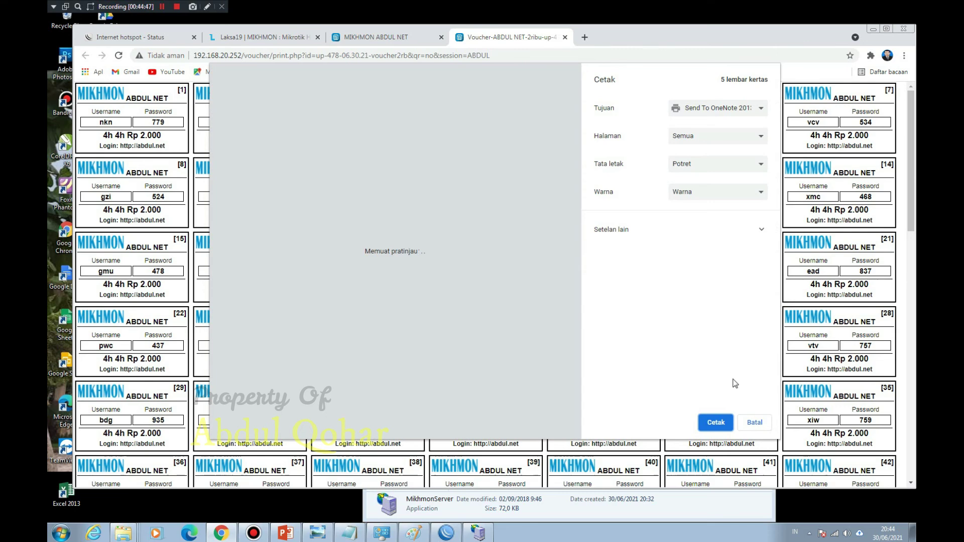
left_click(755, 424)
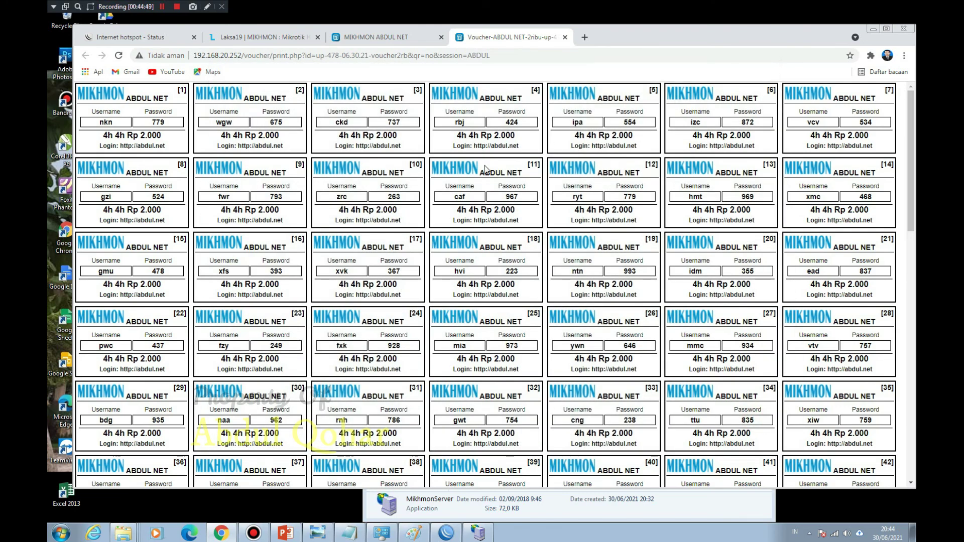
scroll(486, 169, "down", 10)
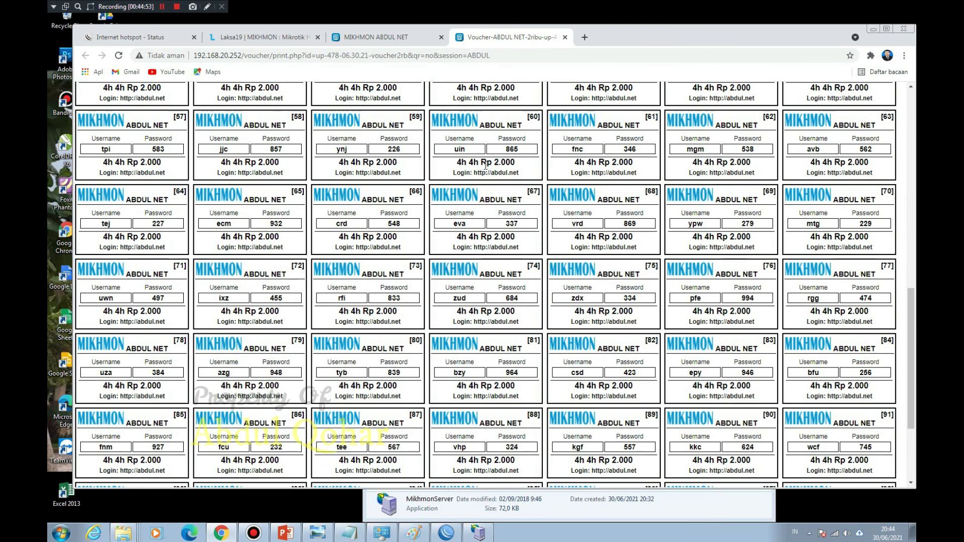
scroll(505, 210, "up", 10)
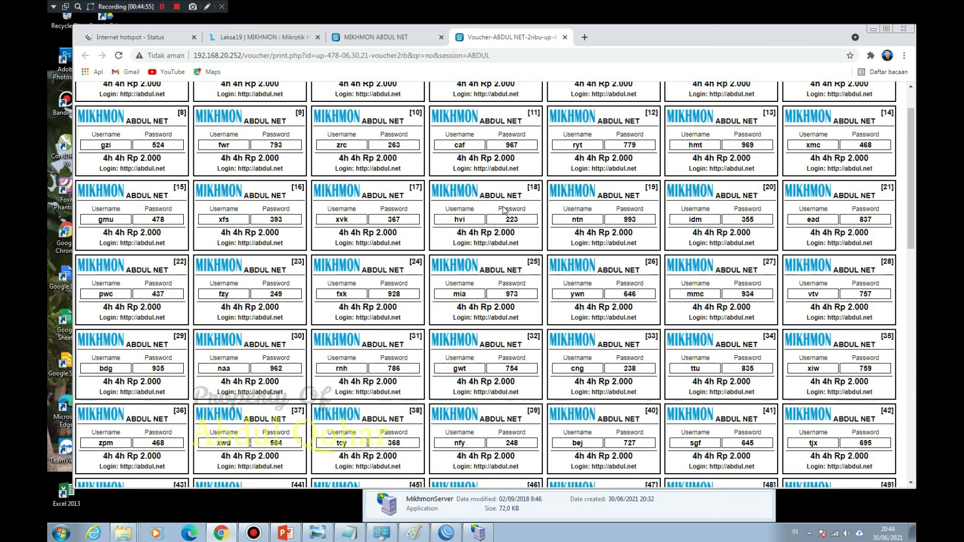
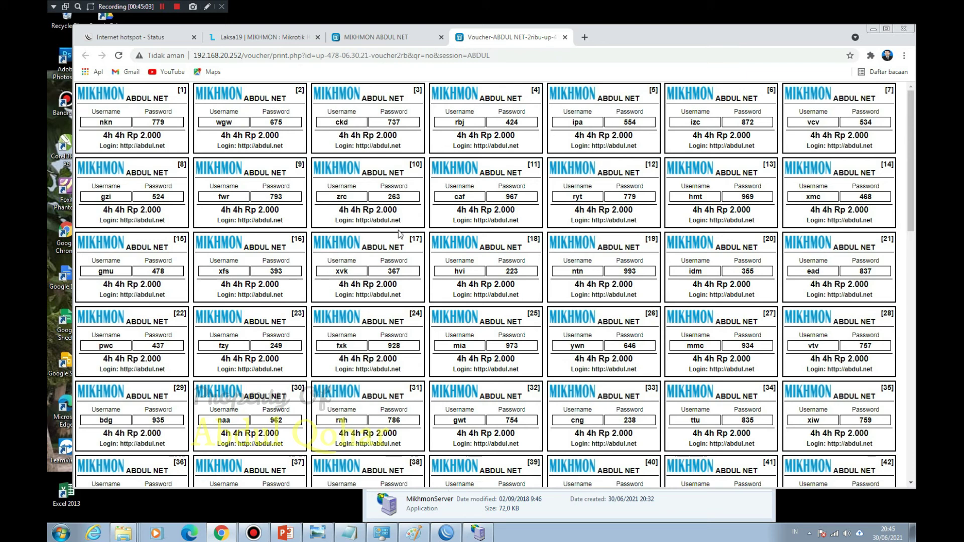
Step: Close the voucher print tab and reload the full Users list
middle_click(497, 41)
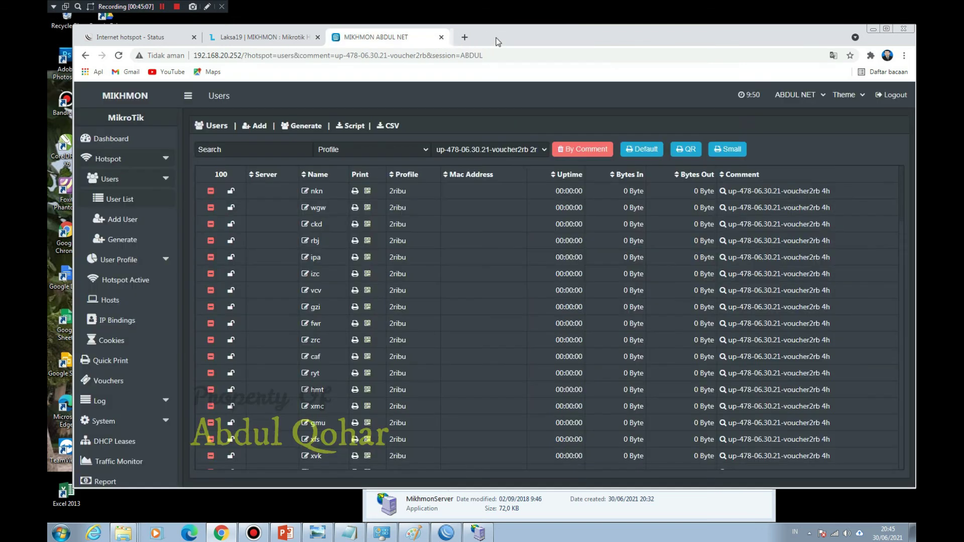
left_click(507, 149)
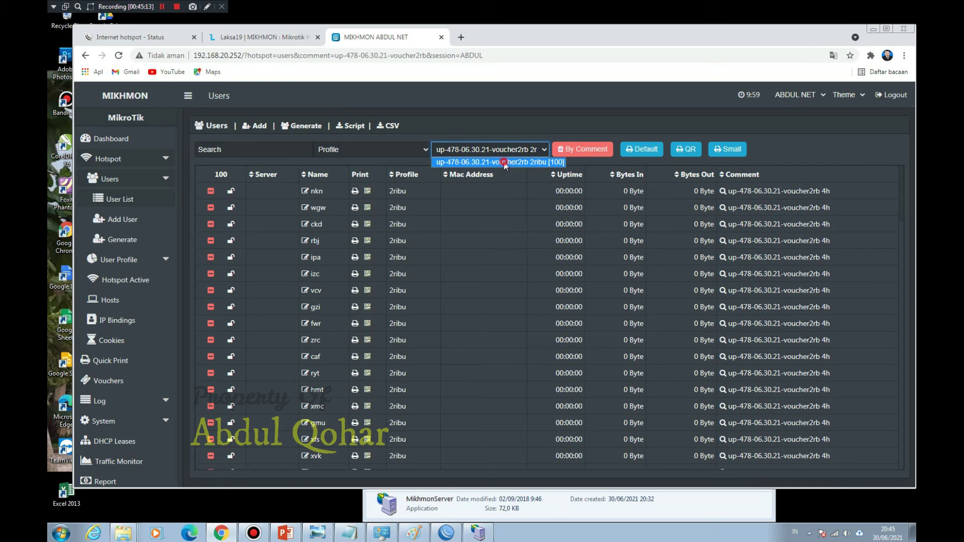
left_click(505, 162)
left_click(387, 151)
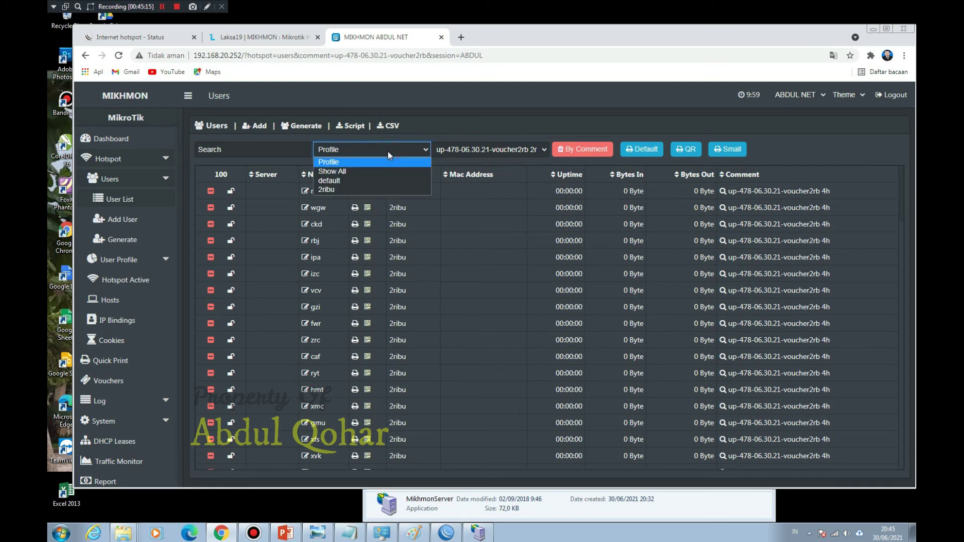
left_click(120, 56)
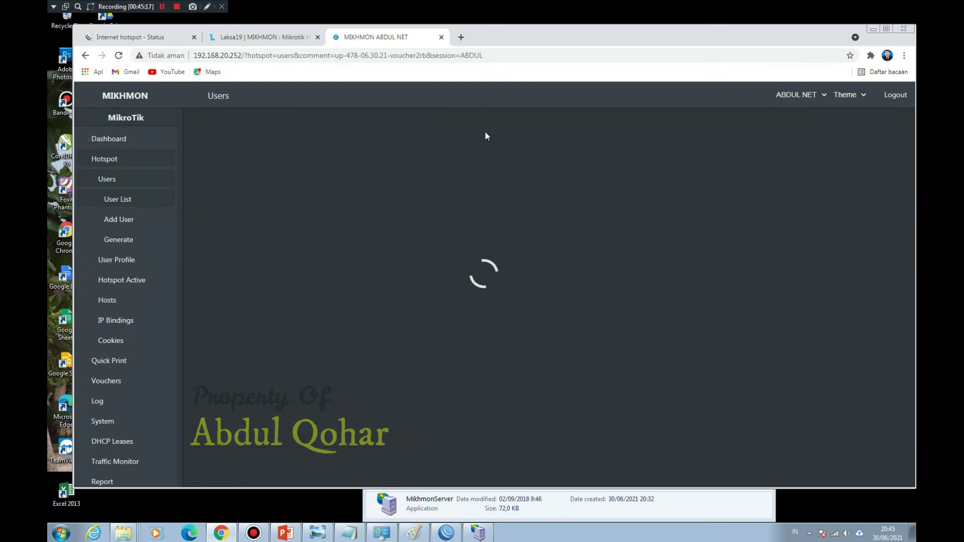
left_click(491, 150)
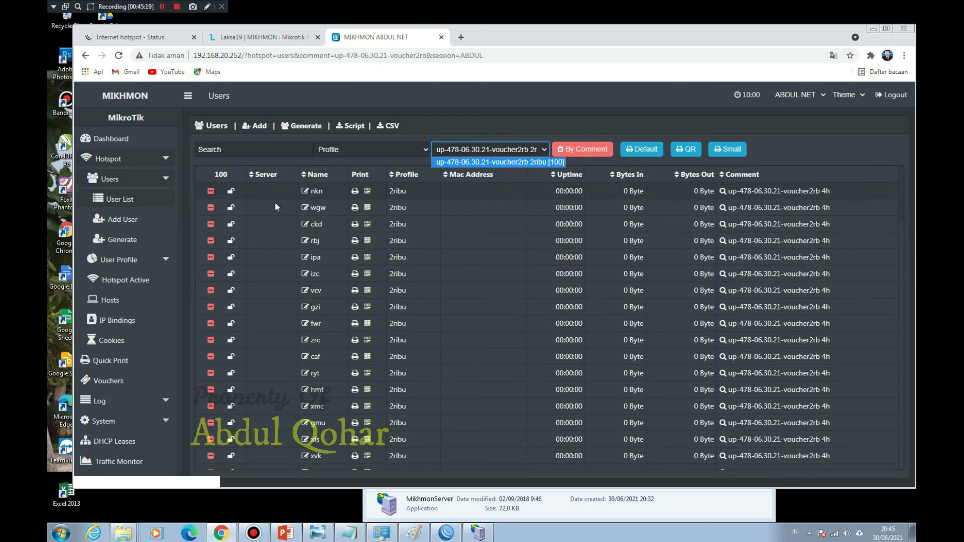
left_click(123, 201)
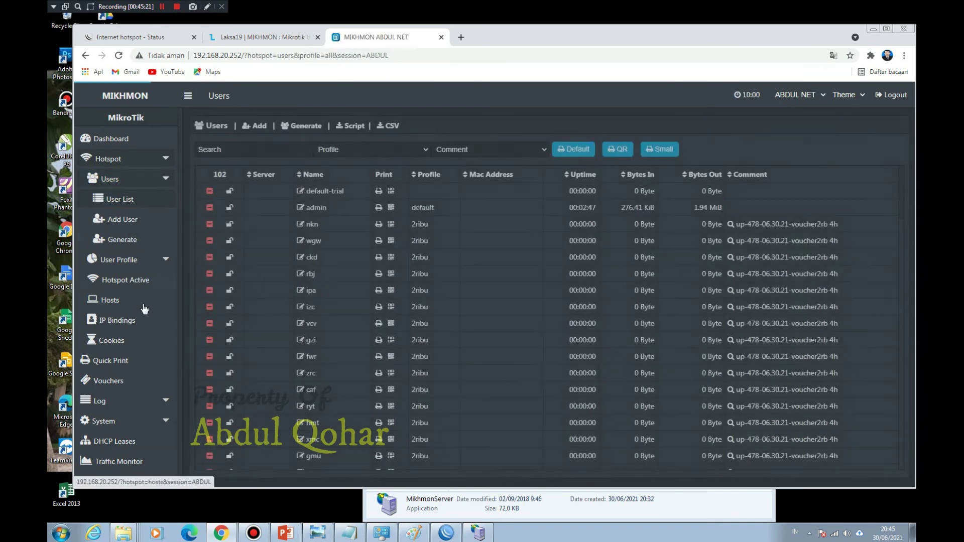
Step: Open the 2ribu vouchers filtered to comment up-478-06.30.21-voucher2rb and open their default print sheet
left_click(120, 385)
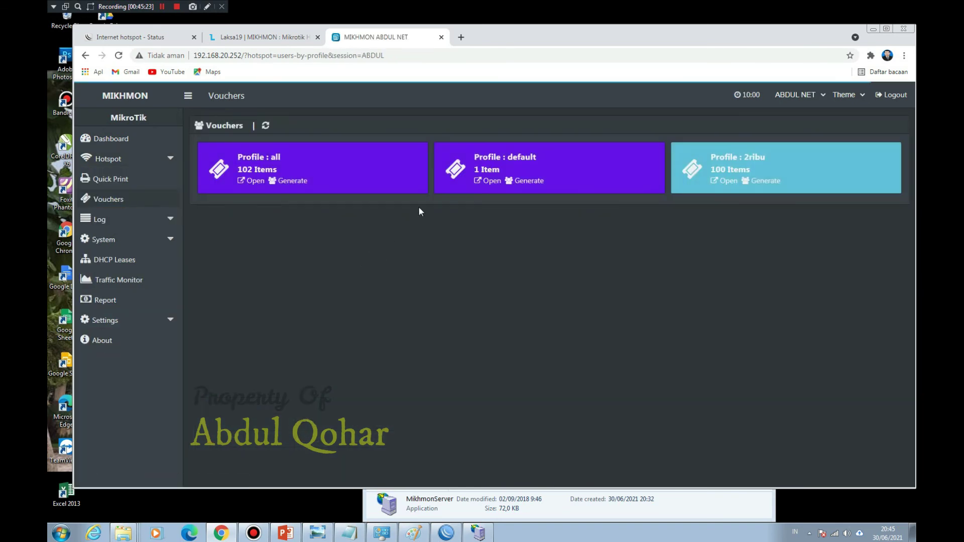
left_click(730, 181)
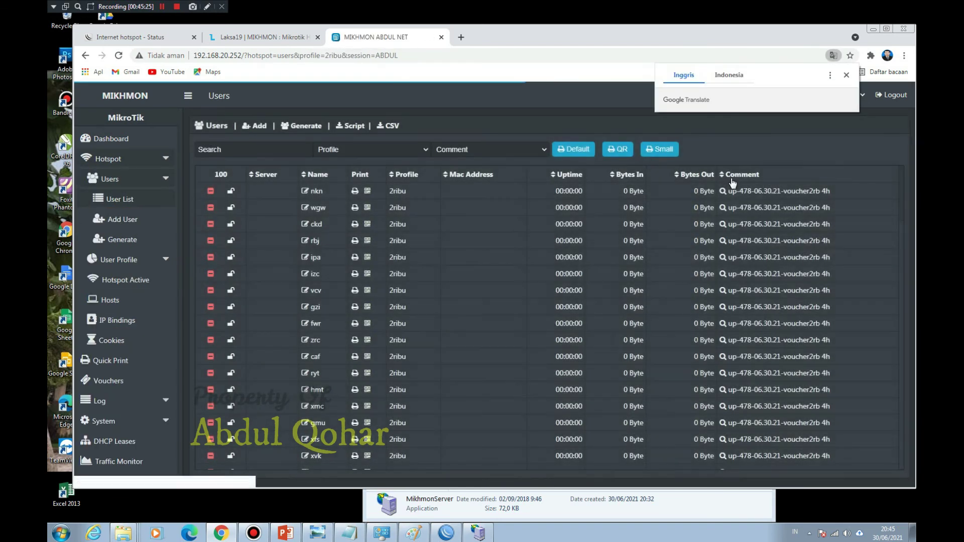
left_click(467, 150)
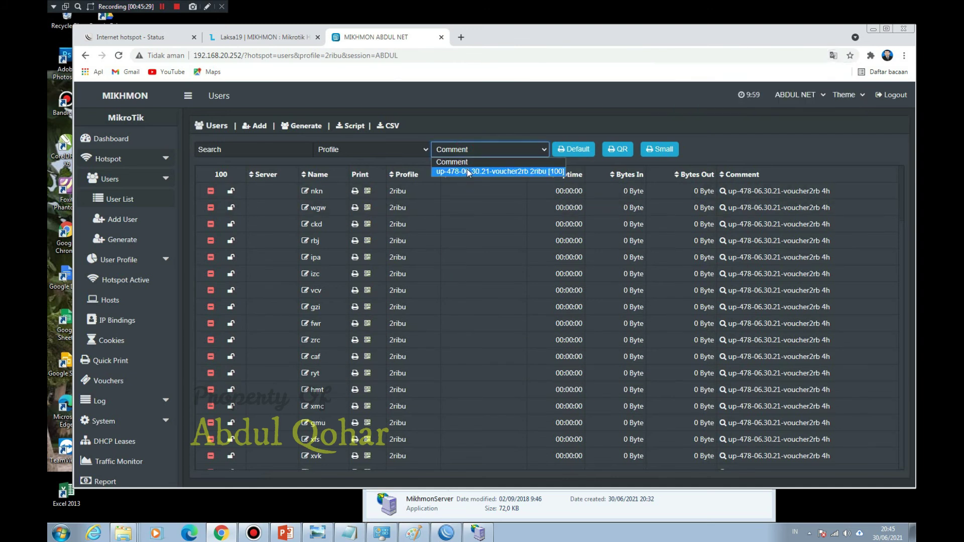
left_click(467, 172)
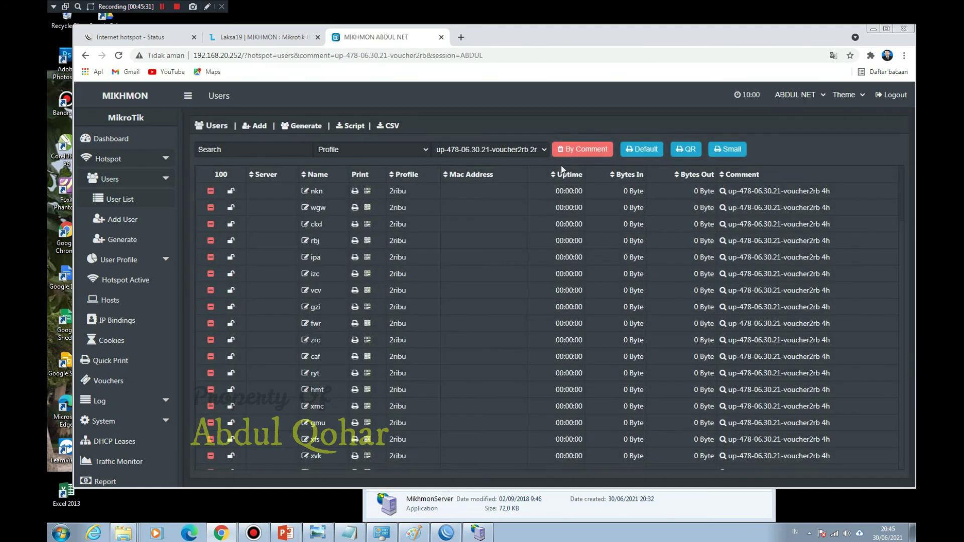
left_click(645, 150)
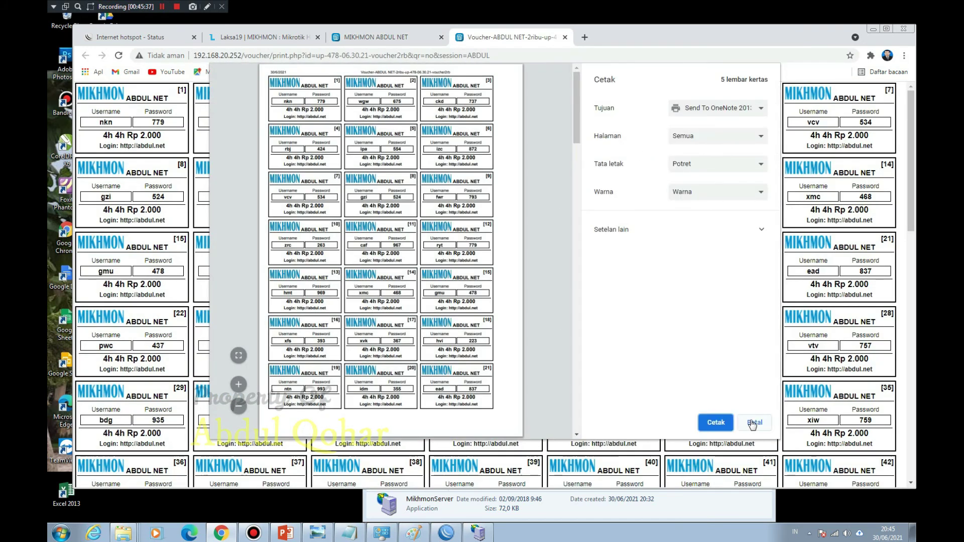
Step: Cancel the default print, then open the batch in QR-code and small print layouts
left_click(754, 423)
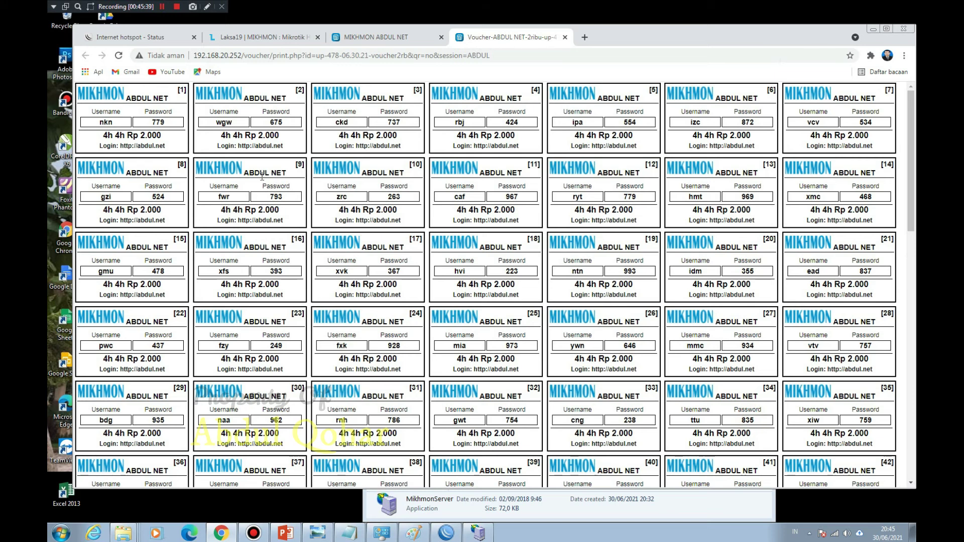
left_click(384, 37)
left_click(696, 152)
key("ctrl+p")
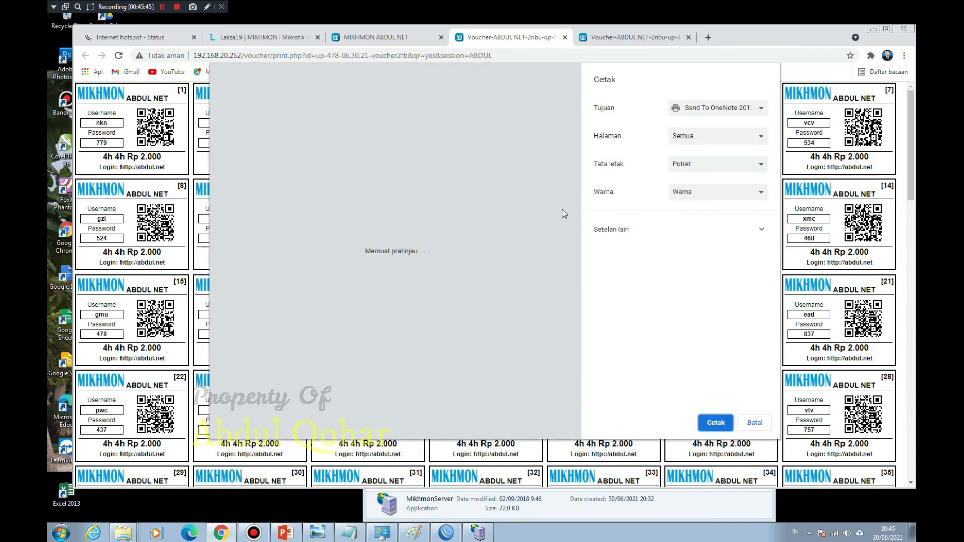
left_click(755, 422)
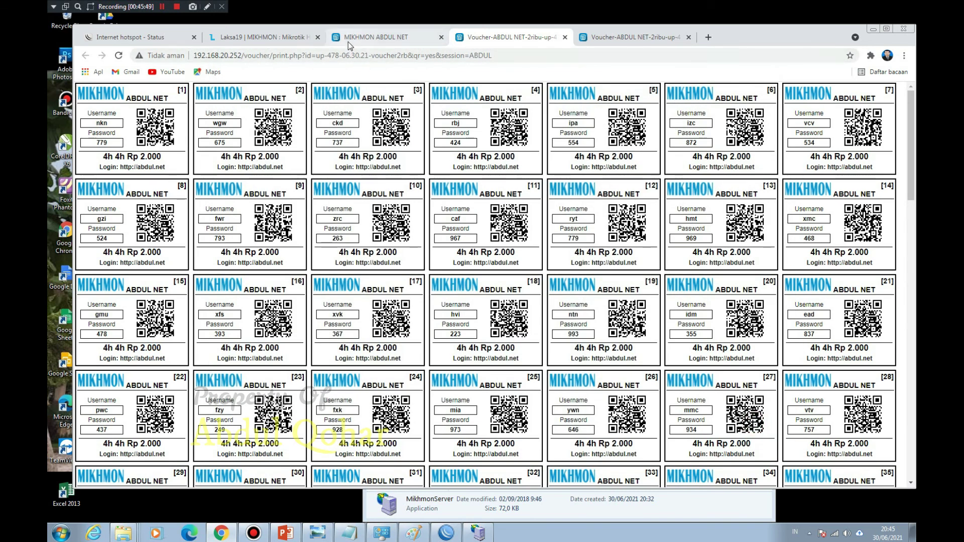
left_click(366, 37)
left_click(728, 149)
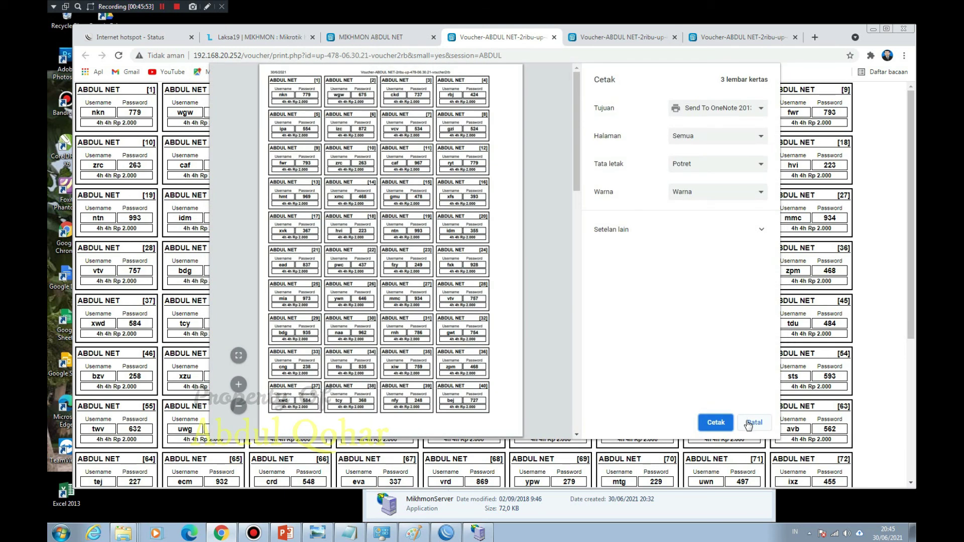
Step: Review the small voucher sheet's pages, opening and cancelling its print dialog
left_click(748, 424)
scroll(416, 206, "down", 5)
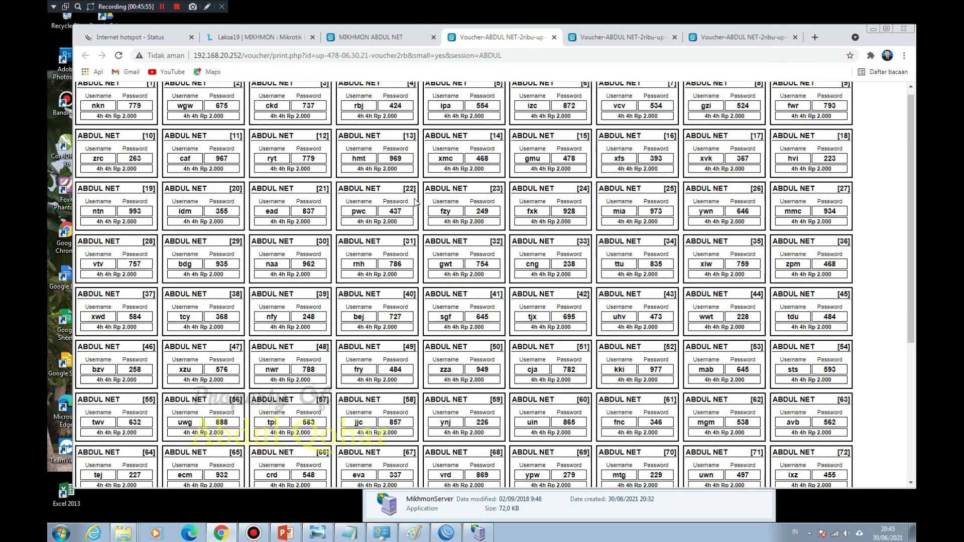
scroll(415, 206, "up", 5)
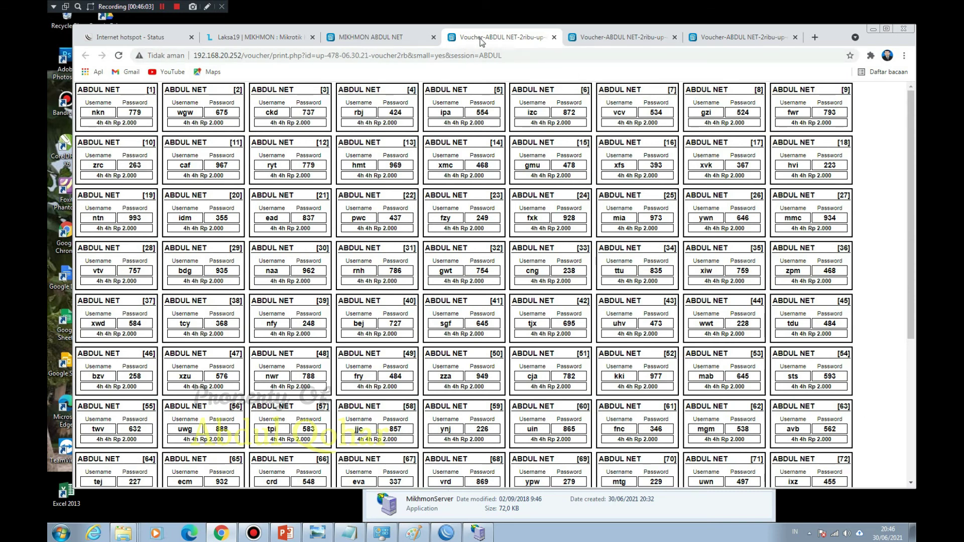
scroll(600, 170, "down", 1)
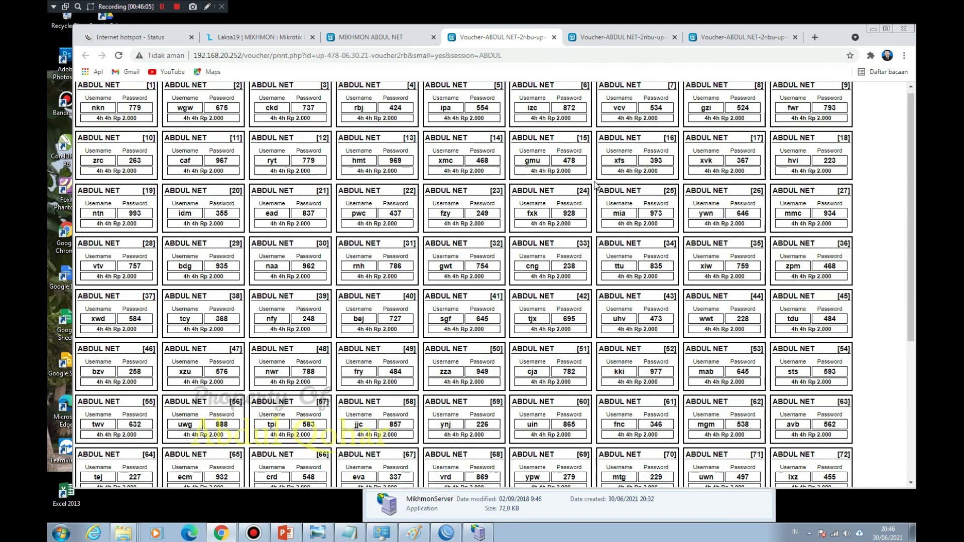
scroll(596, 185, "up", 1)
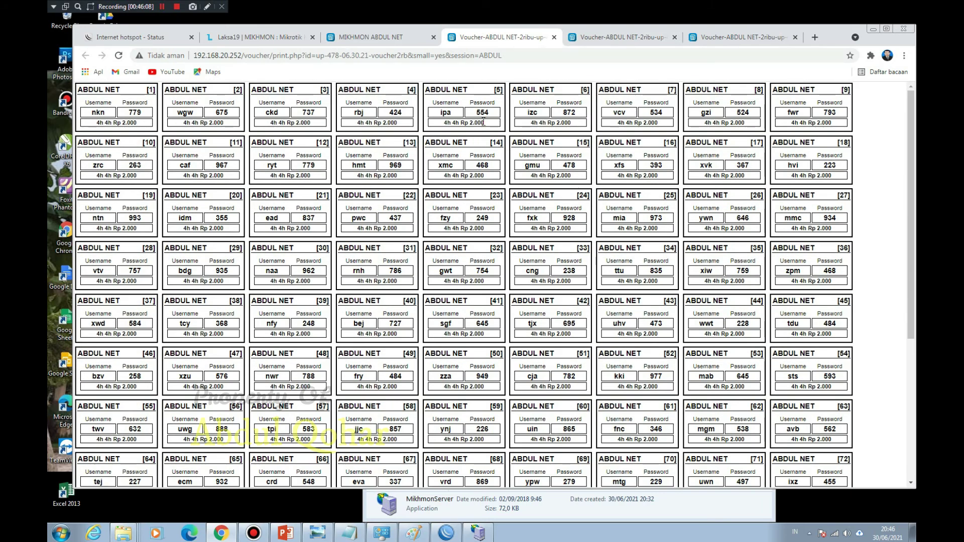
key("ctrl+p")
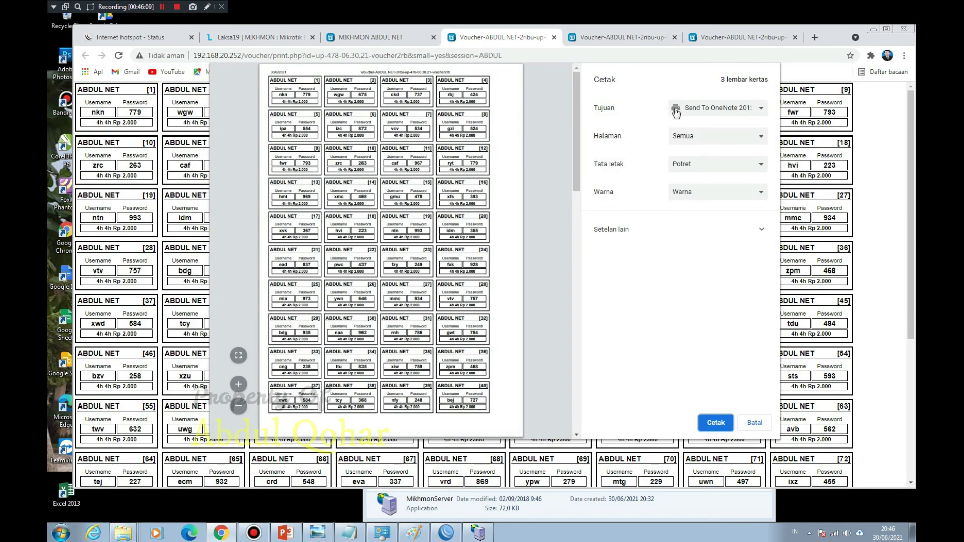
left_click(702, 107)
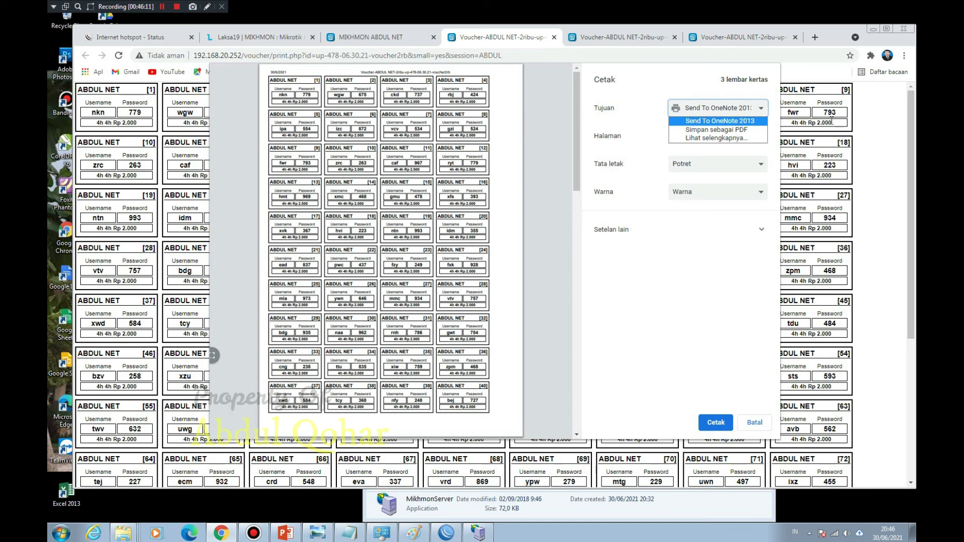
left_click(865, 119)
left_click(756, 422)
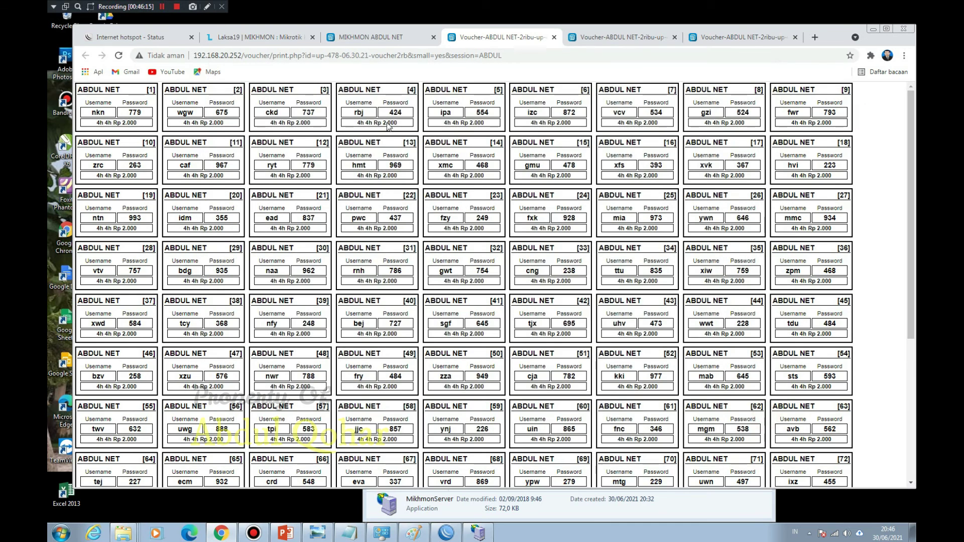
Step: Print the small voucher sheet with Simpan sebagai PDF as the destination
key("ctrl+p")
left_click(702, 110)
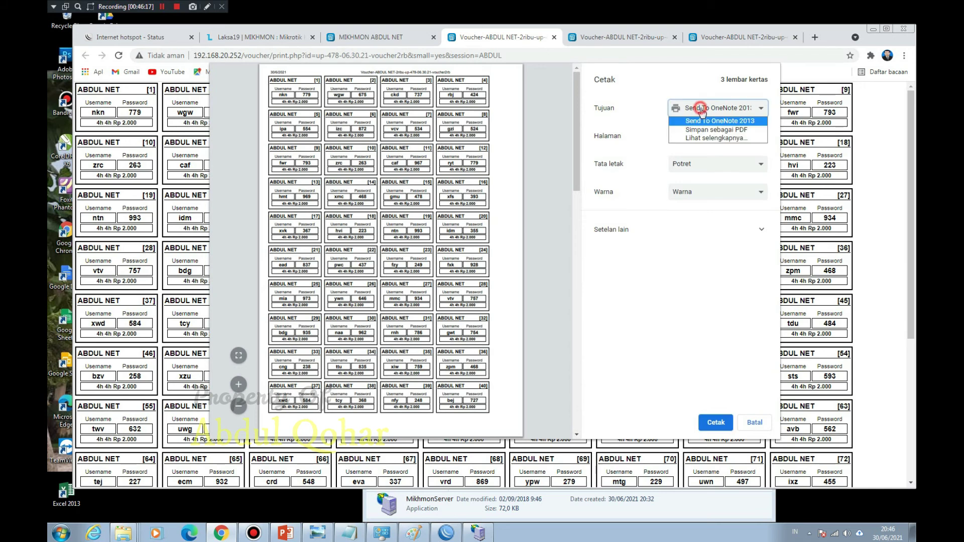
left_click(723, 132)
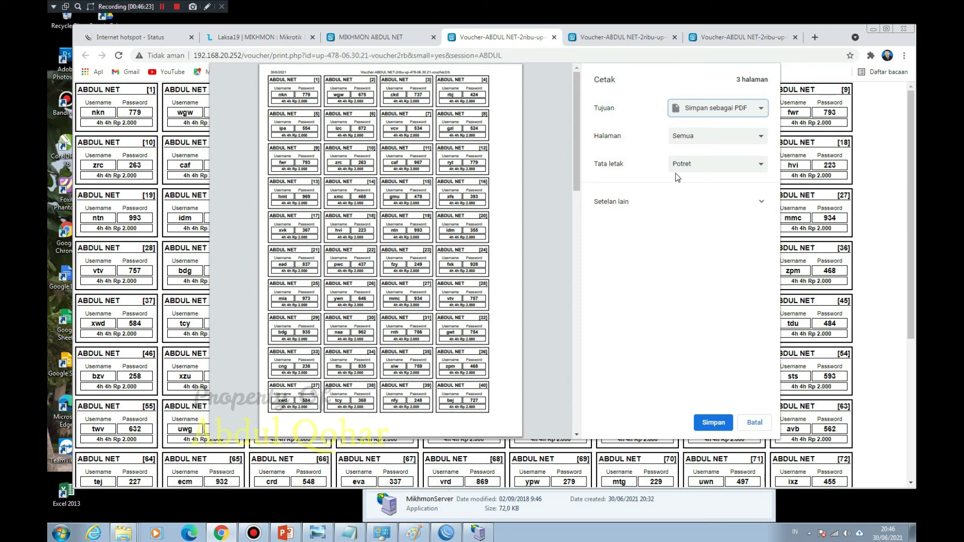
left_click(709, 426)
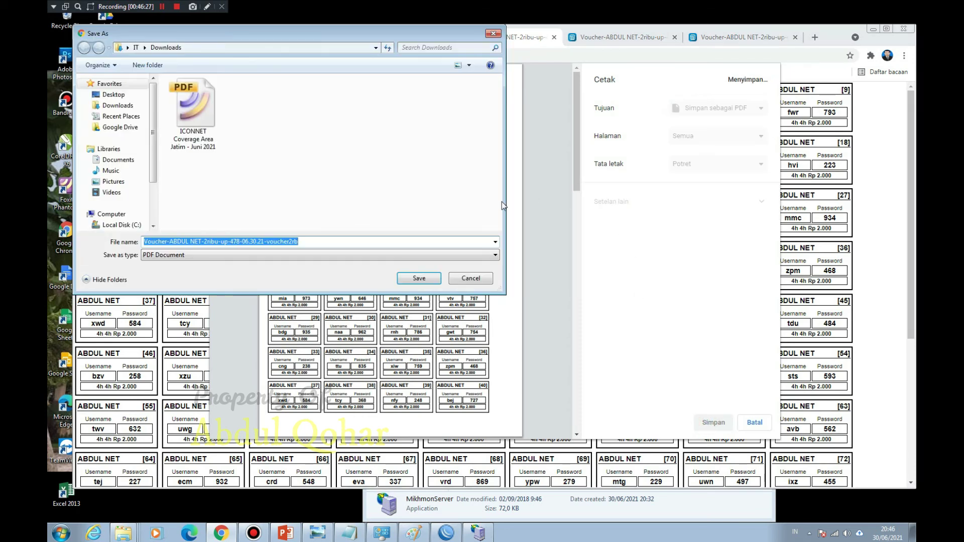
Step: Save the small sheet PDF into Downloads and the QR voucher sheet as 'VC QR'
left_click(419, 279)
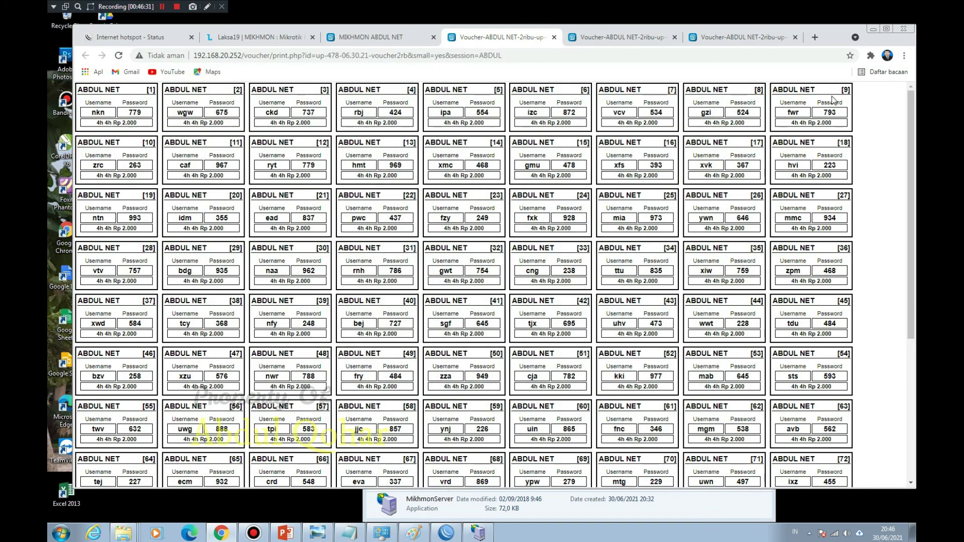
left_click(623, 38)
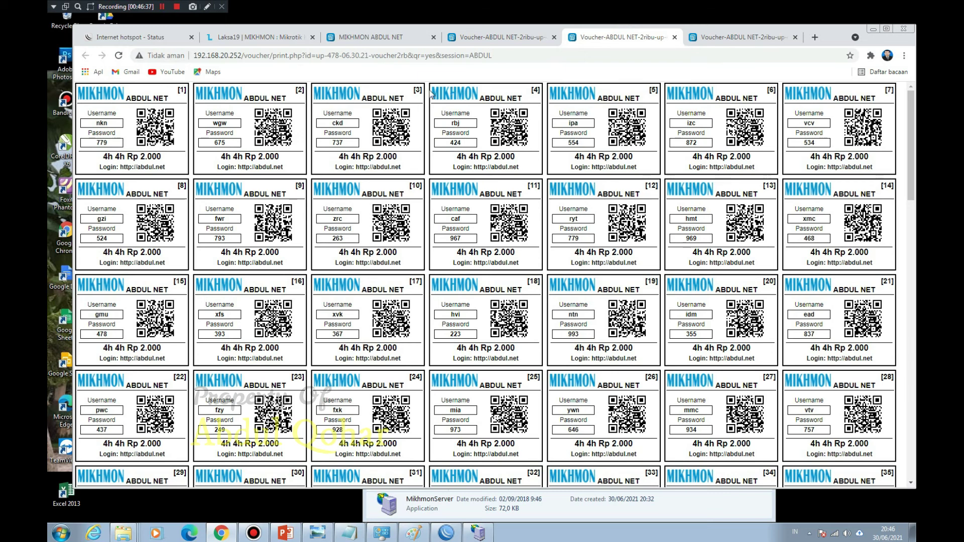
key("ctrl+p")
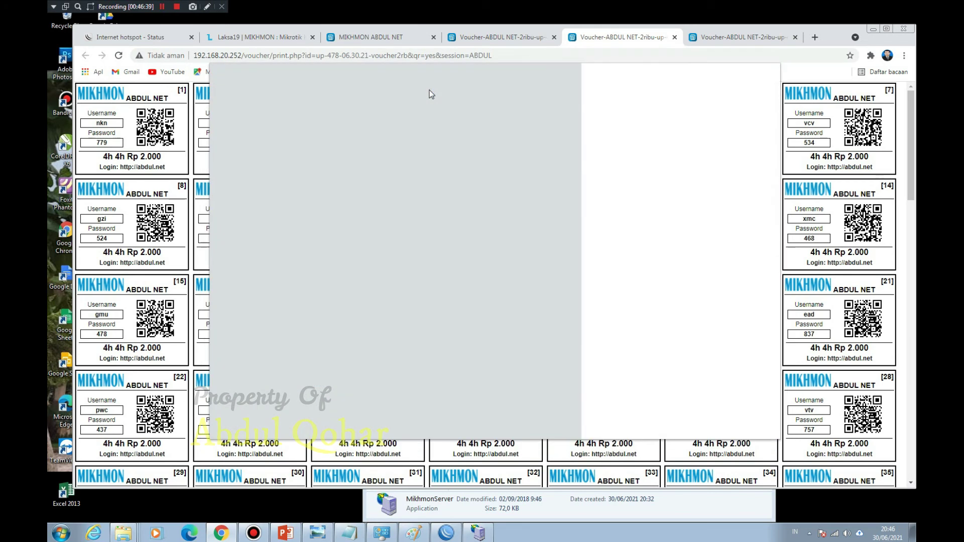
left_click(713, 424)
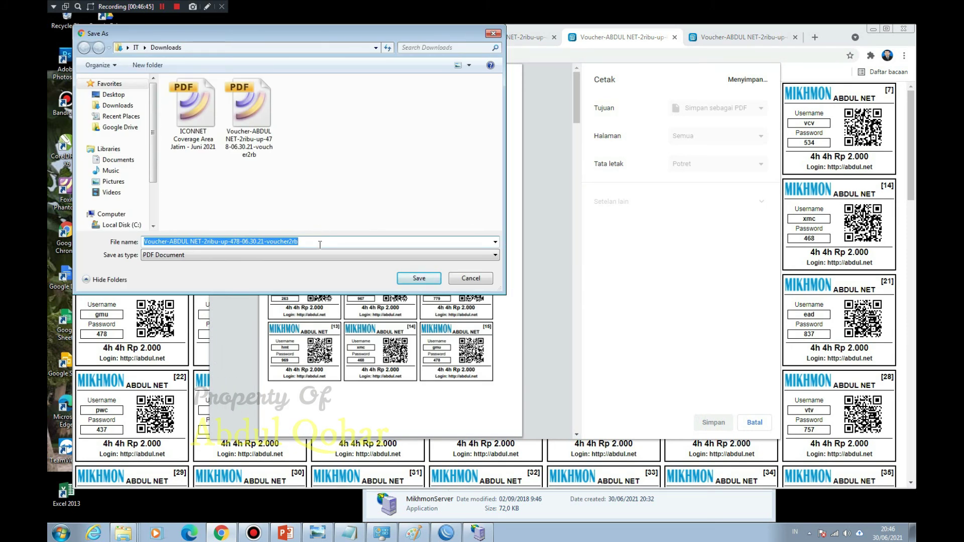
type("VC")
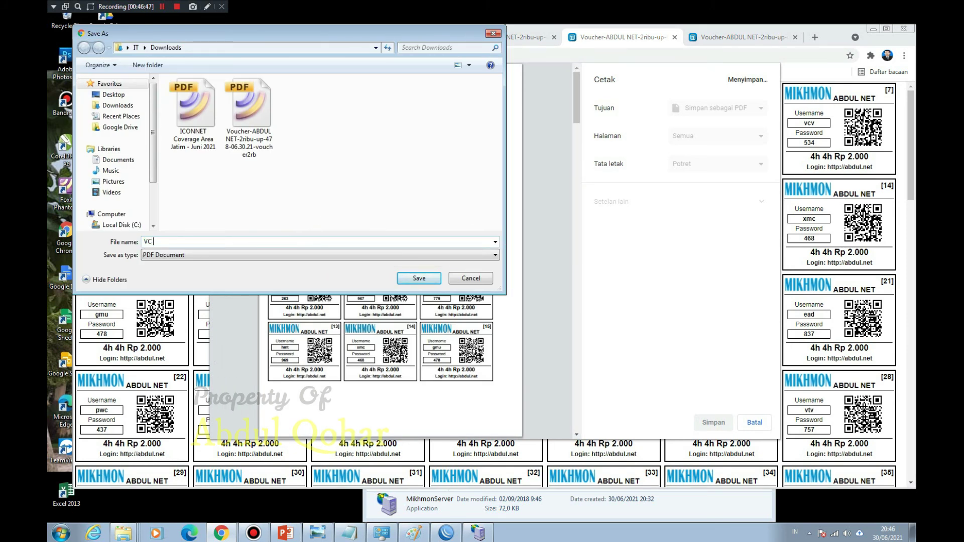
type(" QR")
left_click(428, 278)
Step: Save the plain voucher sheet as the PDF 'VC Default'
left_click(738, 37)
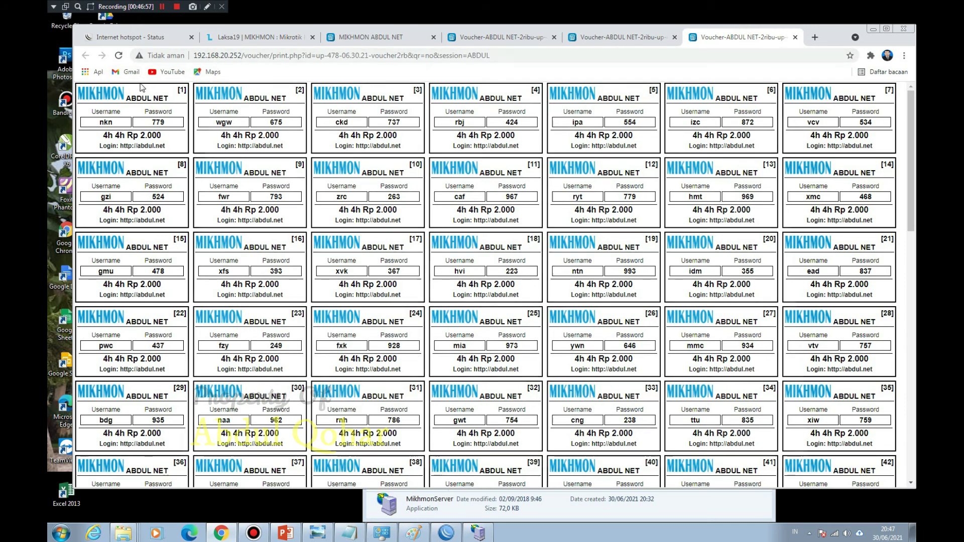
key("ctrl+p")
left_click(707, 426)
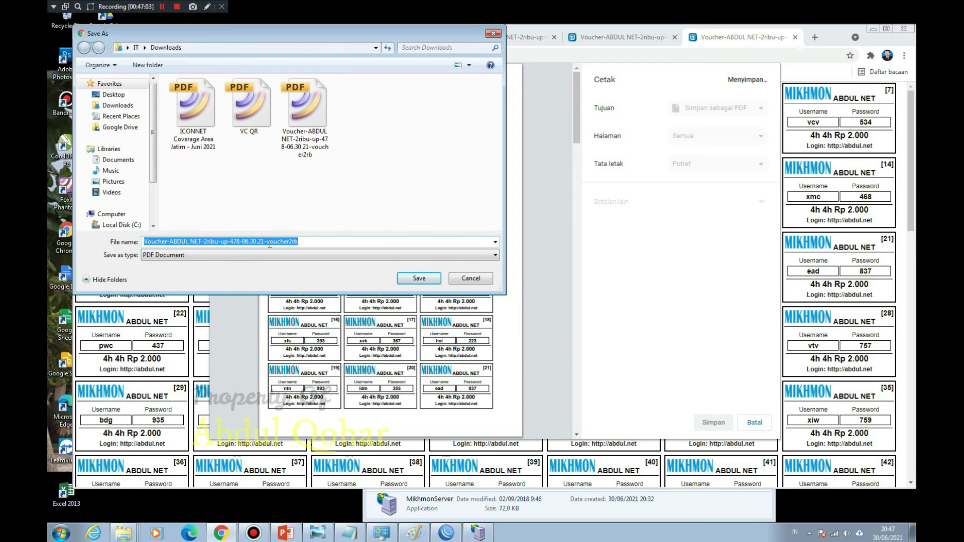
type("VC")
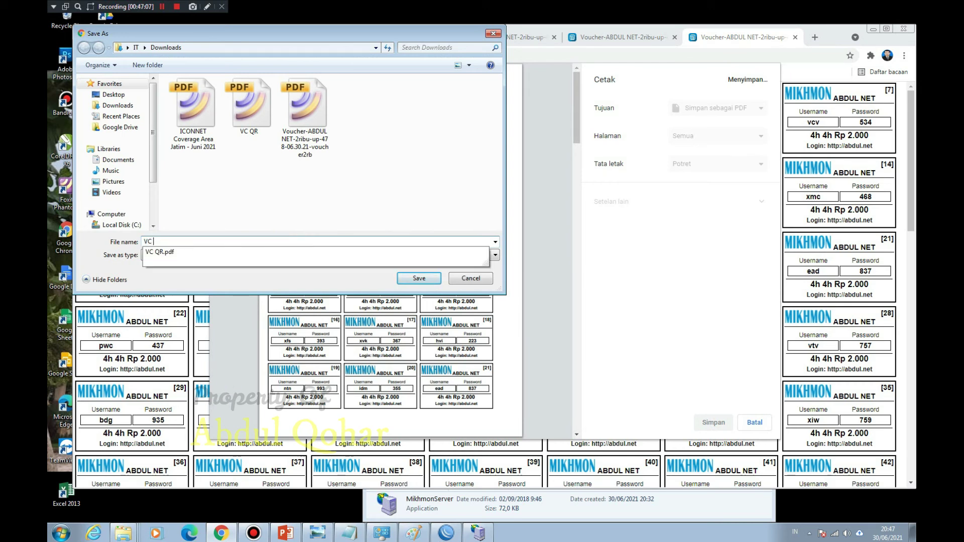
type(" D")
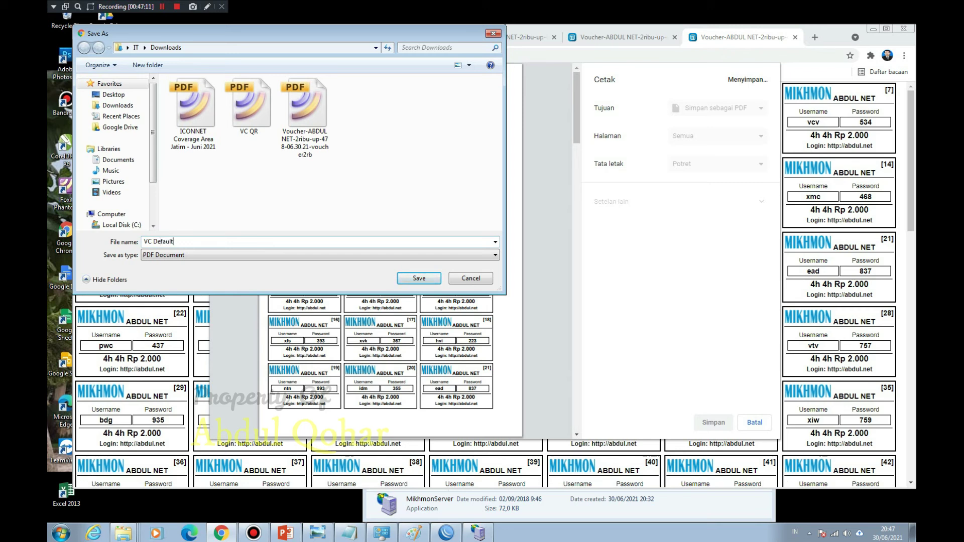
type("efault")
key("Return")
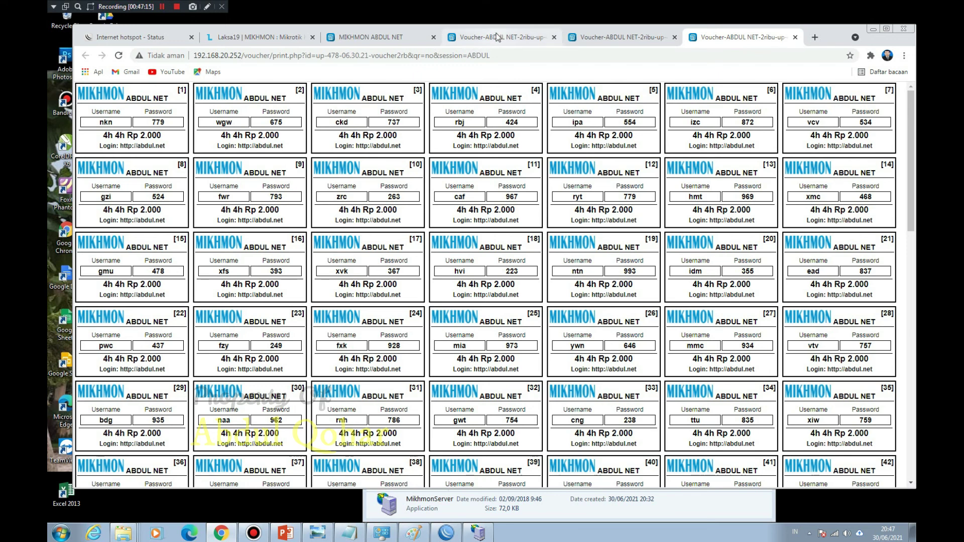
Step: Close the three voucher print tabs, show the full user list, and minimize Chrome
left_click(533, 36)
middle_click(535, 36)
middle_click(535, 36)
middle_click(535, 37)
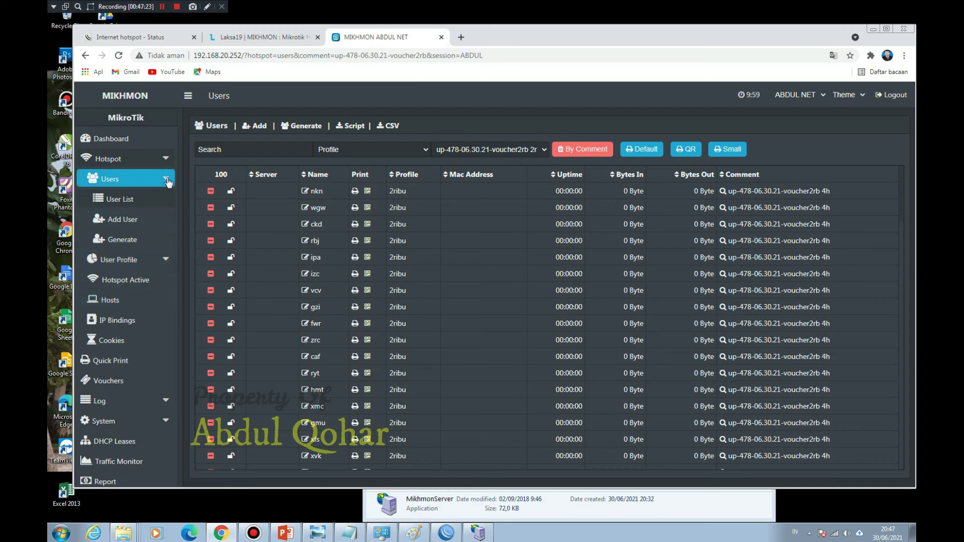
left_click(133, 201)
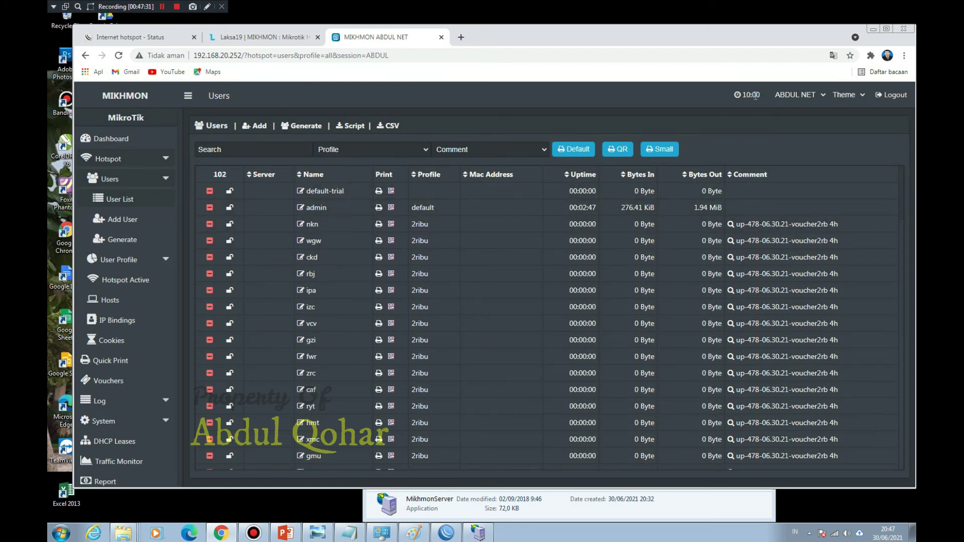
left_click(874, 28)
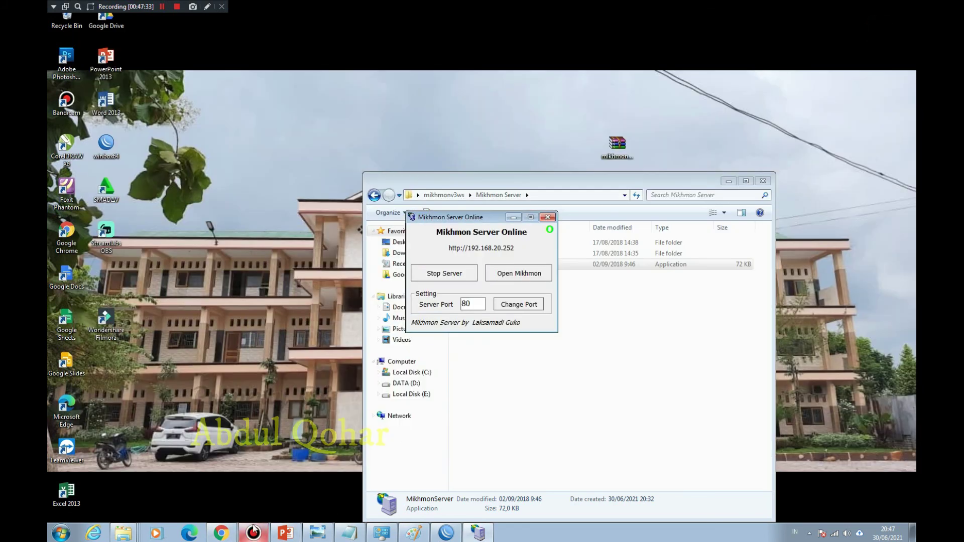
Step: In WinBox's IP > Hotspot window, remove the admin's active hotspot session
left_click(446, 532)
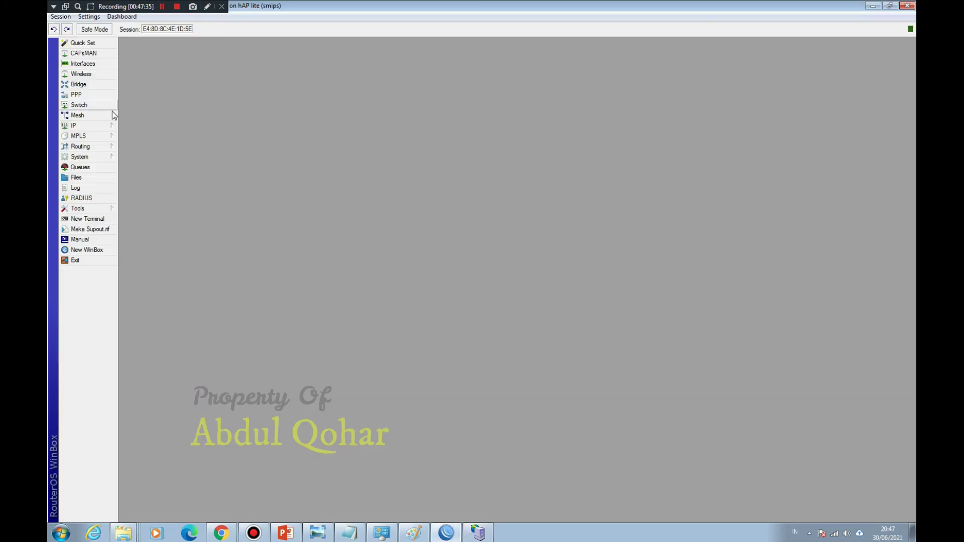
left_click(104, 128)
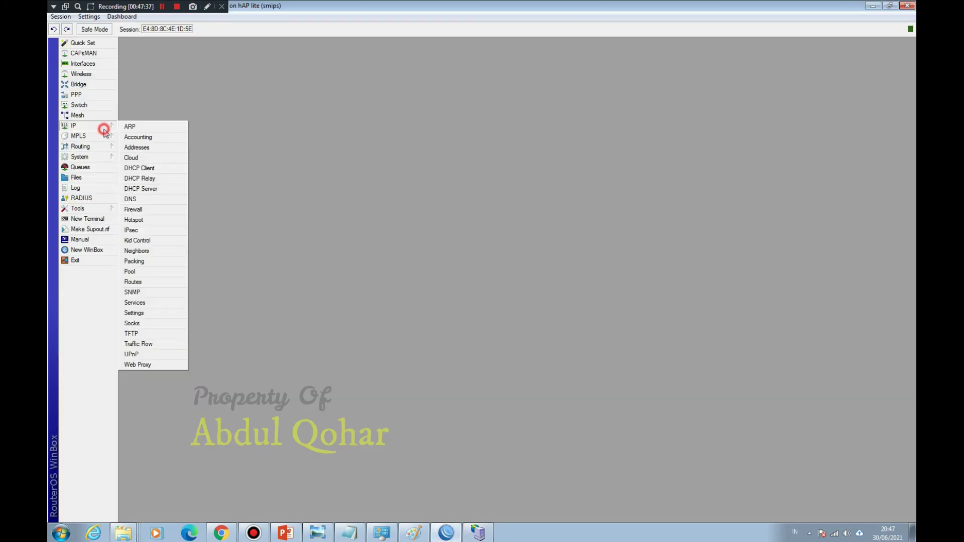
left_click(140, 220)
left_click(468, 202)
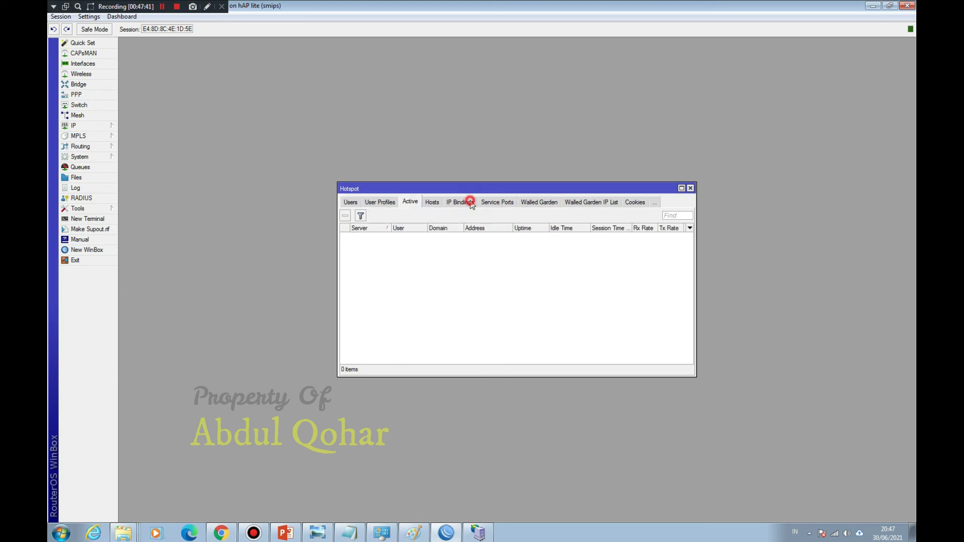
left_click(397, 235)
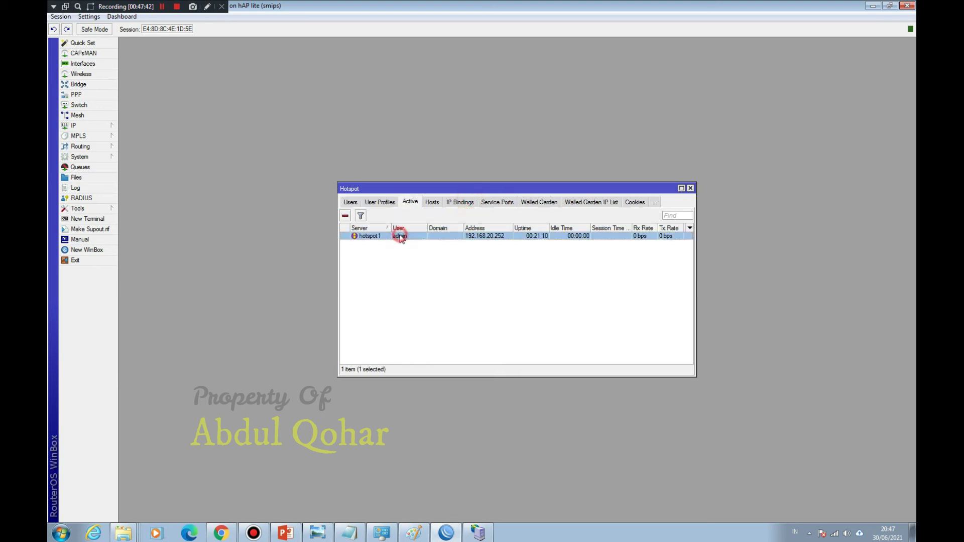
left_click(345, 216)
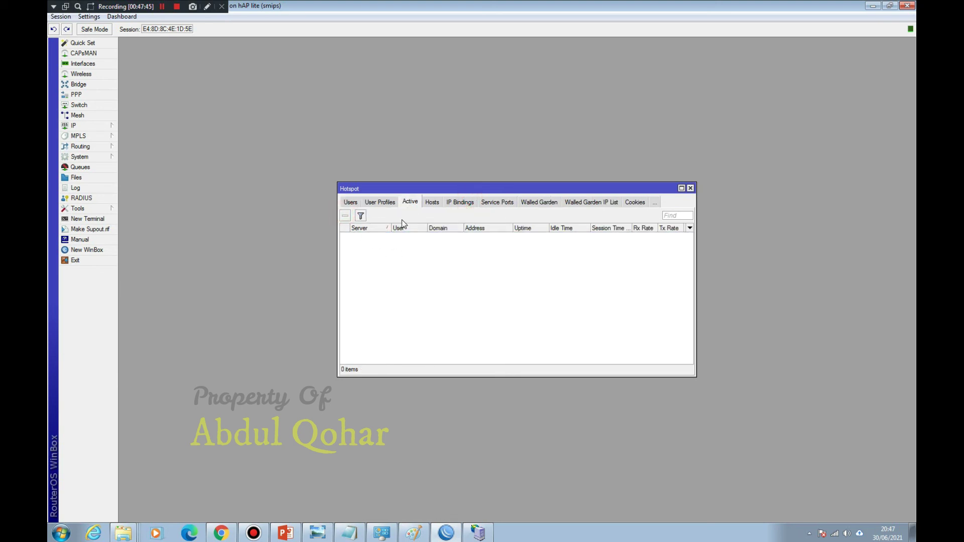
Step: Browse the Hotspot tabs and select the hsprof1 server profile
left_click(379, 205)
left_click(350, 203)
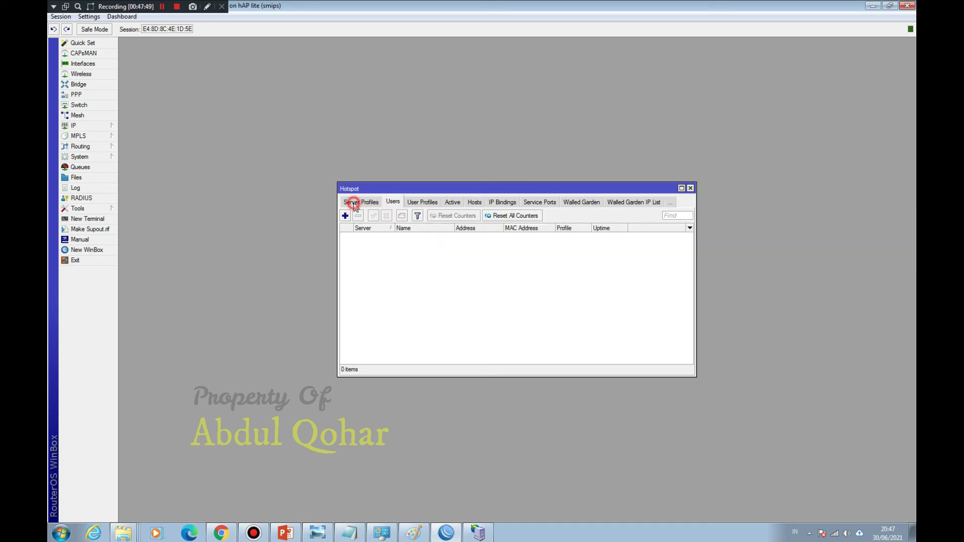
left_click(351, 204)
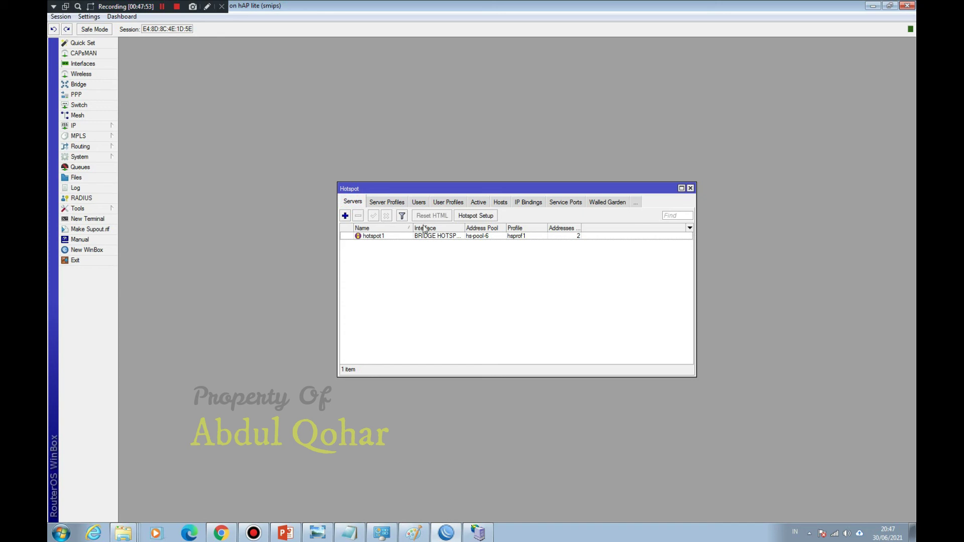
left_click(387, 203)
left_click(415, 245)
Step: Disable Cookie login in the hsprof1 server profile
double_click(415, 246)
left_click(445, 194)
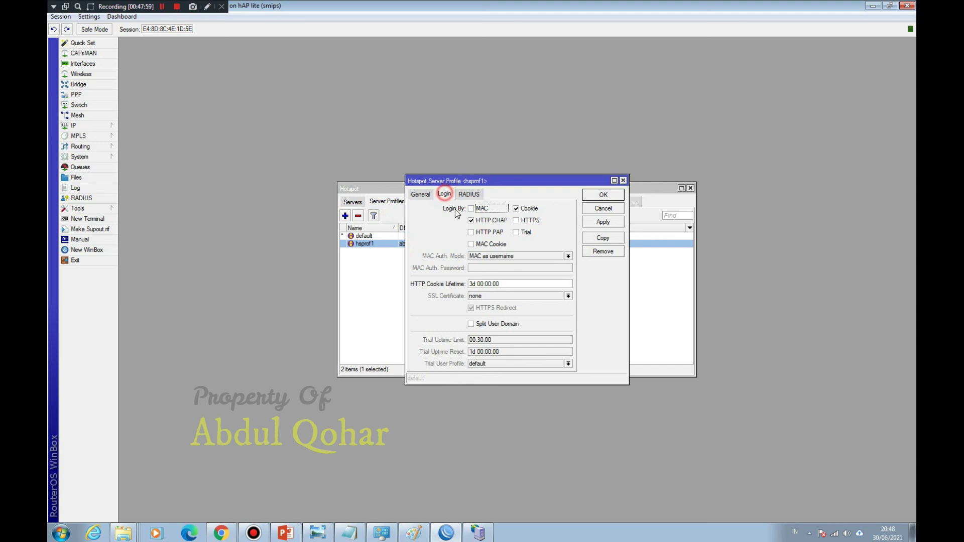
left_click(517, 209)
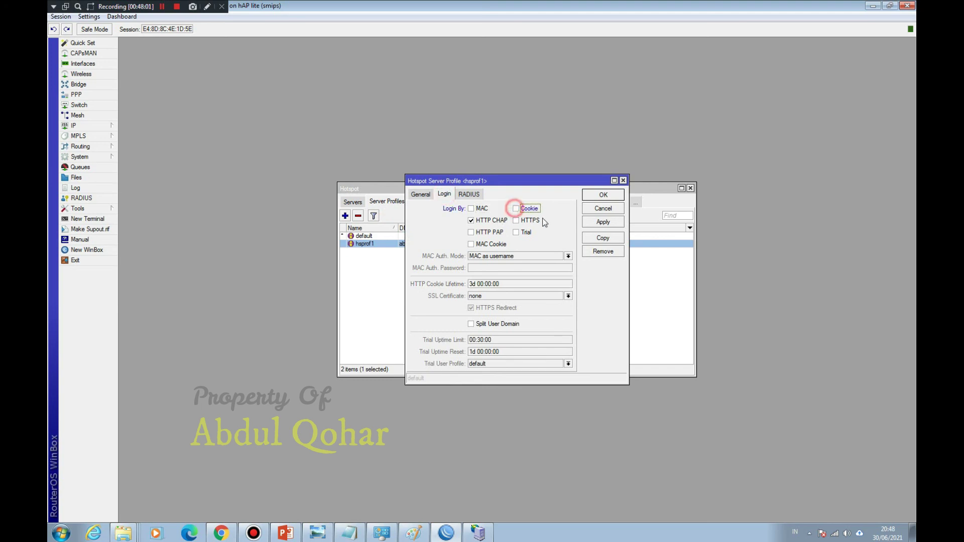
left_click(607, 195)
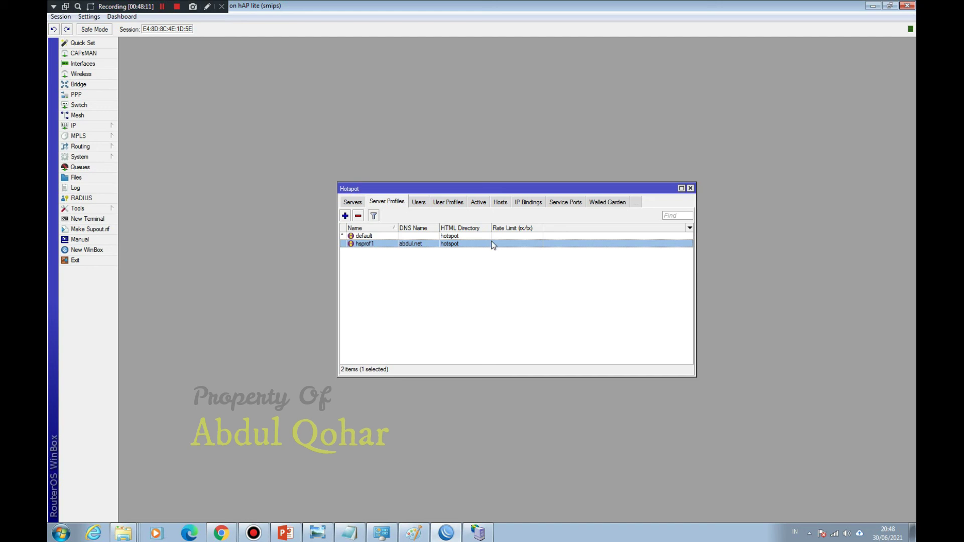
Step: Re-enable Cookie login for hsprof1 and close the Hotspot window
double_click(402, 246)
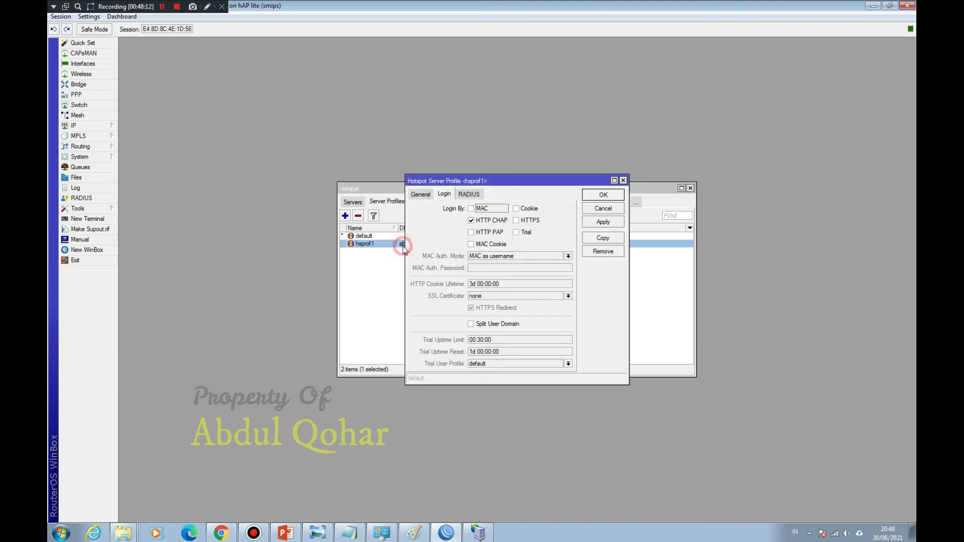
left_click(518, 215)
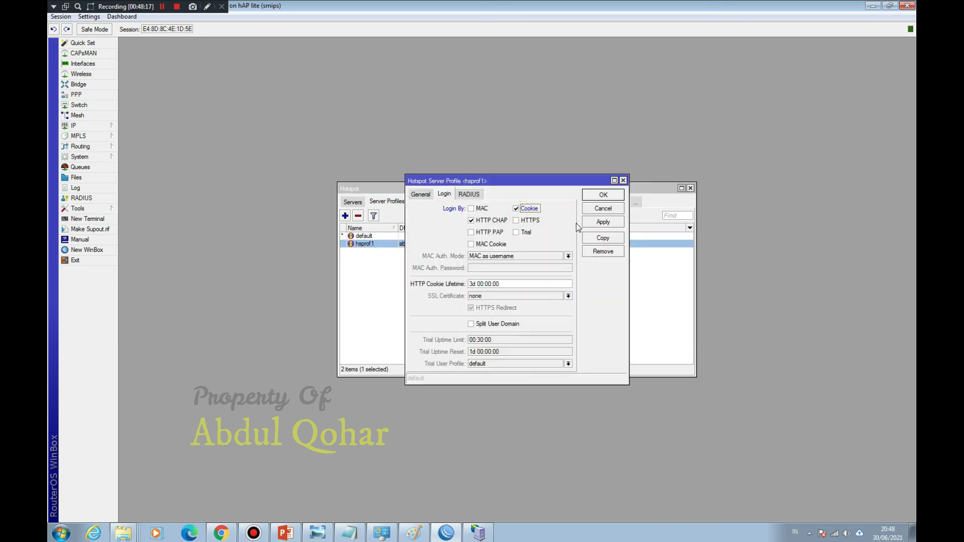
left_click(603, 196)
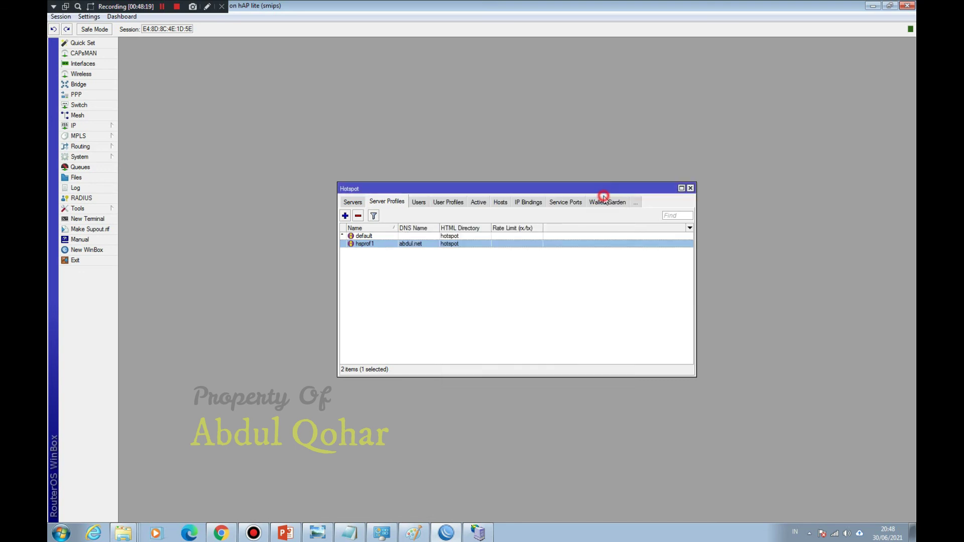
double_click(417, 244)
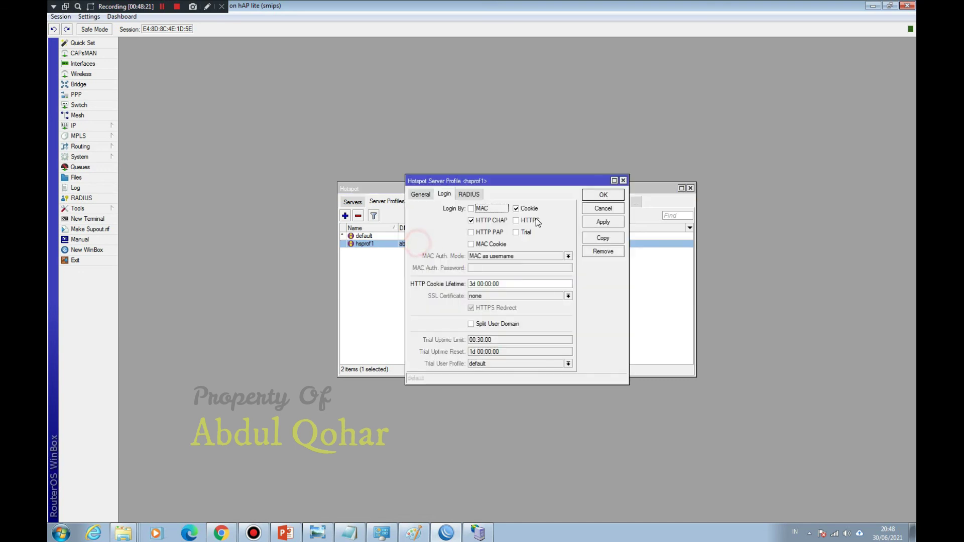
left_click(605, 196)
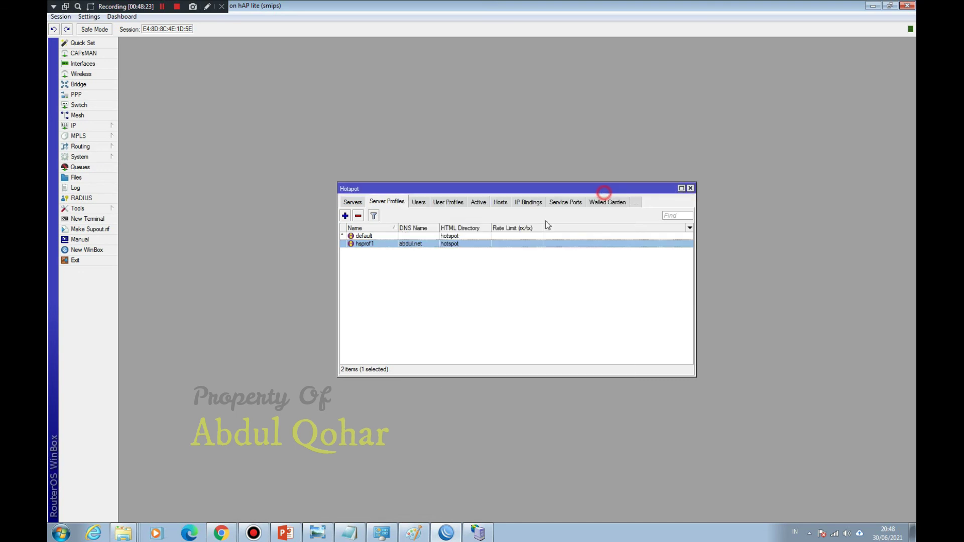
left_click(477, 203)
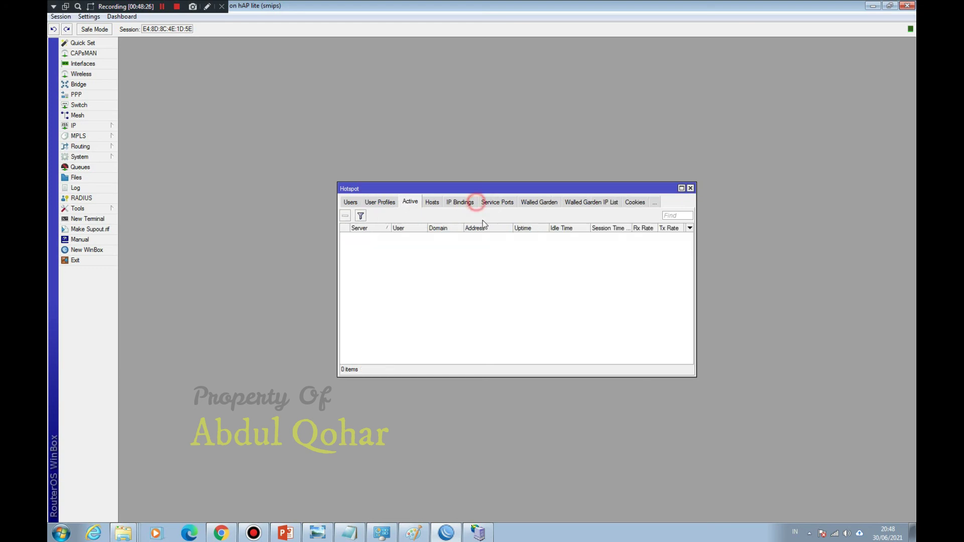
left_click(692, 189)
left_click(835, 534)
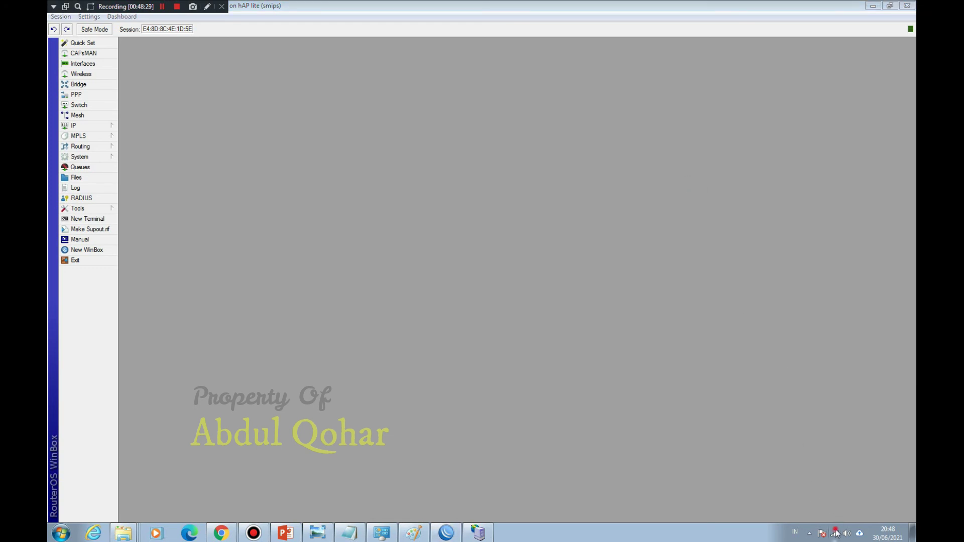
Step: Disconnect from the hotspot Wi-Fi and check HUAWEI-P87R in Network and Sharing Center
left_click(850, 388)
left_click(872, 400)
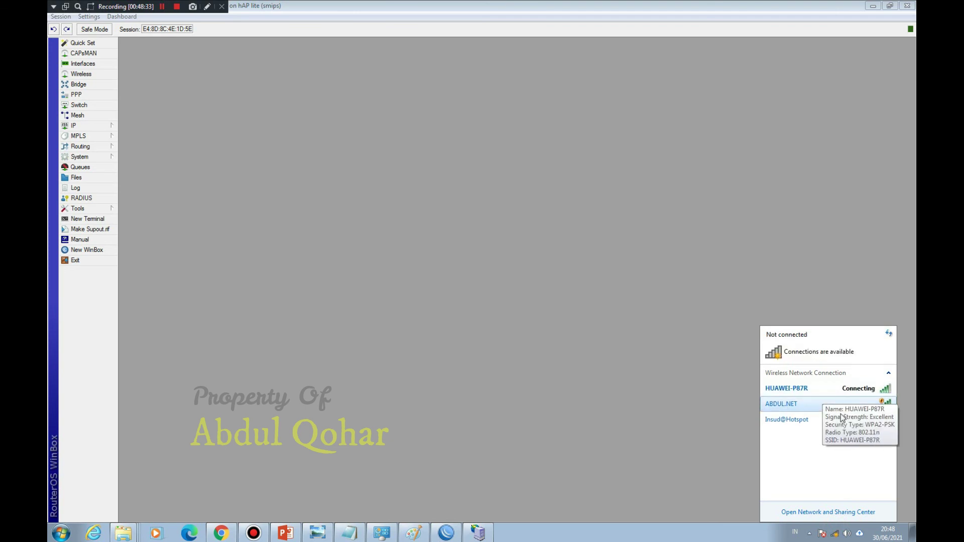
left_click(840, 511)
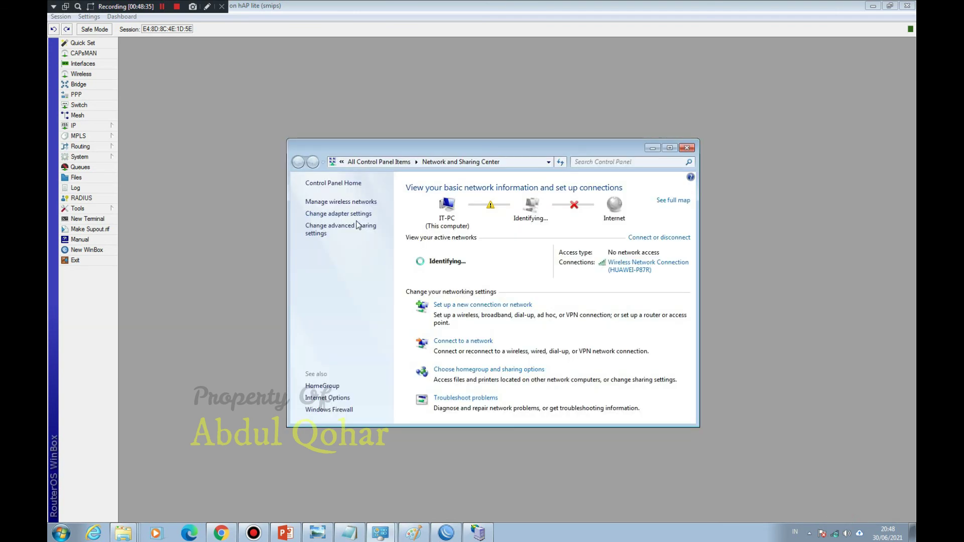
left_click(355, 227)
left_click(298, 162)
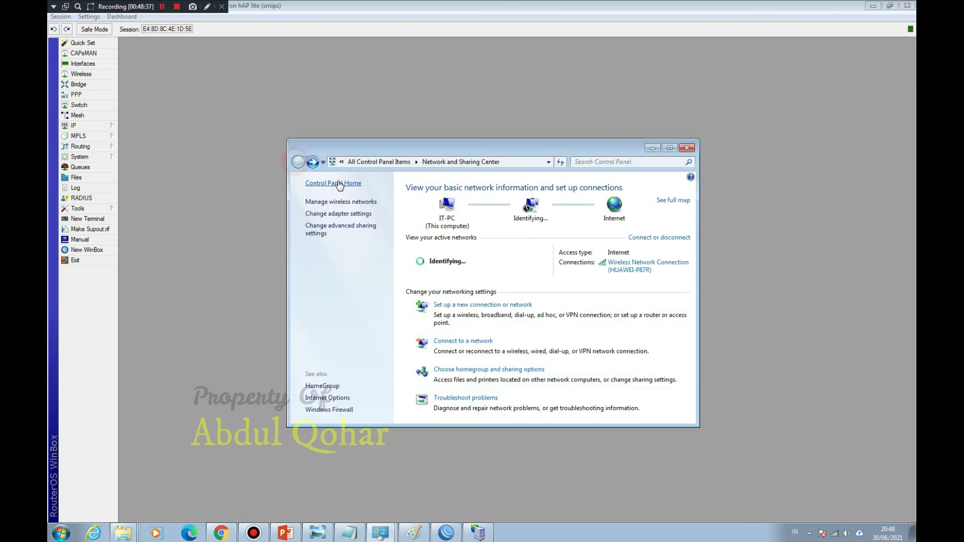
left_click(347, 203)
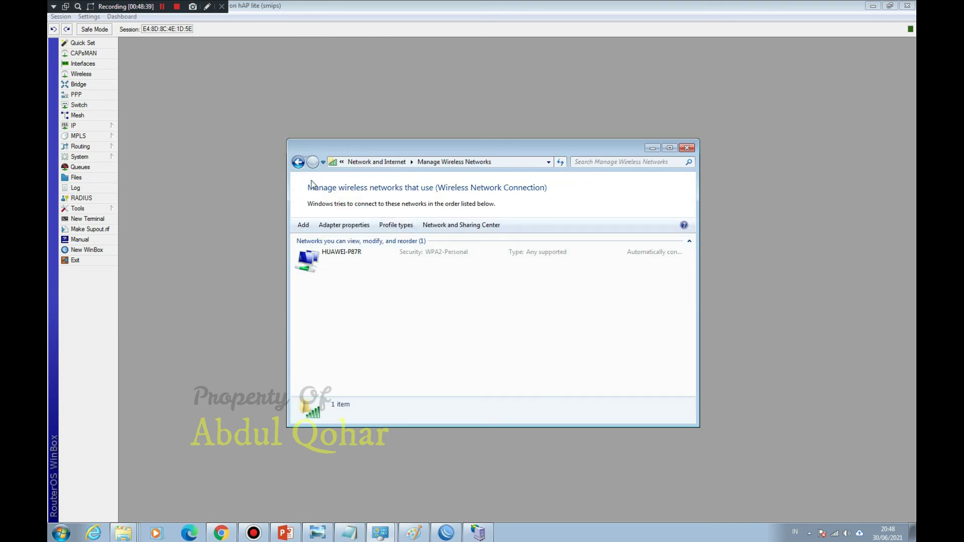
left_click(333, 259)
left_click(298, 161)
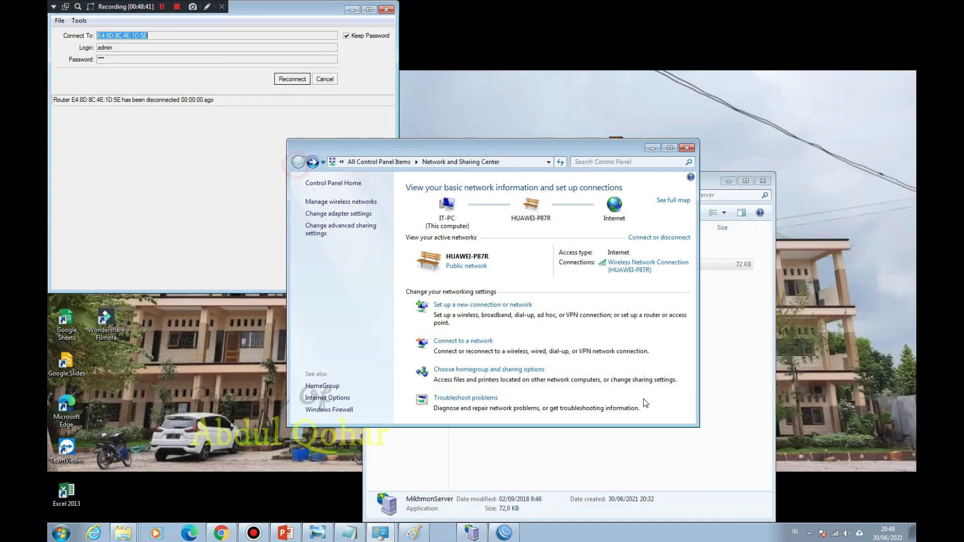
Step: Connect to ABDUL.NET and reconnect WinBox to the router
left_click(856, 530)
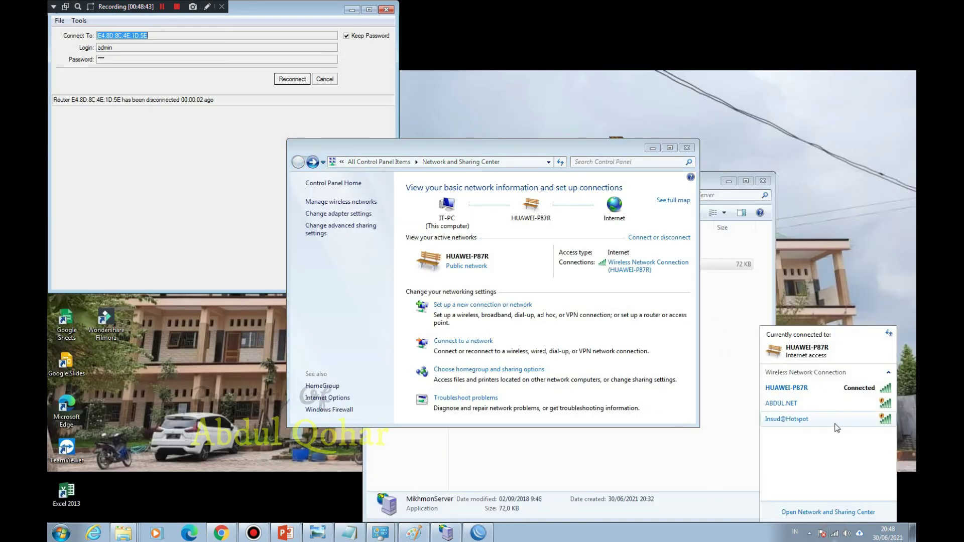
left_click(822, 404)
left_click(860, 441)
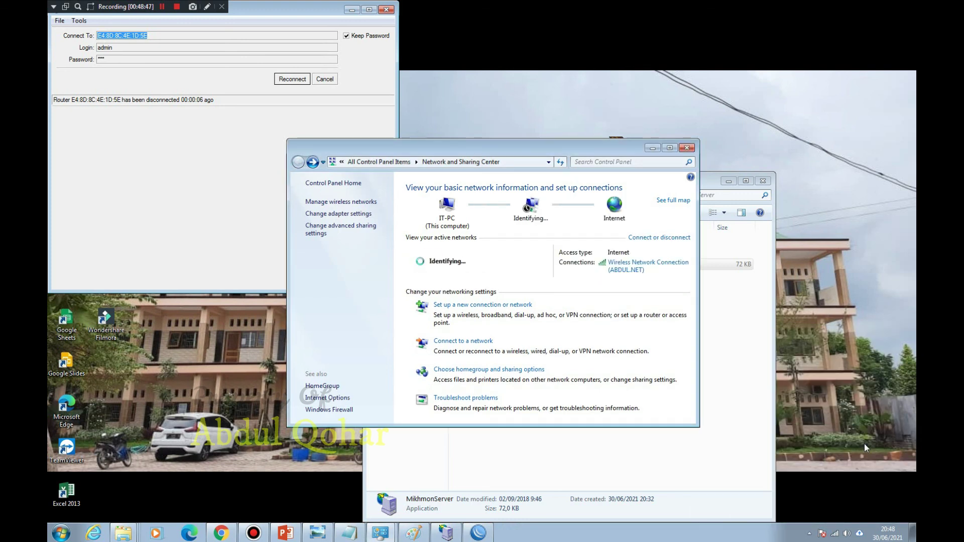
left_click(291, 79)
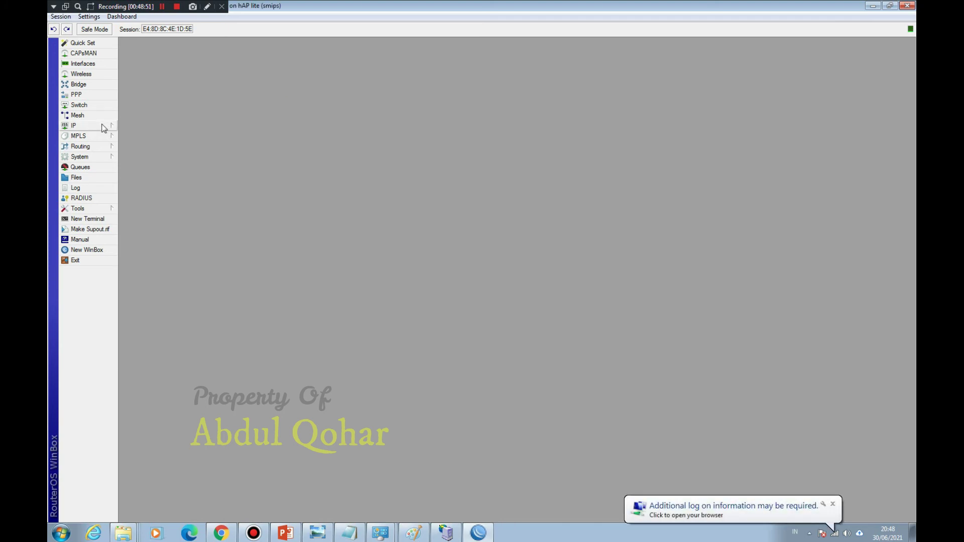
left_click(104, 127)
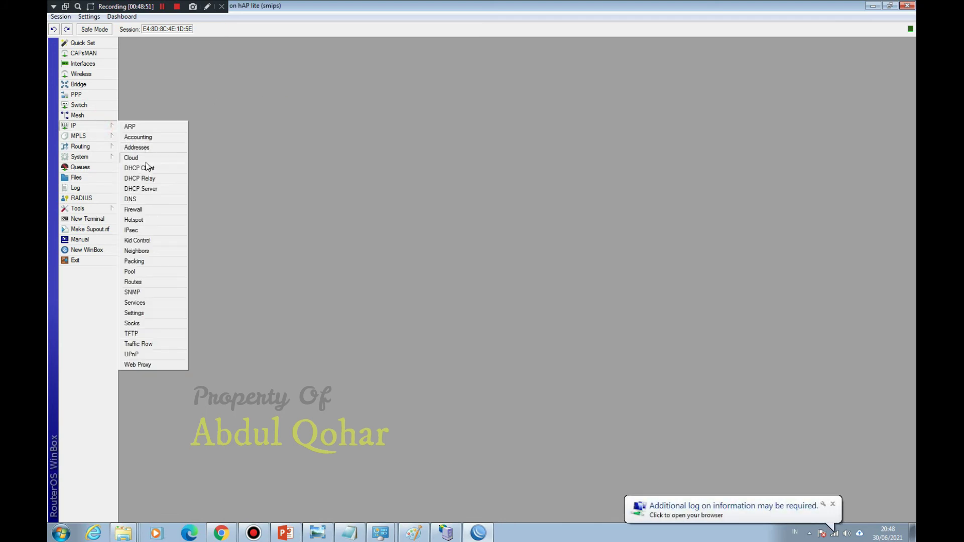
Step: Untick Cookie login in the hsprof1 hotspot server profile and save it
left_click(135, 220)
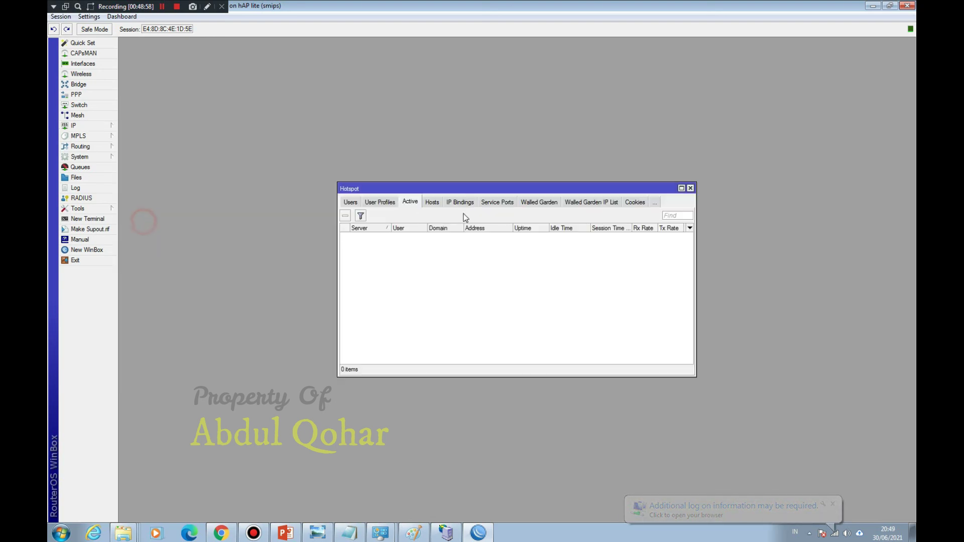
left_click(352, 203)
left_click(357, 203)
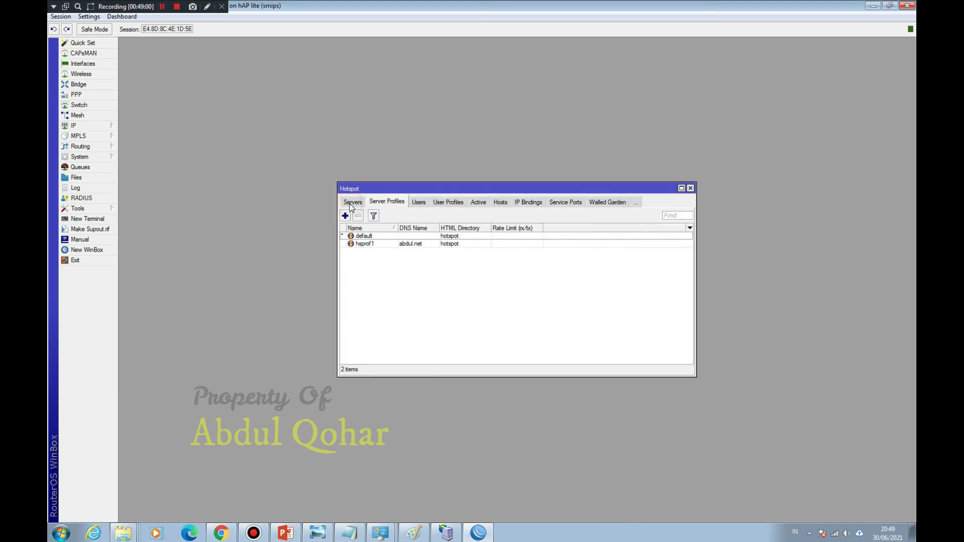
double_click(422, 248)
left_click(515, 209)
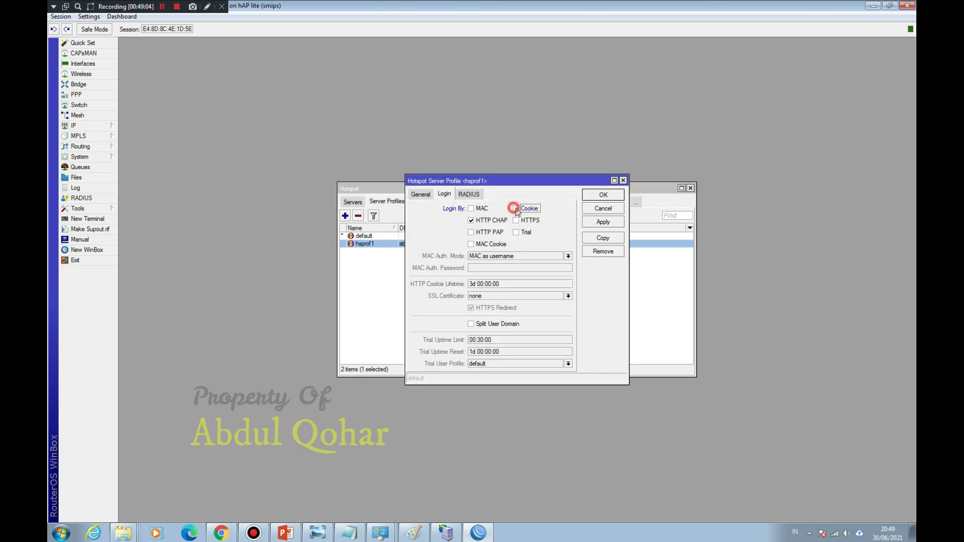
left_click(604, 196)
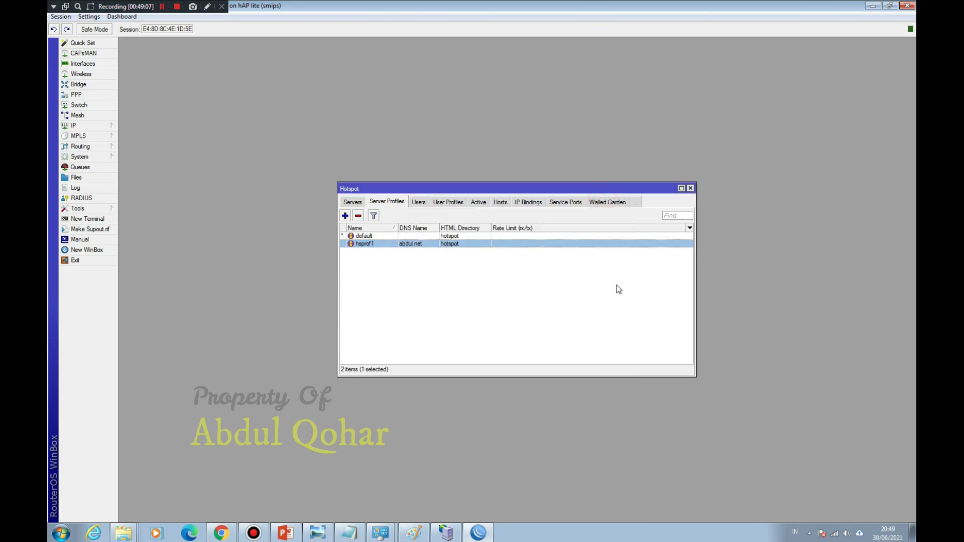
left_click(479, 202)
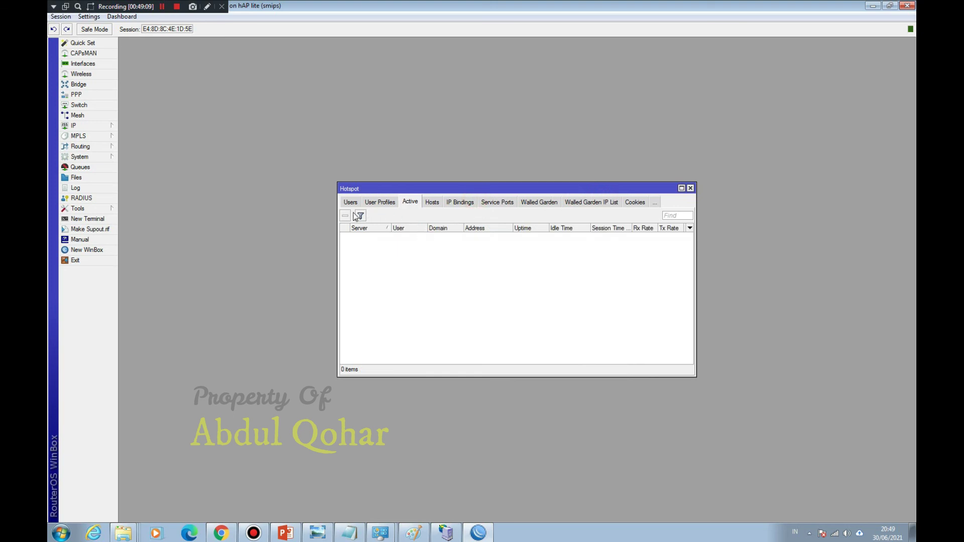
Step: Disconnect the computer from ABDUL.NET and reconnect to it
left_click(832, 536)
left_click(827, 391)
left_click(867, 404)
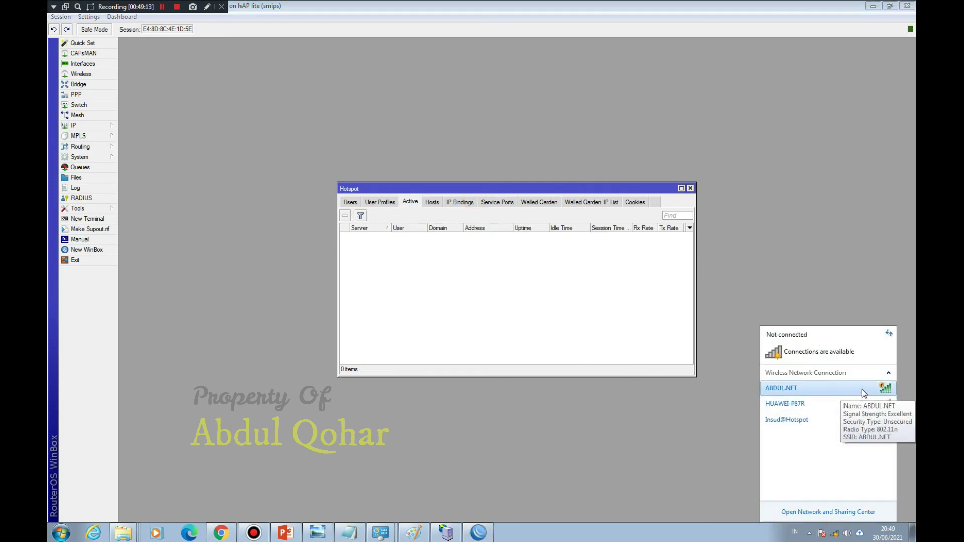
left_click(873, 427)
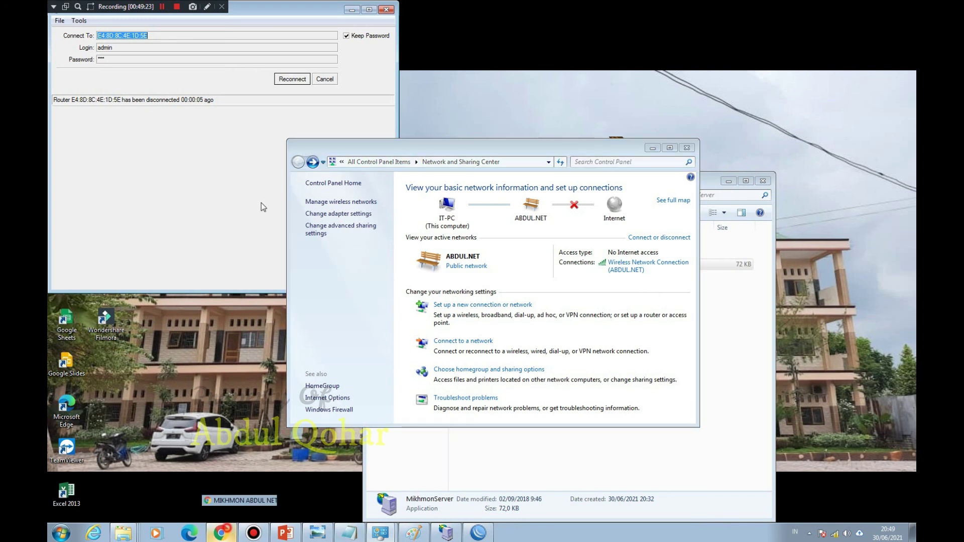
Step: Load abdul.net in a new Chrome tab to reach the hotspot login page, dismissing the translation offer
left_click(221, 533)
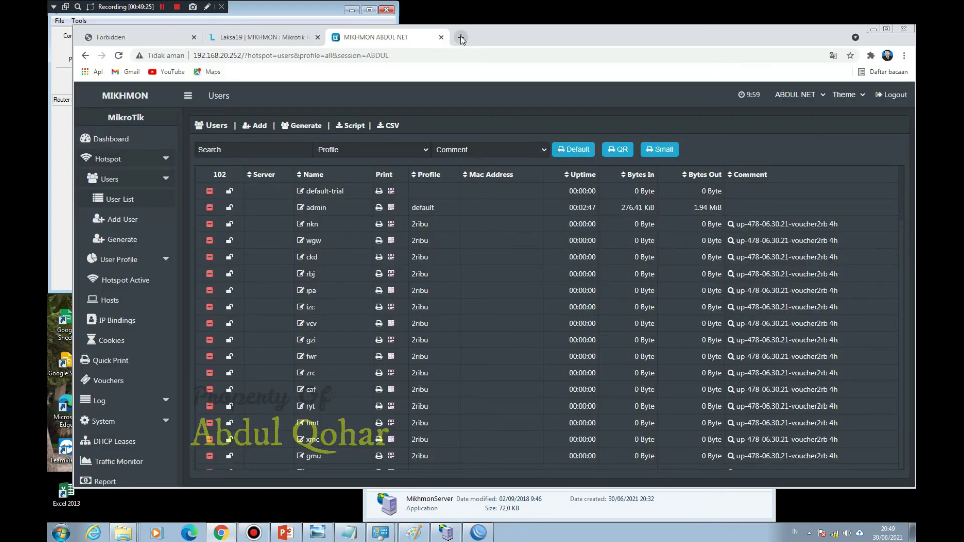
left_click(461, 38)
type("ab")
key("Return")
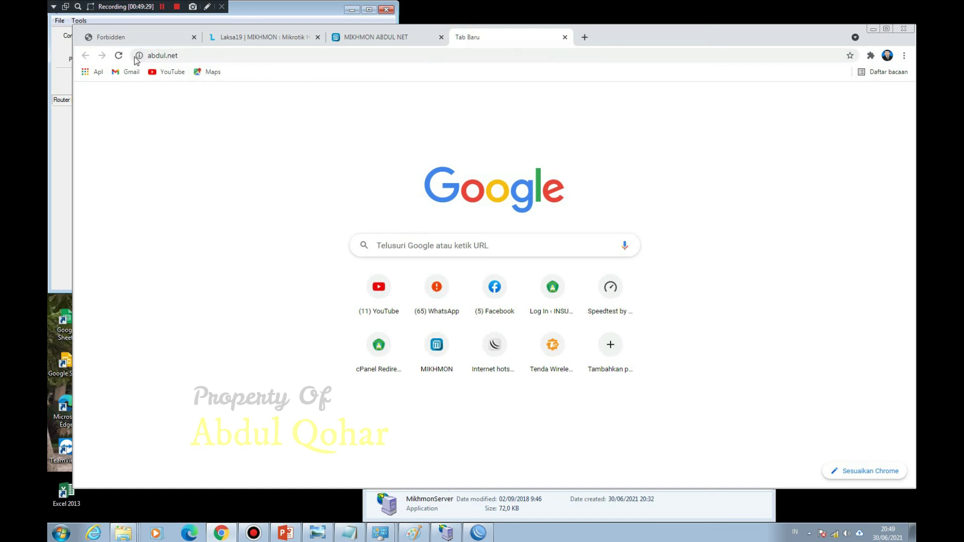
left_click(118, 55)
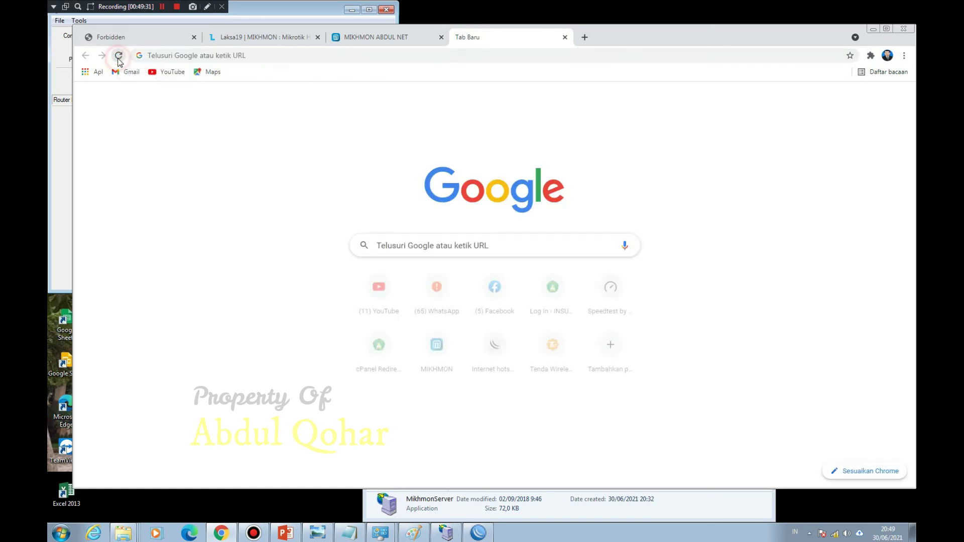
left_click(213, 52)
type("abdul.net")
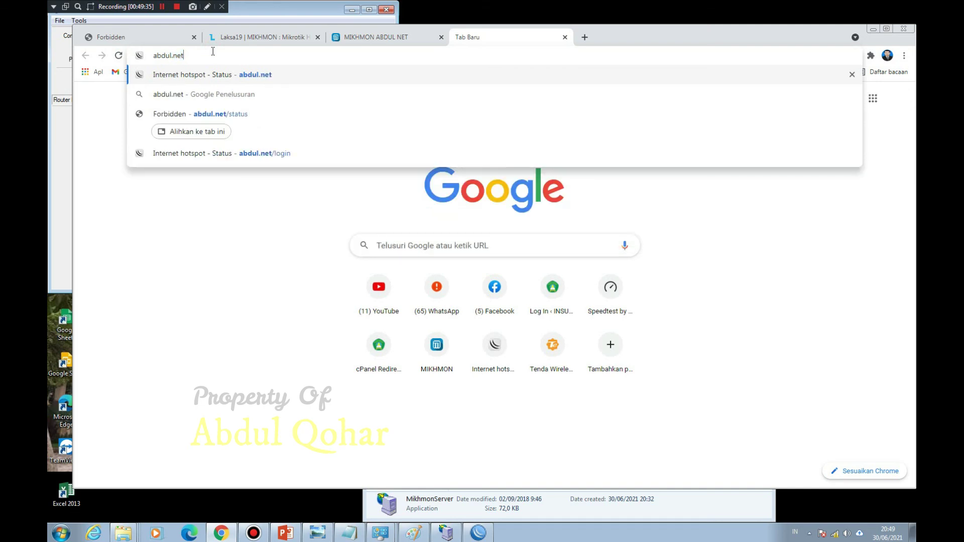
key("Return")
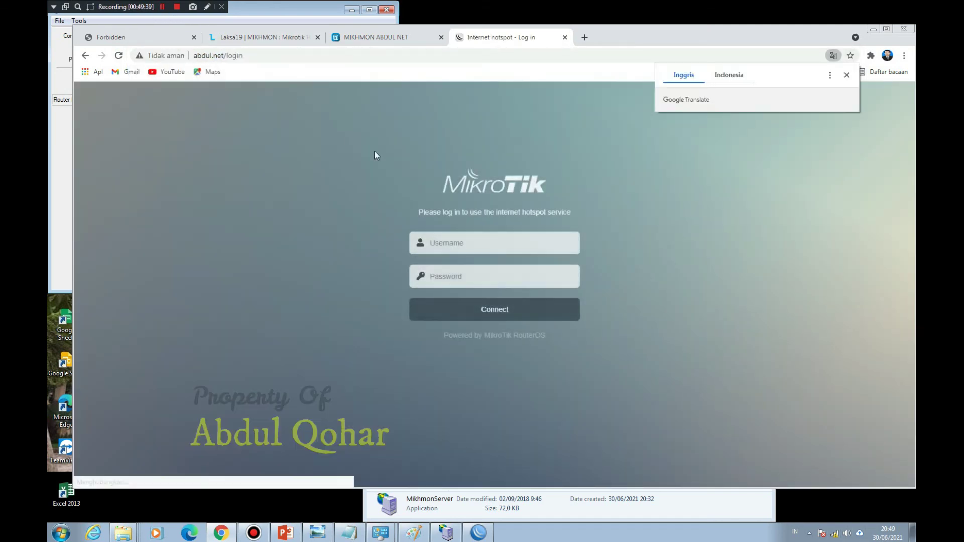
left_click(846, 75)
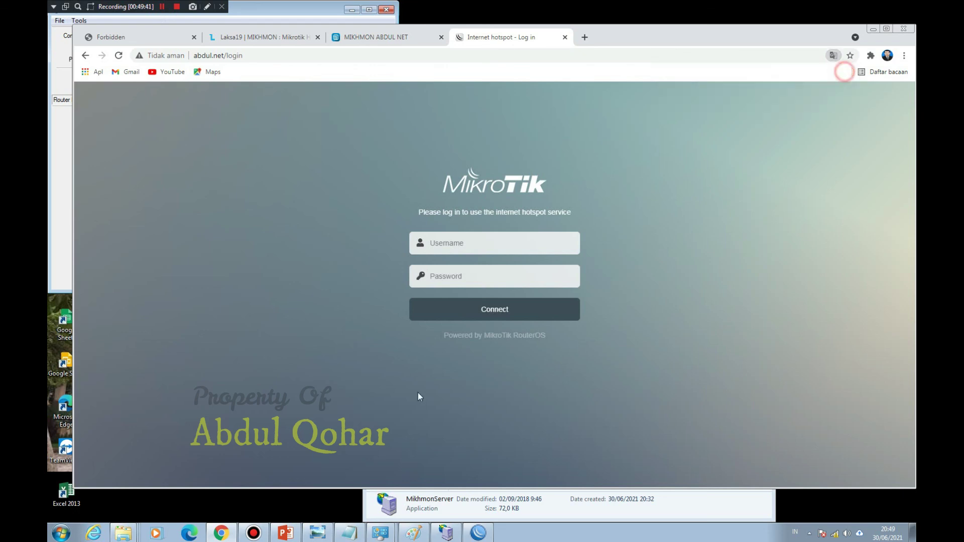
right_click(136, 530)
Step: Open VC QR.pdf from Downloads in Foxit Phantom and enlarge its window
left_click(115, 492)
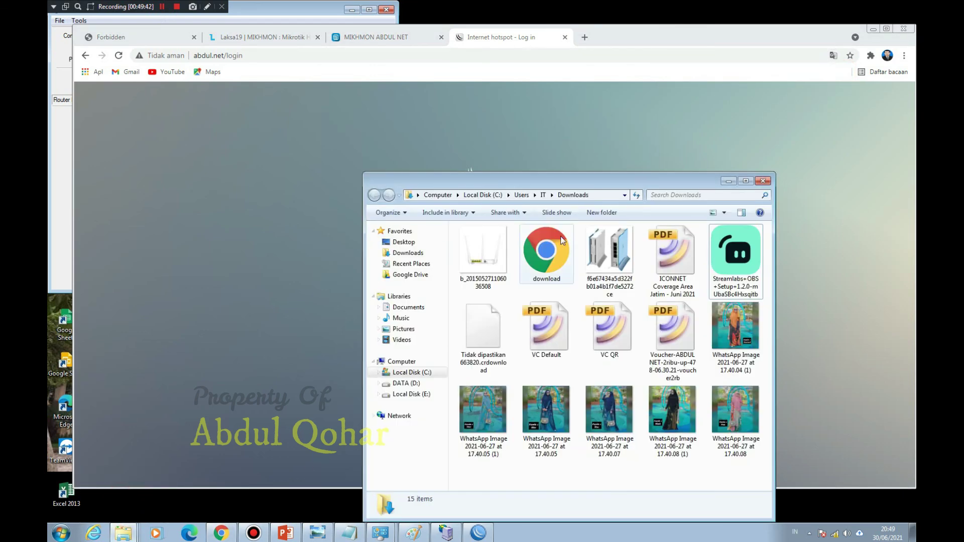
double_click(620, 333)
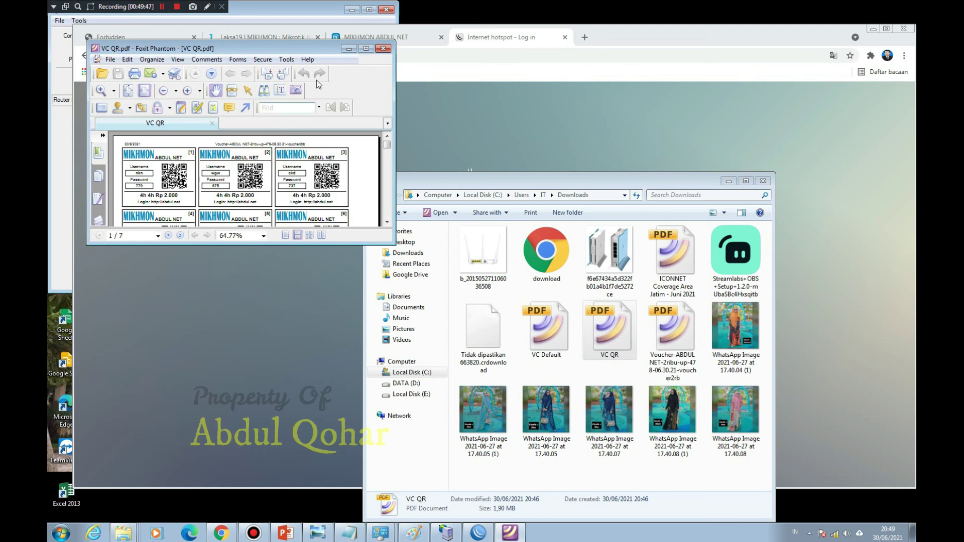
left_click_drag(391, 244, 743, 497)
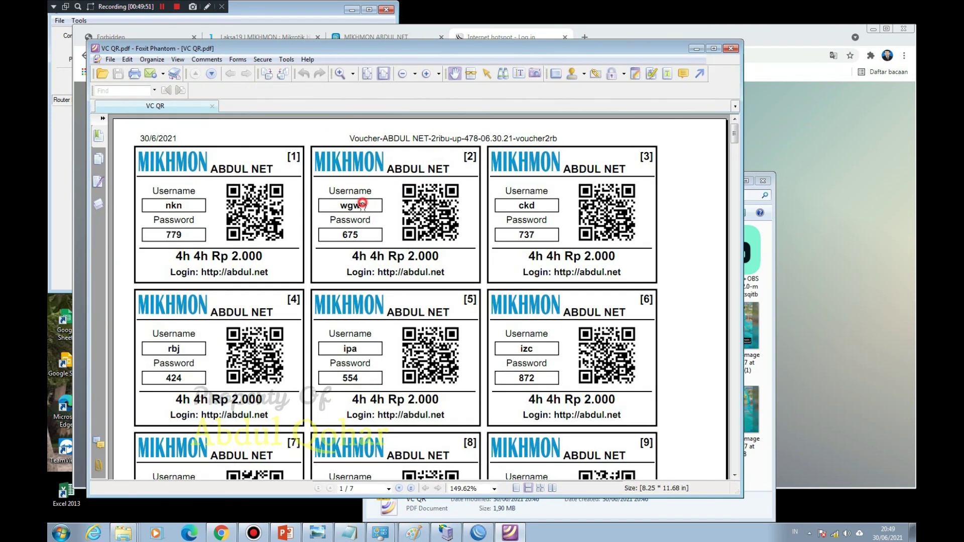
Step: Using the Select Text tool, select the first voucher's username in the PDF
left_click(519, 73)
left_click_drag(365, 207, 336, 208)
double_click(184, 206)
key("ctrl+c")
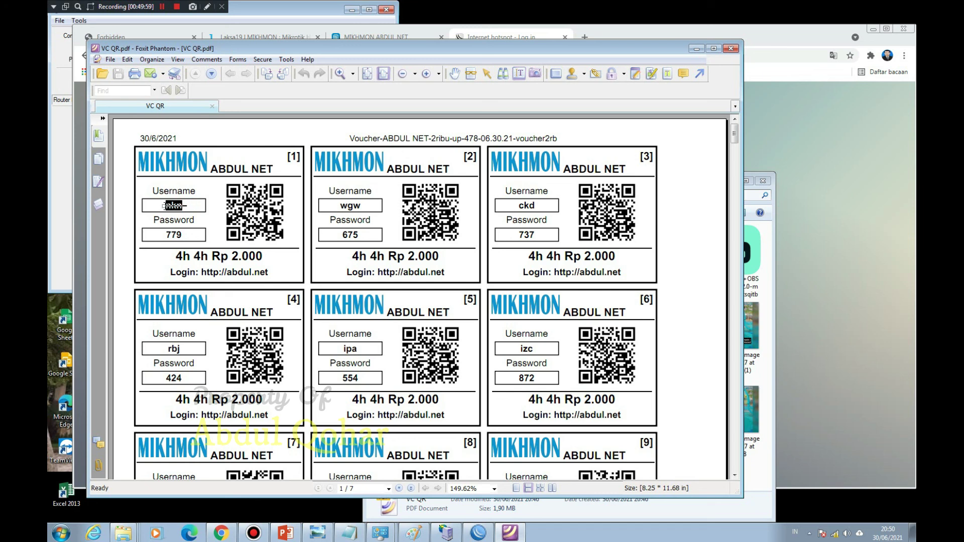
Step: Paste the first voucher's username into Chrome's hotspot login page
left_click(782, 178)
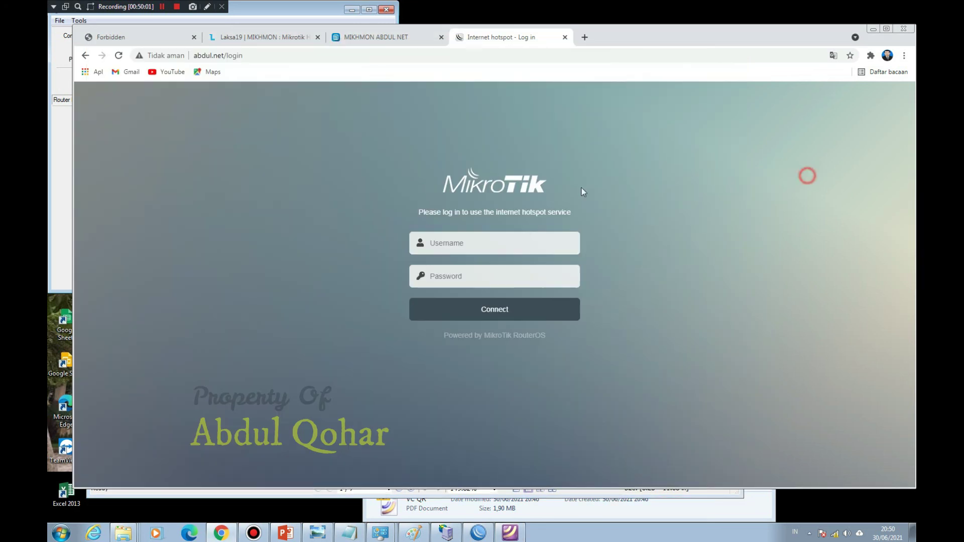
left_click(470, 243)
key("ctrl+v")
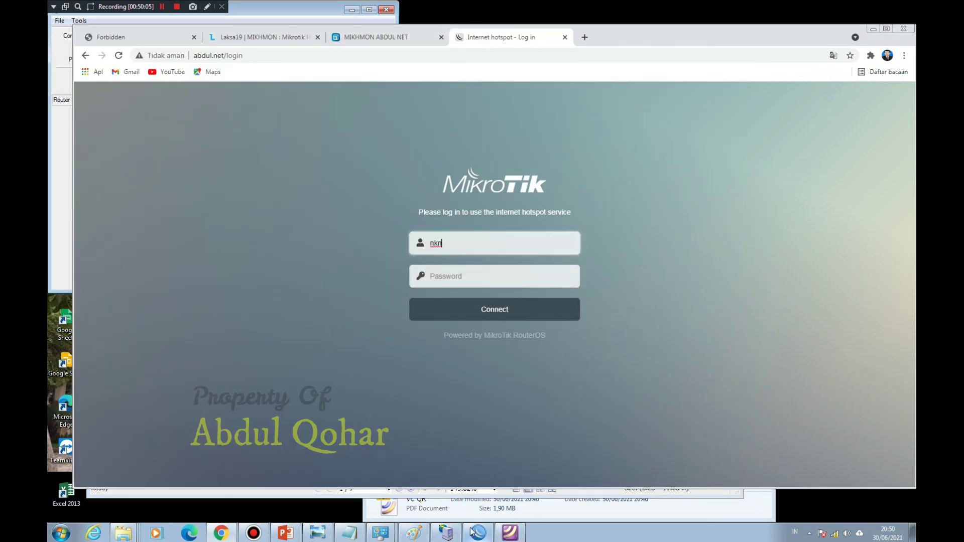
left_click(510, 532)
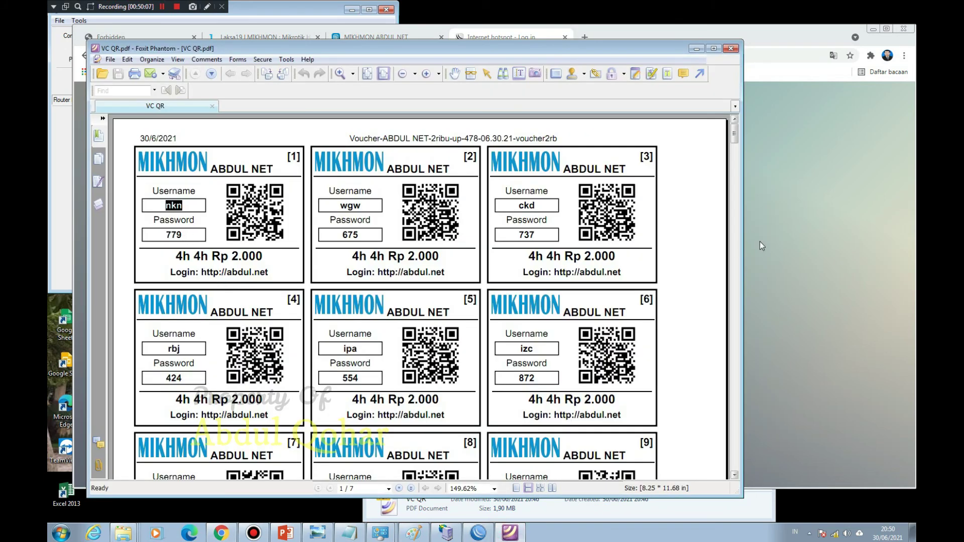
left_click(761, 242)
Step: Connect with the voucher password, decline saving it, and reconnect WinBox to the router
left_click(431, 276)
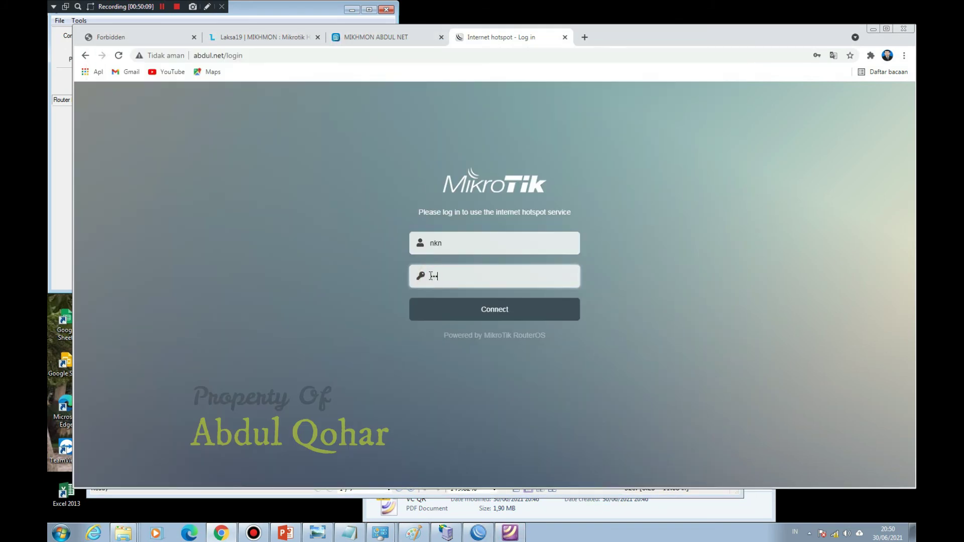
left_click(502, 312)
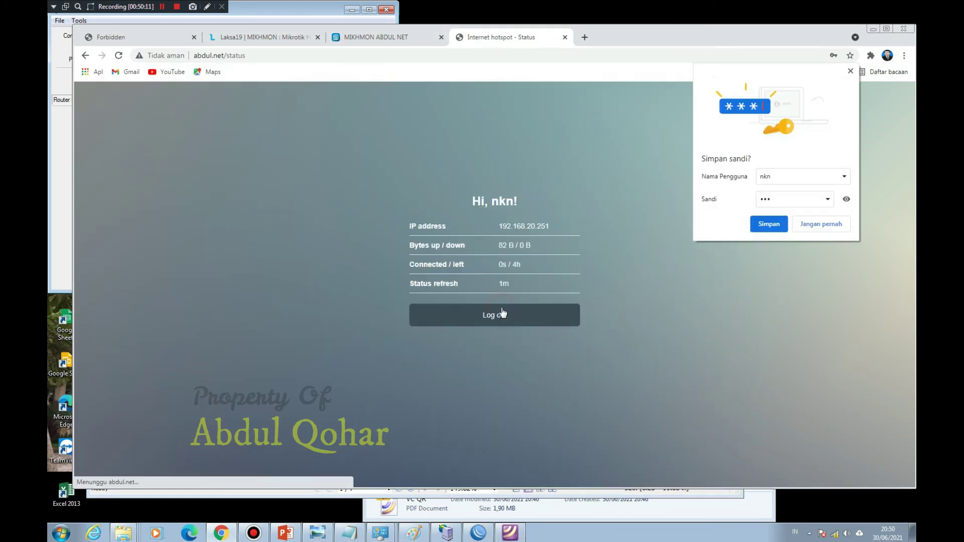
left_click(834, 224)
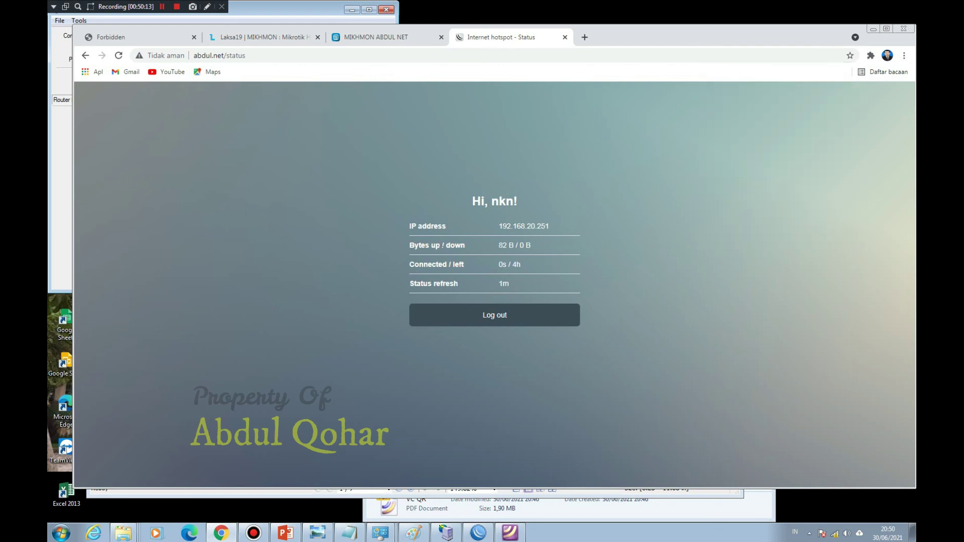
left_click(245, 20)
left_click(292, 76)
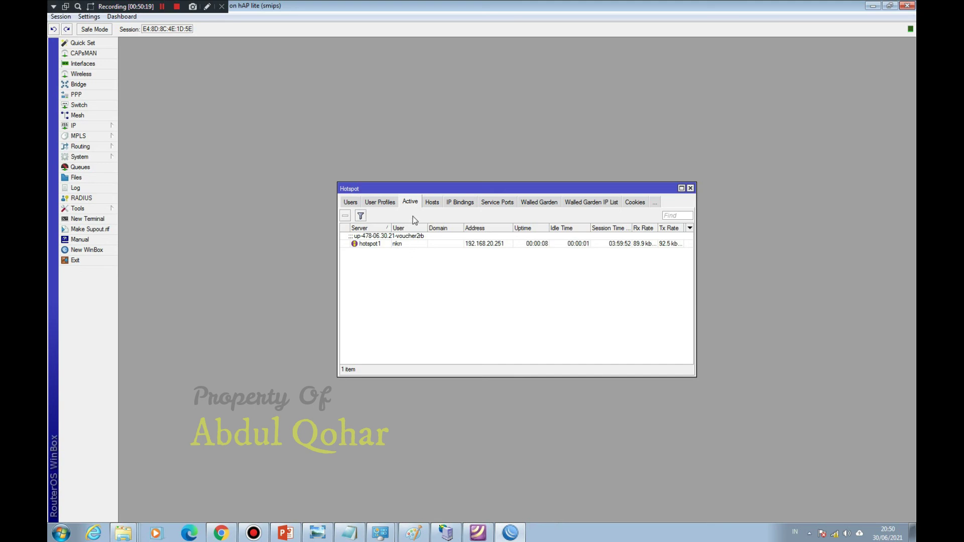
Step: In Hotspot Server Profiles, tick Cookie login for hsprof1 and save with OK
left_click(347, 203)
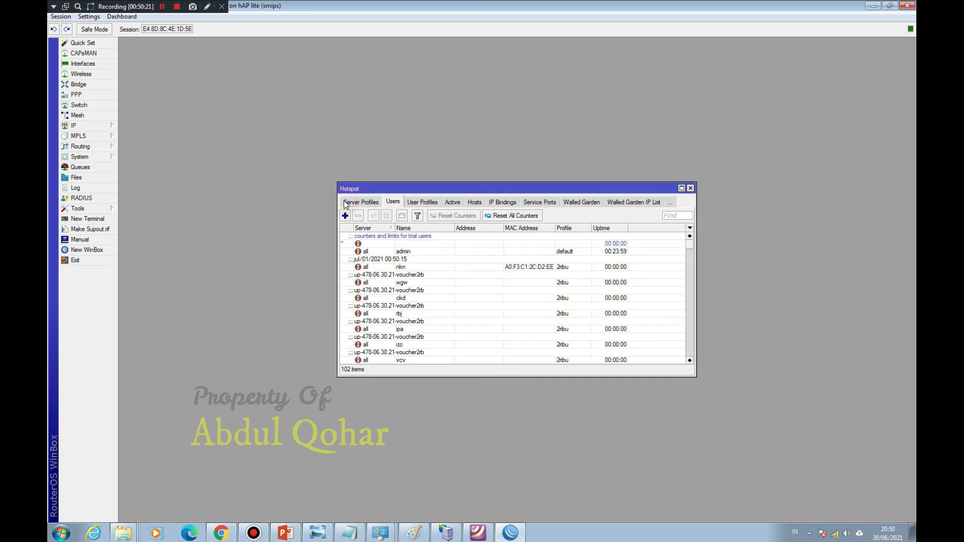
left_click(345, 204)
double_click(416, 243)
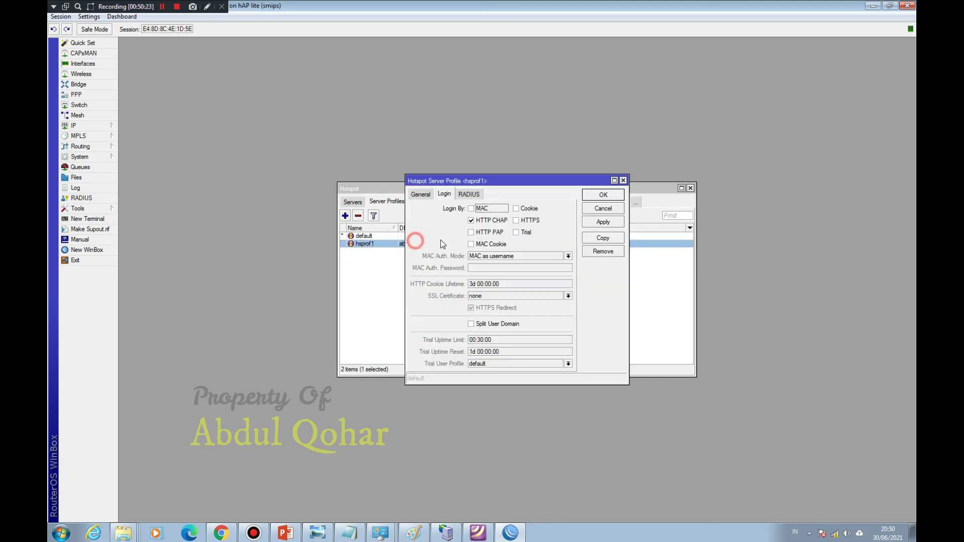
left_click(523, 208)
left_click(604, 195)
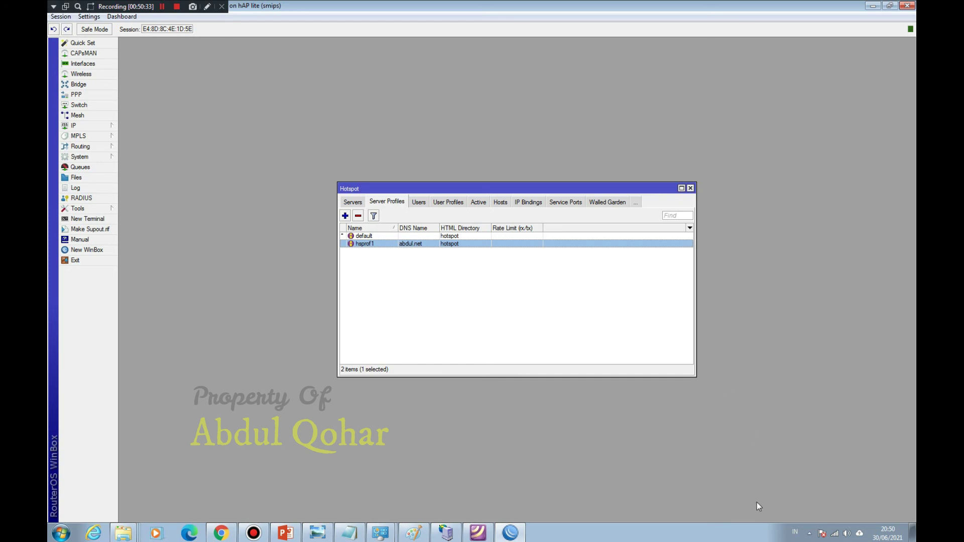
Step: Recheck hsprof1's Login settings and close the profile with OK
mouse_move(834, 541)
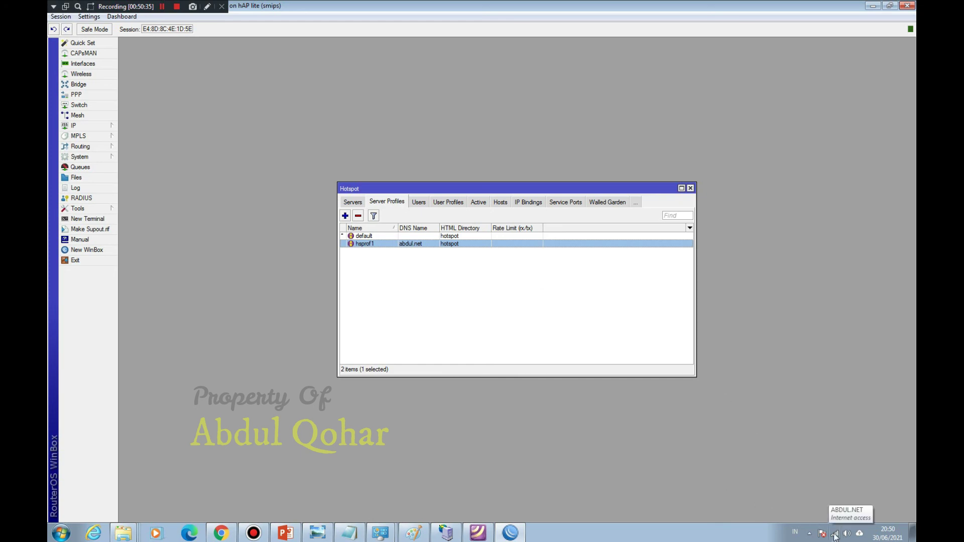
double_click(430, 245)
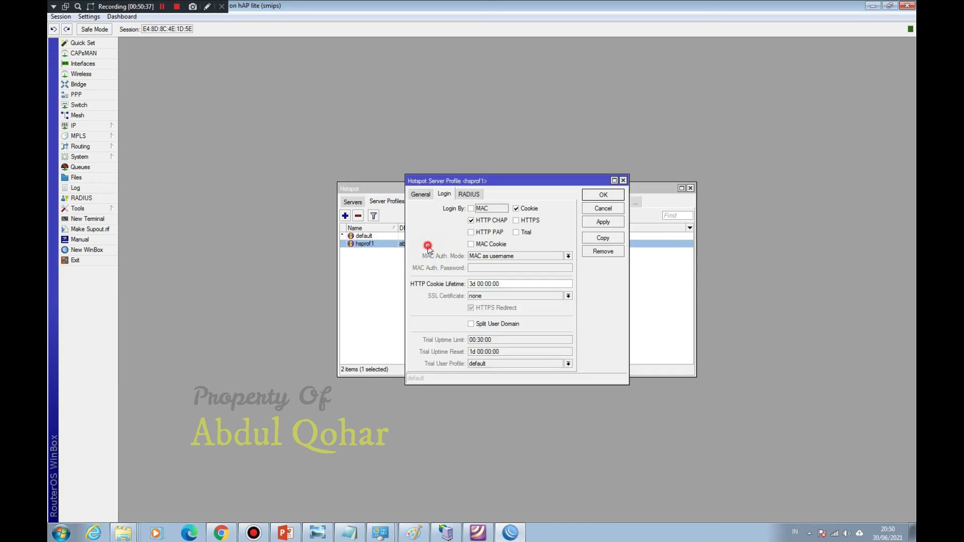
left_click(611, 195)
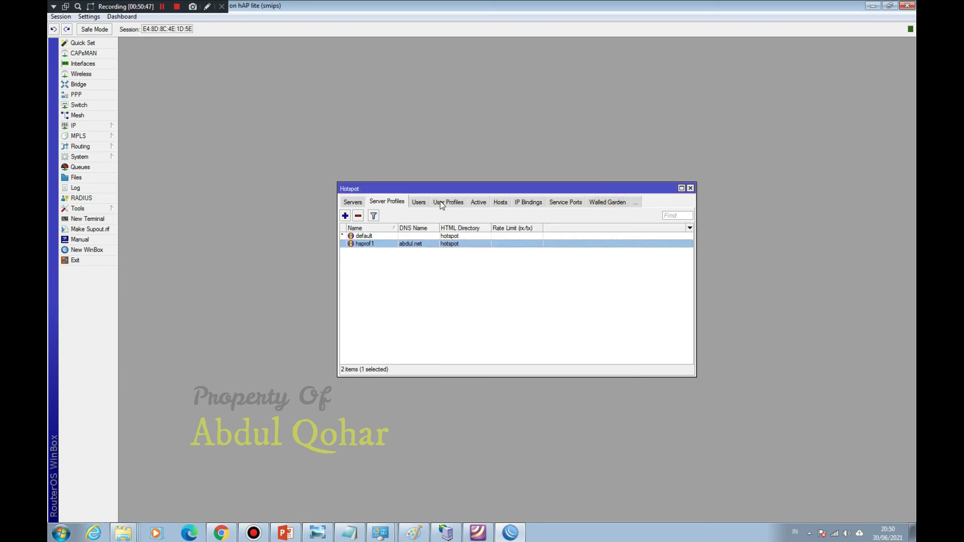
Step: Review the Active sessions and 2ribu user profile, then show the 102-entry Users list
left_click(478, 203)
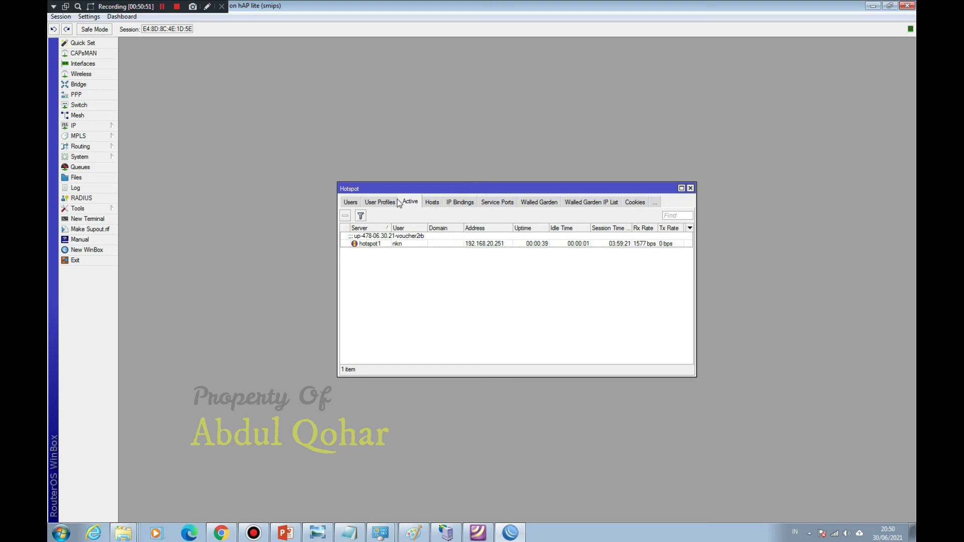
left_click(385, 203)
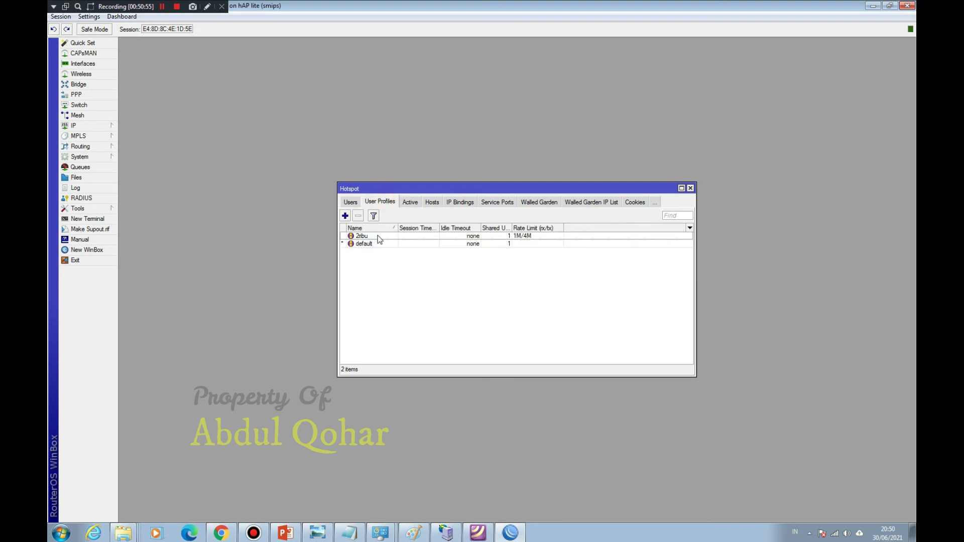
left_click(418, 236)
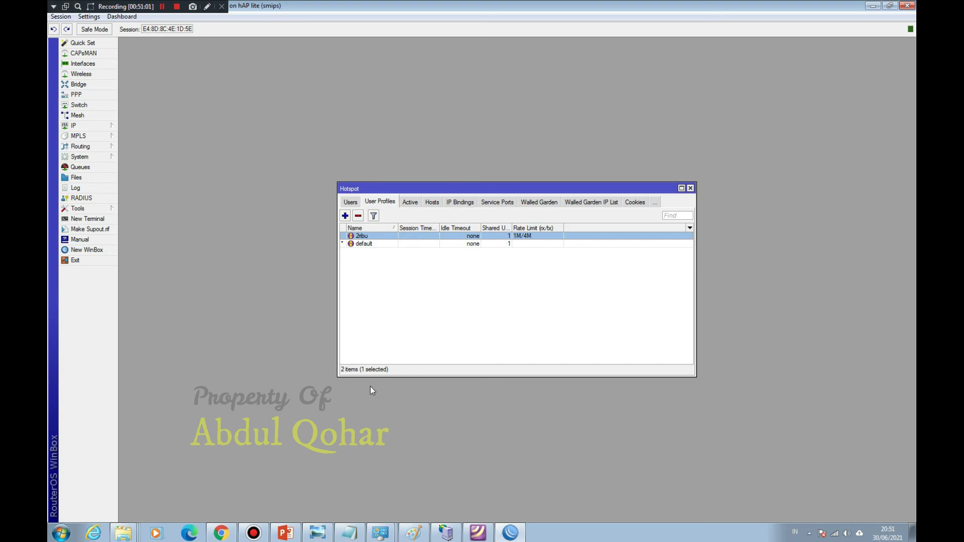
left_click(221, 533)
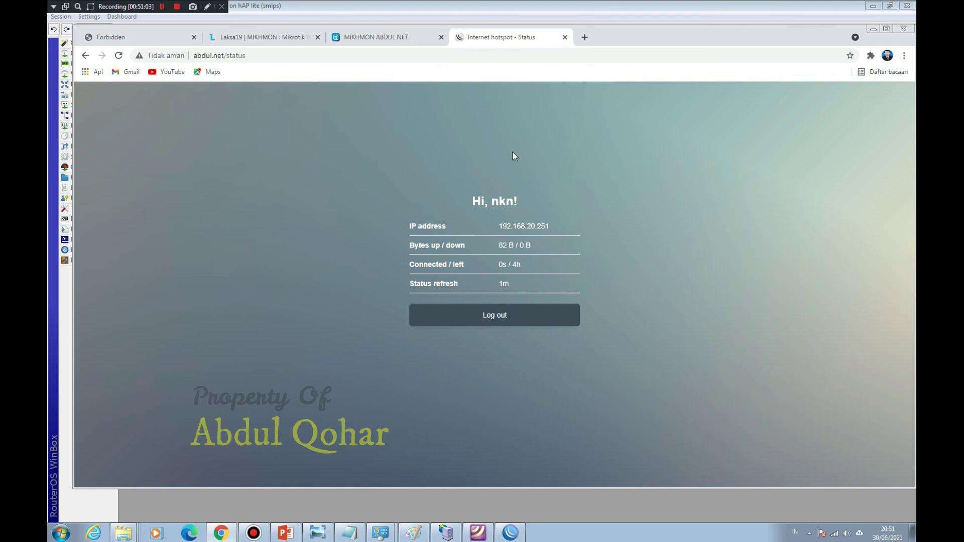
left_click(874, 29)
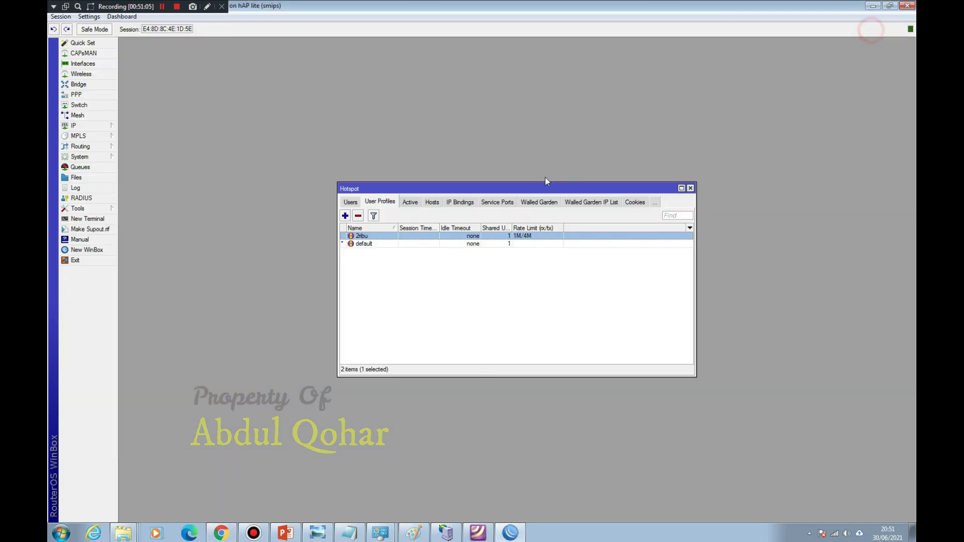
left_click(351, 202)
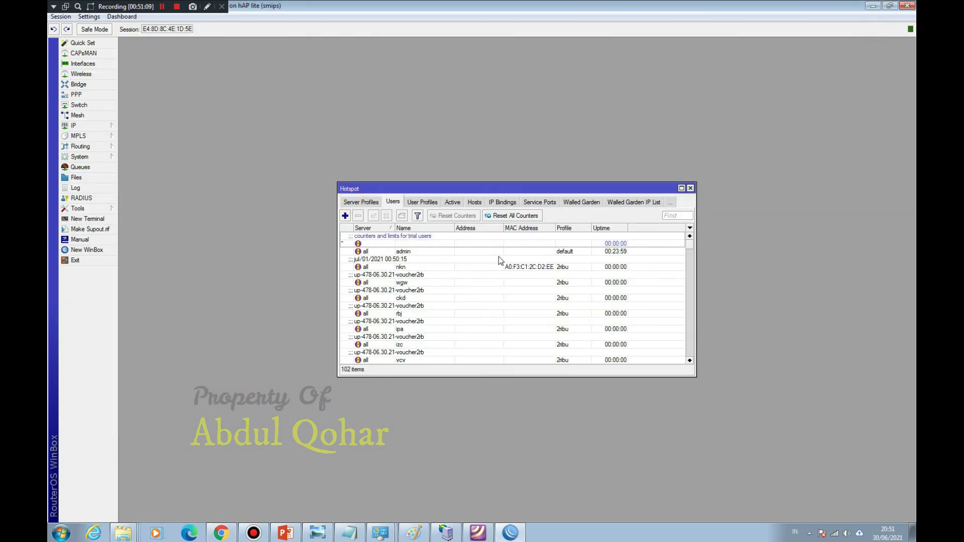
Step: Maximize the Hotspot window, select the logged-in voucher user, narrow MAC Address, then view User Profiles
left_click(681, 188)
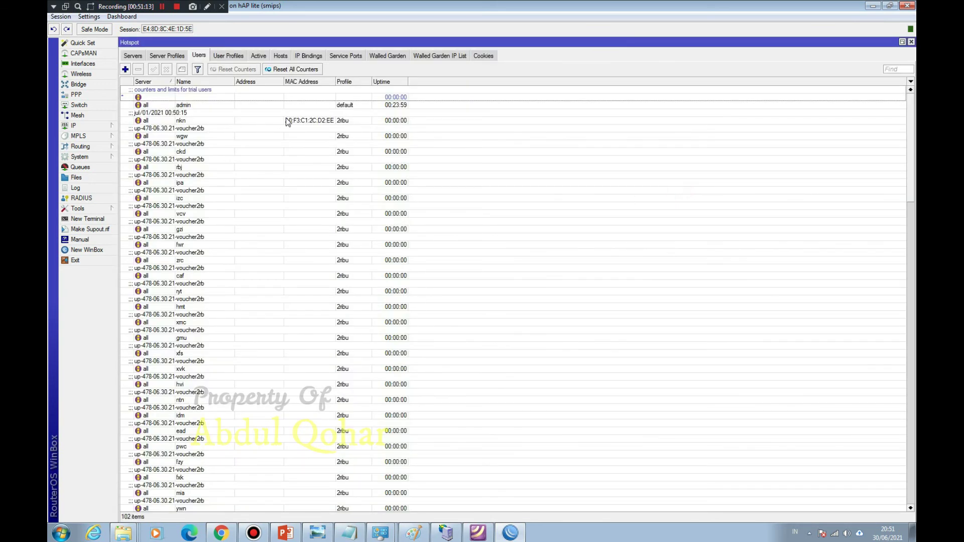
left_click(309, 123)
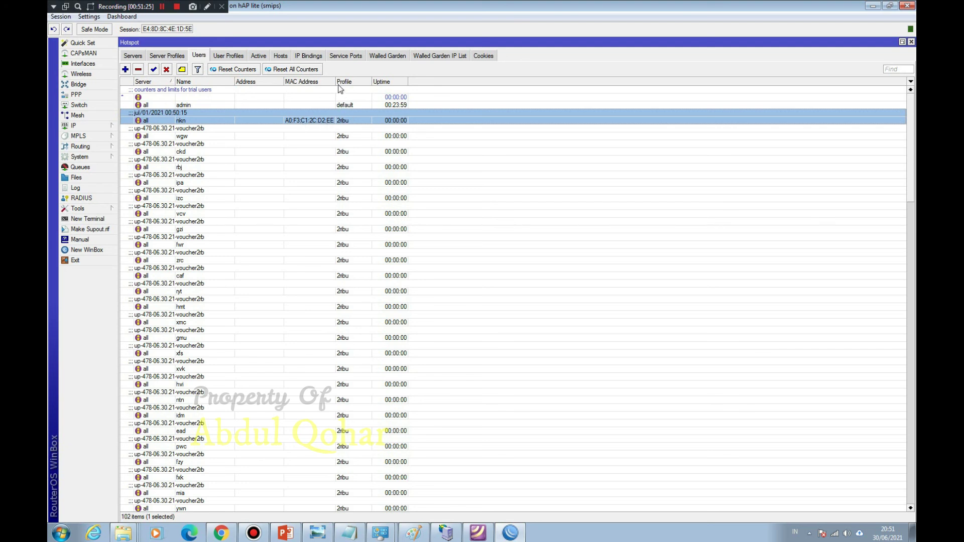
left_click_drag(335, 81, 332, 81)
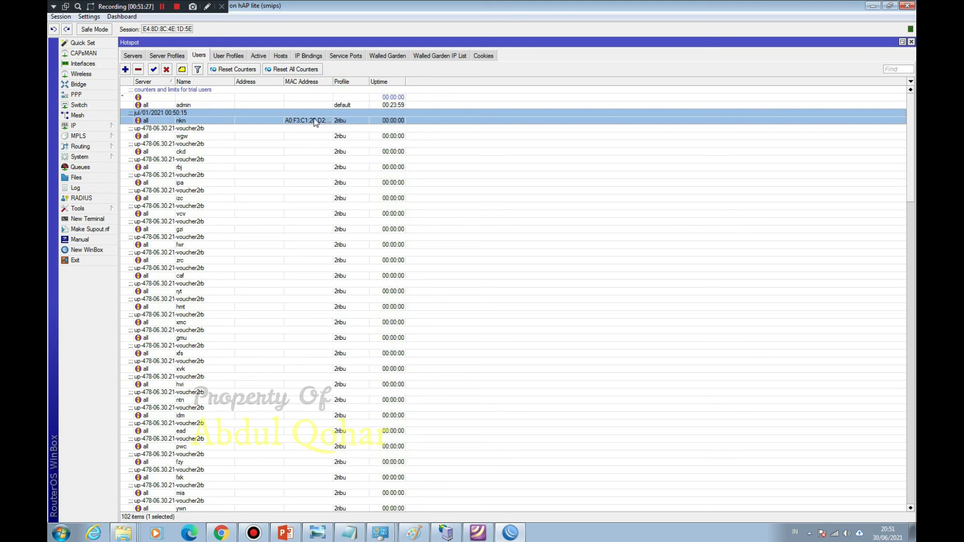
scroll(297, 346, "down", 4)
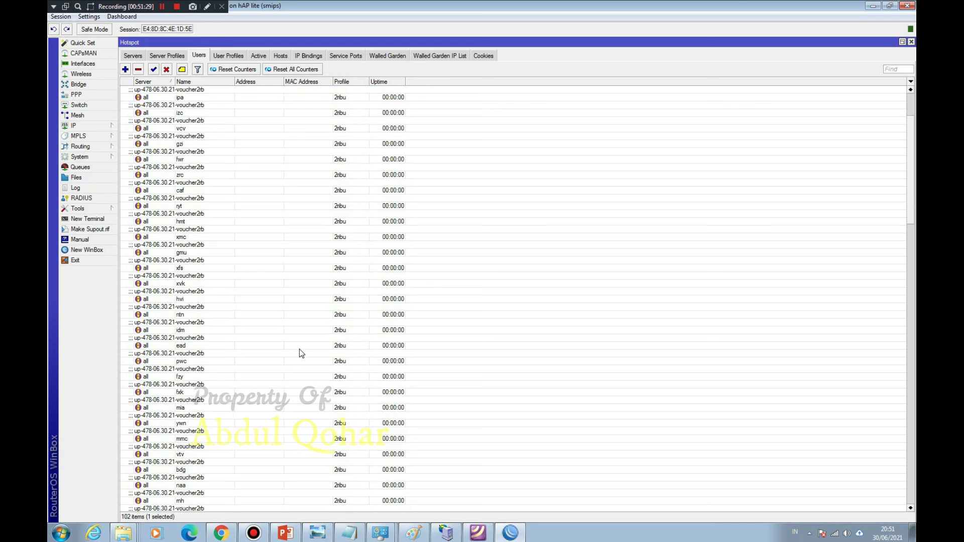
scroll(303, 353, "up", 4)
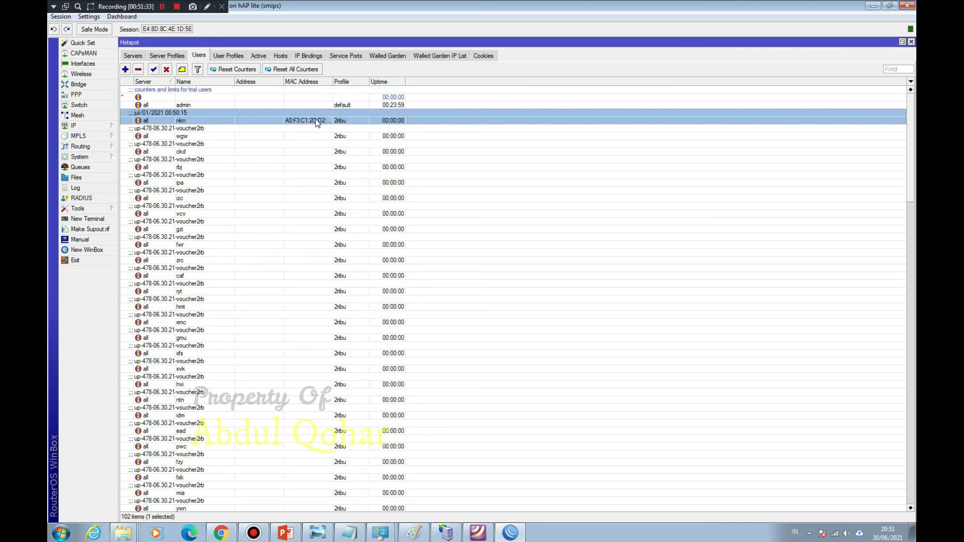
left_click(233, 56)
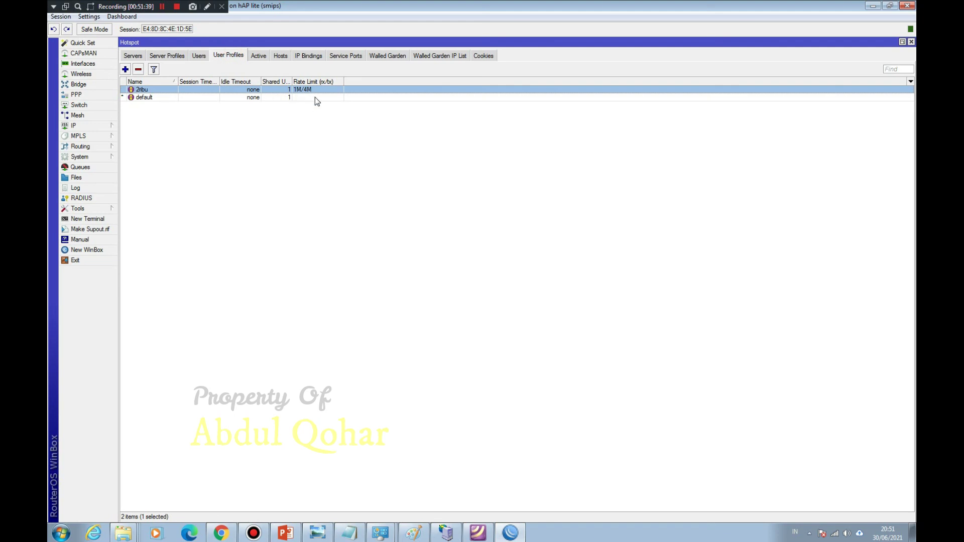
left_click(221, 532)
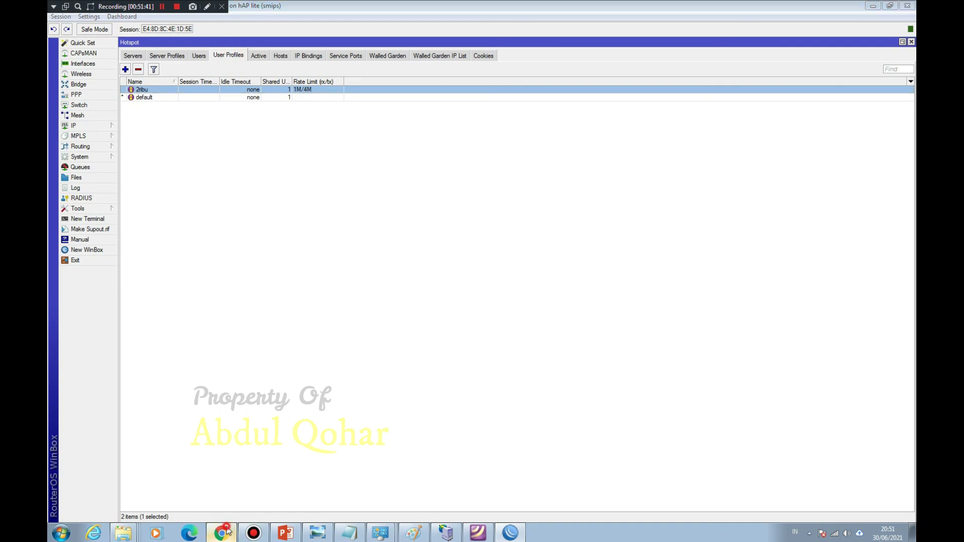
Step: Run a speedtest.net test in a new tab (35 ms ping, 1.13 Mbps download), then reload
left_click(587, 38)
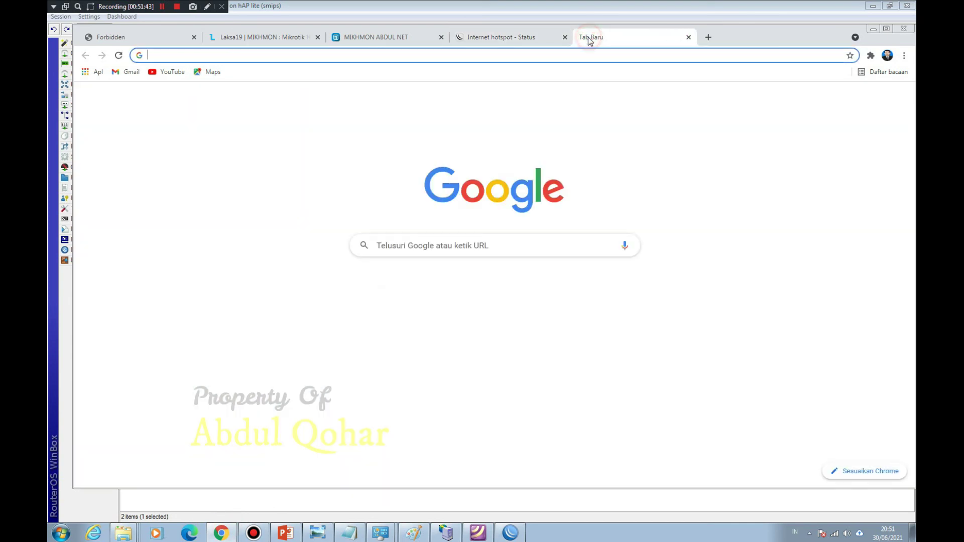
type("sp")
key("Return")
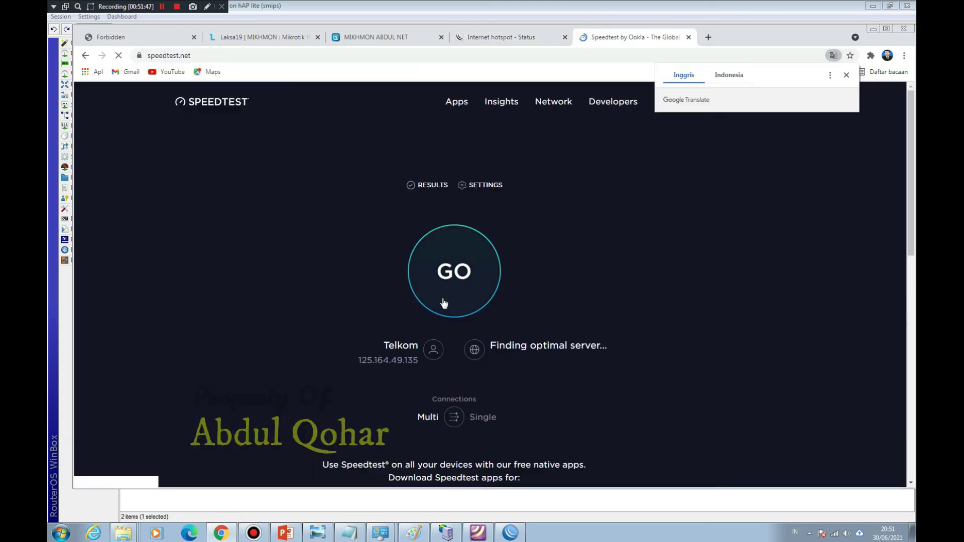
left_click(454, 279)
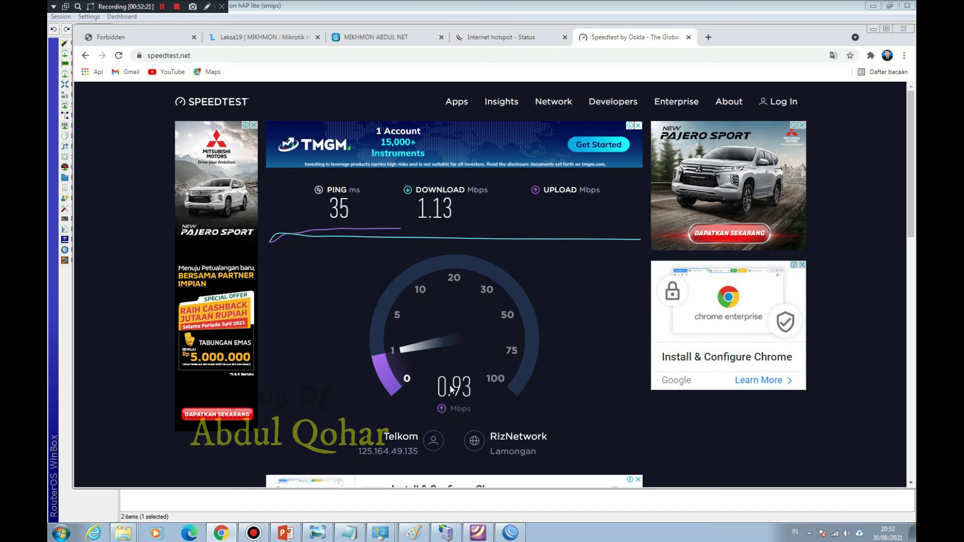
key("F5")
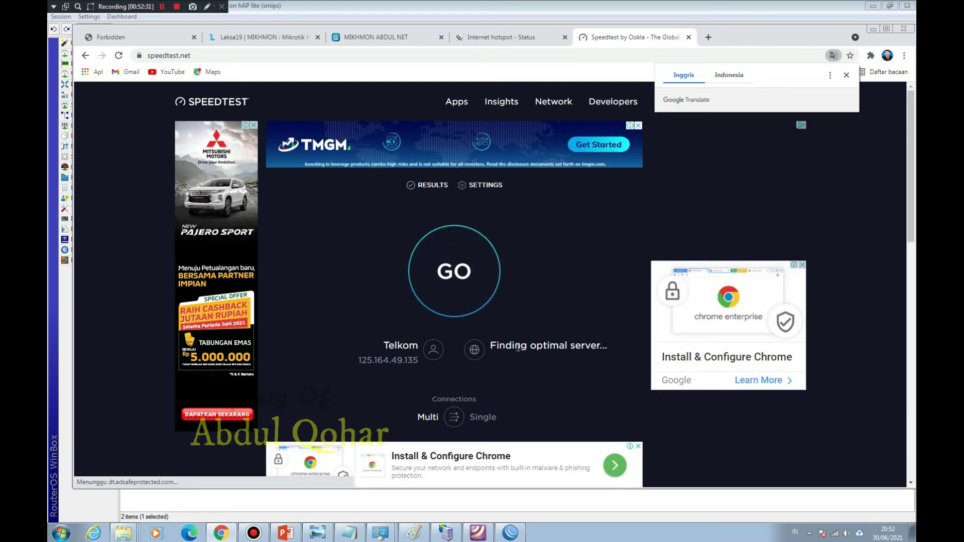
Step: Rerun the speed test for 33 ms ping, 1.30 Mbps down, 0.94 Mbps up, then minimise Chrome
left_click(846, 75)
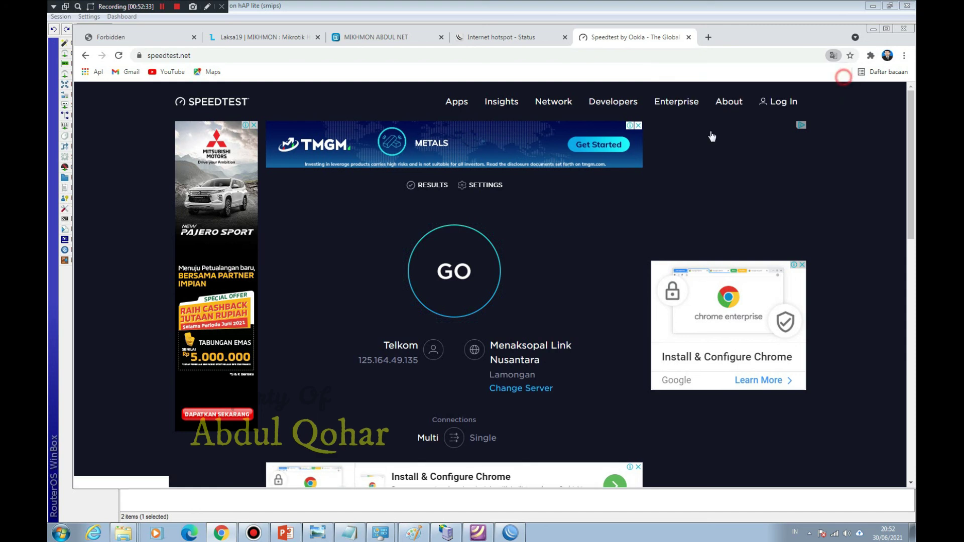
left_click(466, 276)
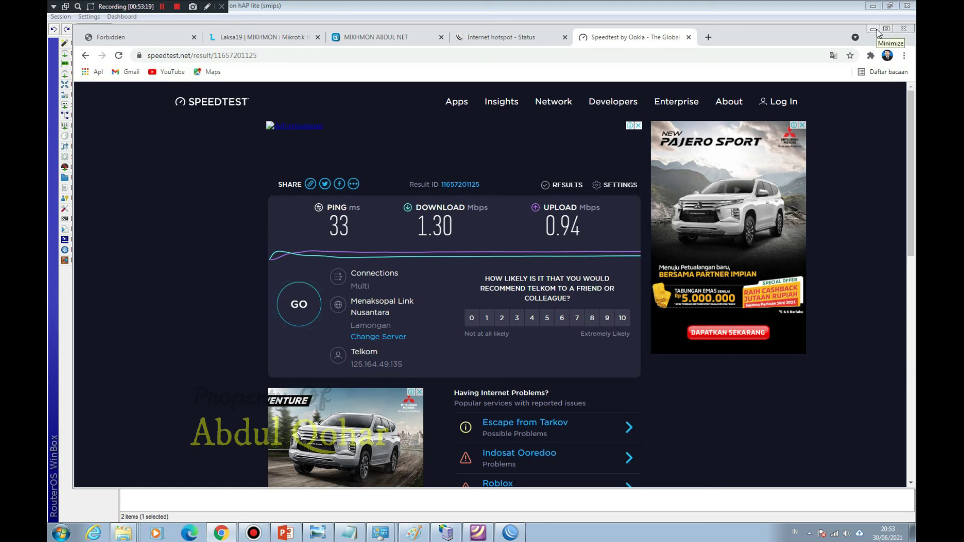
left_click(875, 29)
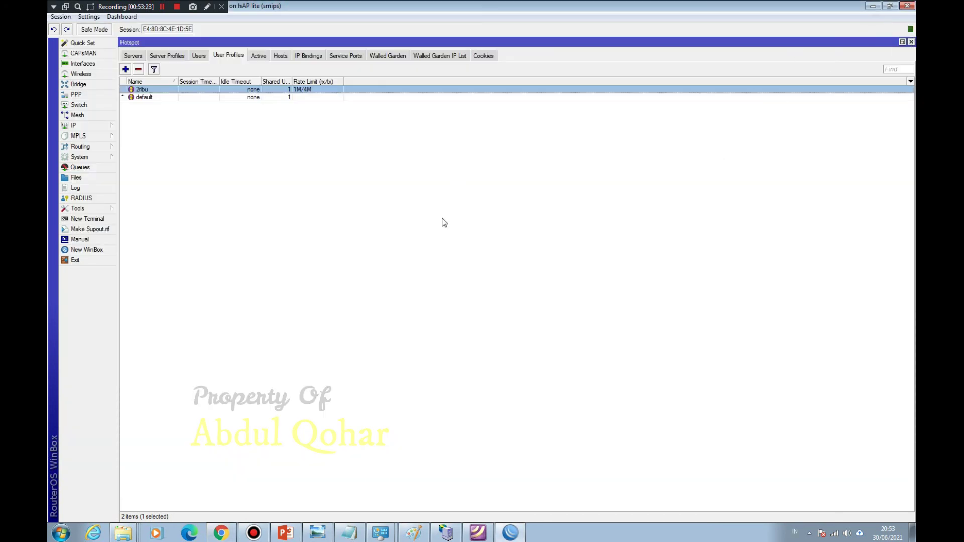
Step: Close WinBox's Hotspot window, restore WinBox to a smaller window and move it aside
left_click(911, 43)
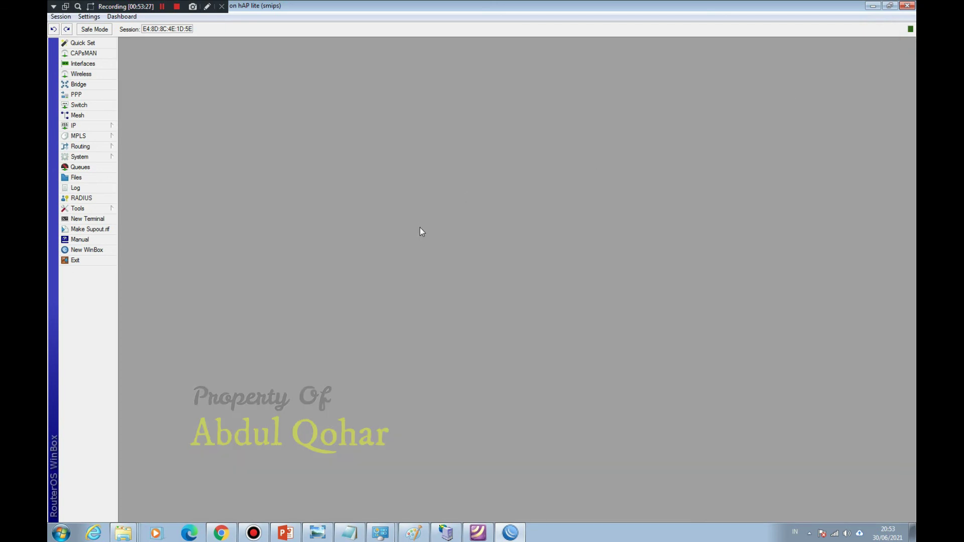
double_click(571, 7)
left_click_drag(335, 10, 491, 137)
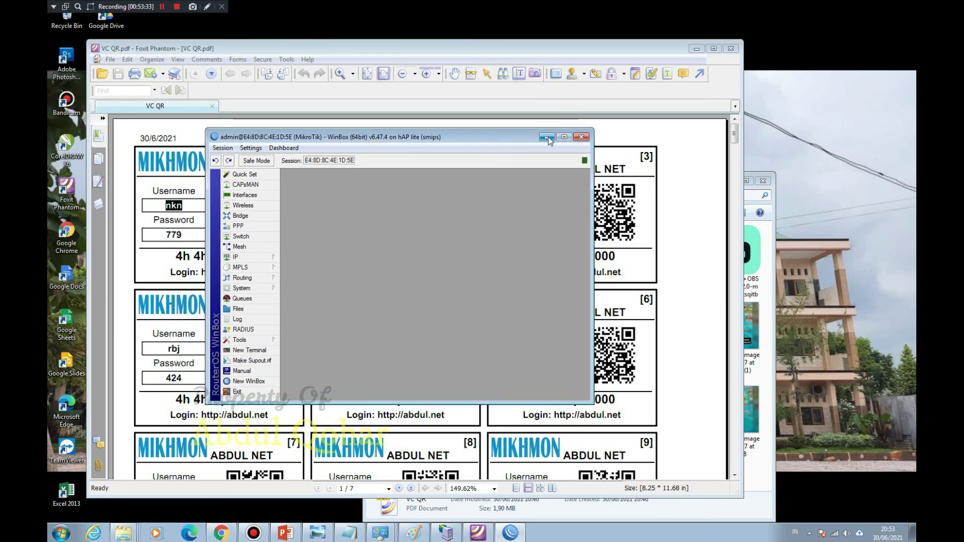
left_click_drag(501, 140, 598, 151)
Step: Review the first voucher card in the Foxit PDF, then return to Chrome's speed test result
left_click(274, 264)
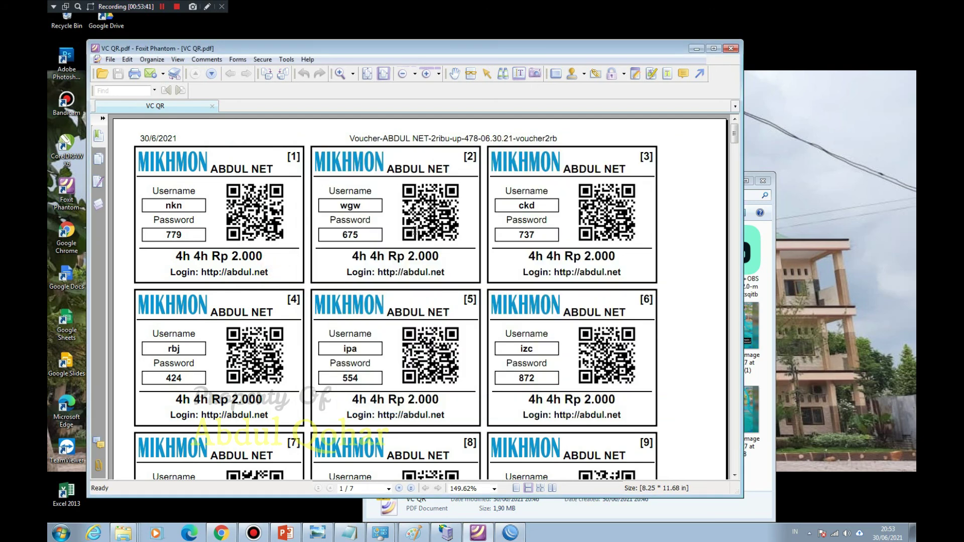
left_click(210, 167)
scroll(372, 244, "down", 3)
scroll(363, 258, "up", 3)
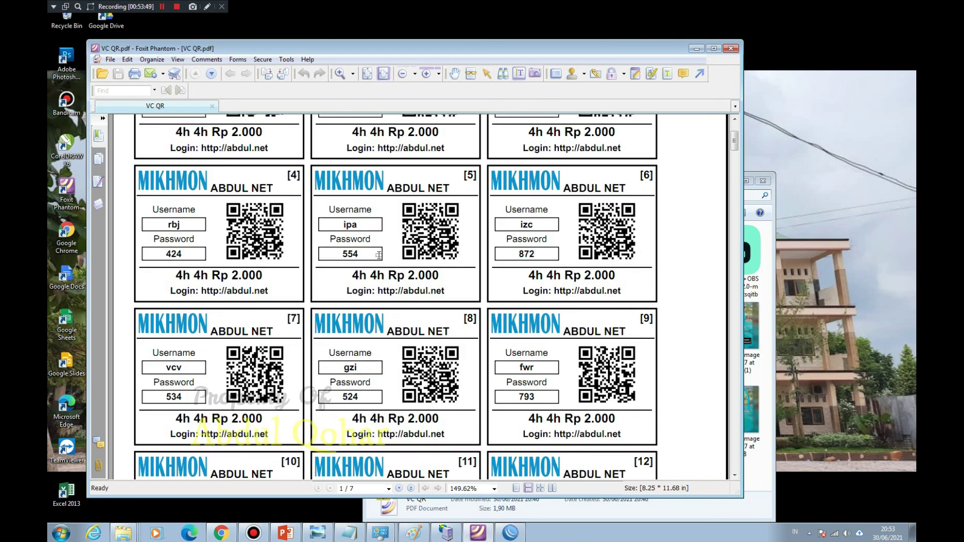
left_click(223, 533)
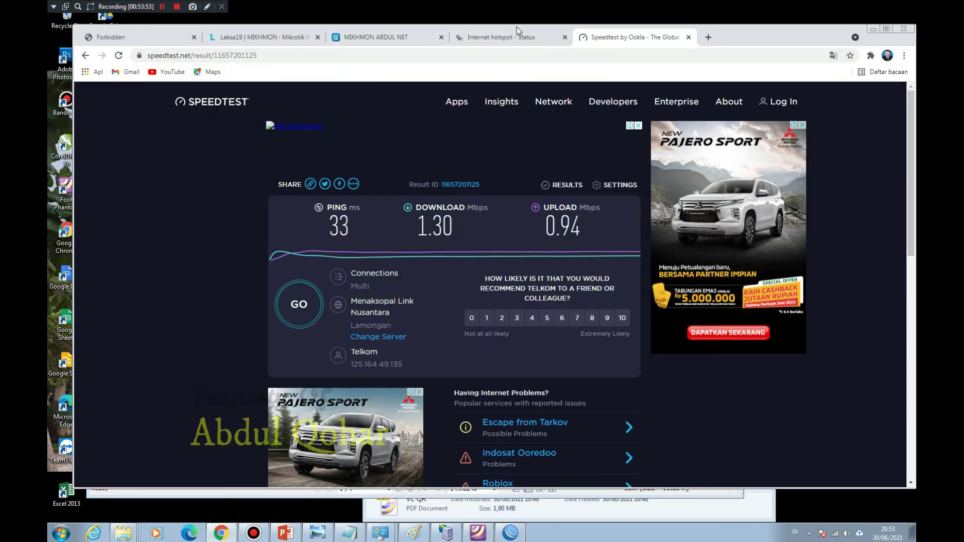
Step: Check the hotspot Status page and the ABDUL text on voucher 5 in the PDF
left_click(502, 41)
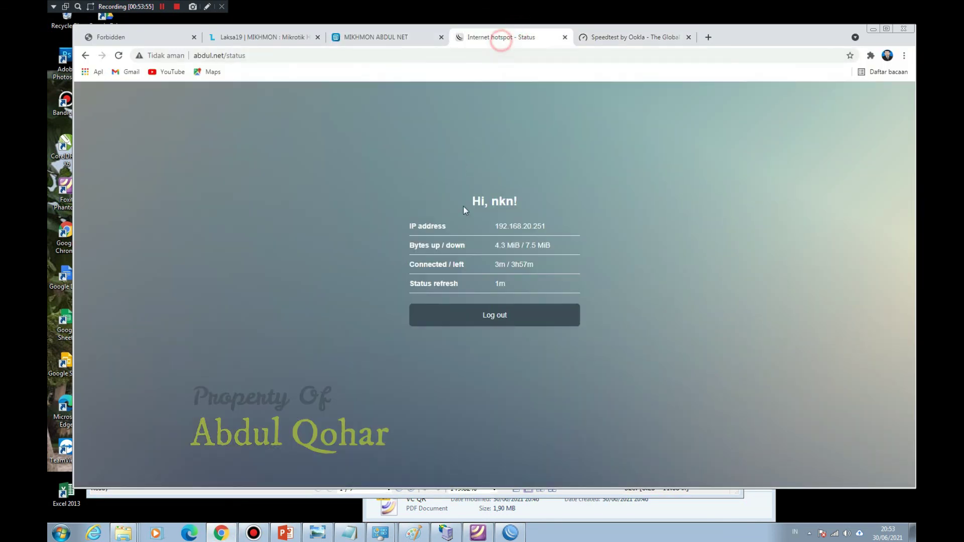
left_click(873, 29)
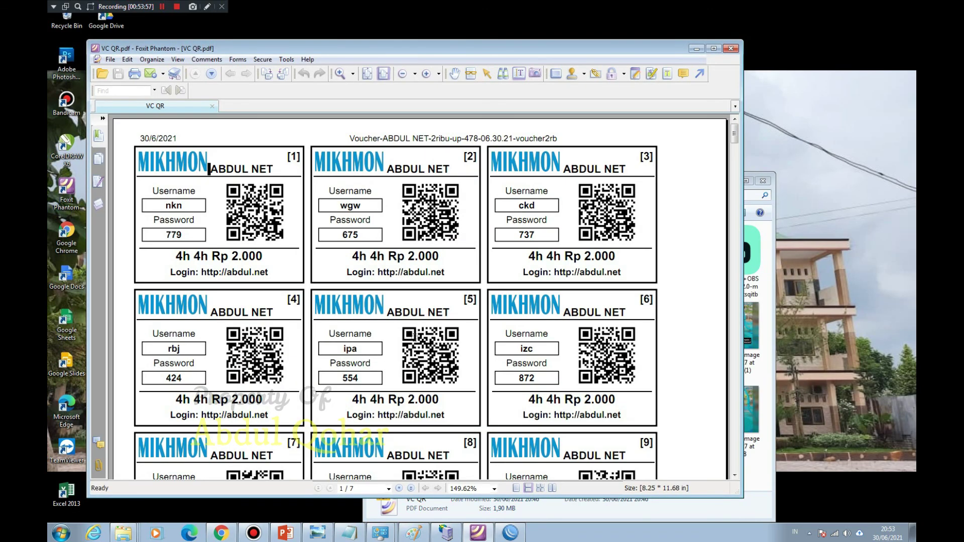
left_click_drag(320, 315, 426, 315)
left_click(452, 315)
left_click(221, 533)
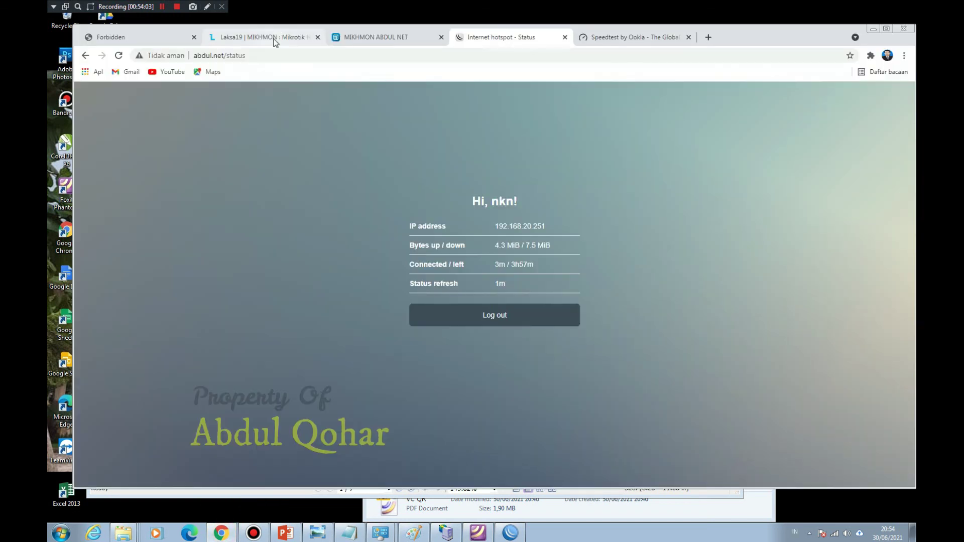
Step: On the Laksa19 Mikhmon site, open the HOTSPOT templates page
left_click(262, 37)
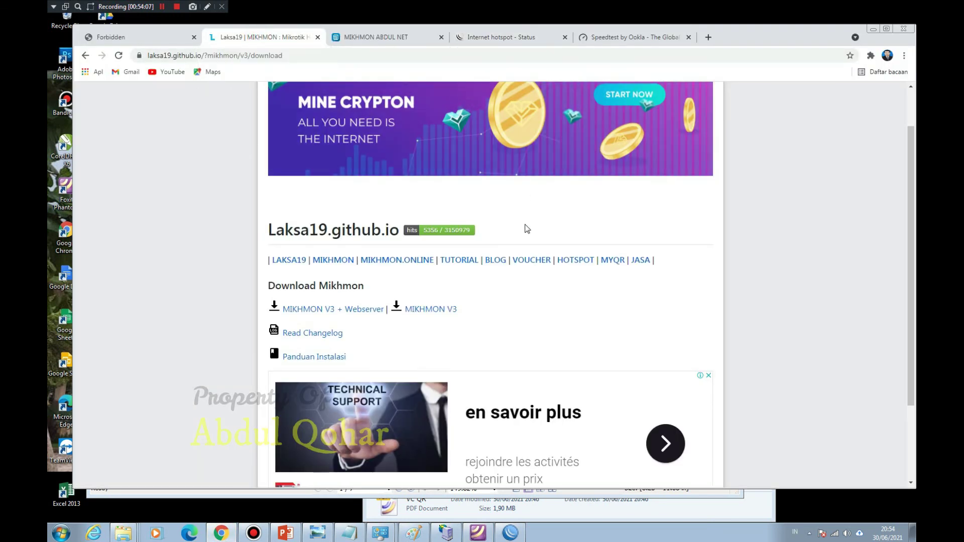
left_click(576, 260)
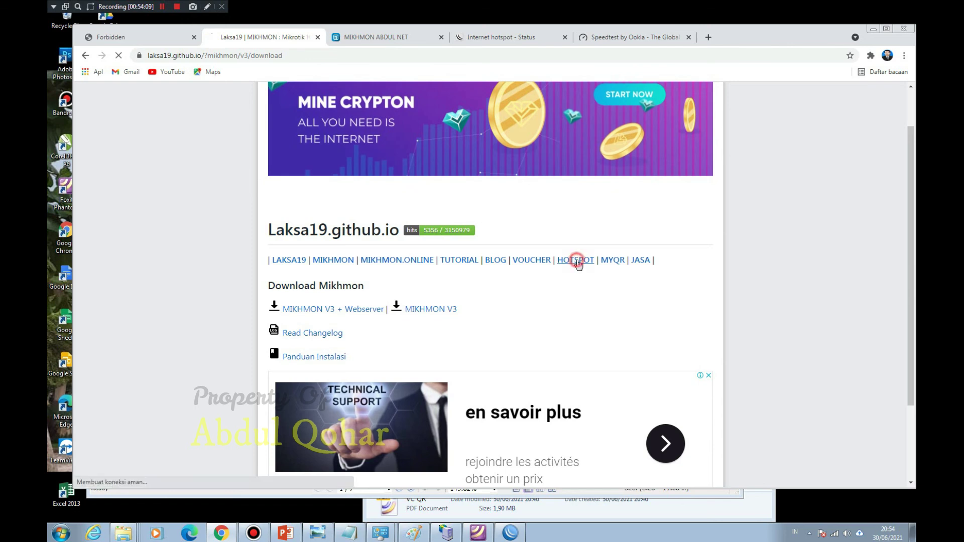
scroll(621, 336, "down", 15)
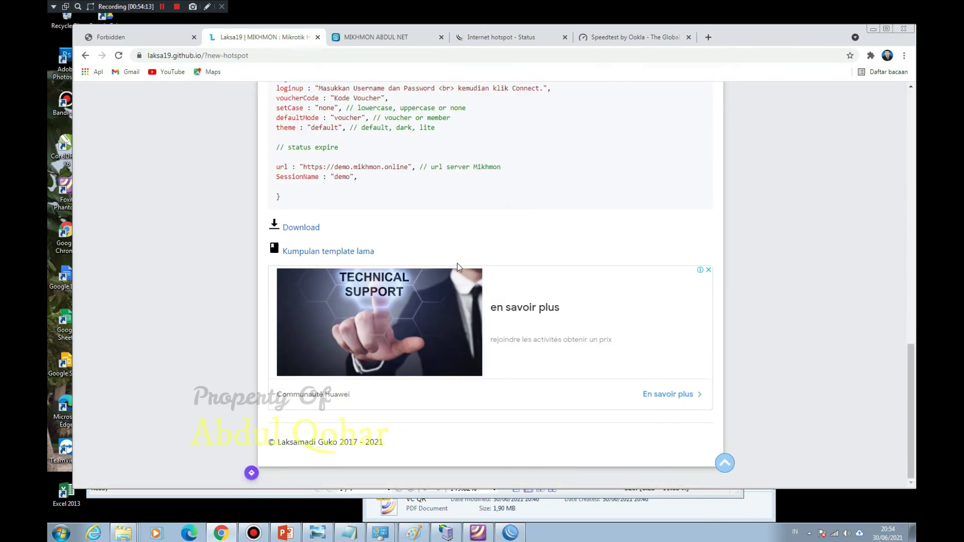
scroll(550, 277, "up", 1)
scroll(550, 281, "up", 15)
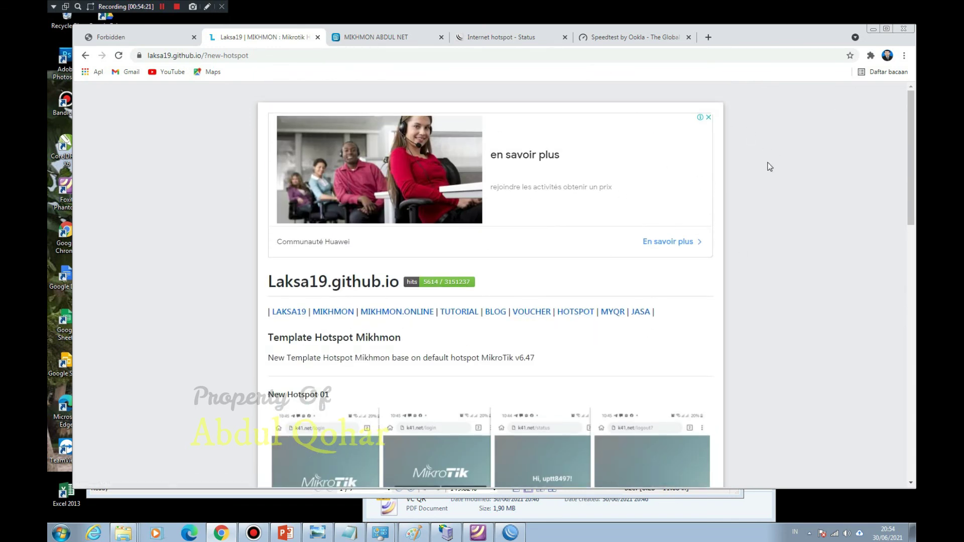
Step: Browse the Mikhmon V3 voucher templates like Default Elegan and Ala Kangdo, then minimise Chrome
left_click(534, 313)
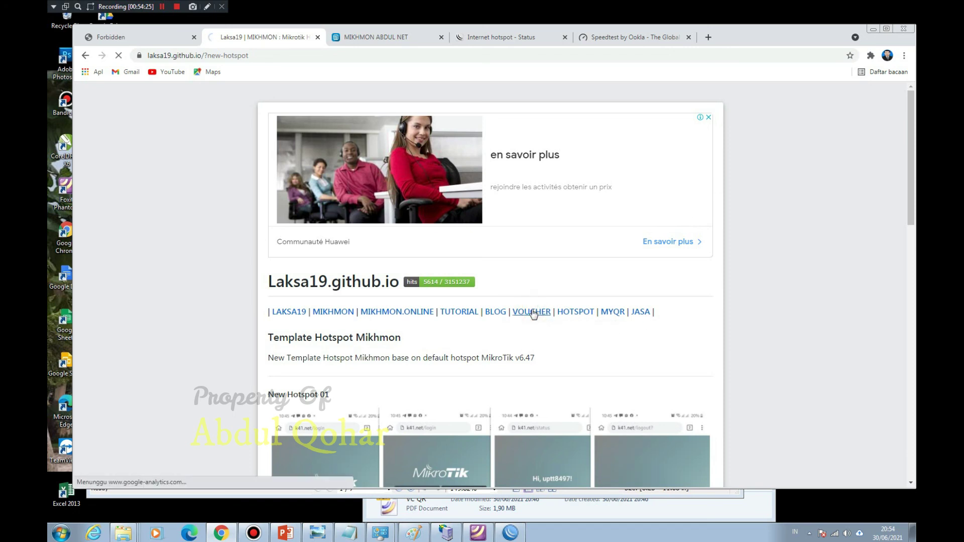
scroll(756, 260, "down", 10)
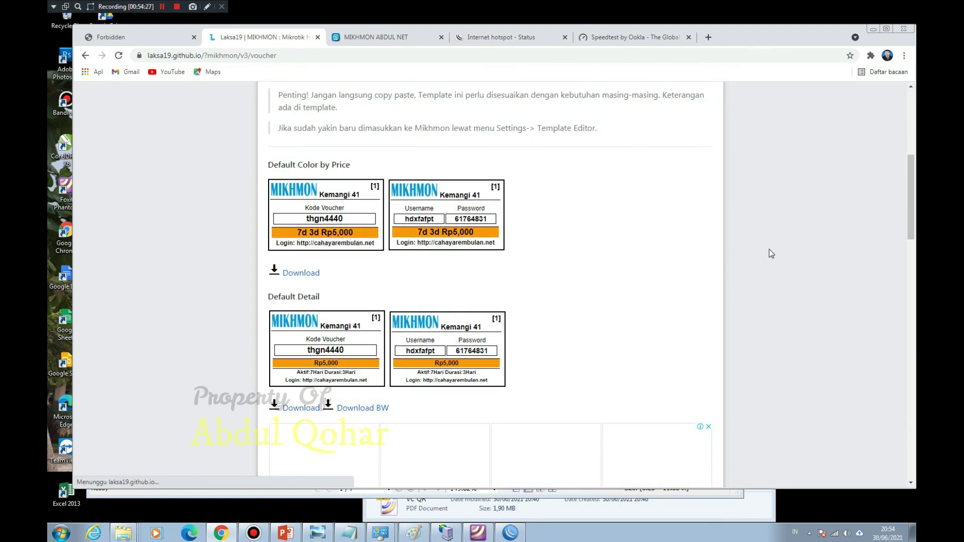
scroll(771, 253, "down", 9)
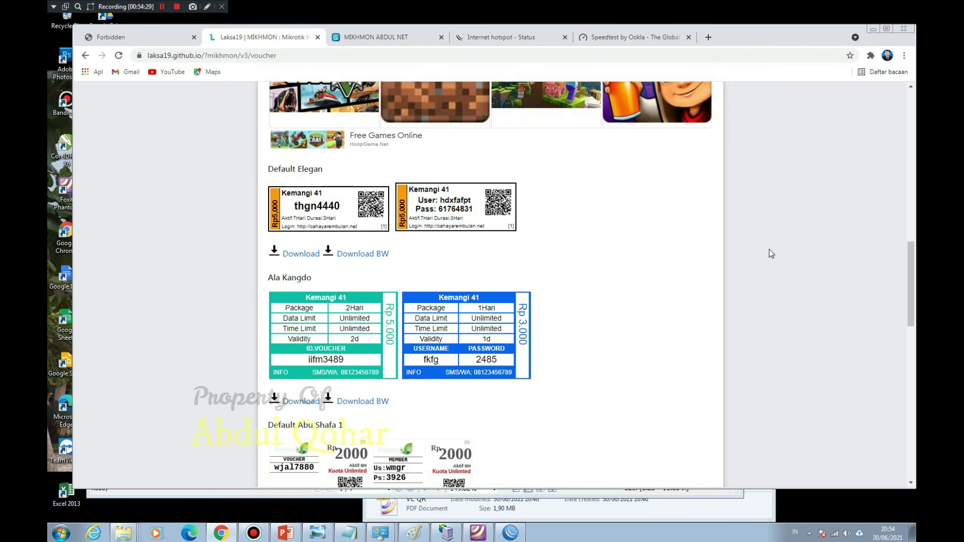
scroll(771, 253, "down", 10)
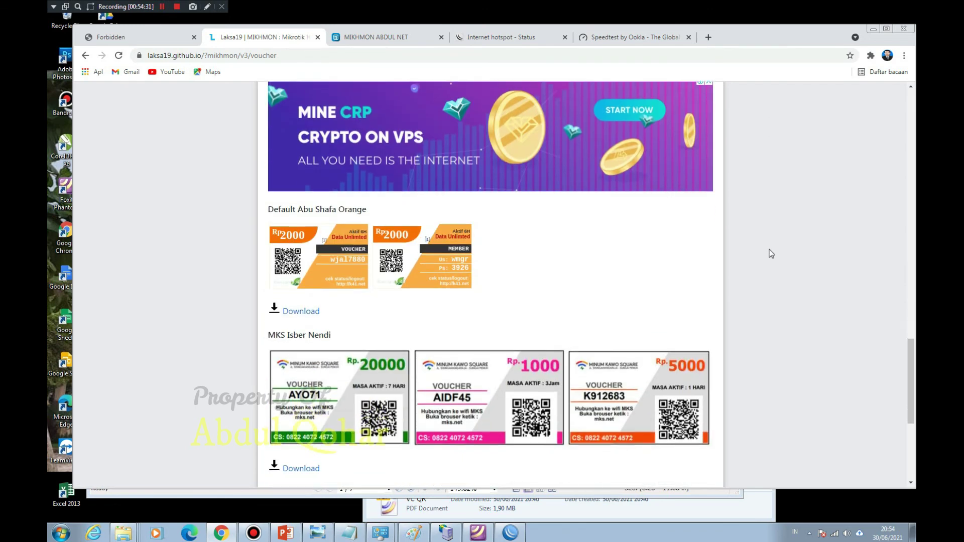
scroll(771, 253, "up", 20)
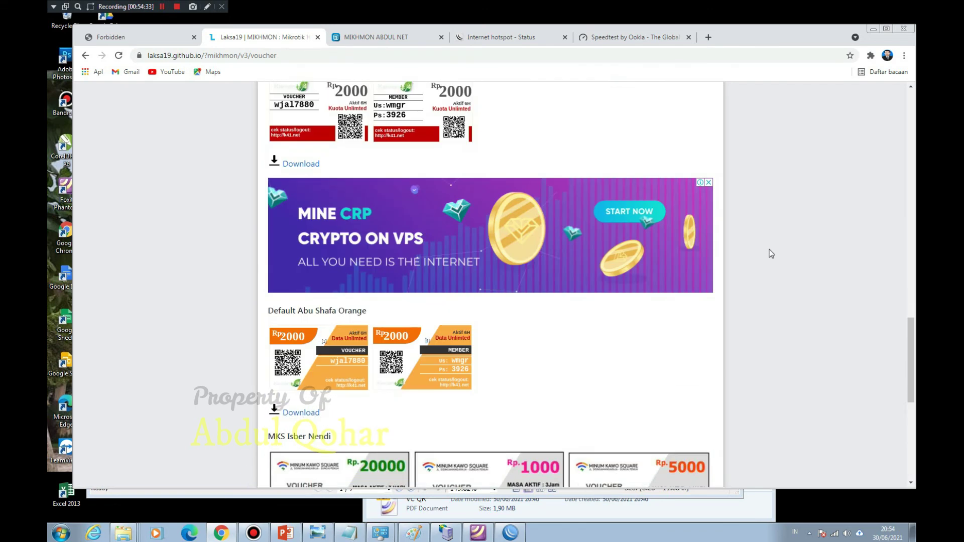
scroll(771, 254, "up", 4)
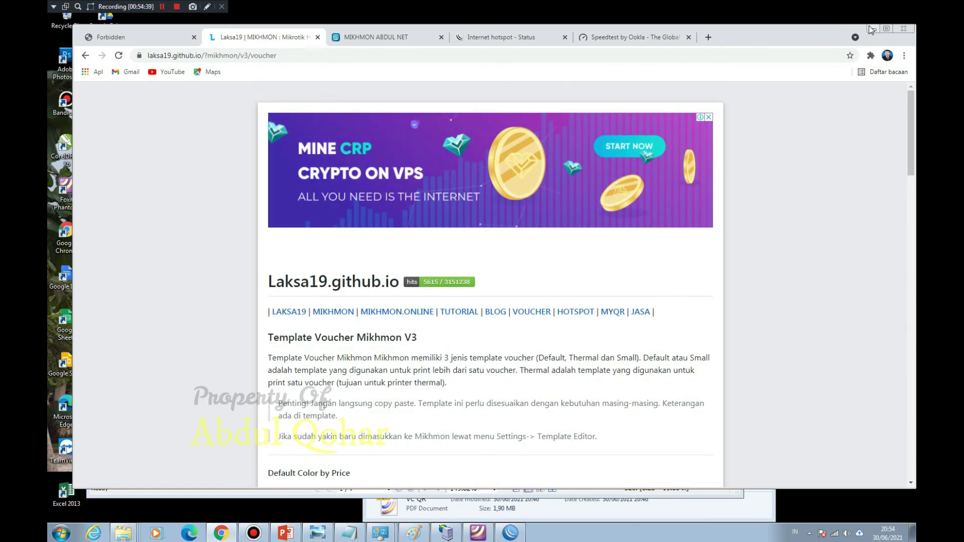
left_click(871, 29)
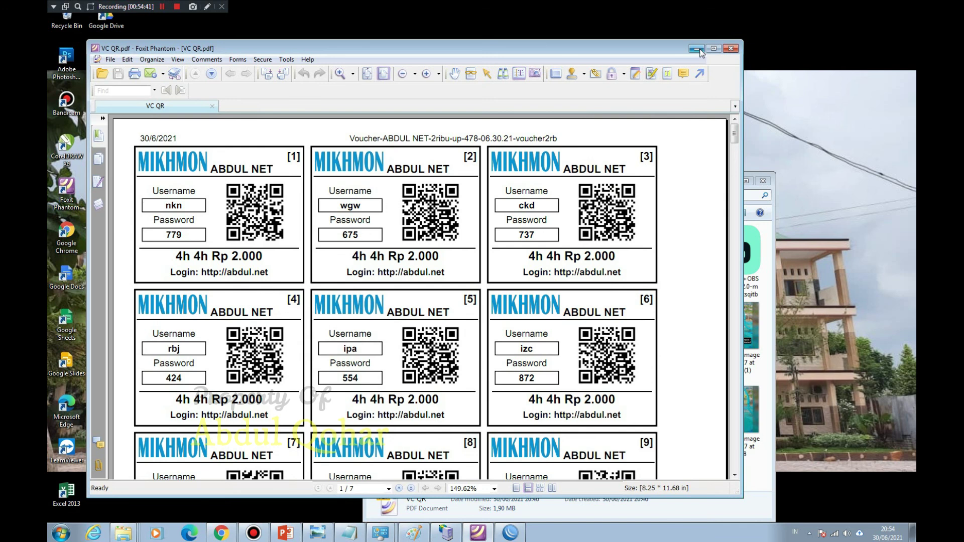
Step: Minimise Foxit and show the MODEL PEMASANGAN diagram full-screen in Windows Photo Viewer
left_click(697, 48)
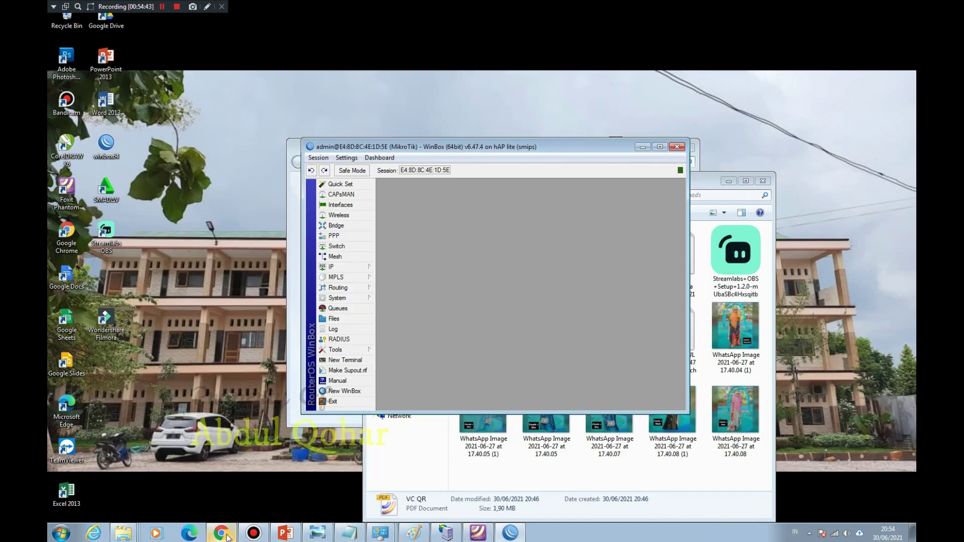
left_click(322, 535)
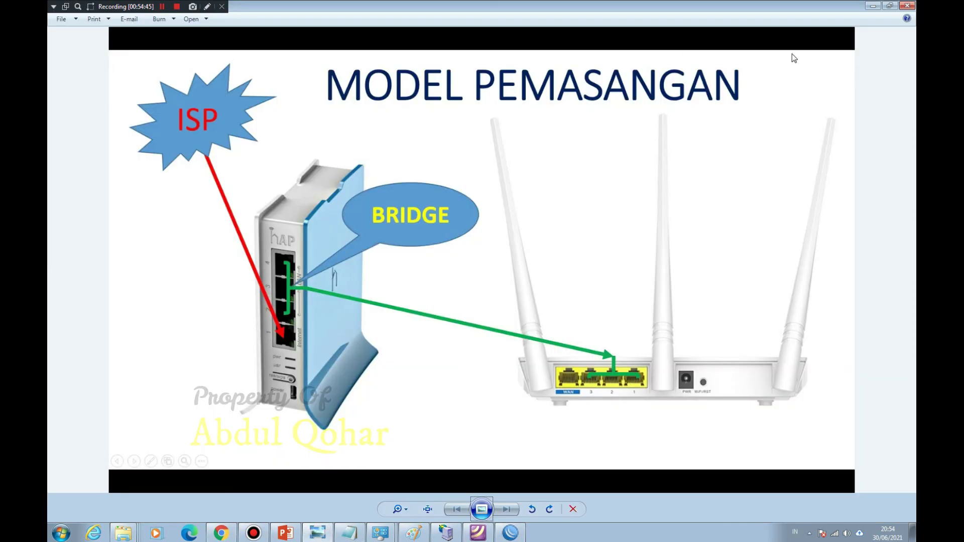
left_click(896, 7)
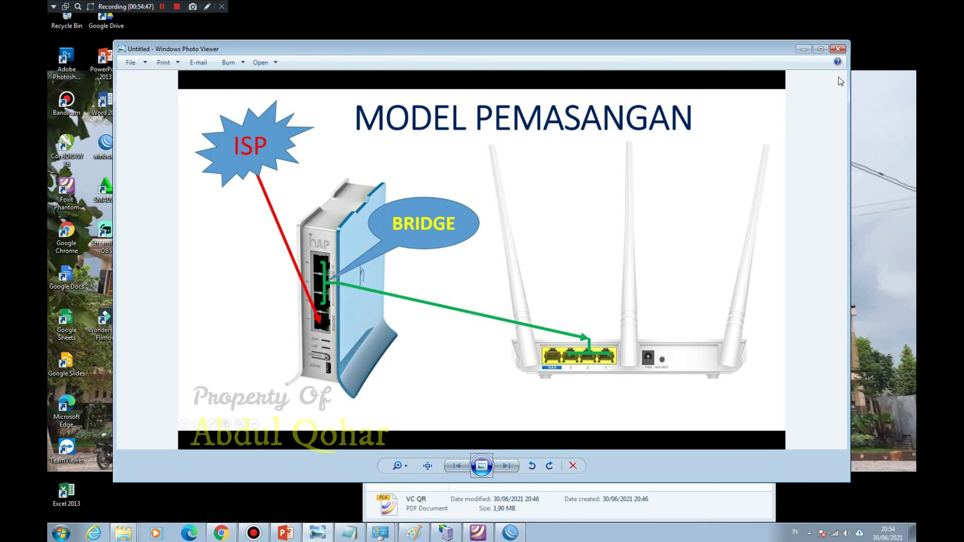
double_click(822, 49)
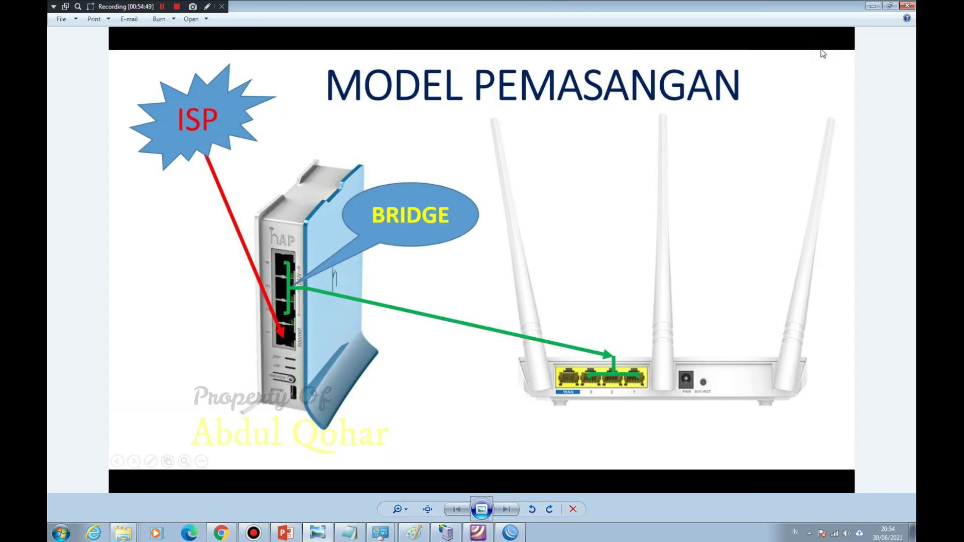